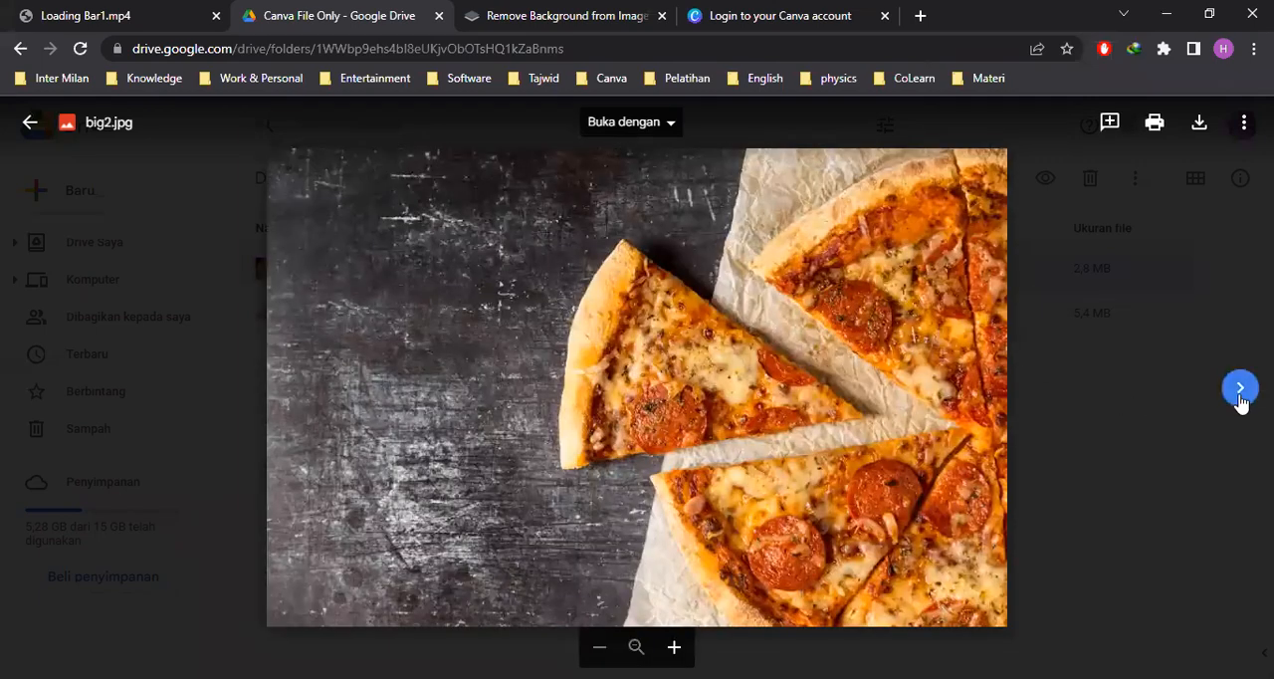
# View one slice.jpg in Google Drive and close the Loading Bar1.mp4 and Drive pages
pyautogui.click(1238, 399)
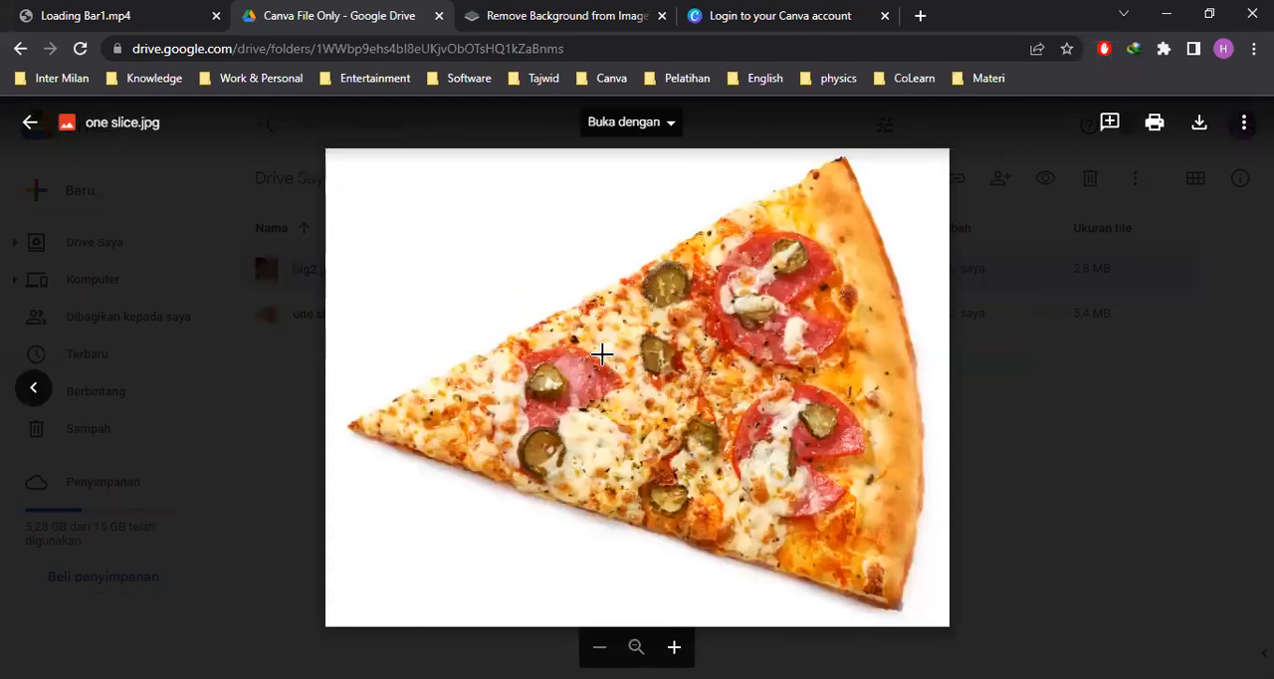
pyautogui.click(30, 121)
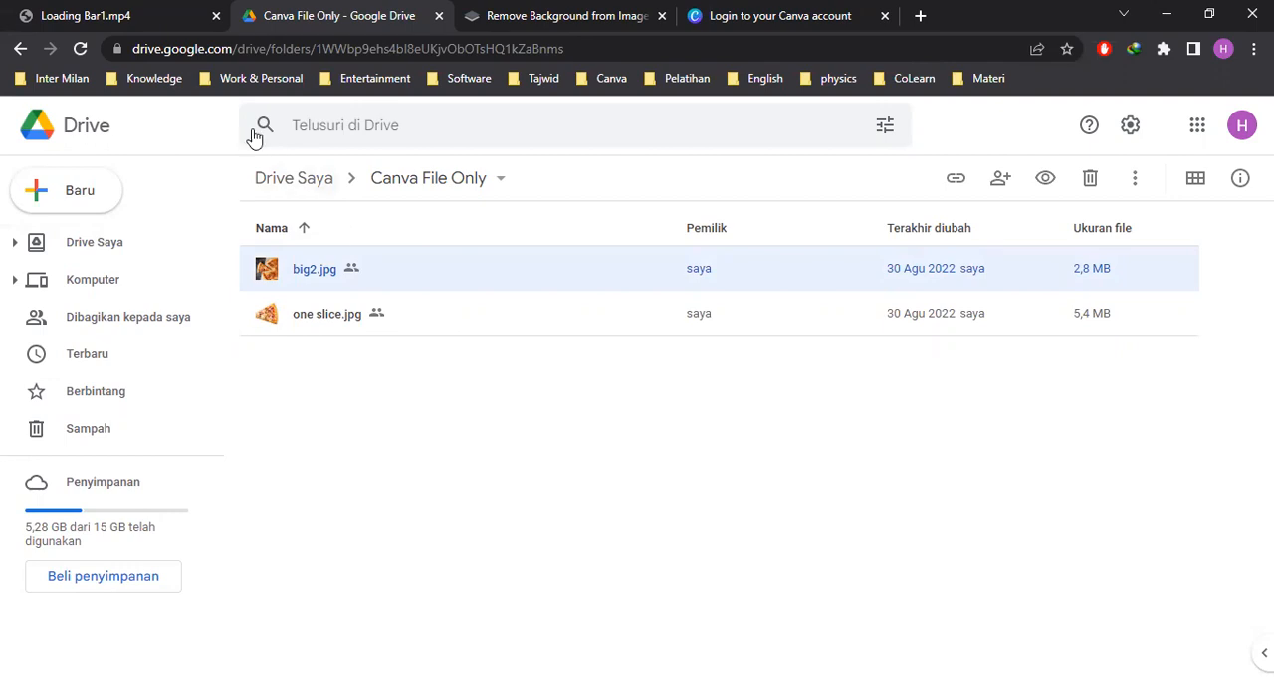
pyautogui.click(132, 18)
pyautogui.click(215, 17)
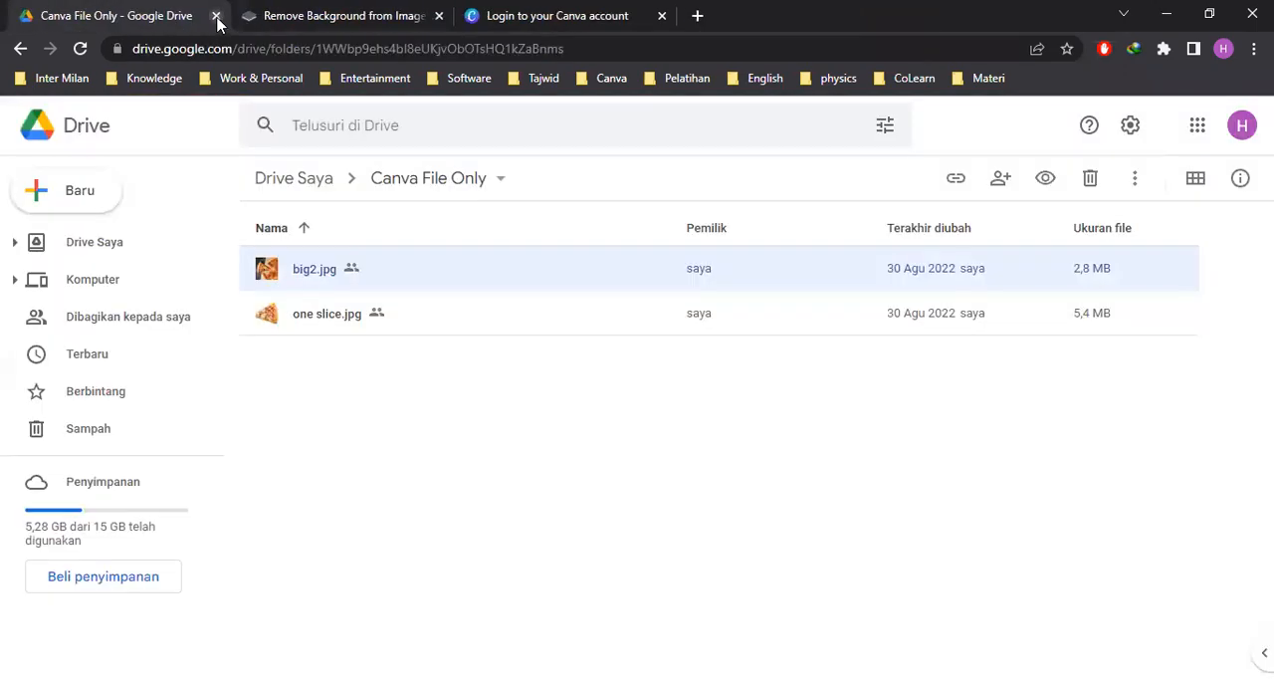
pyautogui.click(215, 17)
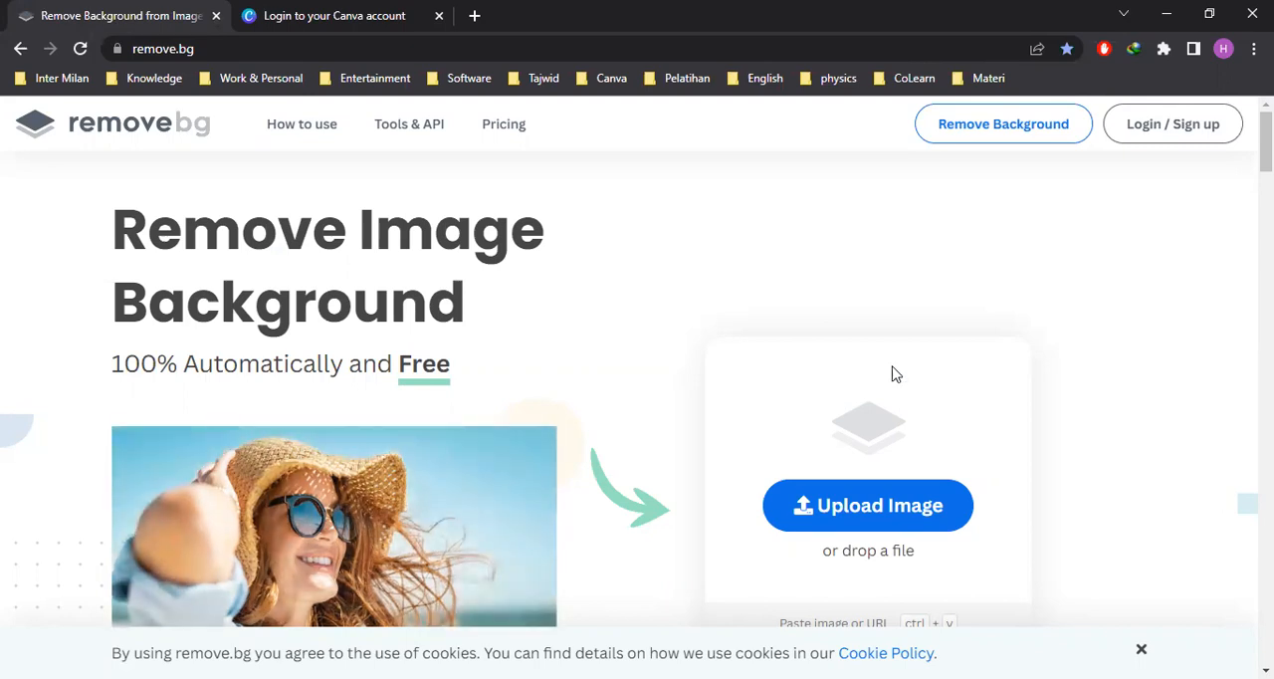
# Upload one slice.jpg from the Agustus > pizza slice folder to remove.bg and download the preview-size cutout
pyautogui.click(880, 516)
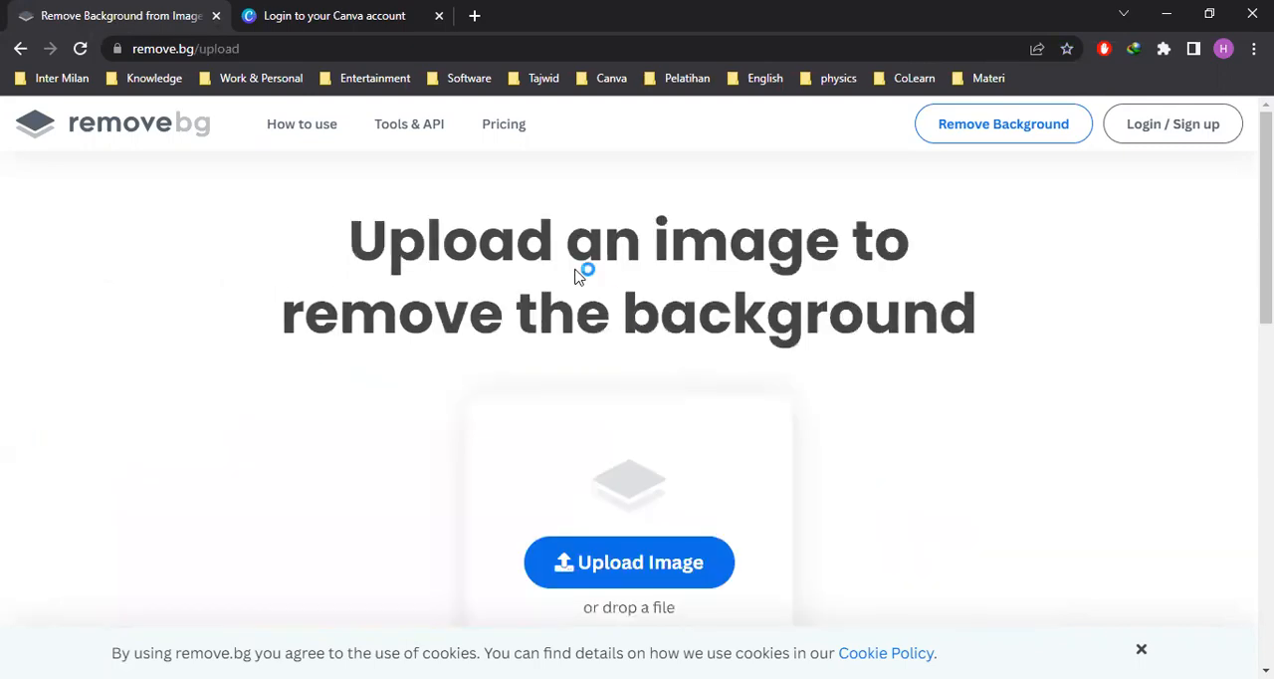
pyautogui.click(645, 579)
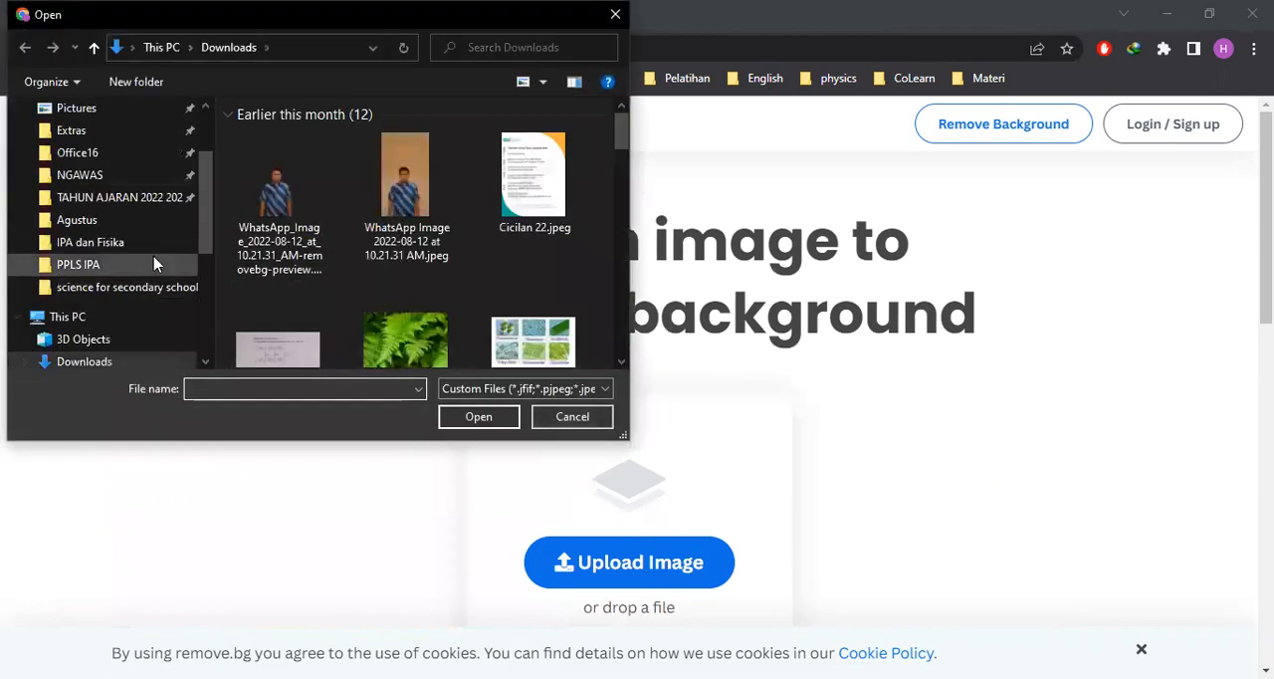
pyautogui.click(100, 223)
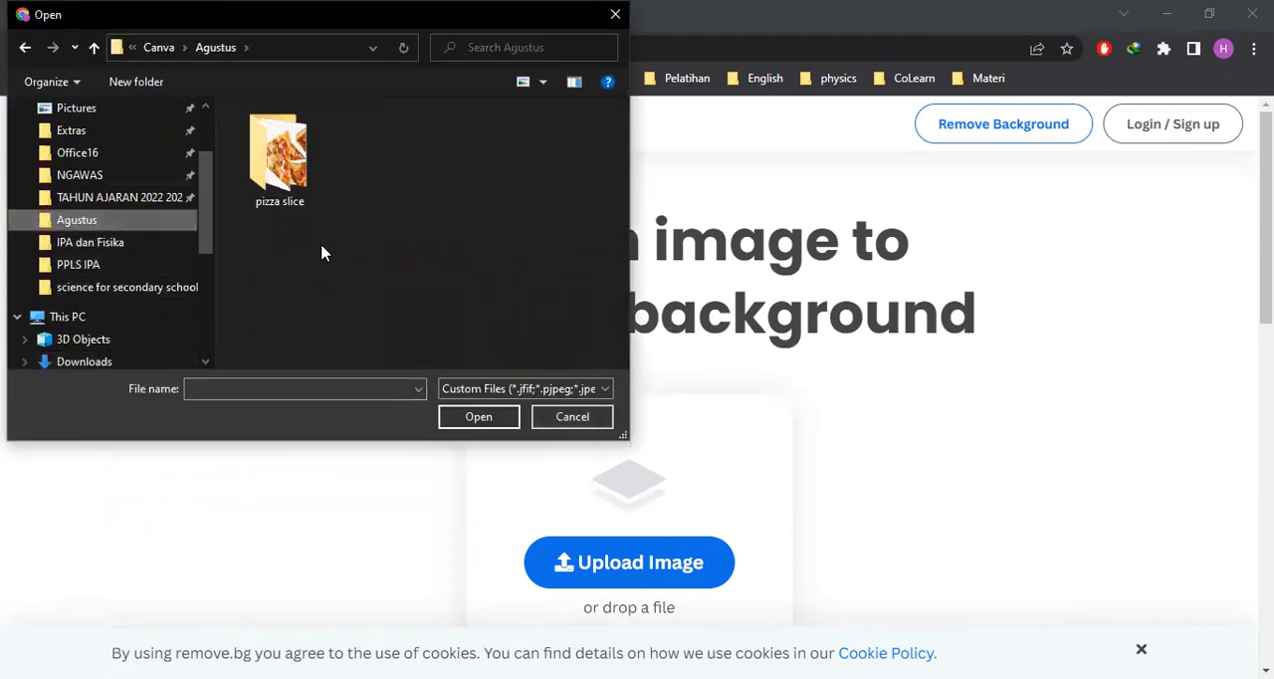
pyautogui.doubleClick(281, 159)
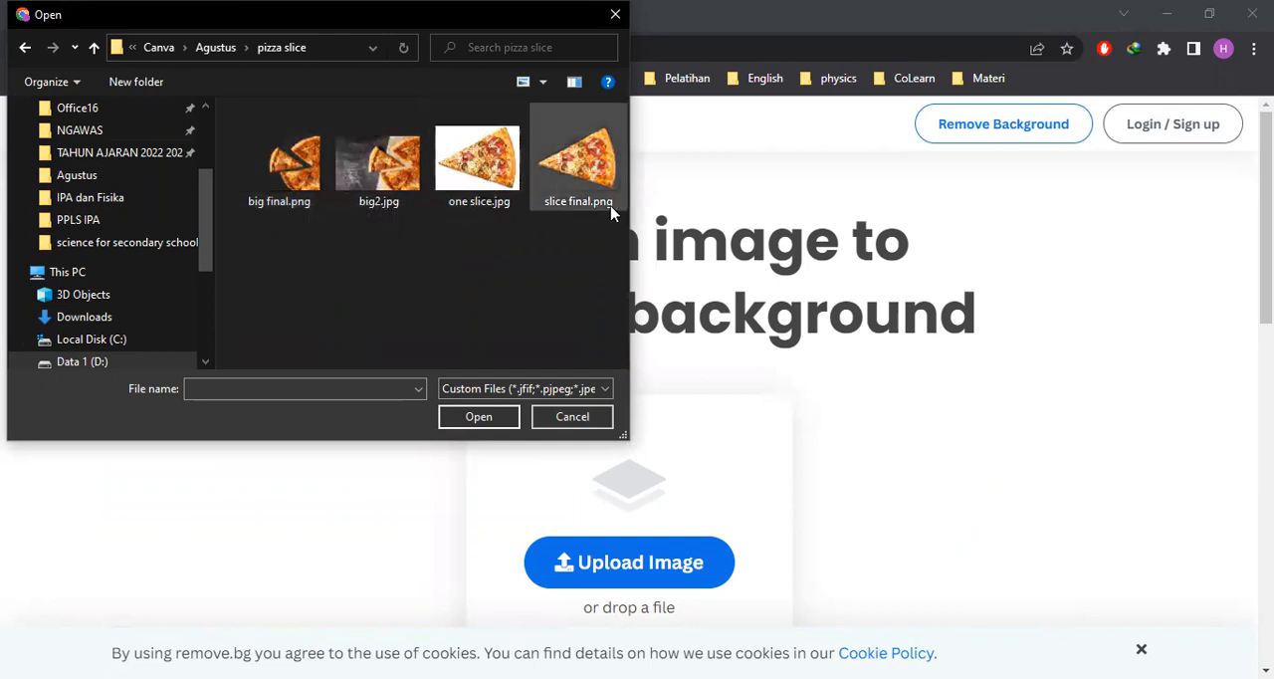
pyautogui.click(483, 174)
pyautogui.click(486, 423)
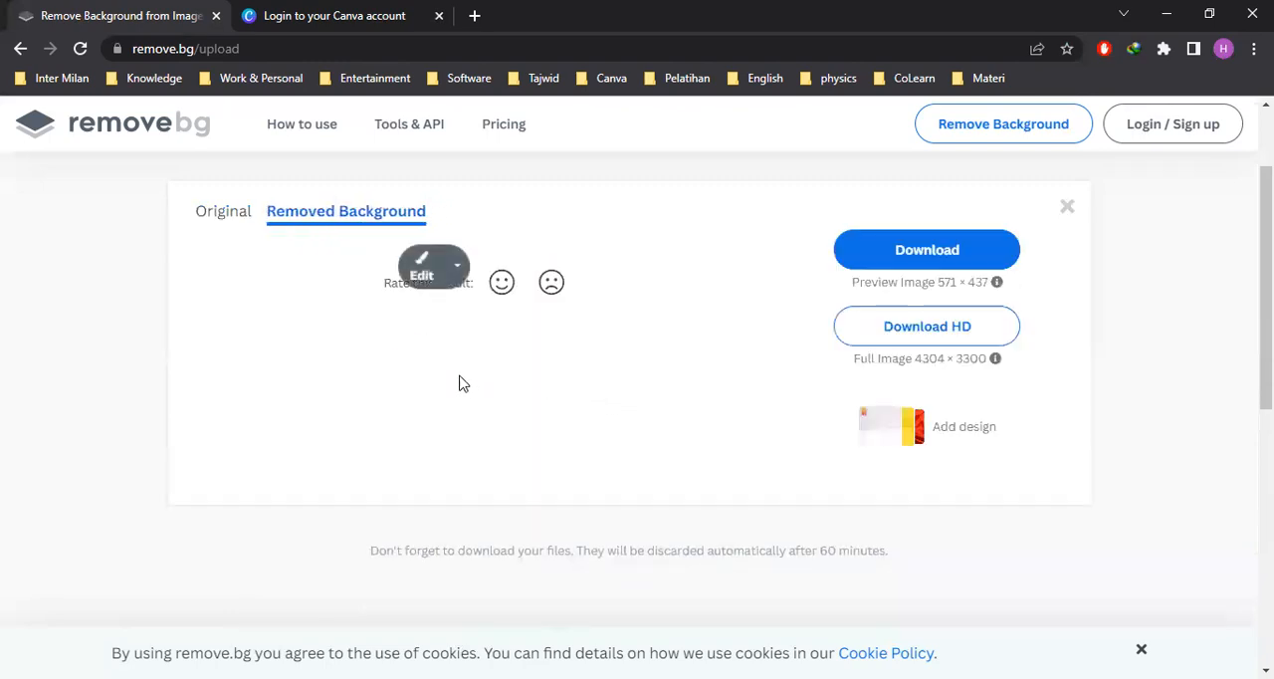
pyautogui.click(899, 295)
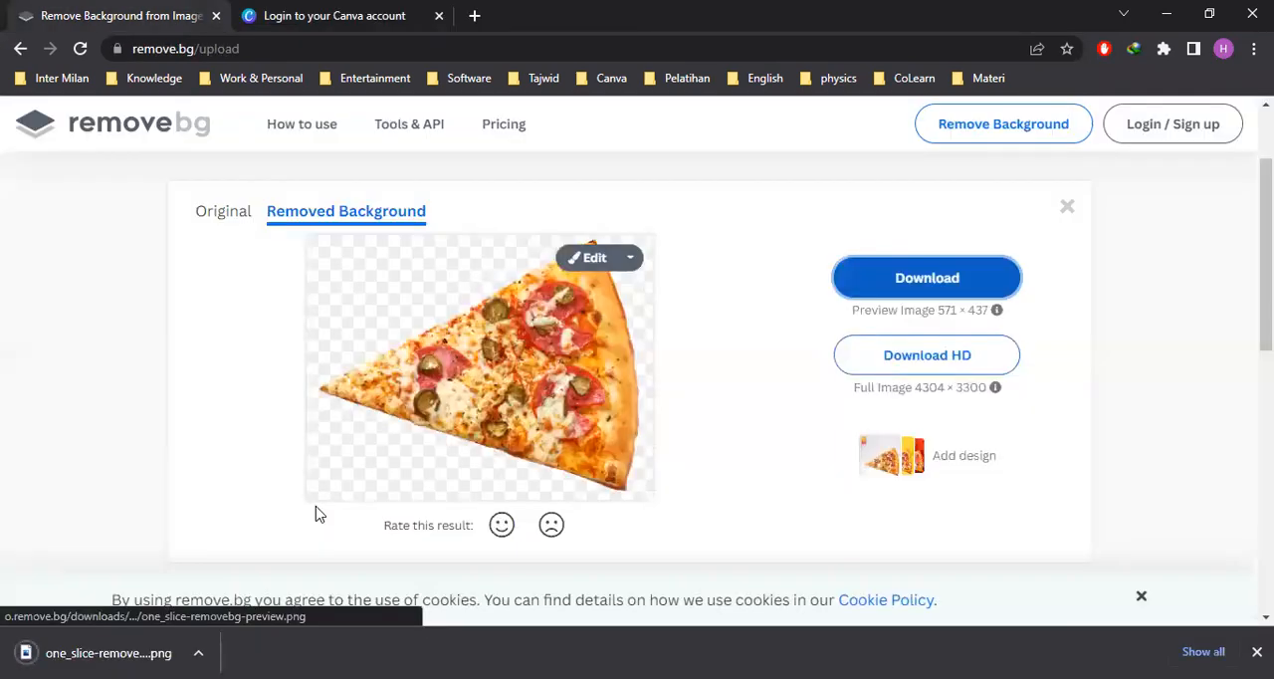
# Upload big2.jpg from the pizza slice folder for background removal
pyautogui.scroll(1, 807, 348)
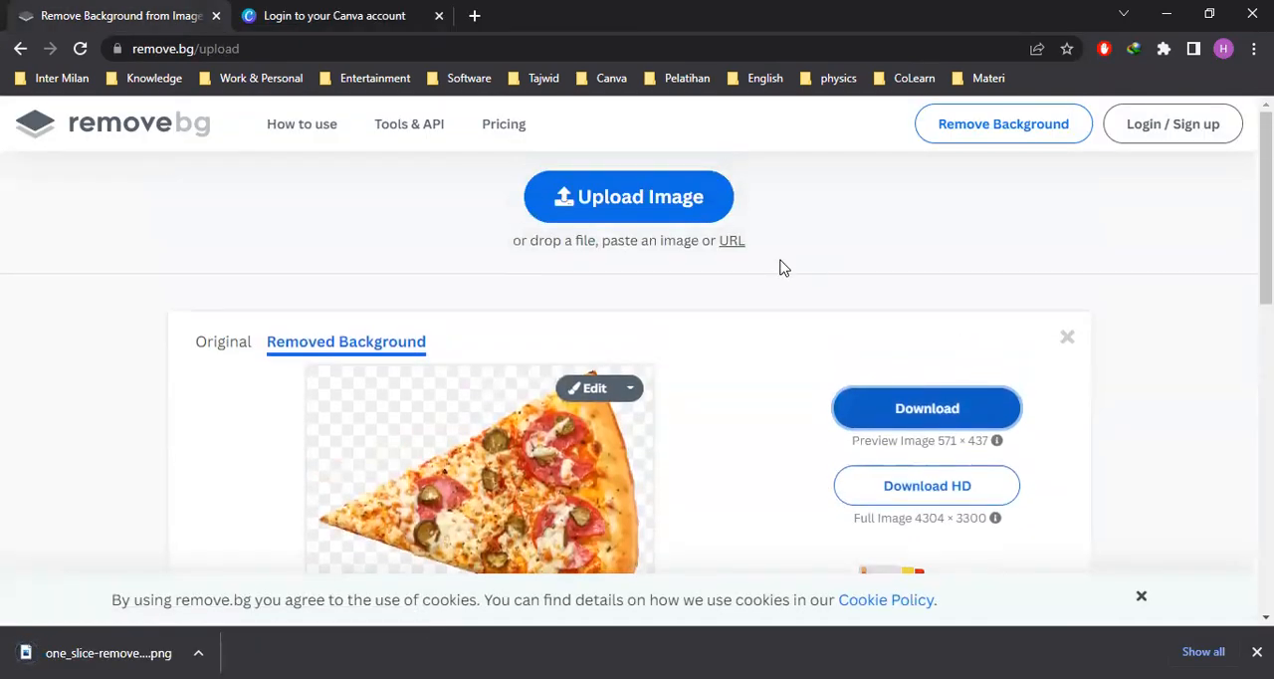
pyautogui.click(686, 215)
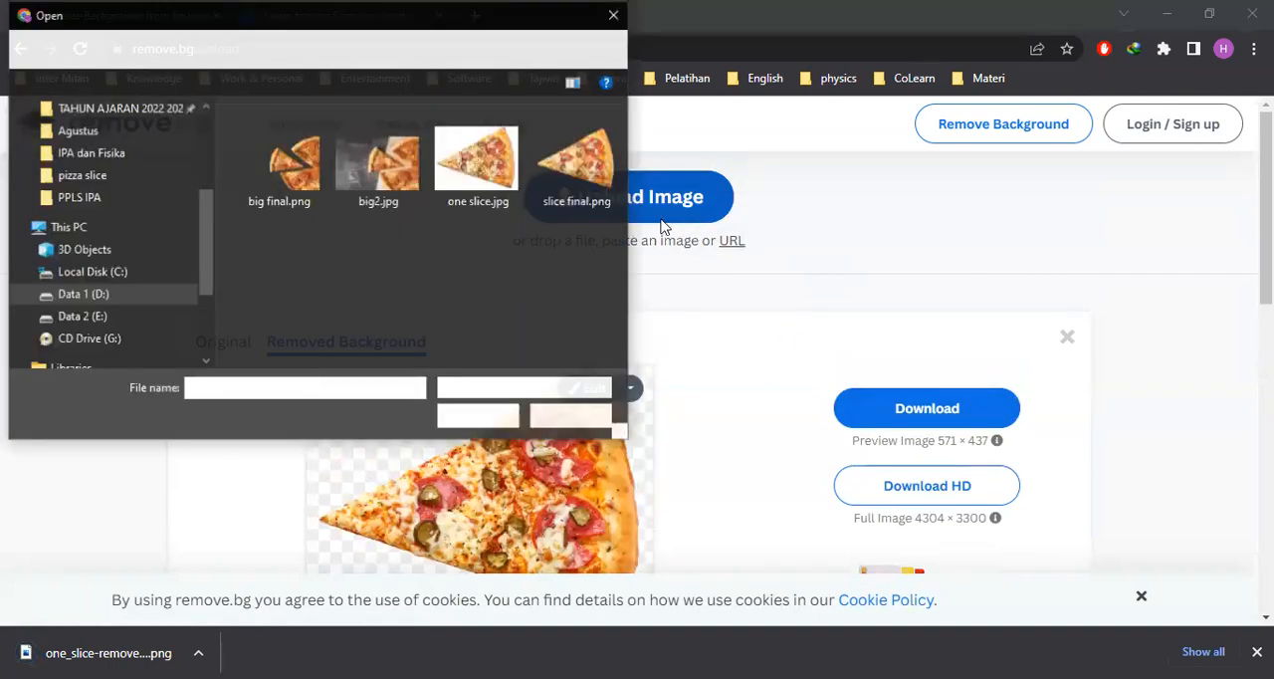
pyautogui.click(404, 179)
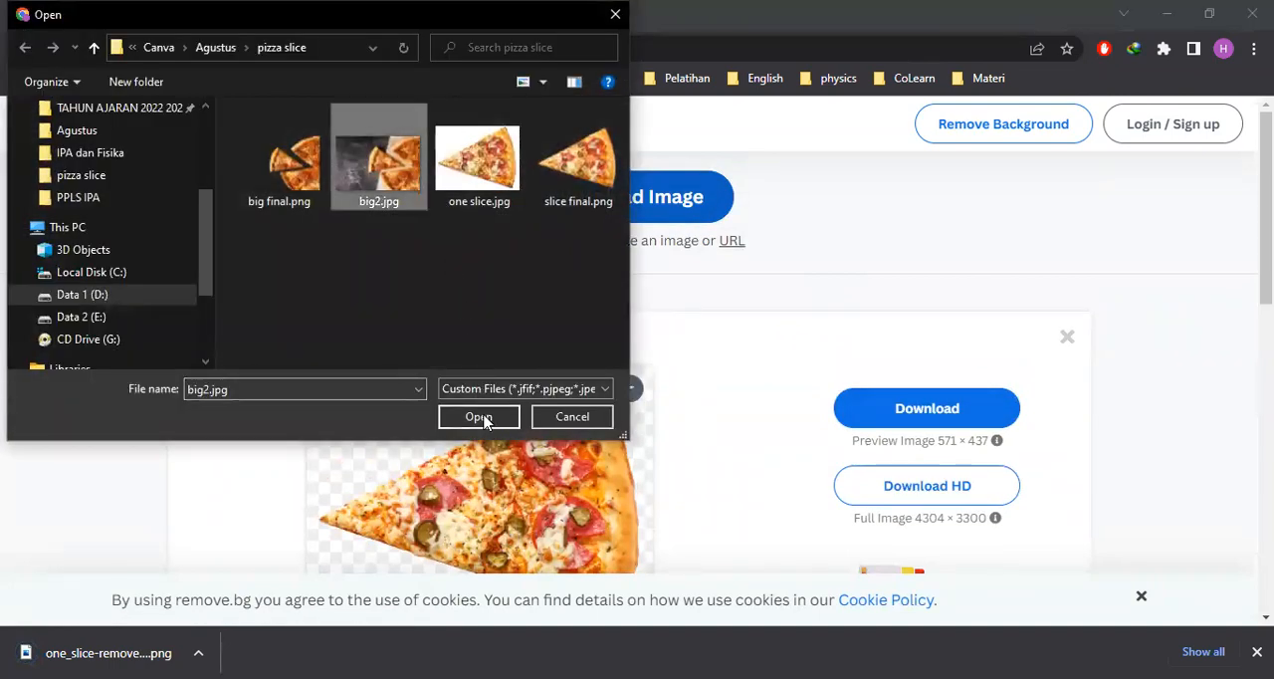
pyautogui.click(482, 418)
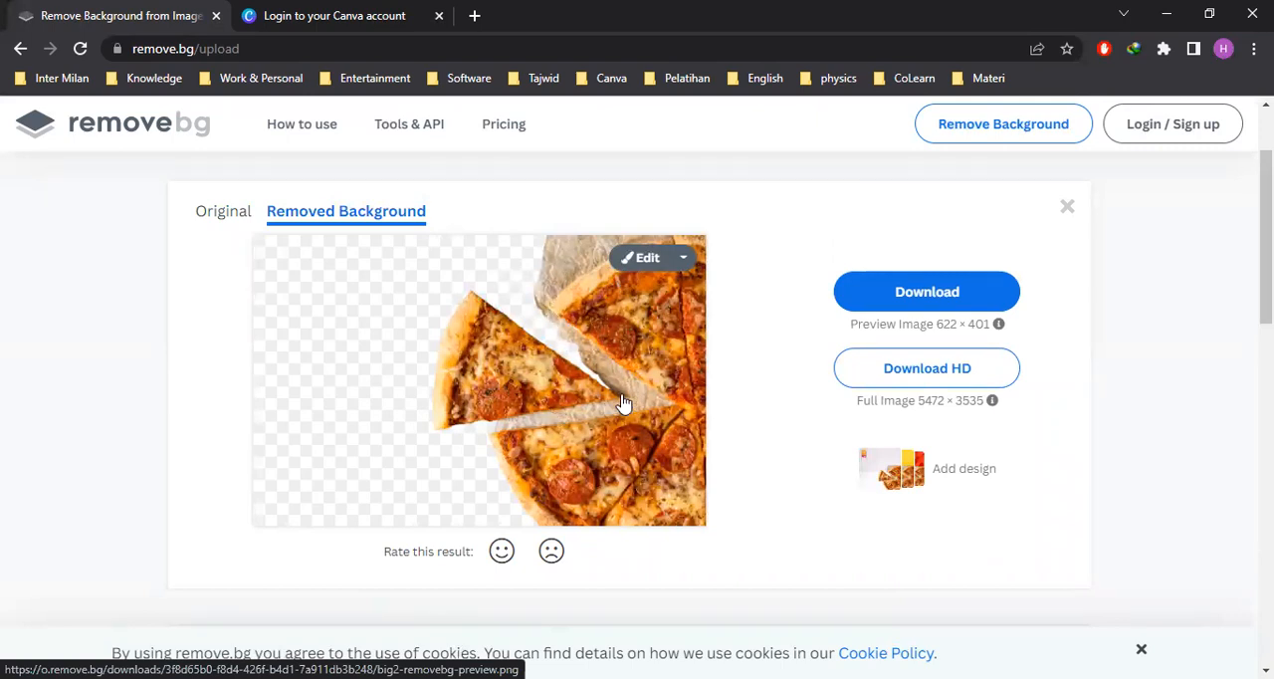
# Open the big2 cutout for editing and erase the leftover paper above the upper part of the pizza
pyautogui.click(683, 259)
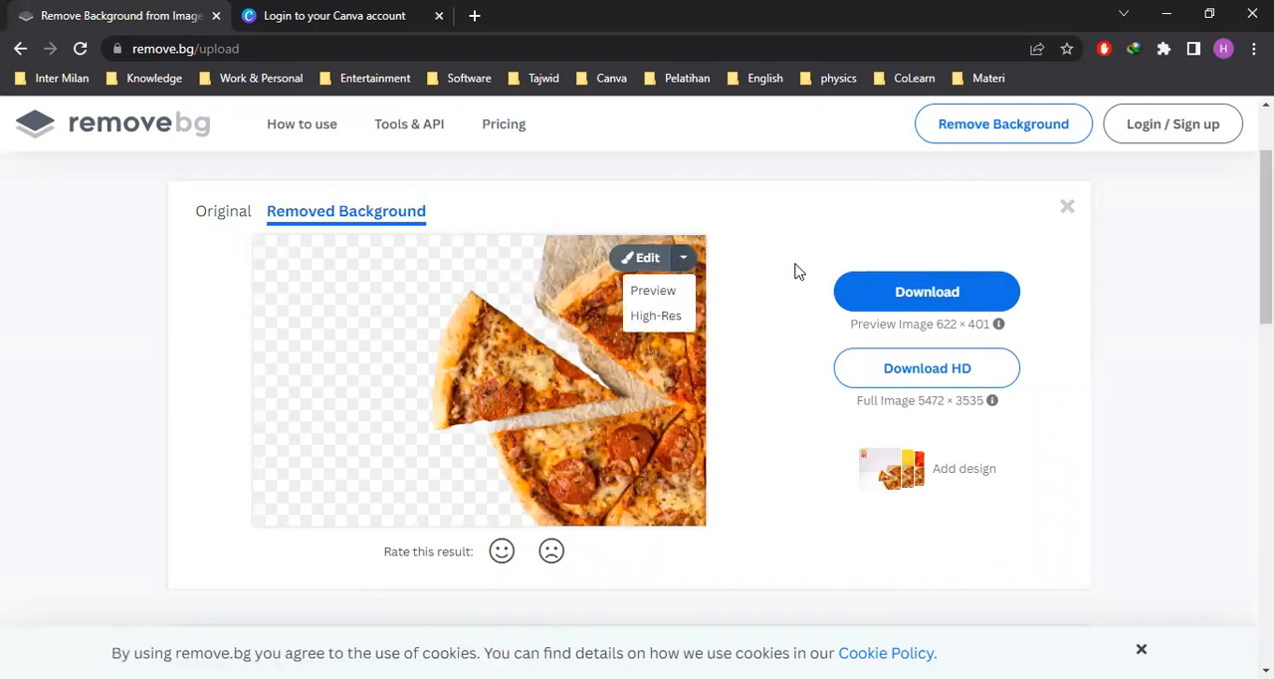
pyautogui.click(643, 259)
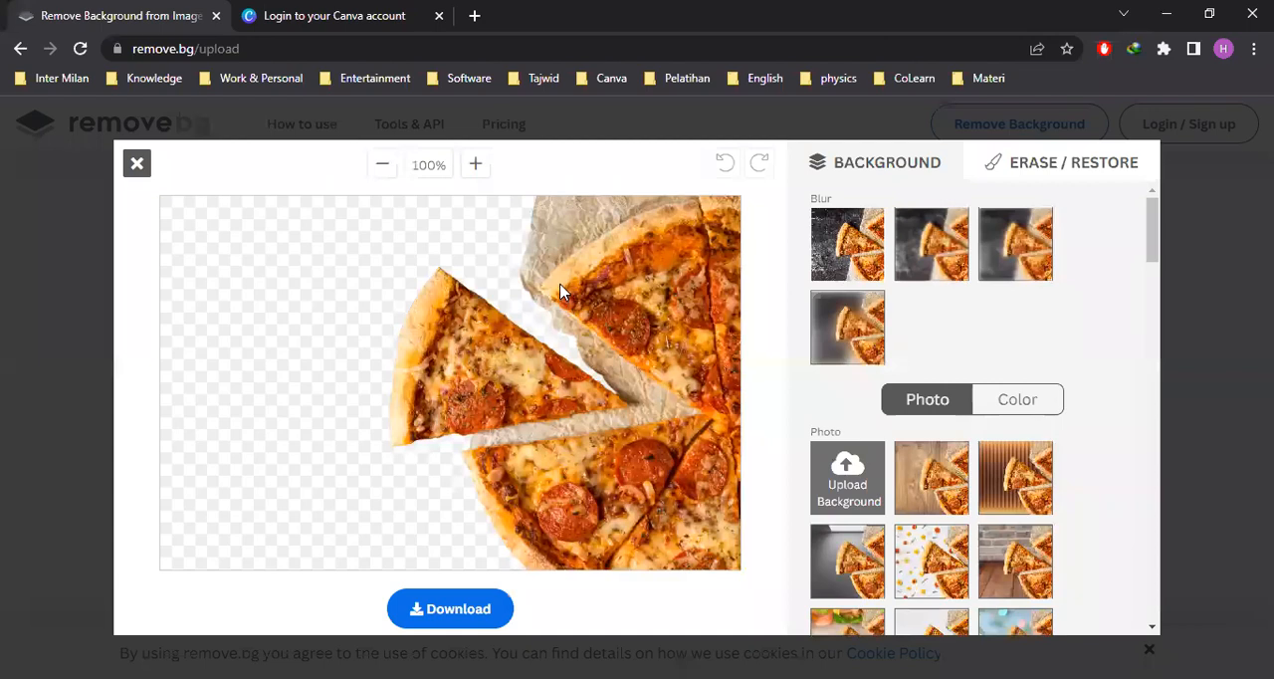
pyautogui.click(1048, 167)
pyautogui.moveTo(916, 275)
pyautogui.mouseDown()
pyautogui.moveTo(942, 278)
pyautogui.moveTo(919, 276)
pyautogui.mouseUp()
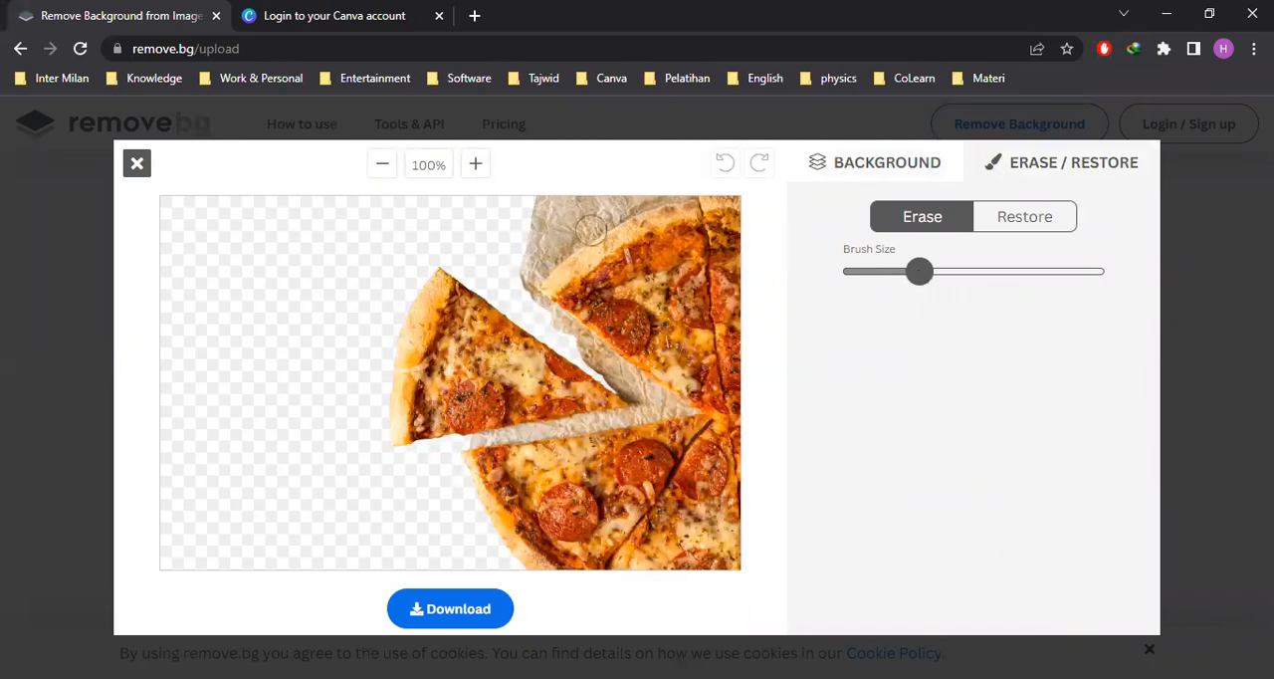
pyautogui.moveTo(537, 264)
pyautogui.mouseDown()
pyautogui.moveTo(561, 217)
pyautogui.moveTo(562, 205)
pyautogui.moveTo(544, 216)
pyautogui.moveTo(550, 203)
pyautogui.moveTo(539, 226)
pyautogui.moveTo(631, 194)
pyautogui.mouseUp()
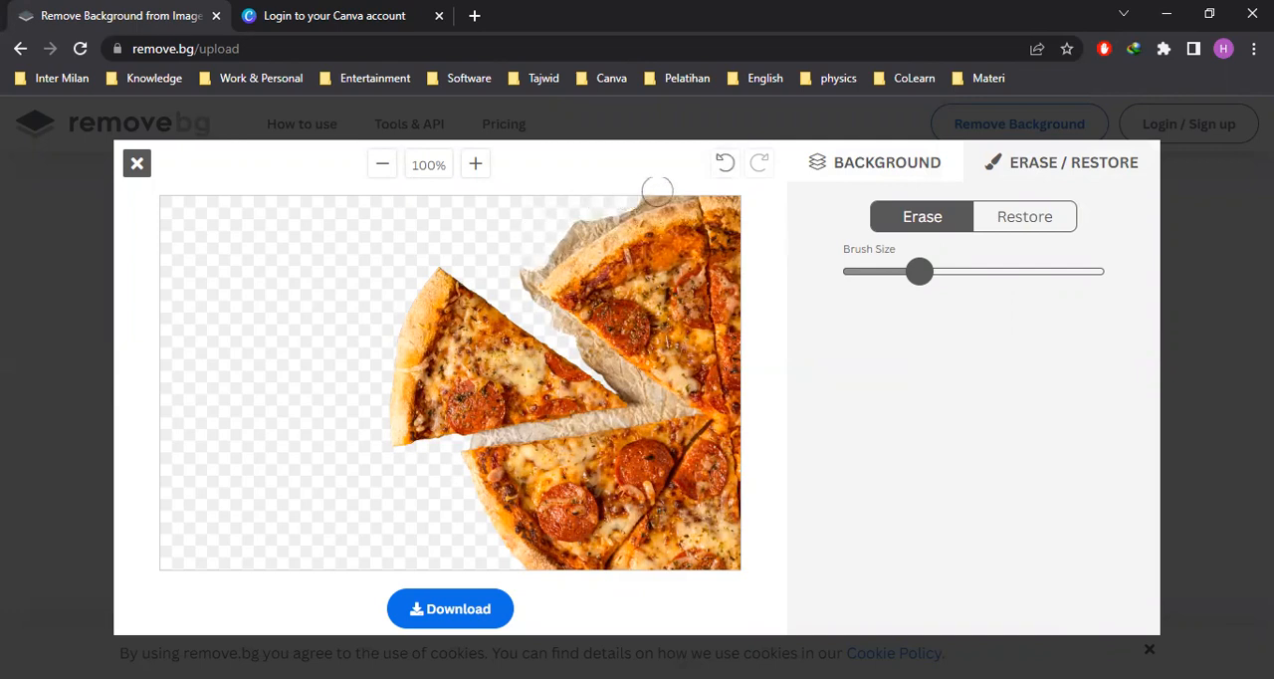
pyautogui.moveTo(640, 196)
pyautogui.mouseDown()
pyautogui.moveTo(662, 191)
pyautogui.moveTo(578, 219)
pyautogui.moveTo(608, 206)
pyautogui.moveTo(527, 270)
pyautogui.moveTo(766, 190)
pyautogui.mouseUp()
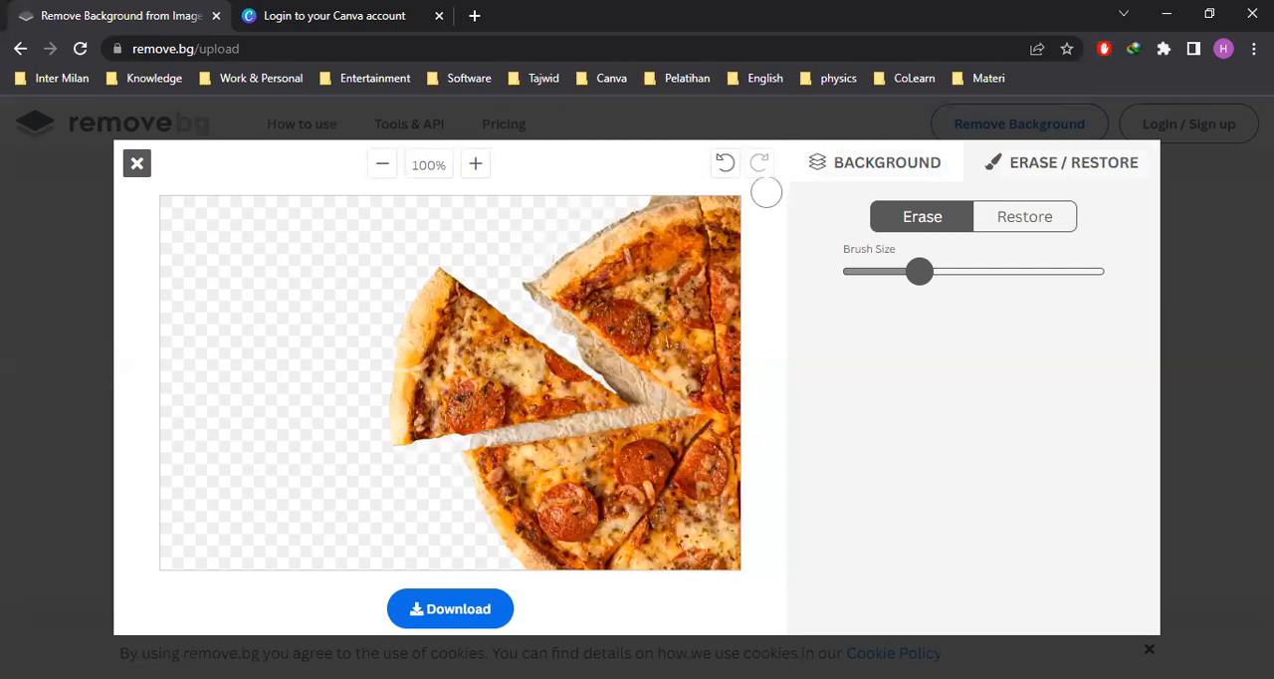
# Reduce the eraser brush size and erase the paper along the upper crust and between the single slice and the upper pizza portion
pyautogui.moveTo(912, 278); pyautogui.dragTo(875, 272)
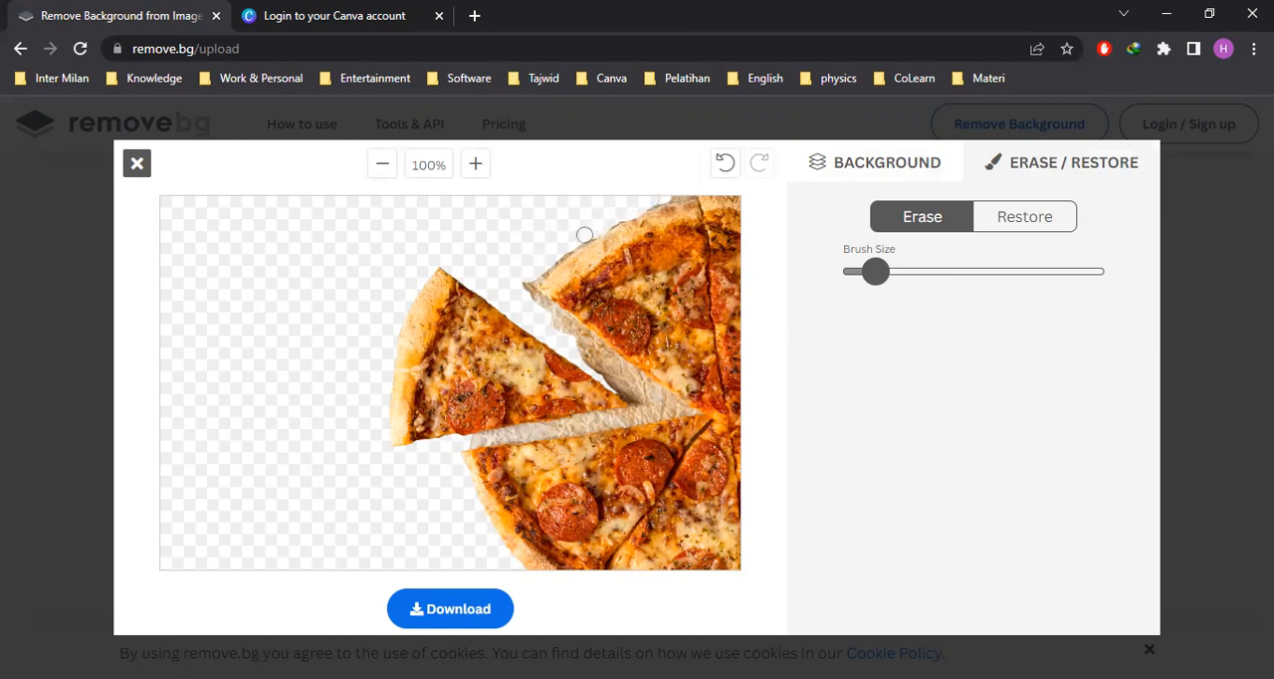
pyautogui.moveTo(551, 259)
pyautogui.mouseDown()
pyautogui.moveTo(530, 295)
pyautogui.moveTo(613, 371)
pyautogui.moveTo(586, 350)
pyautogui.moveTo(599, 367)
pyautogui.mouseUp()
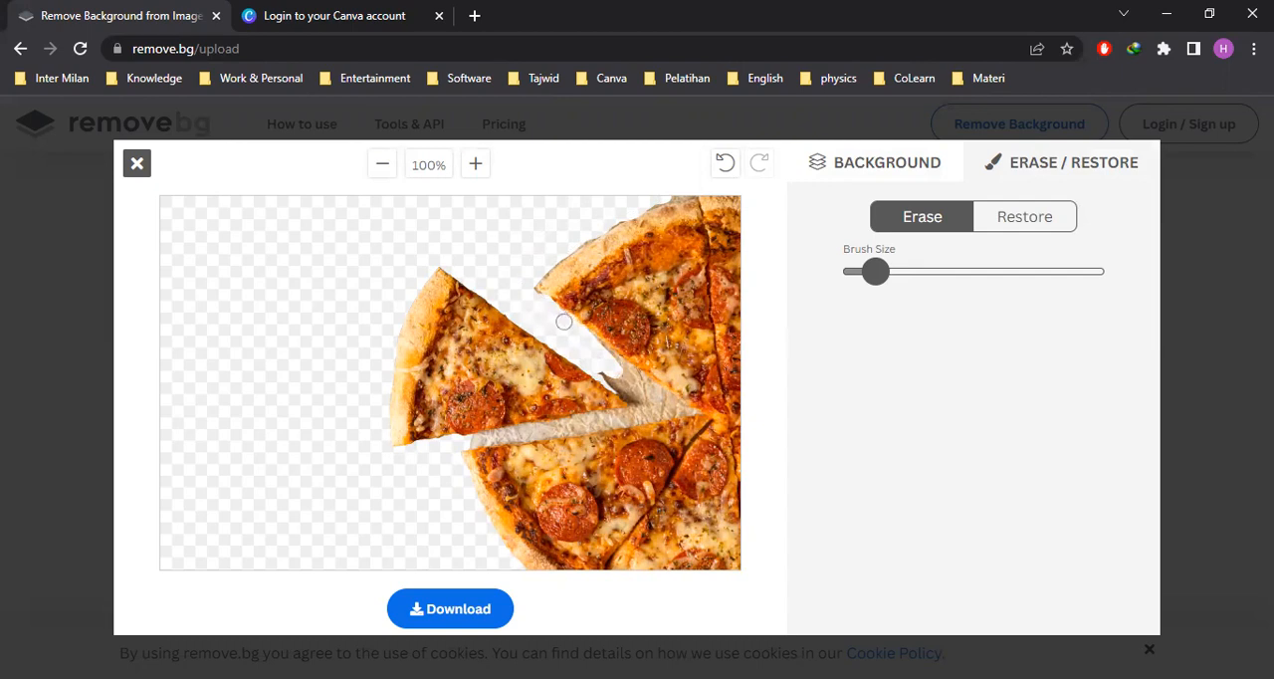
pyautogui.moveTo(594, 344)
pyautogui.mouseDown()
pyautogui.moveTo(671, 401)
pyautogui.moveTo(603, 370)
pyautogui.moveTo(629, 394)
pyautogui.mouseUp()
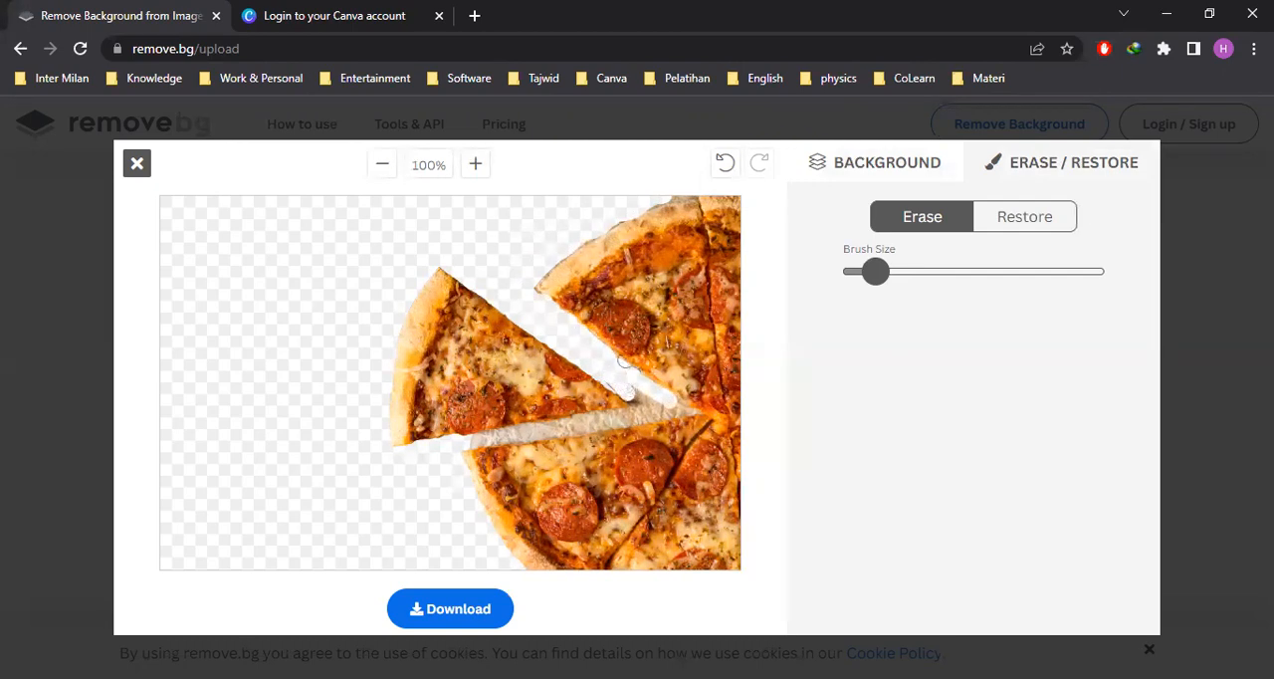
pyautogui.moveTo(635, 388)
pyautogui.mouseDown()
pyautogui.moveTo(617, 386)
pyautogui.moveTo(667, 408)
pyautogui.mouseUp()
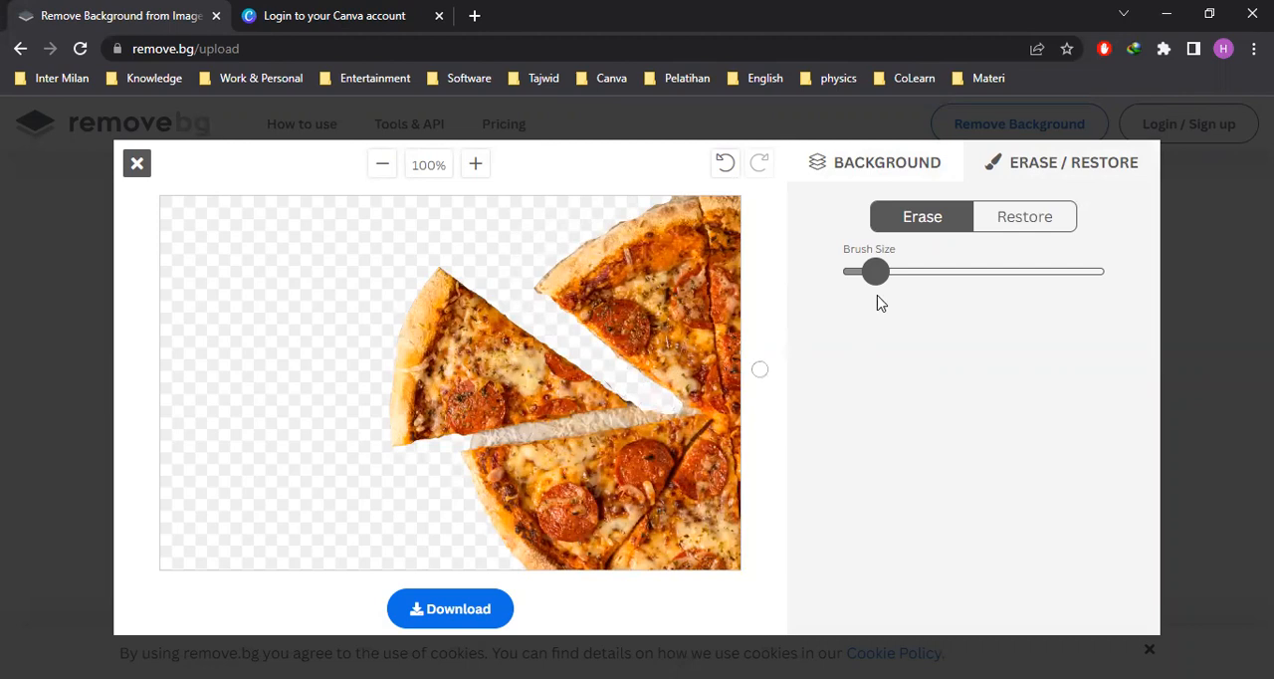
# Shrink the eraser brush further and erase the paper between the single slice and the lower pizza portion
pyautogui.moveTo(875, 273); pyautogui.dragTo(871, 276)
pyautogui.moveTo(870, 285); pyautogui.dragTo(866, 282)
pyautogui.moveTo(515, 432); pyautogui.dragTo(647, 412)
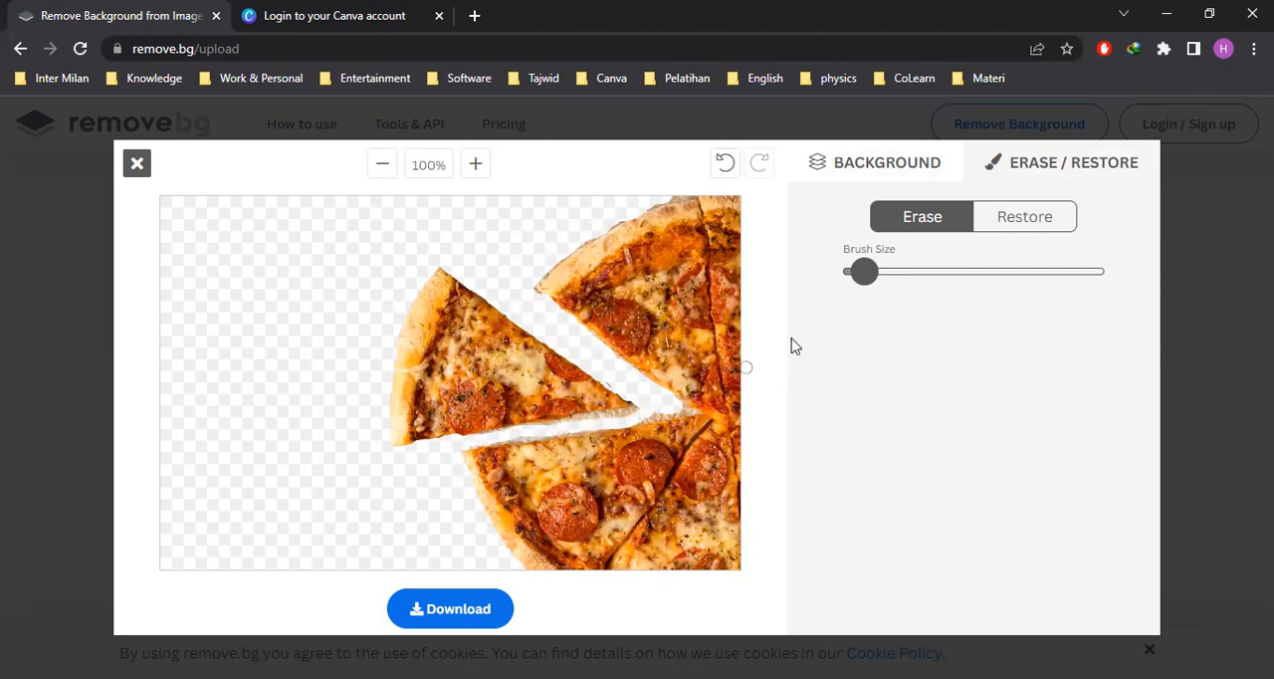
pyautogui.moveTo(864, 276); pyautogui.dragTo(858, 277)
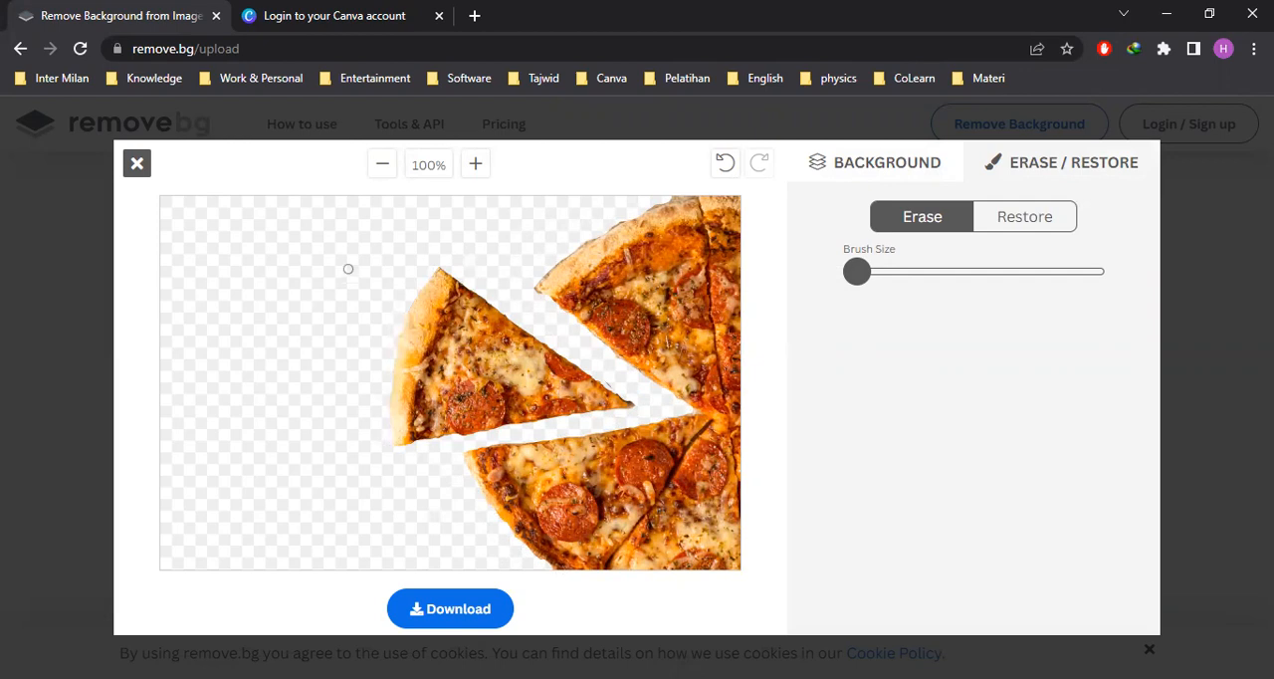
# Download the edited big2 cutout, and check both pizza cutouts in the Downloads folder
pyautogui.click(426, 609)
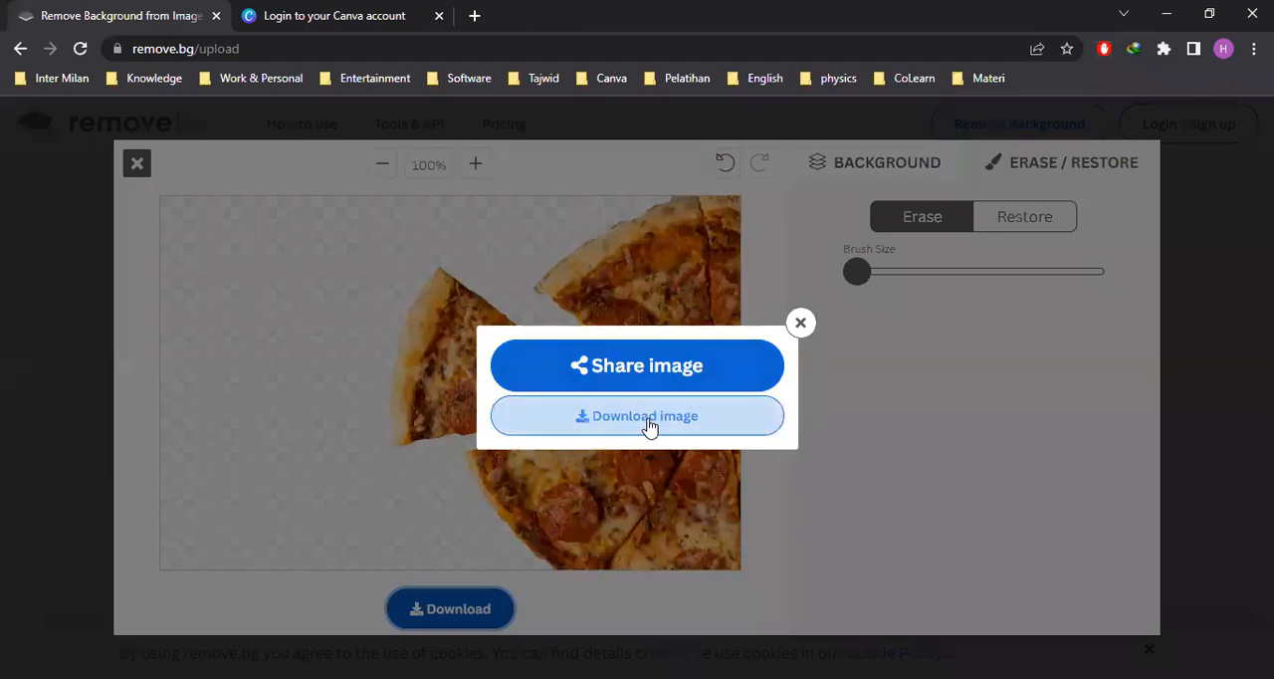
pyautogui.click(649, 426)
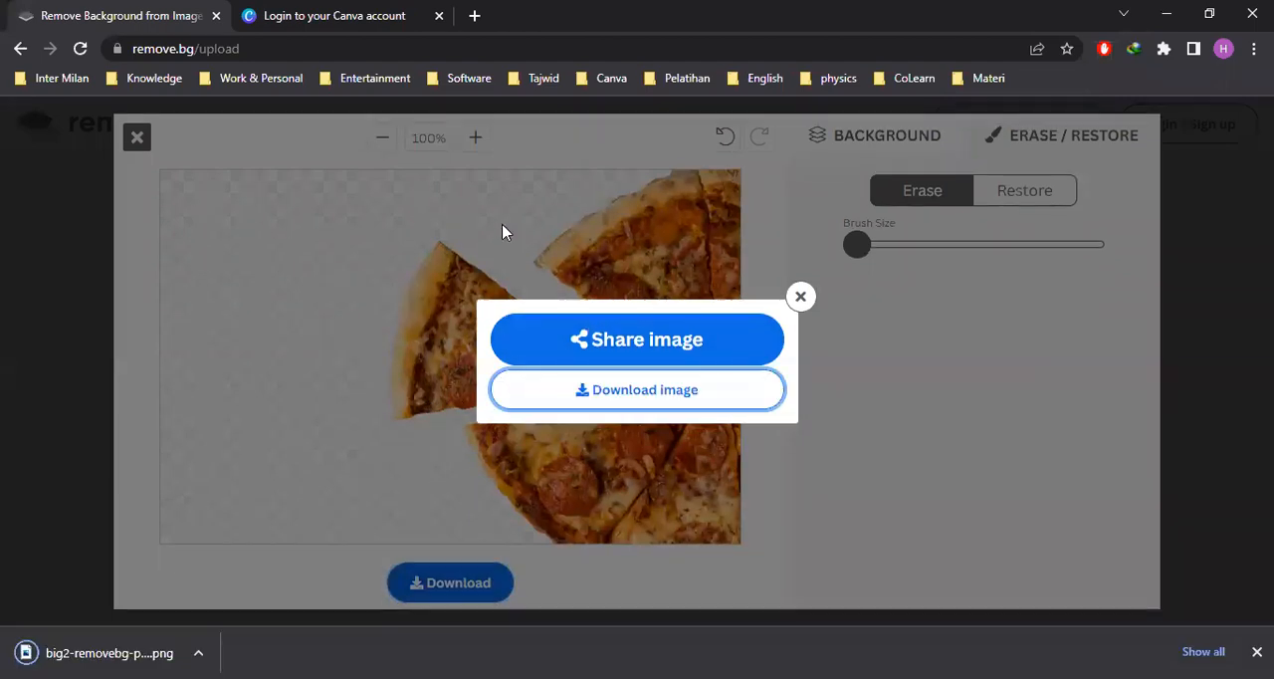
pyautogui.click(800, 296)
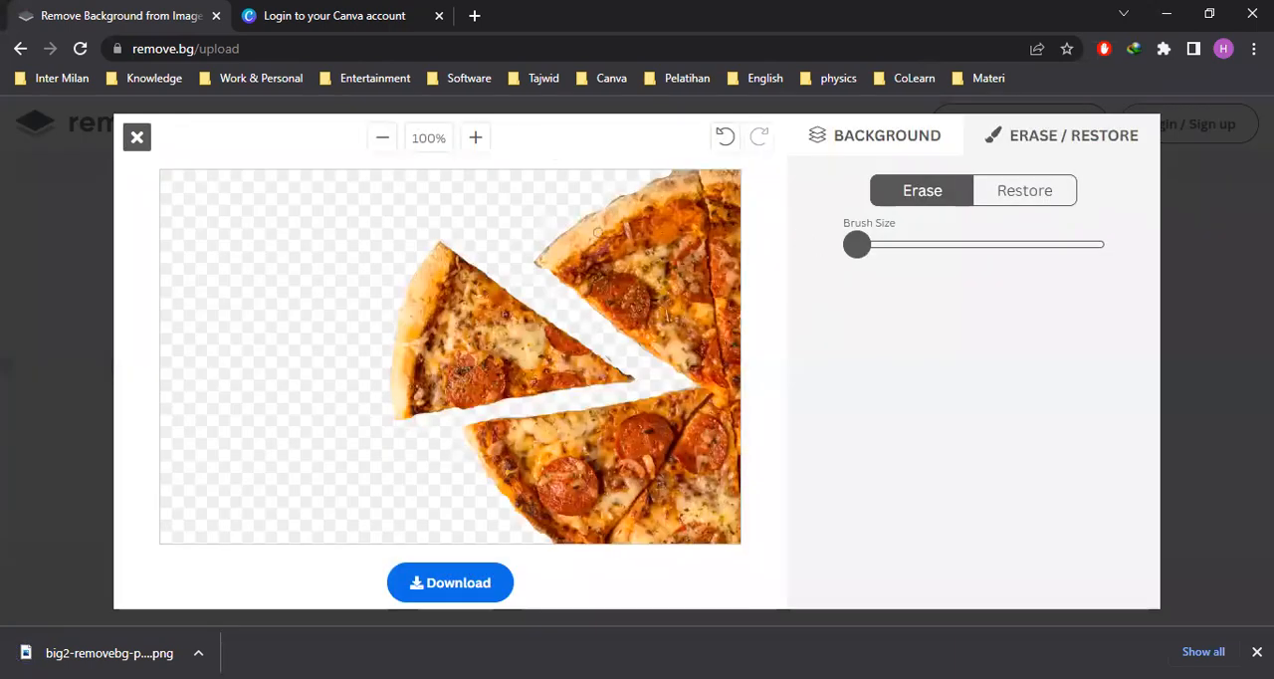
pyautogui.click(128, 142)
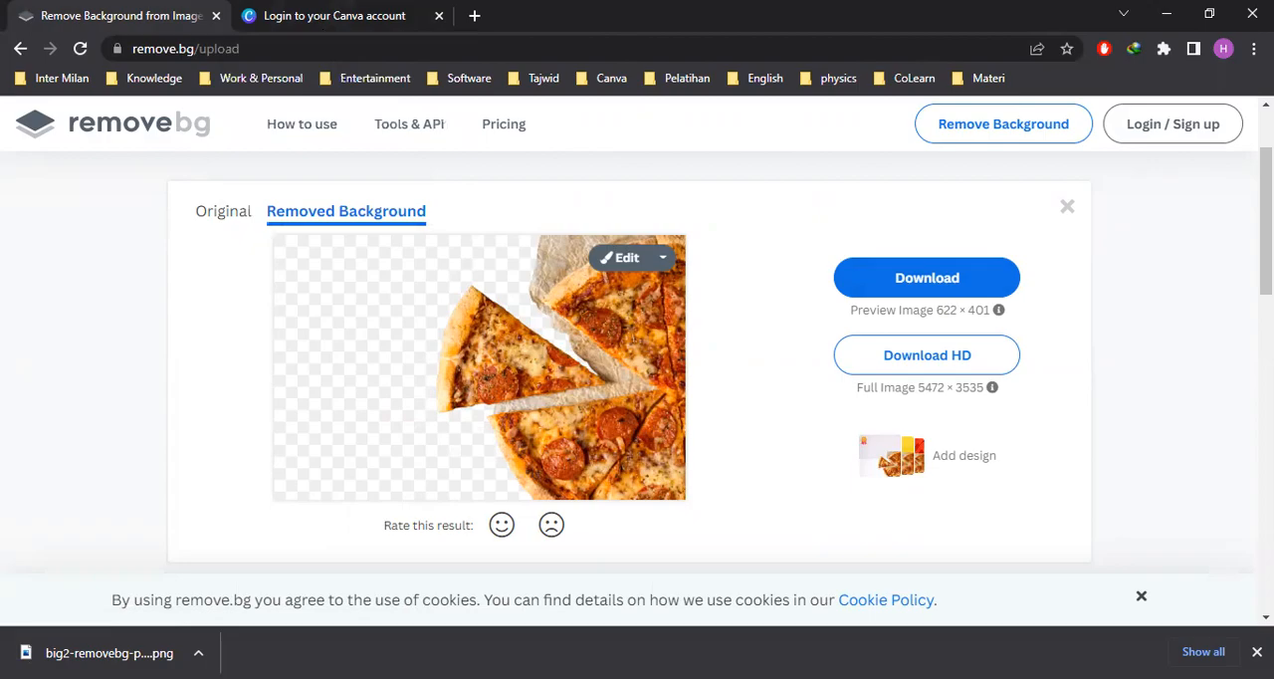
pyautogui.hotkey('alt', 'Tab')
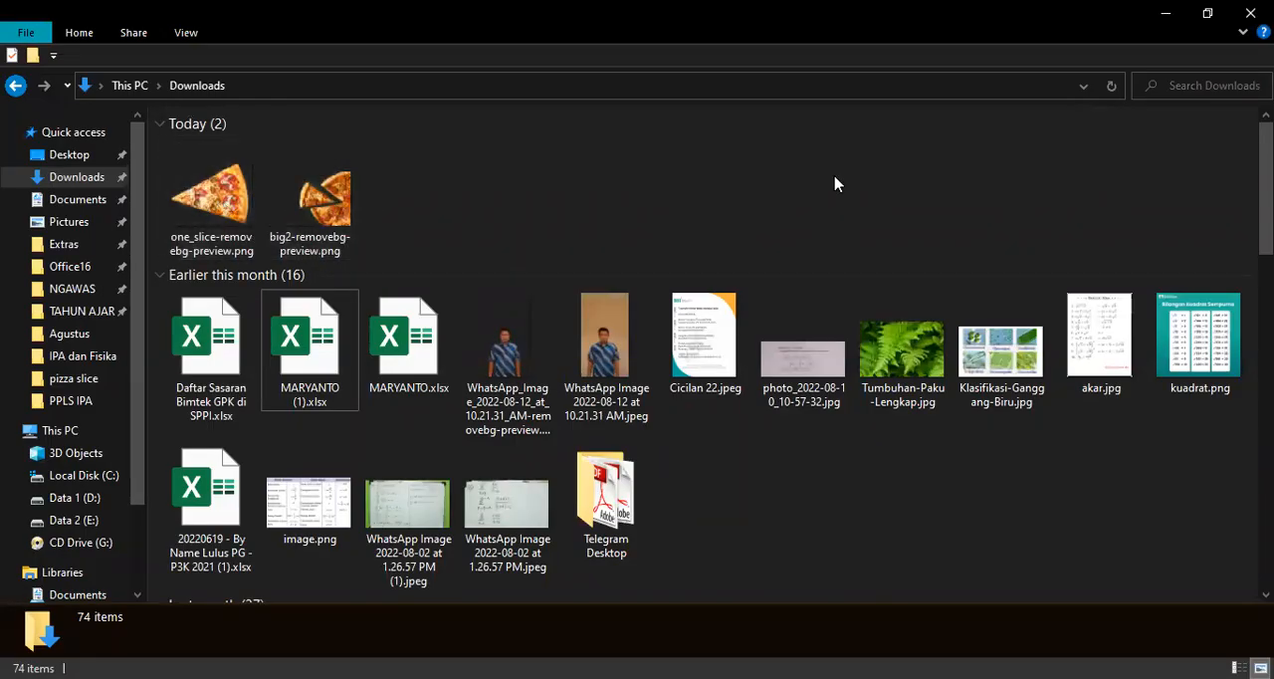
pyautogui.hotkey('alt', 'Tab')
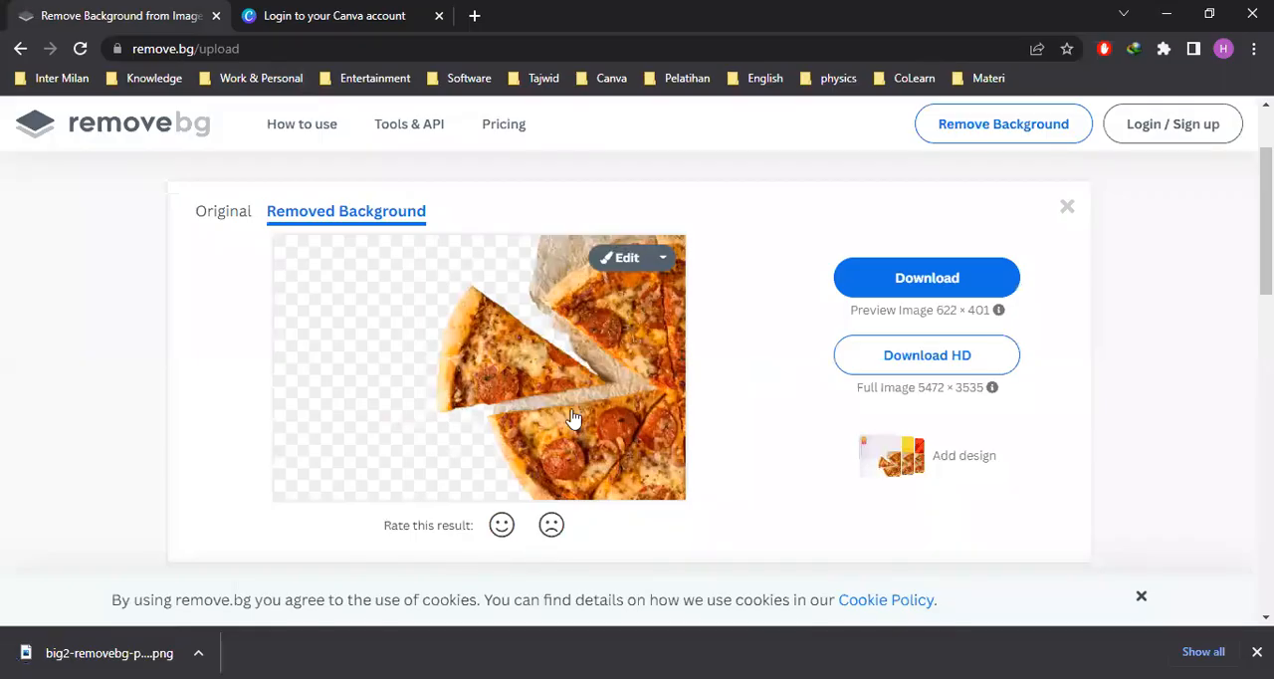
# Switch to the Canva login page and continue with email, filling in the account's saved e-mail address
pyautogui.click(338, 15)
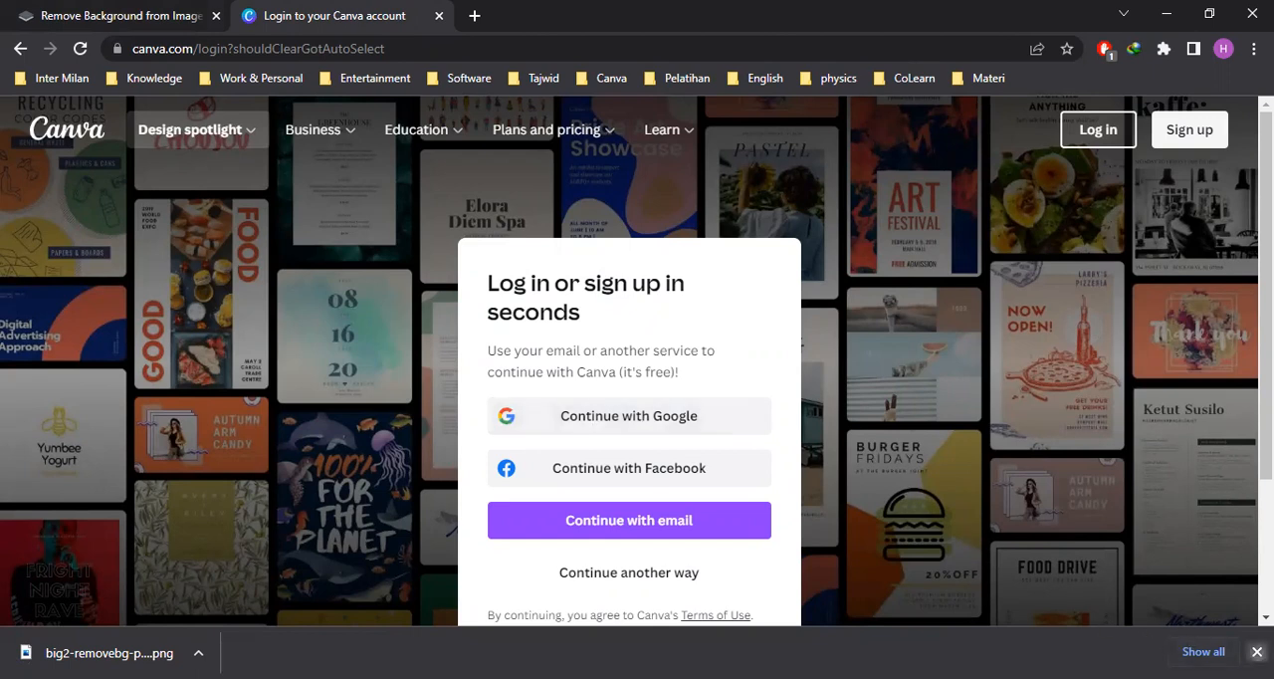
pyautogui.click(1257, 652)
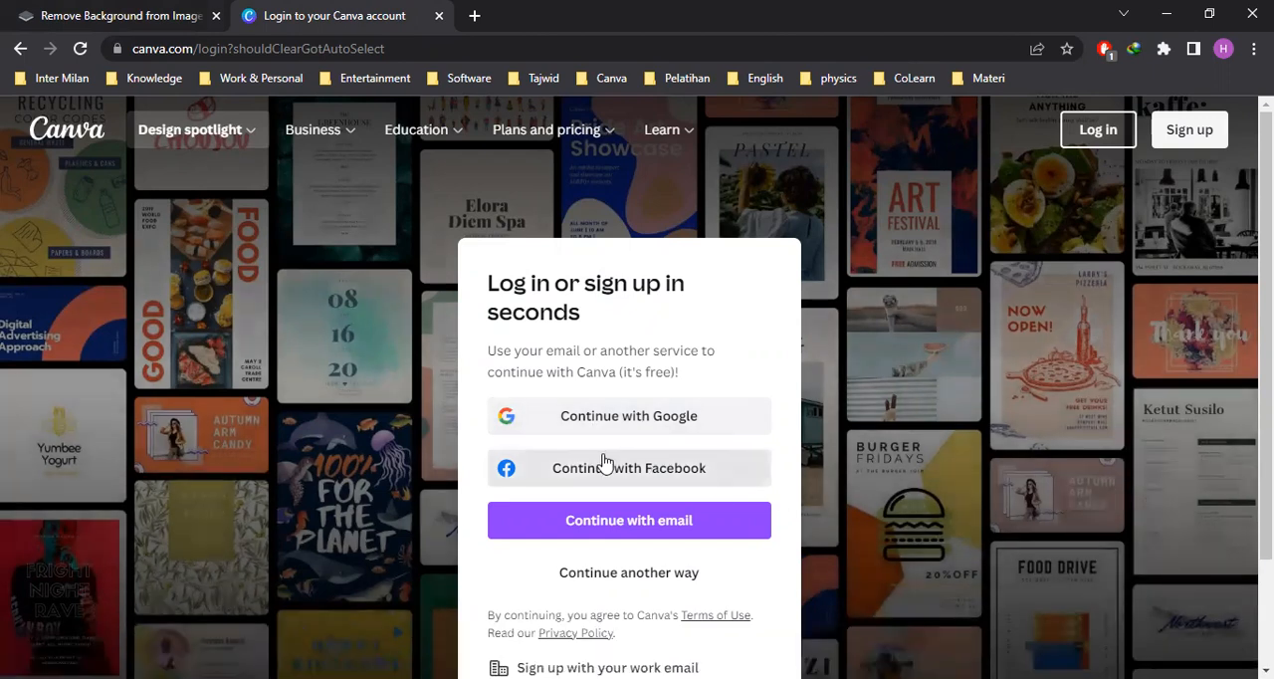
pyautogui.click(589, 533)
pyautogui.click(567, 411)
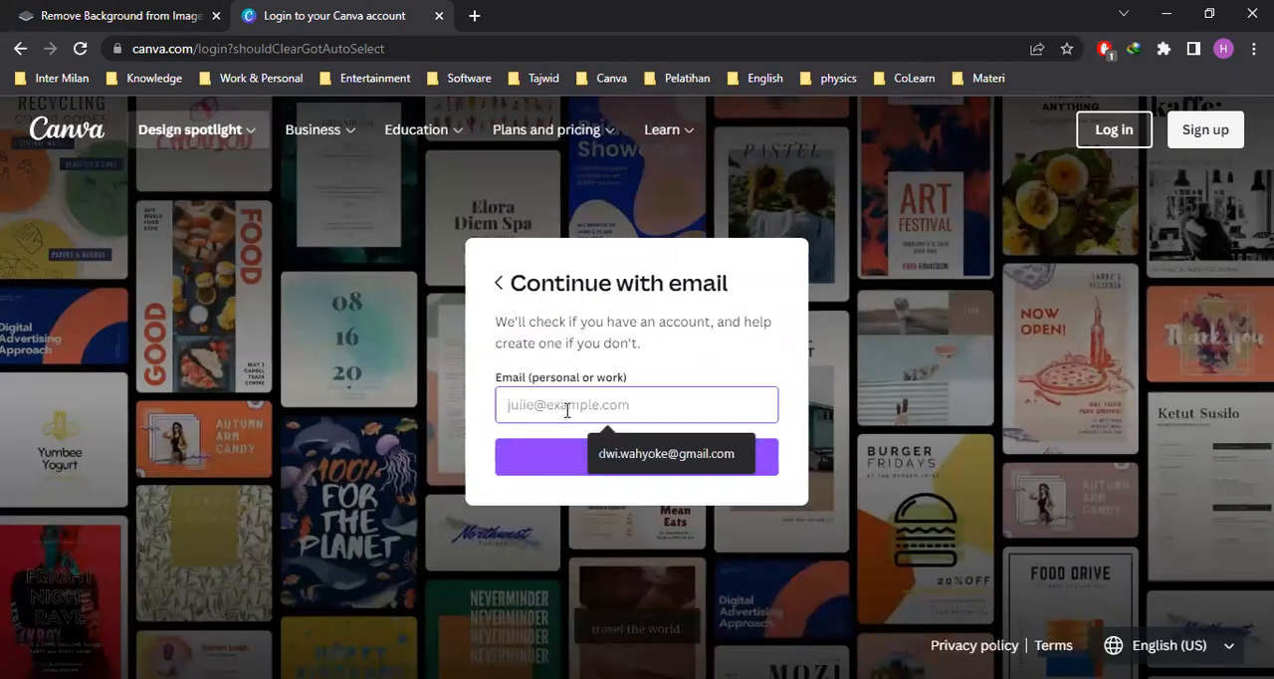
pyautogui.click(631, 455)
pyautogui.click(572, 466)
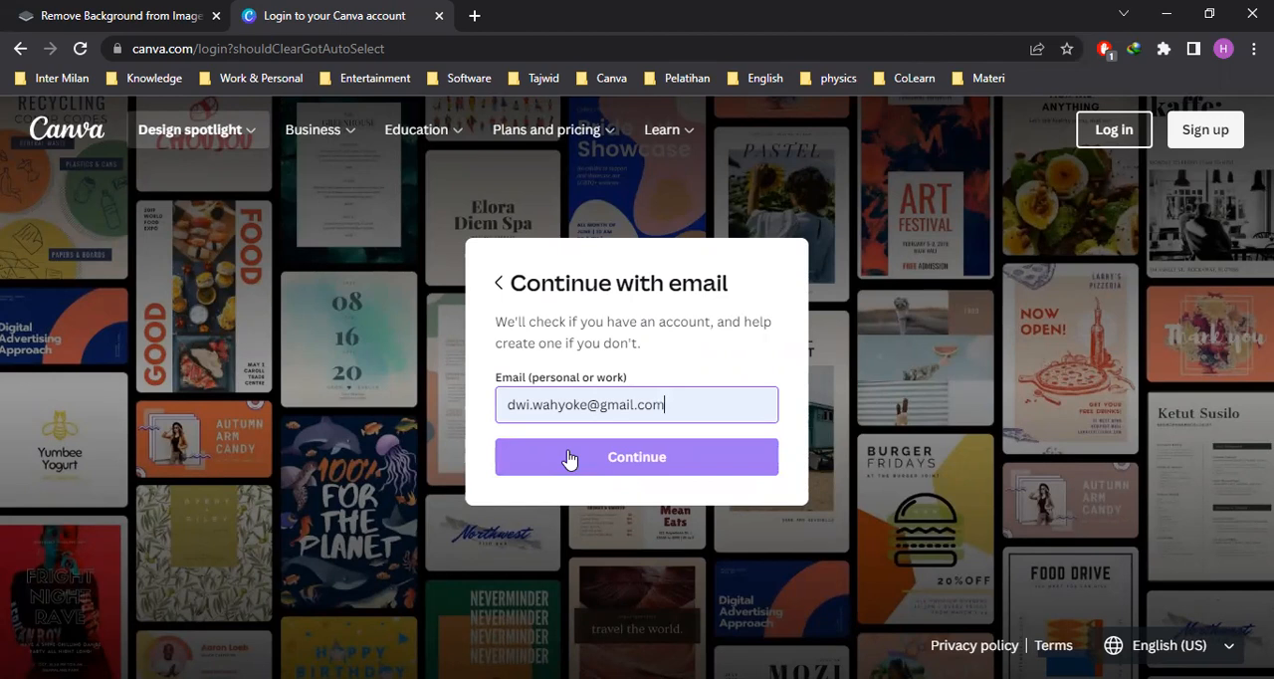
# Continue with the filled-in e-mail address, enter the account password and log in to Canva
pyautogui.click(568, 455)
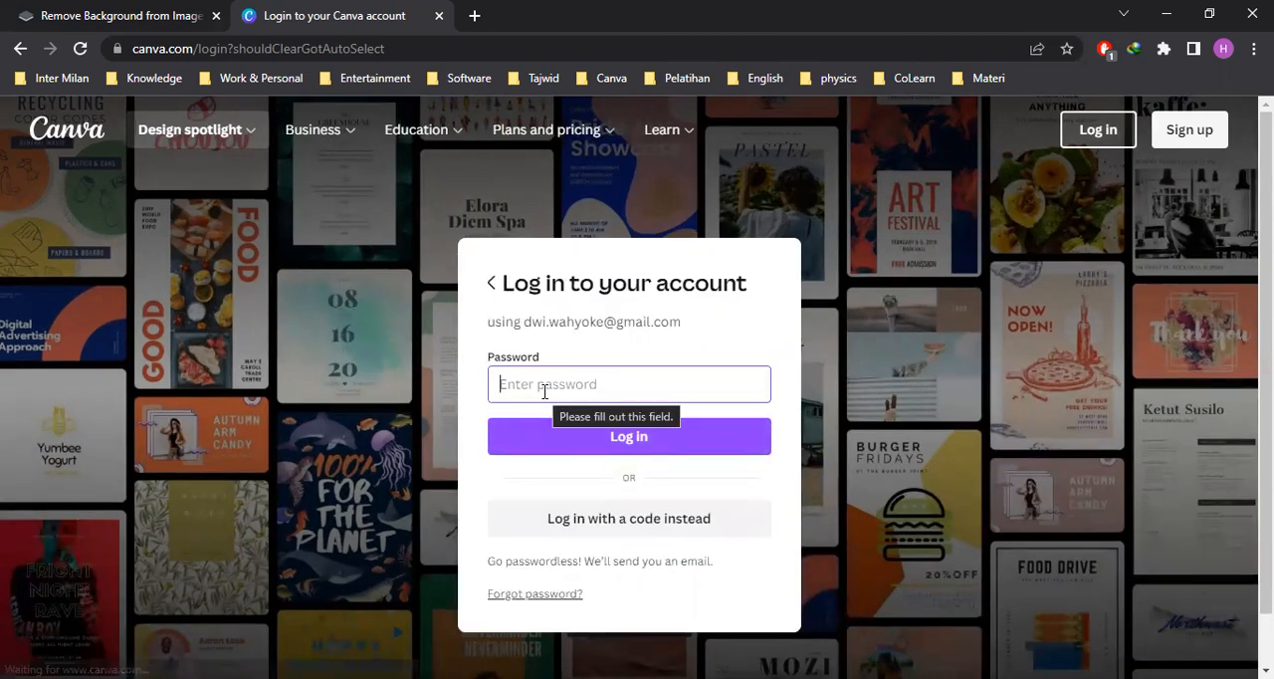
pyautogui.write('•••')
pyautogui.press('BackSpace')
pyautogui.press('BackSpace')
pyautogui.write('•')
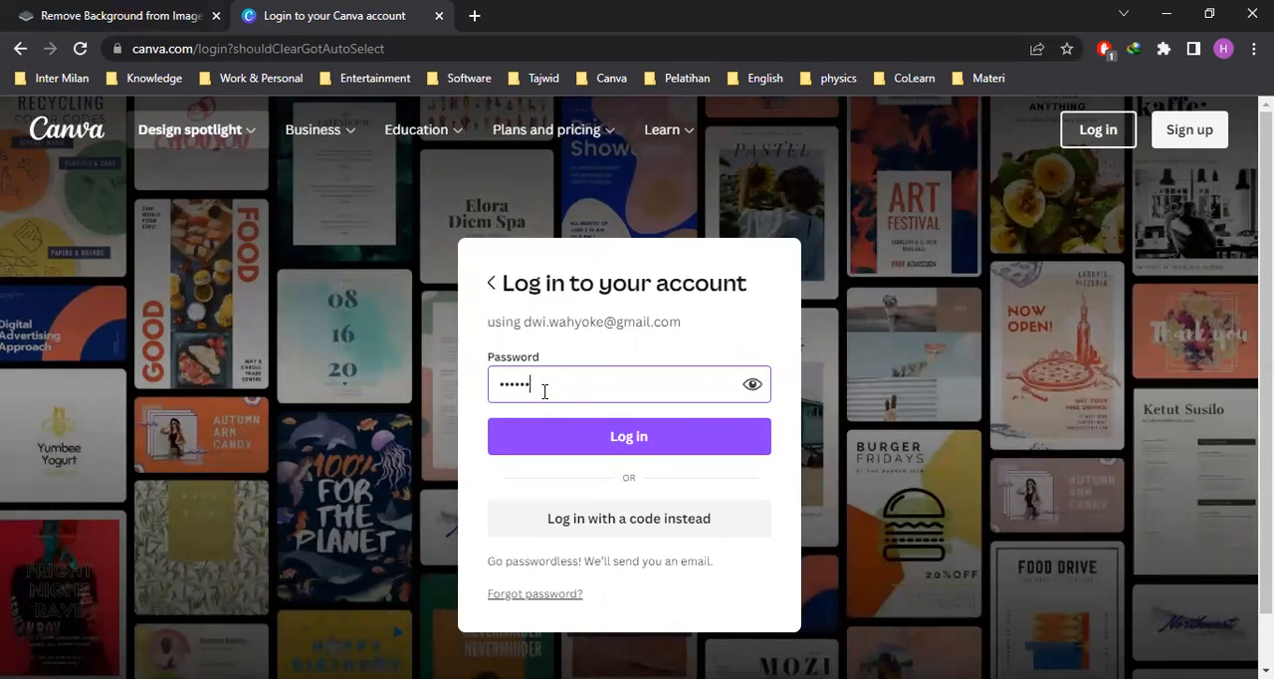
pyautogui.click(663, 437)
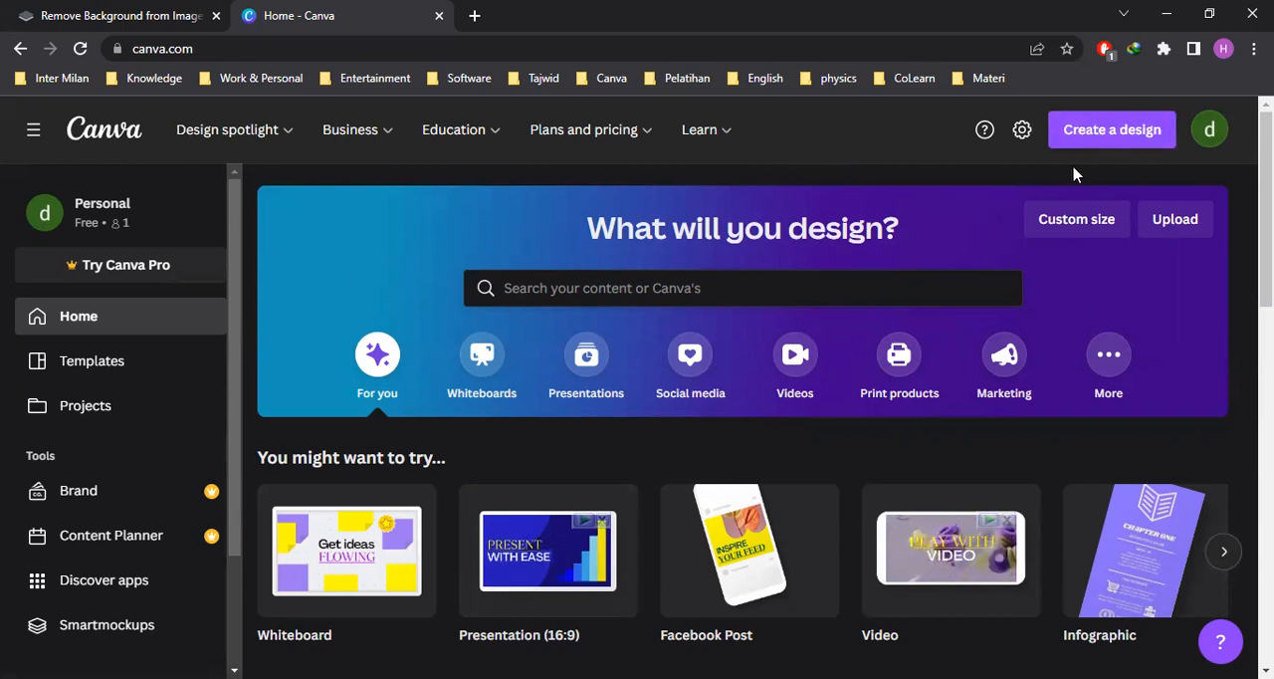
# Create a new Presentation (16:9) design and show the account's uploaded images in it
pyautogui.click(1099, 135)
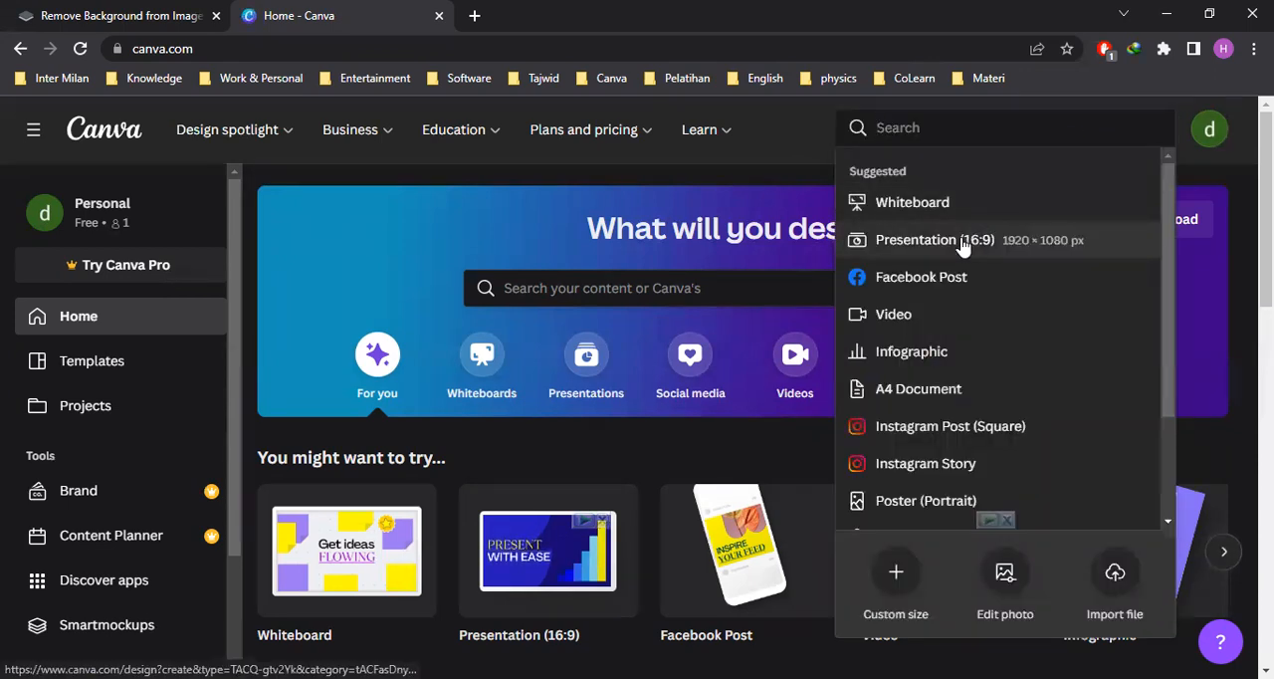
pyautogui.click(961, 247)
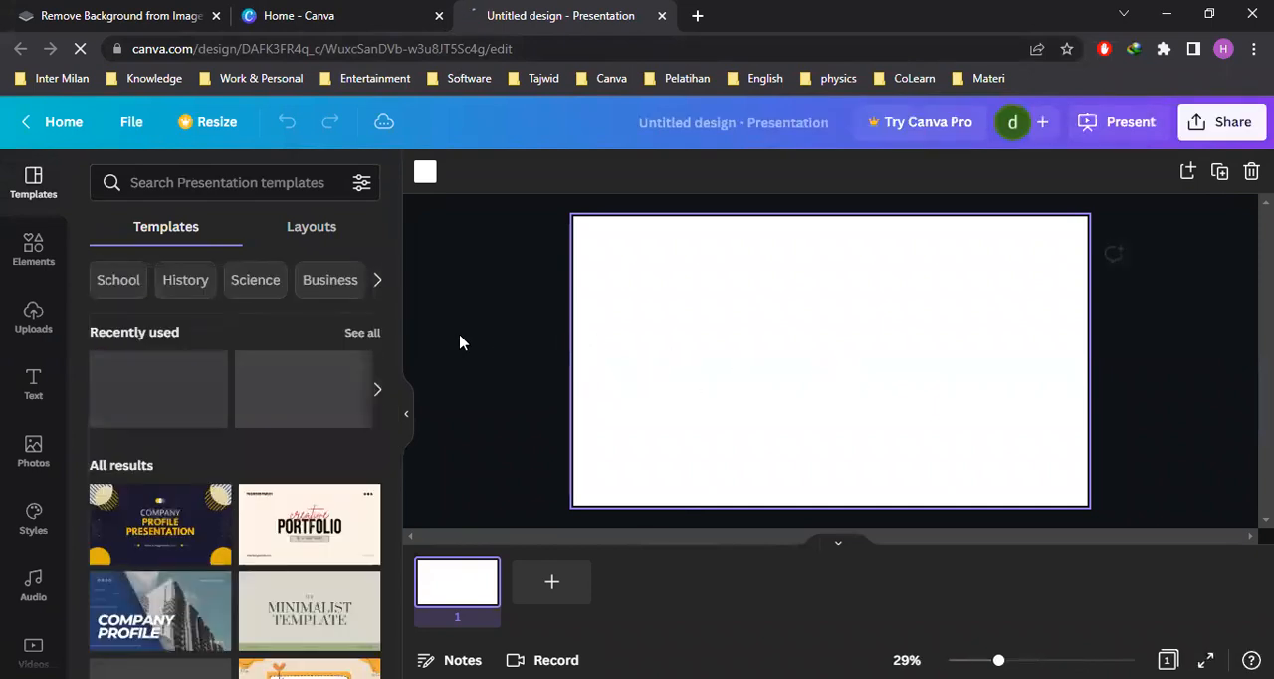
pyautogui.click(33, 316)
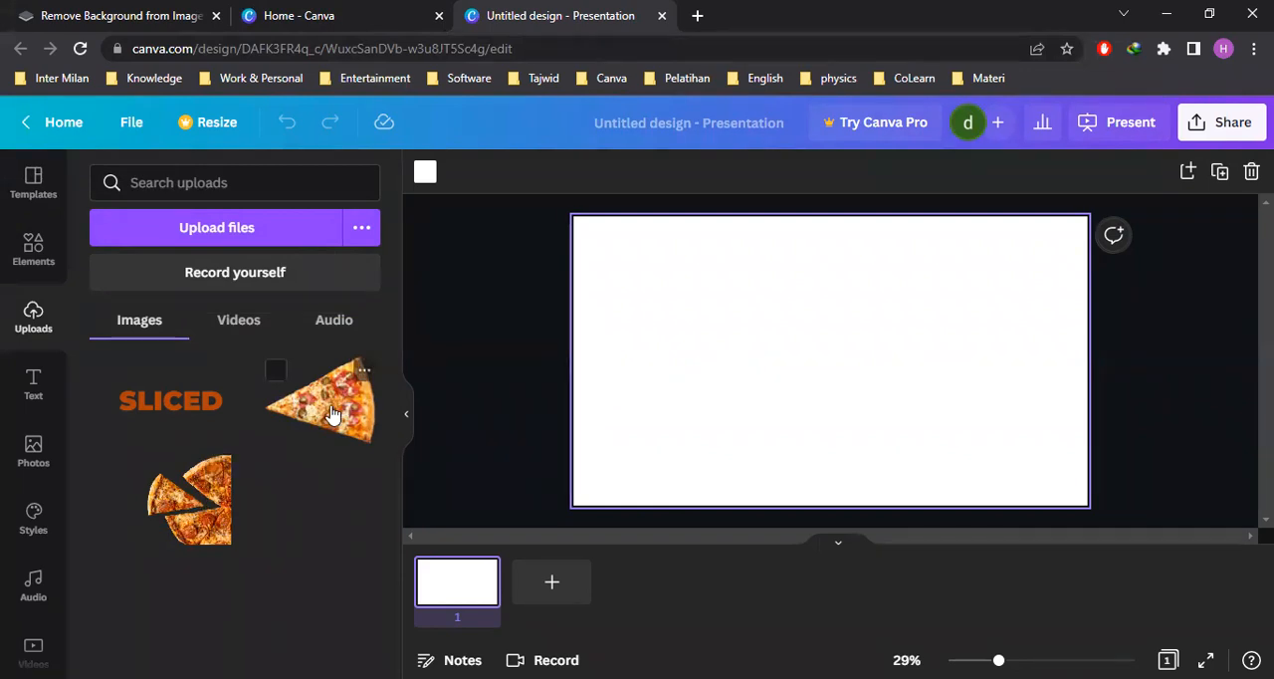
pyautogui.click(237, 233)
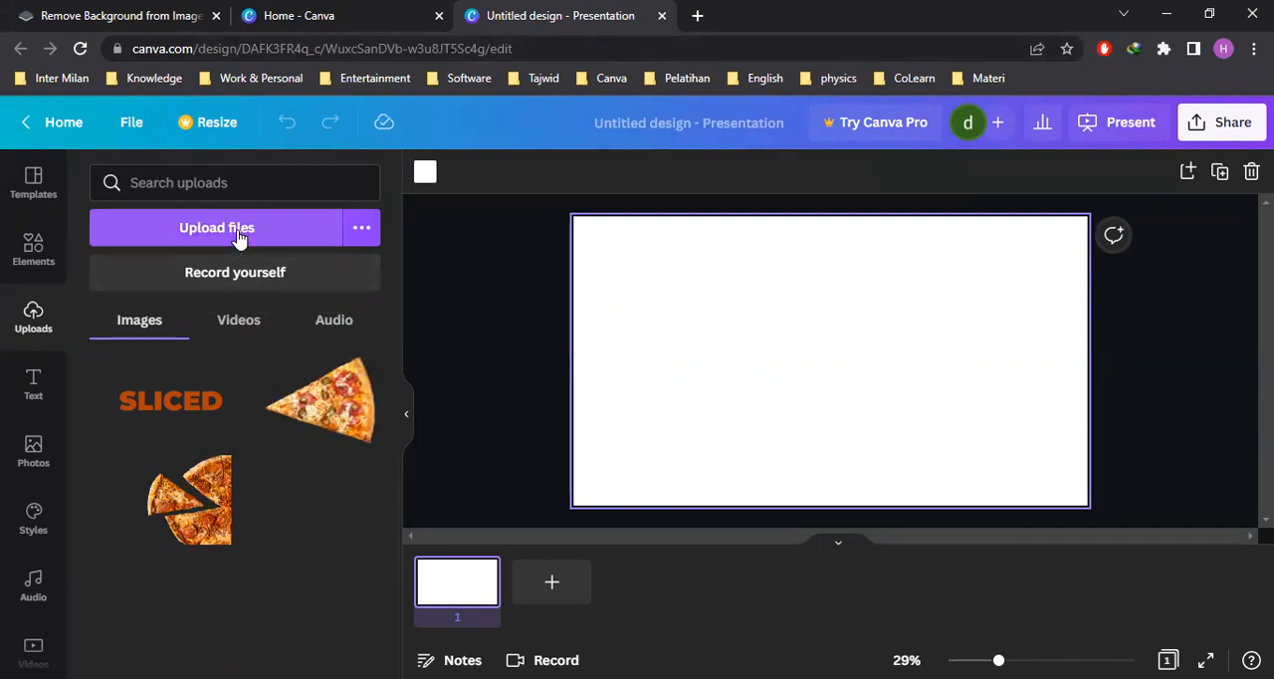
pyautogui.scroll(5, 213, 256)
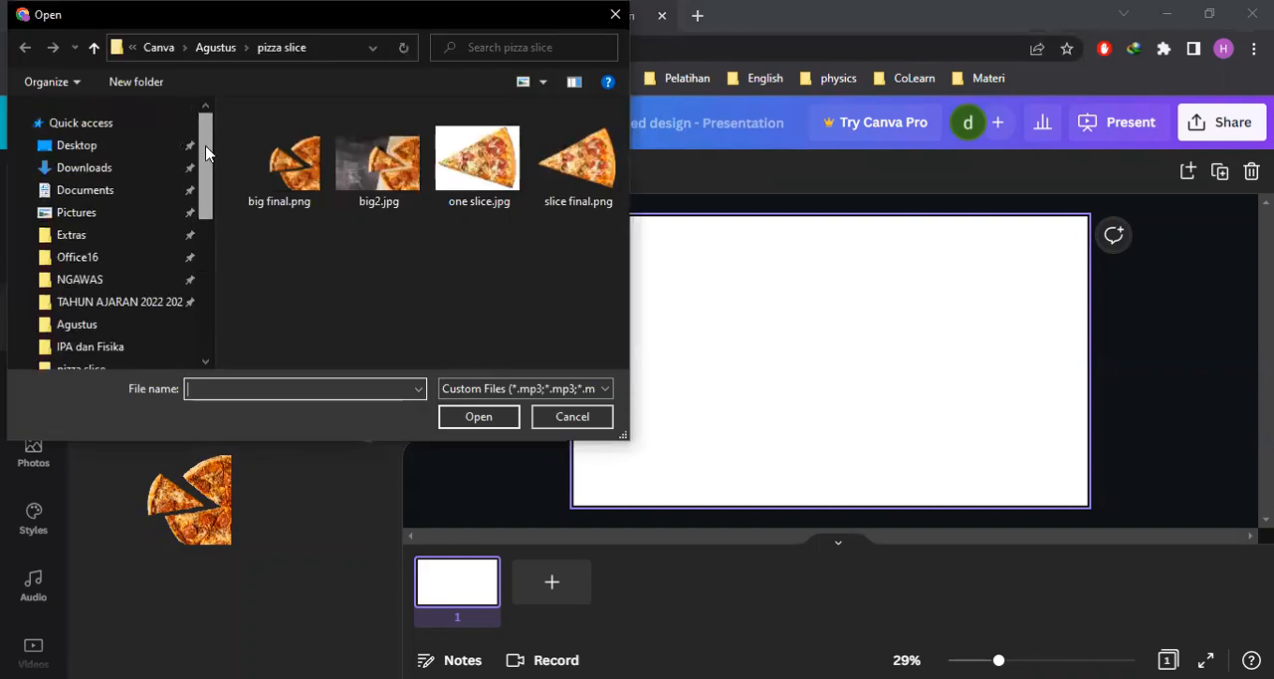
pyautogui.click(72, 170)
pyautogui.click(286, 198)
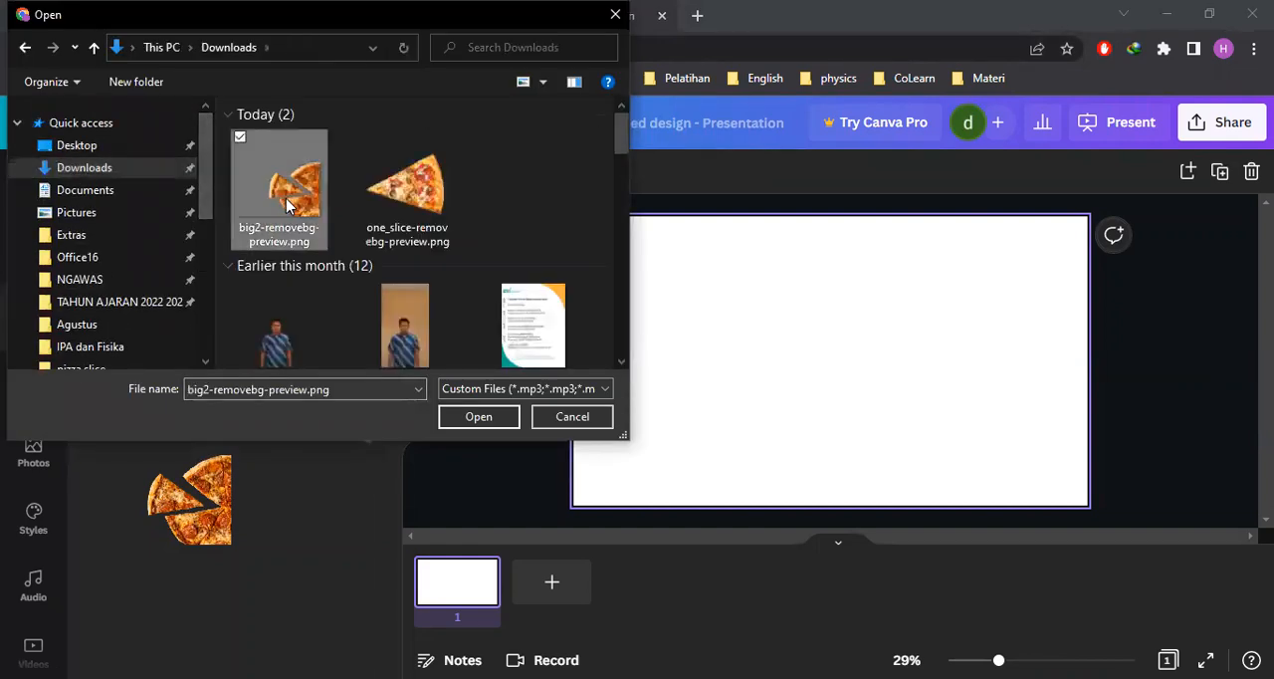
pyautogui.click(546, 422)
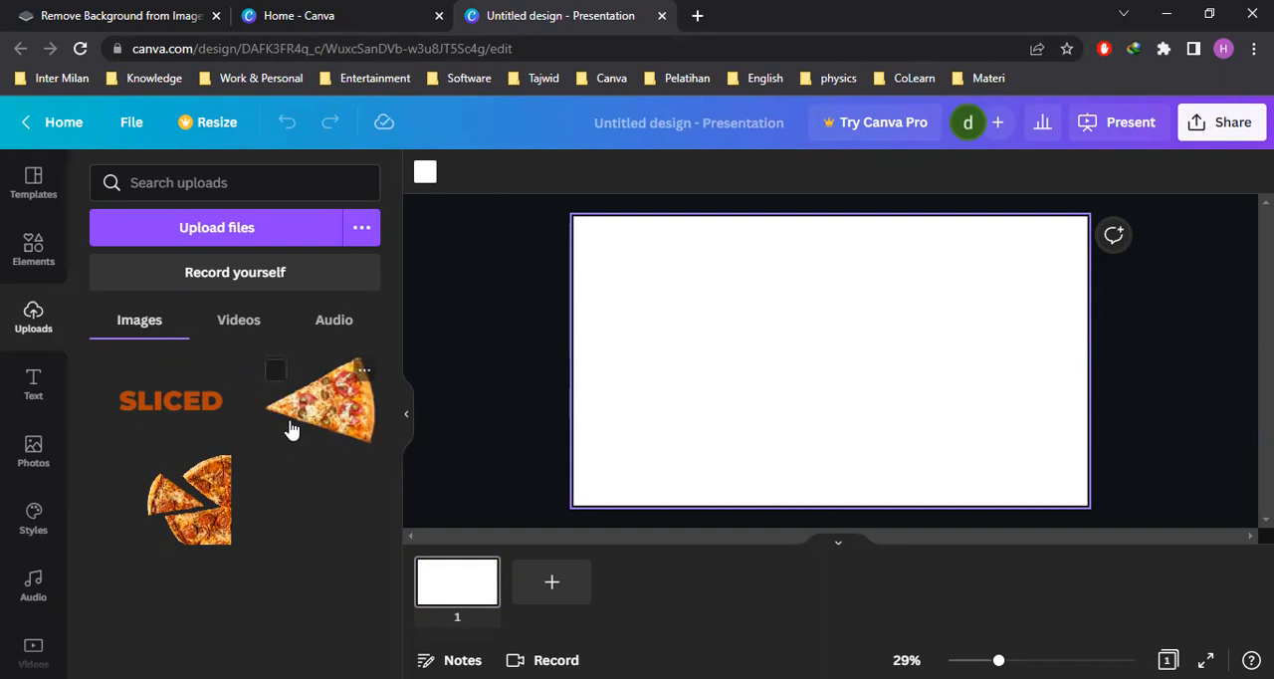
# Add a heading to the blank page with the text "SLICED"
pyautogui.click(34, 387)
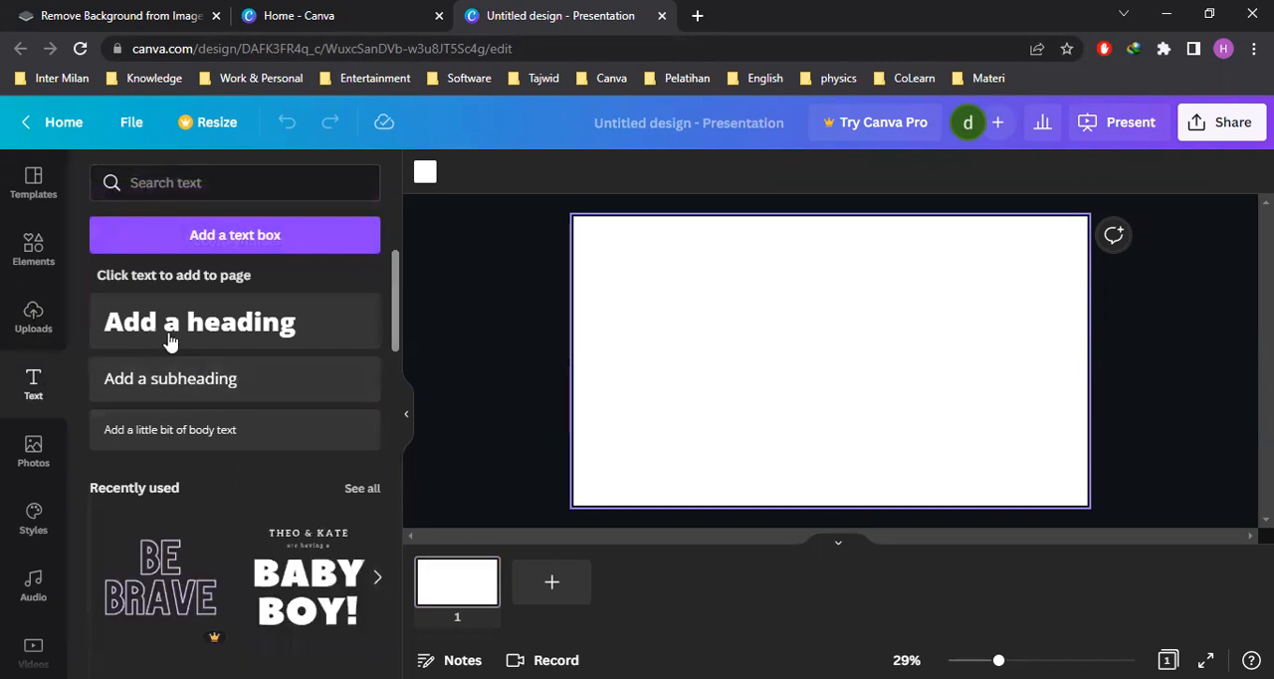
pyautogui.click(228, 343)
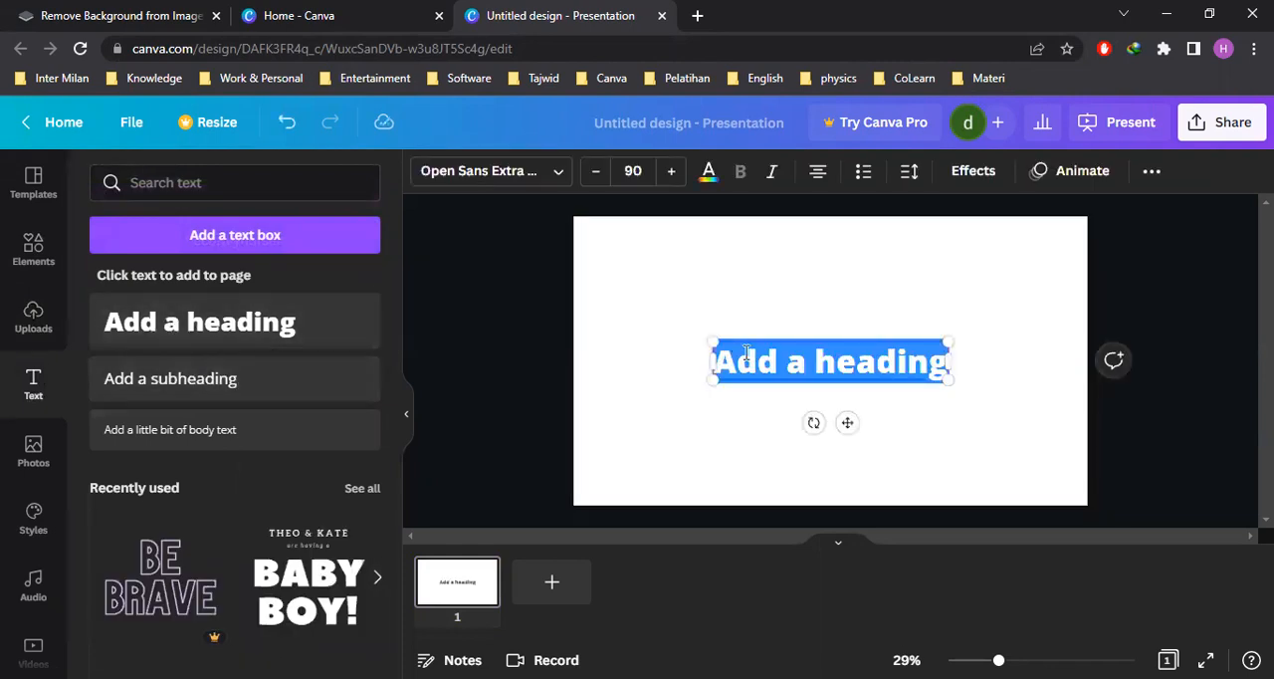
pyautogui.write('SLICED')
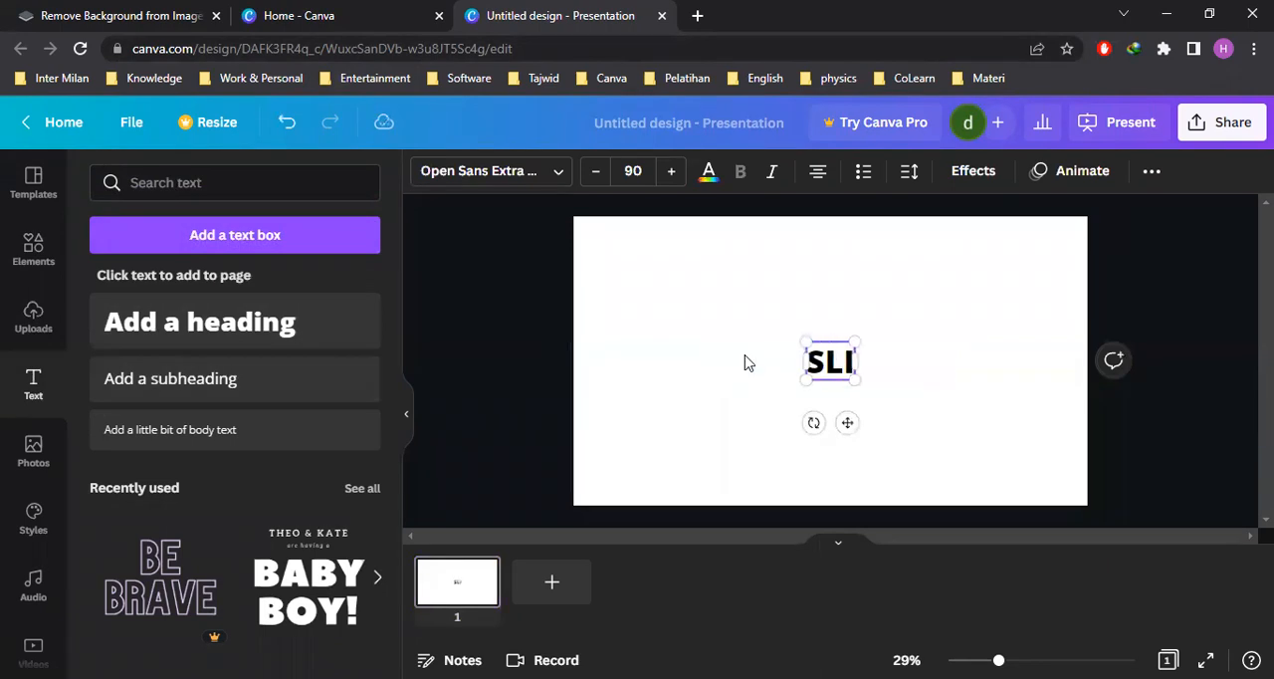
pyautogui.click(971, 371)
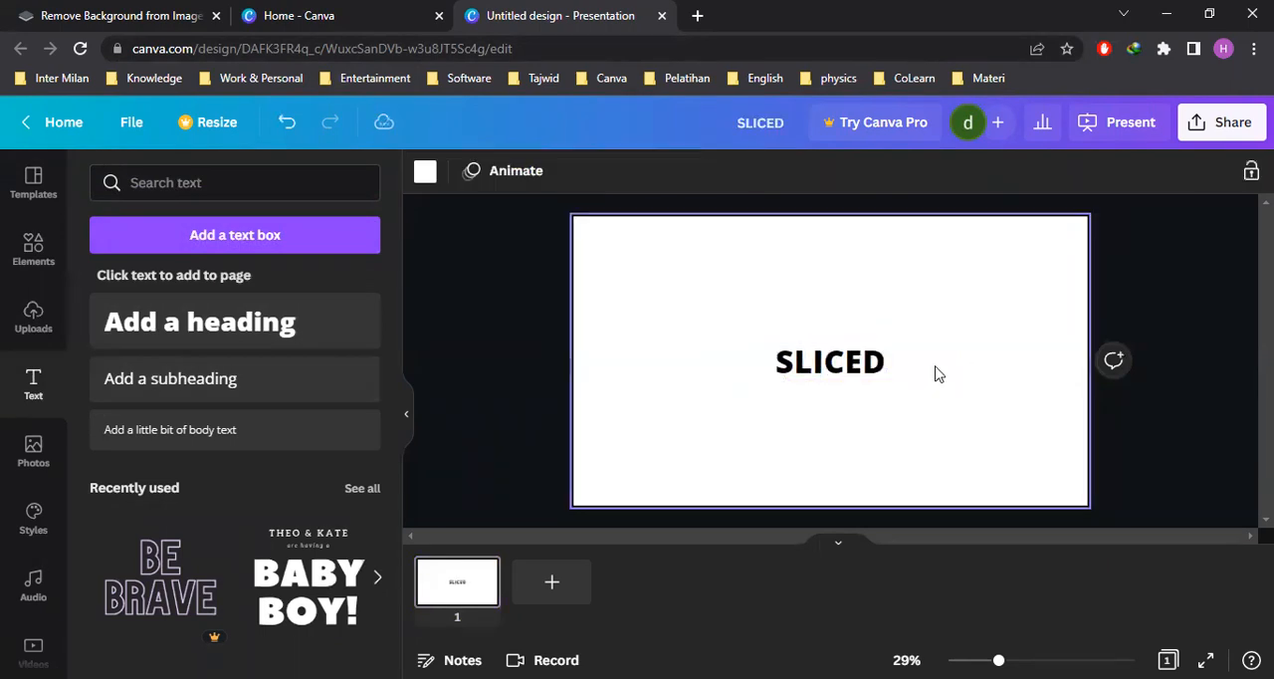
# Set the SLICED heading's font to Montserrat Extra-Bold
pyautogui.click(862, 371)
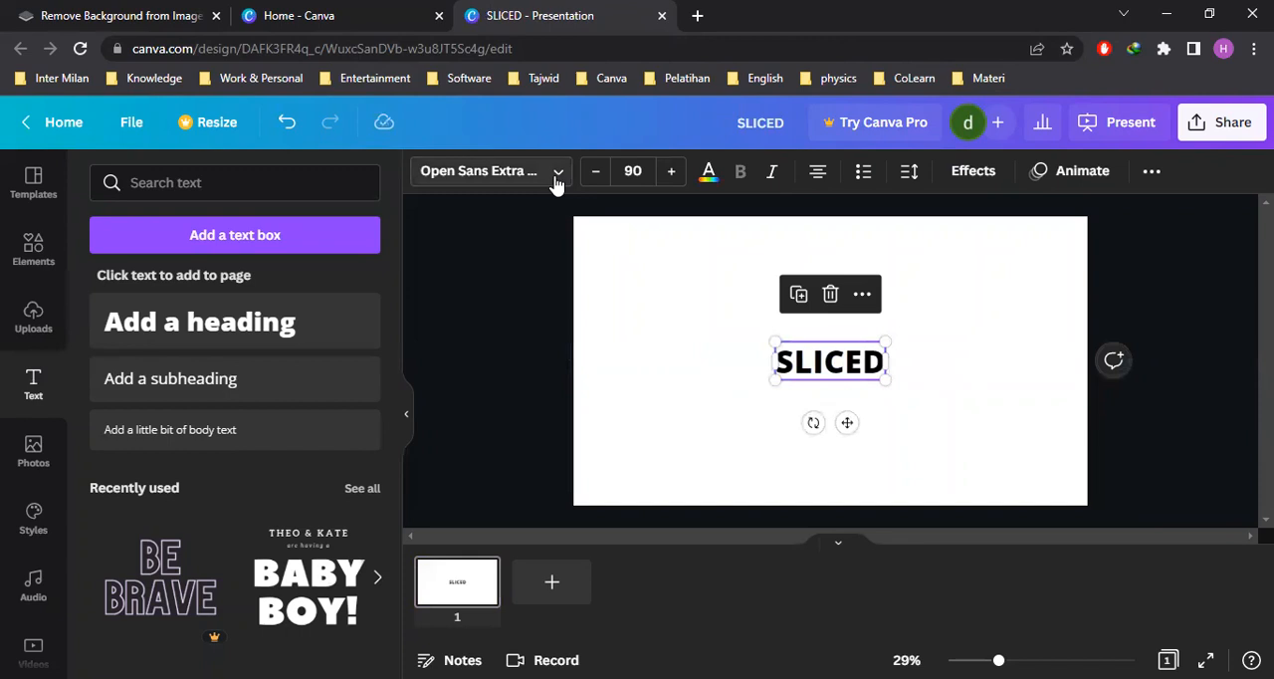
pyautogui.click(841, 544)
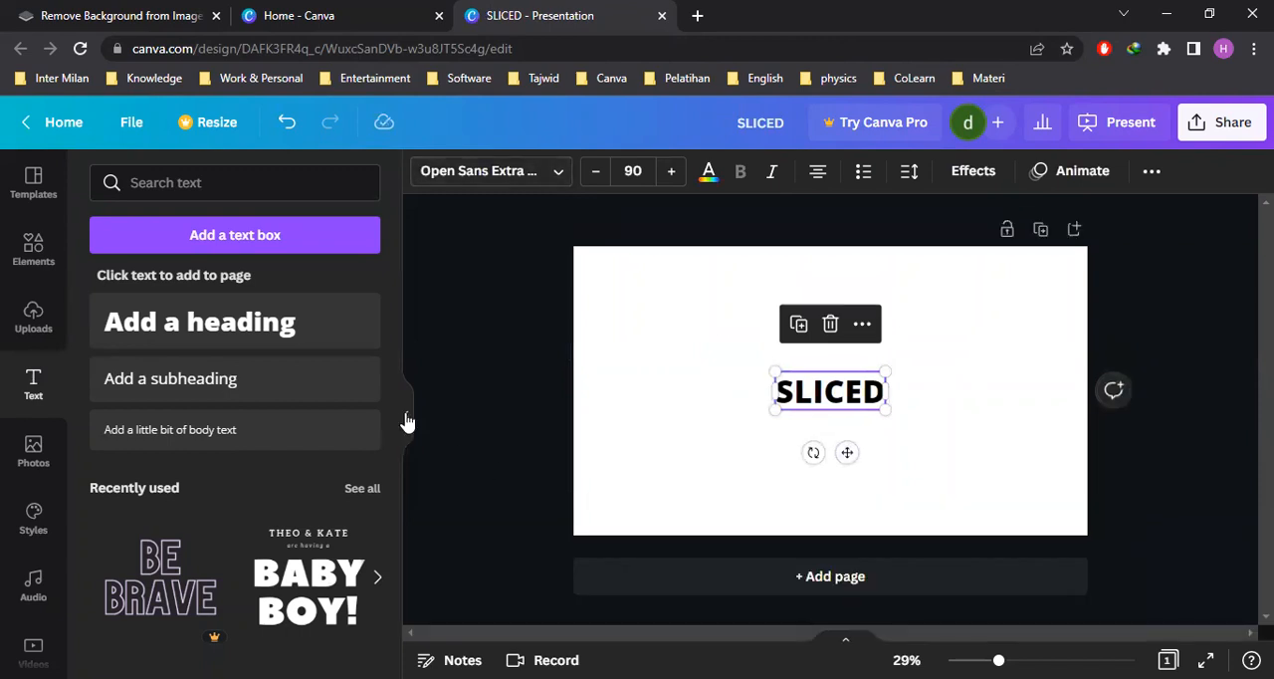
pyautogui.click(406, 418)
pyautogui.click(214, 176)
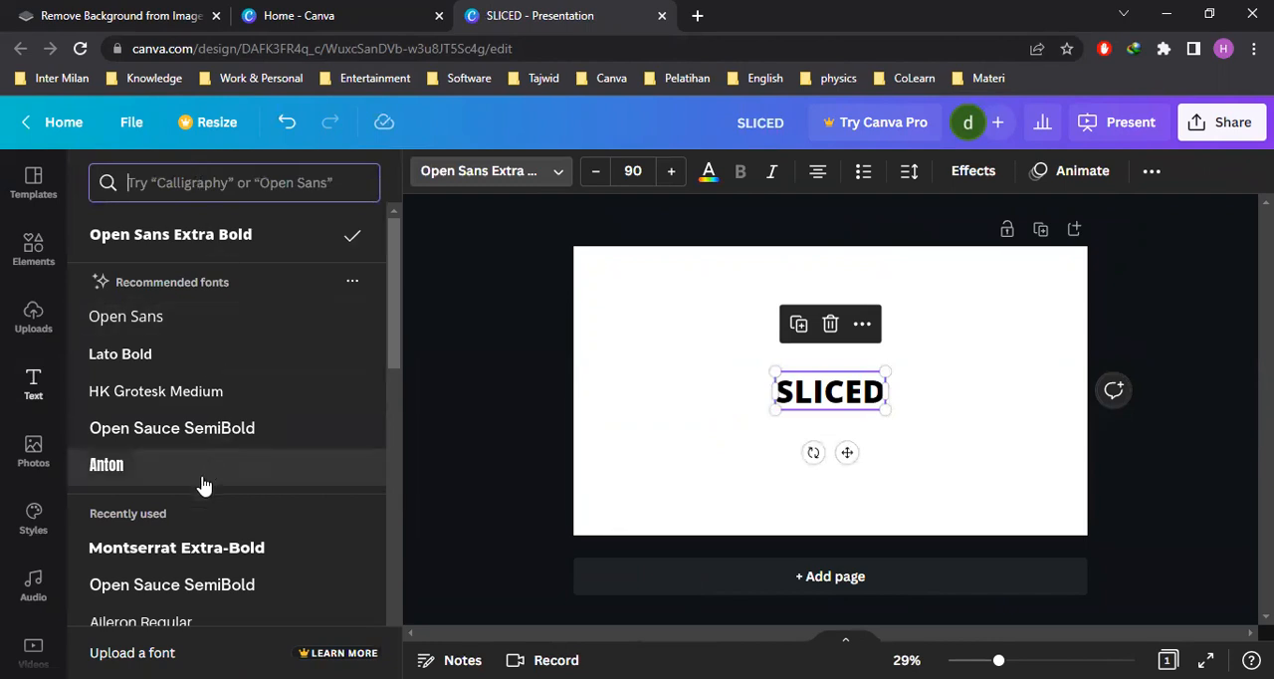
pyautogui.click(161, 551)
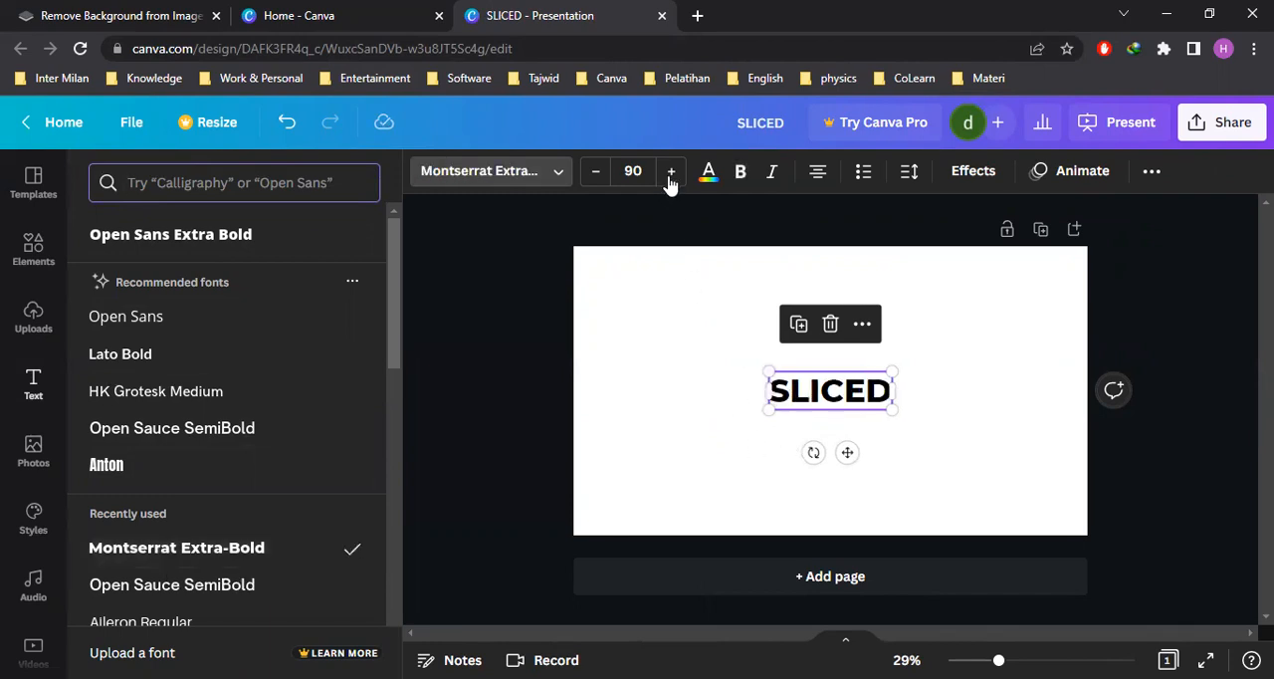
# Enlarge the SLICED heading to font size 242, reposition it around the middle of the page and make it bold
pyautogui.click(928, 408)
pyautogui.click(804, 382)
pyautogui.click(708, 396)
pyautogui.moveTo(705, 396); pyautogui.dragTo(627, 390)
pyautogui.moveTo(778, 418); pyautogui.dragTo(842, 461)
pyautogui.moveTo(745, 415); pyautogui.dragTo(754, 420)
pyautogui.click(874, 448)
pyautogui.click(751, 411)
pyautogui.click(406, 179)
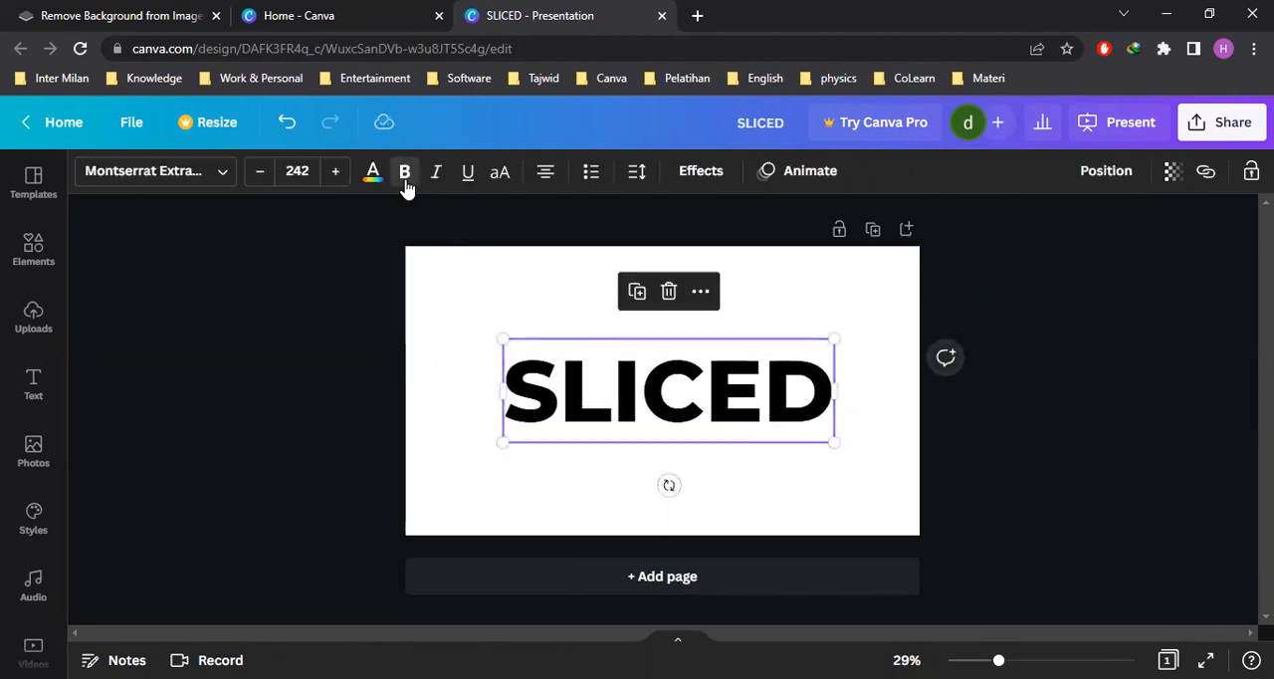
pyautogui.click(847, 327)
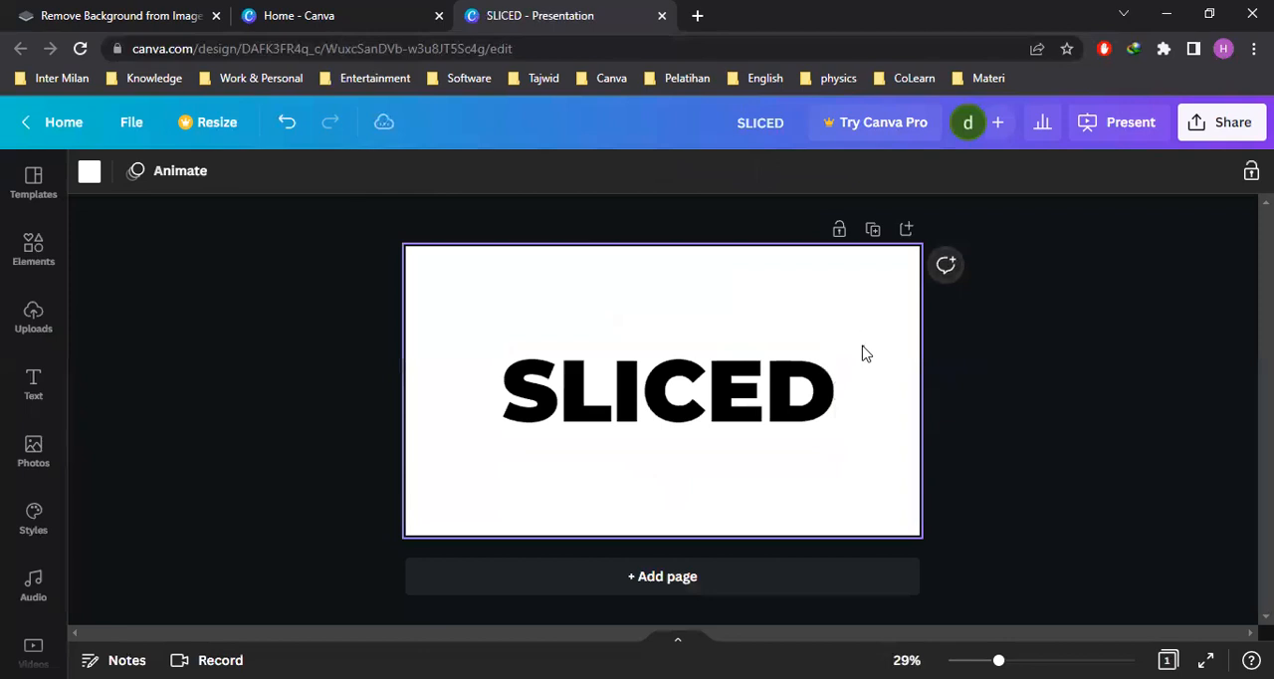
# Add the uploaded single pizza slice to the page and move it over the page's upper-left corner, clear of the heading
pyautogui.click(33, 451)
pyautogui.click(36, 318)
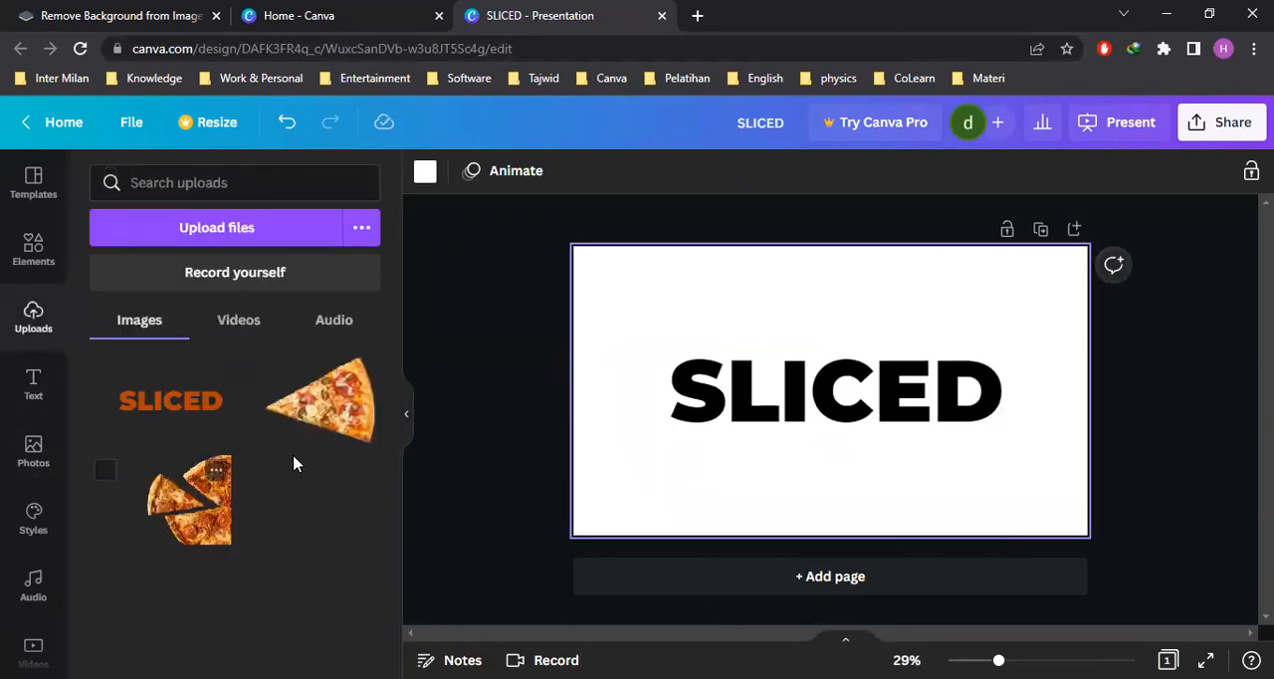
pyautogui.click(324, 416)
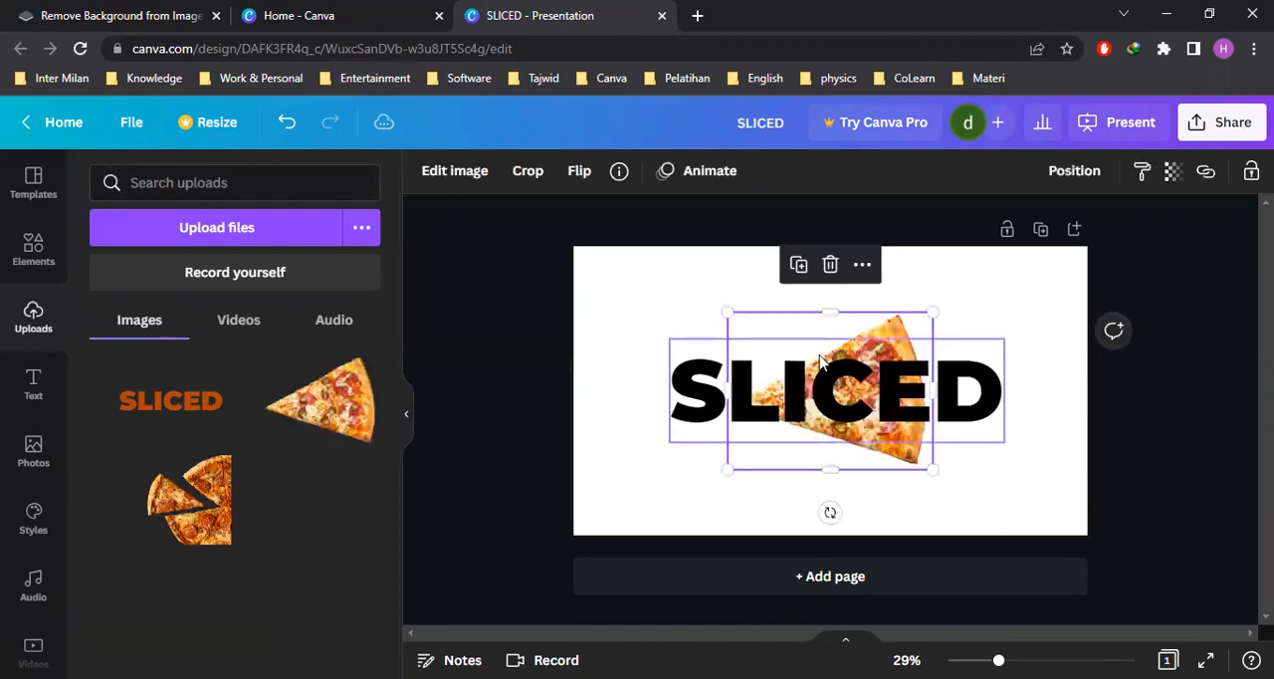
pyautogui.moveTo(828, 310); pyautogui.dragTo(730, 310)
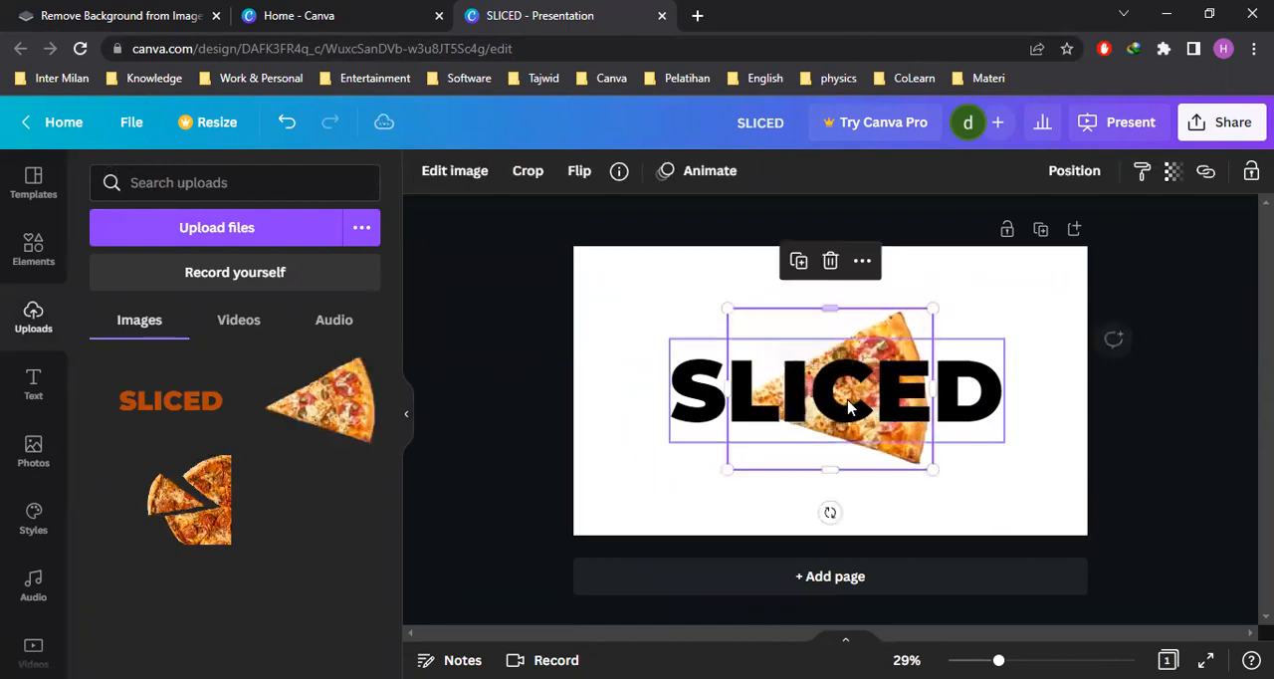
pyautogui.moveTo(864, 461); pyautogui.dragTo(632, 355)
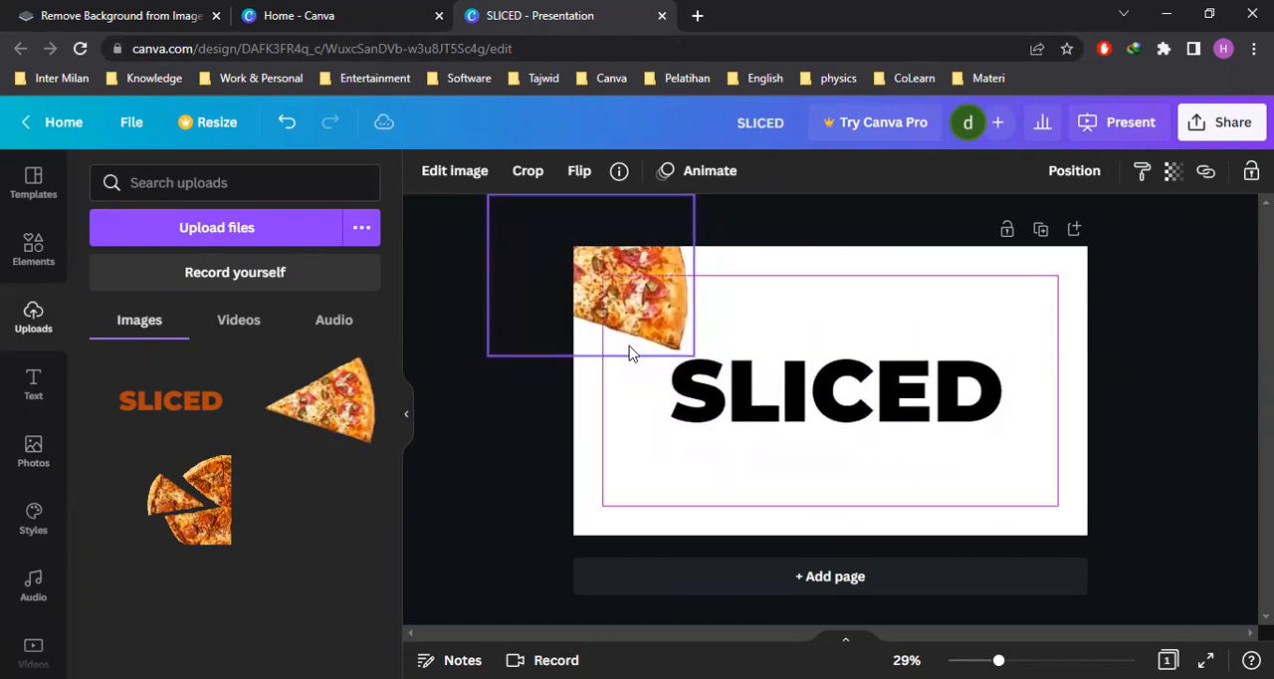
pyautogui.click(1044, 433)
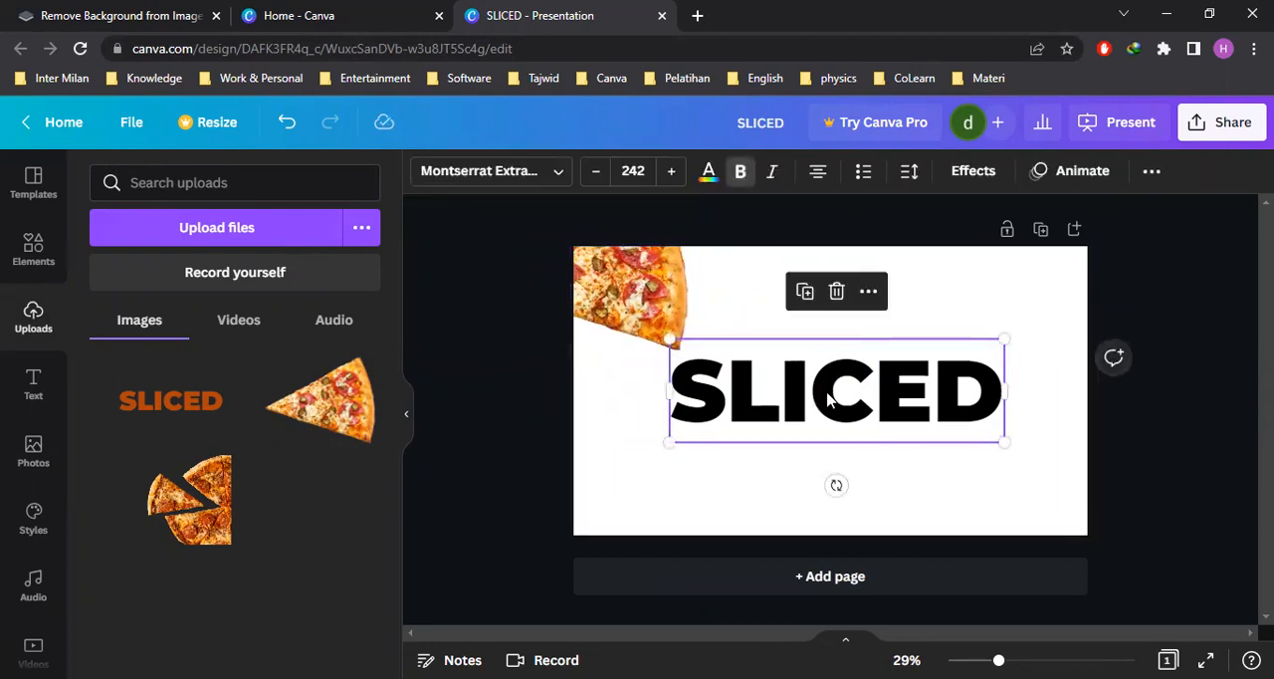
# Color the SLICED heading with the orange #d45e15 taken from the pizza photo's colors
pyautogui.click(956, 481)
pyautogui.click(904, 416)
pyautogui.click(1048, 453)
pyautogui.click(947, 412)
pyautogui.click(709, 171)
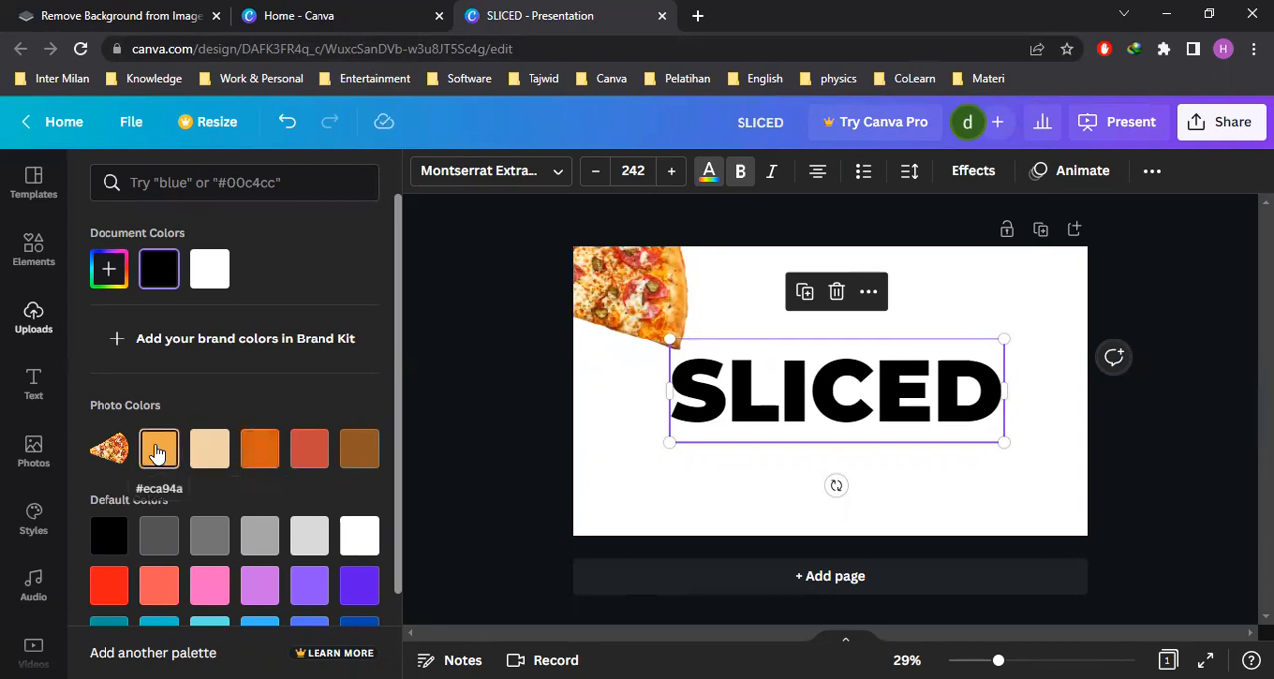
pyautogui.click(263, 453)
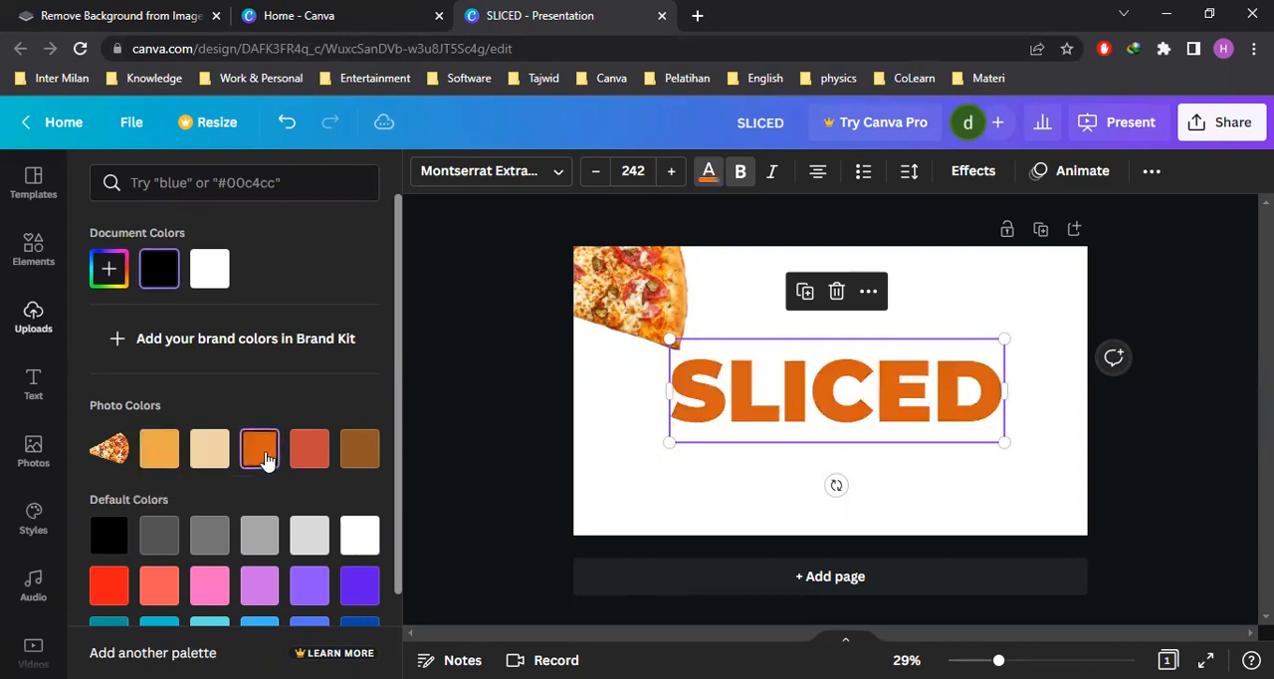
pyautogui.click(1031, 438)
# Delete the pizza slice image from the page and hide the uploads to free up the workspace
pyautogui.click(655, 303)
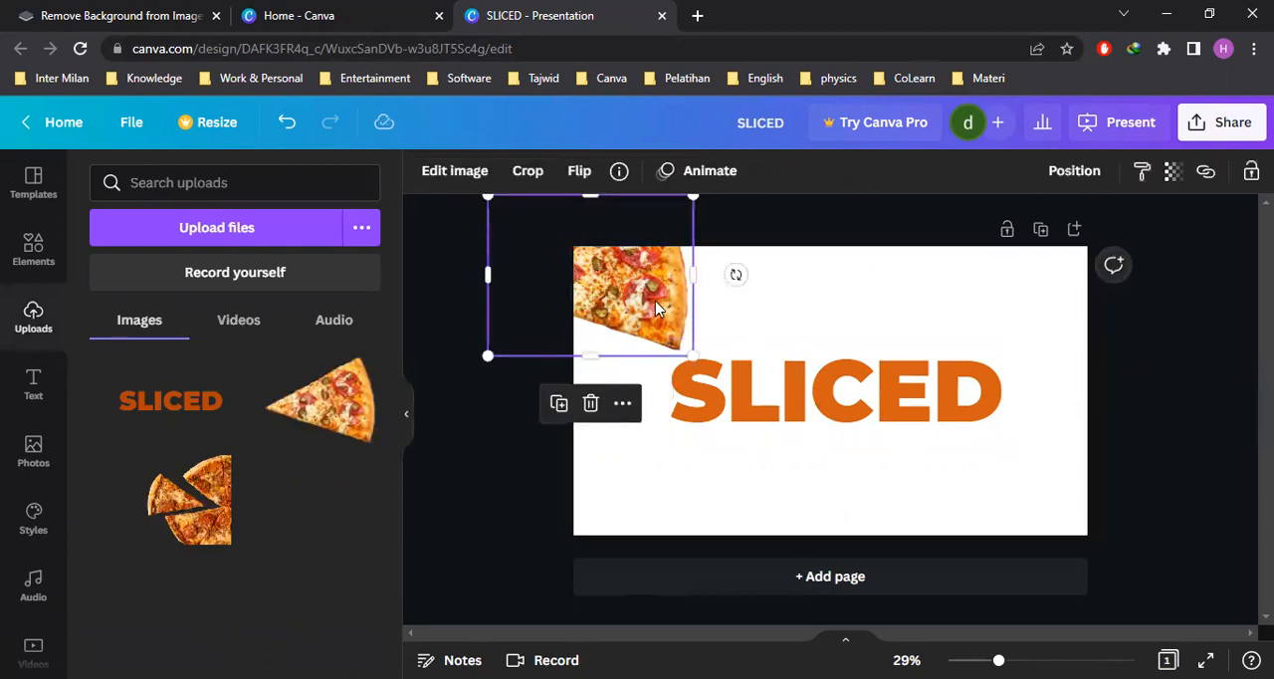
pyautogui.press('Delete')
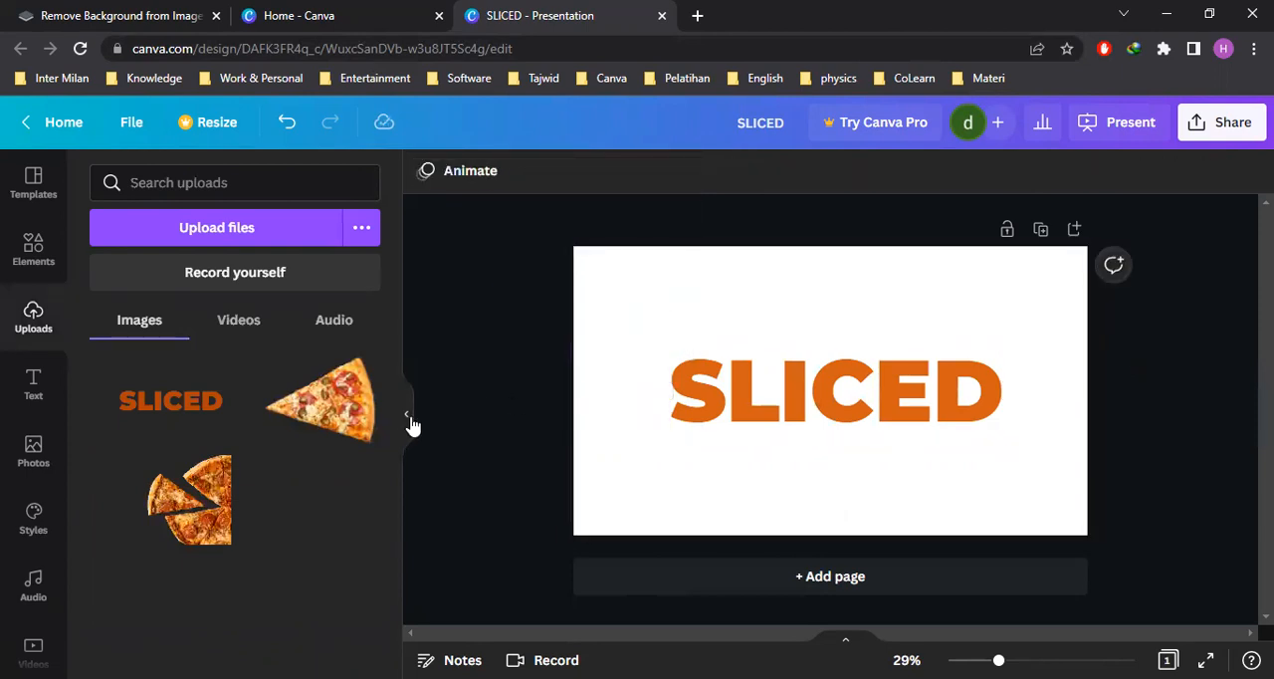
pyautogui.click(409, 416)
# Enlarge the orange SLICED heading further and center it on the page
pyautogui.click(867, 427)
pyautogui.click(762, 411)
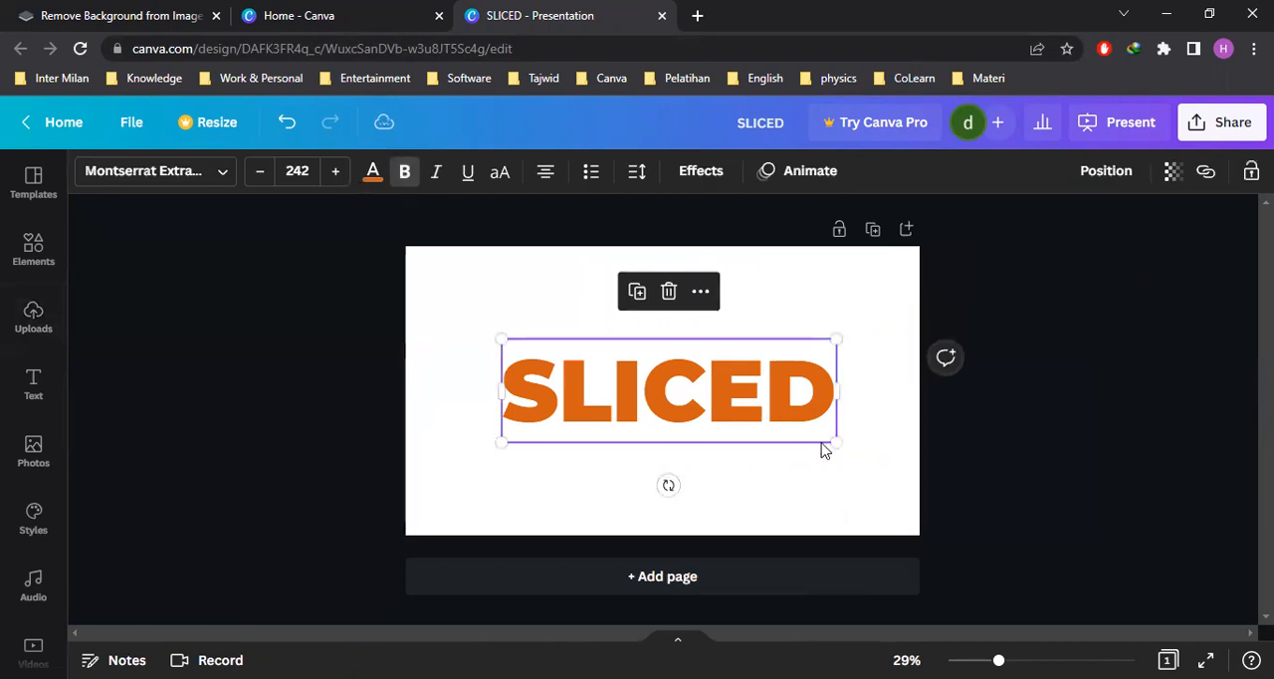
pyautogui.moveTo(835, 442); pyautogui.dragTo(763, 407)
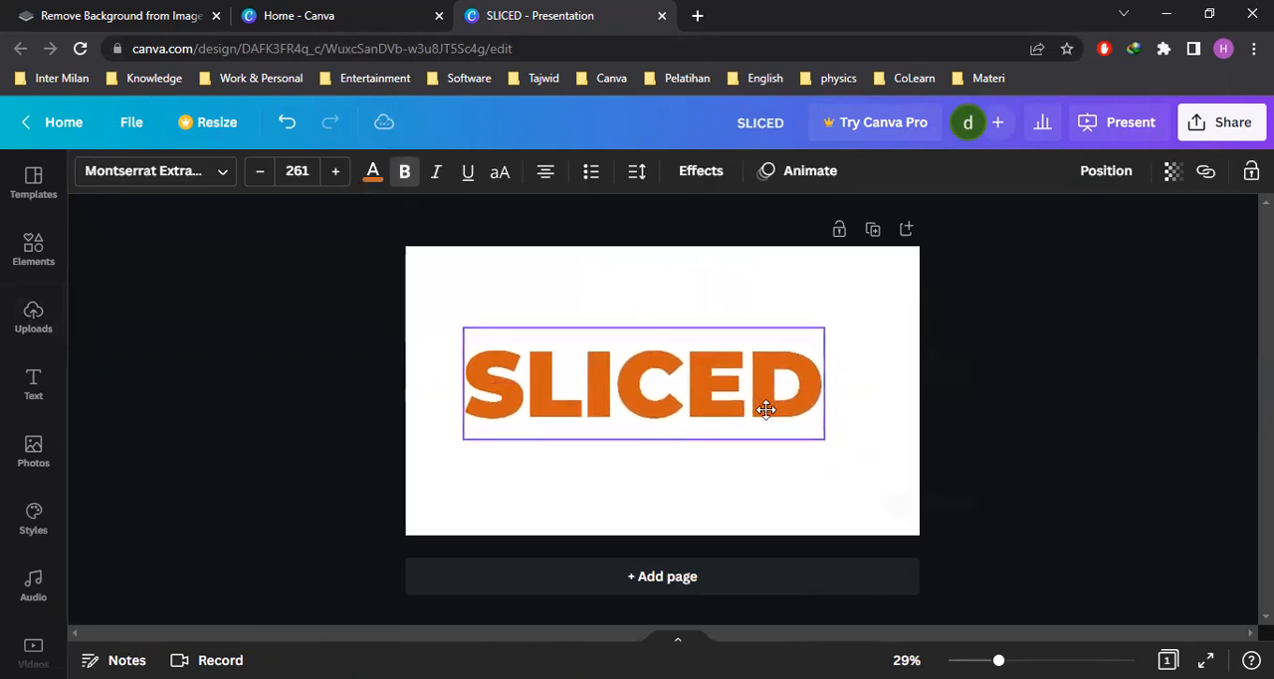
pyautogui.moveTo(830, 444); pyautogui.dragTo(862, 451)
pyautogui.moveTo(756, 430); pyautogui.dragTo(756, 422)
pyautogui.click(893, 426)
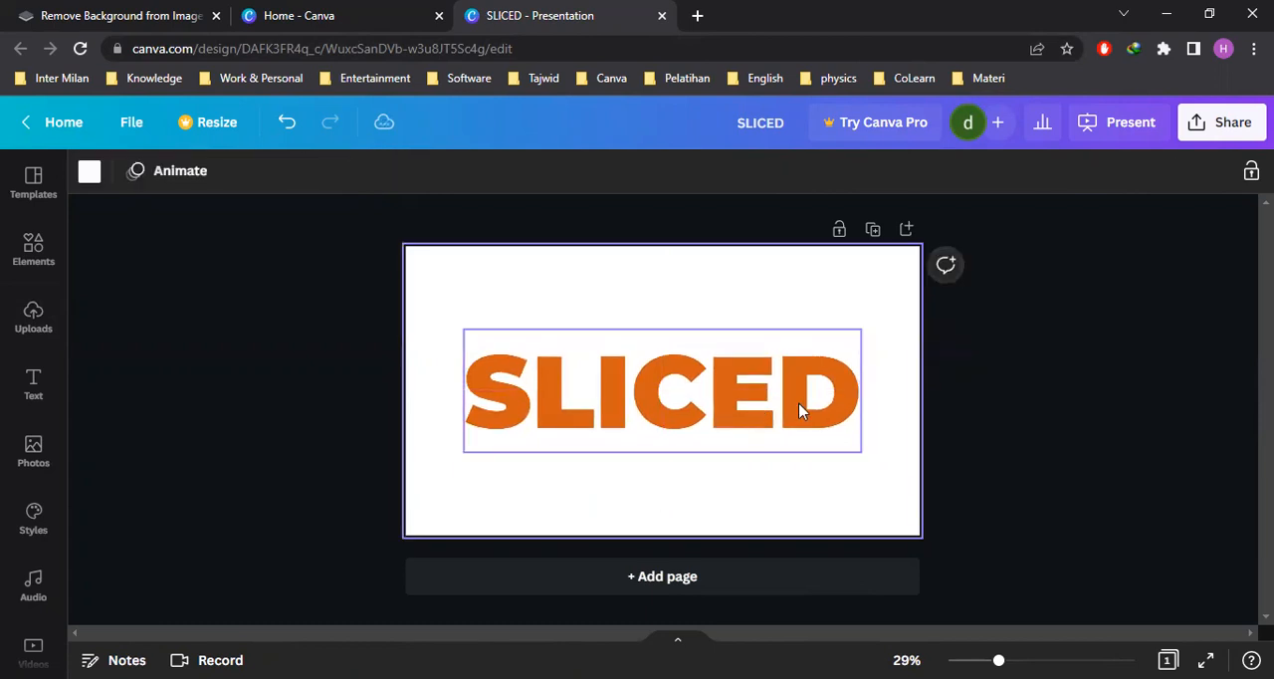
# Download the SLICED design as a PNG and check the saved SLICED.png in the Downloads folder
pyautogui.click(1217, 123)
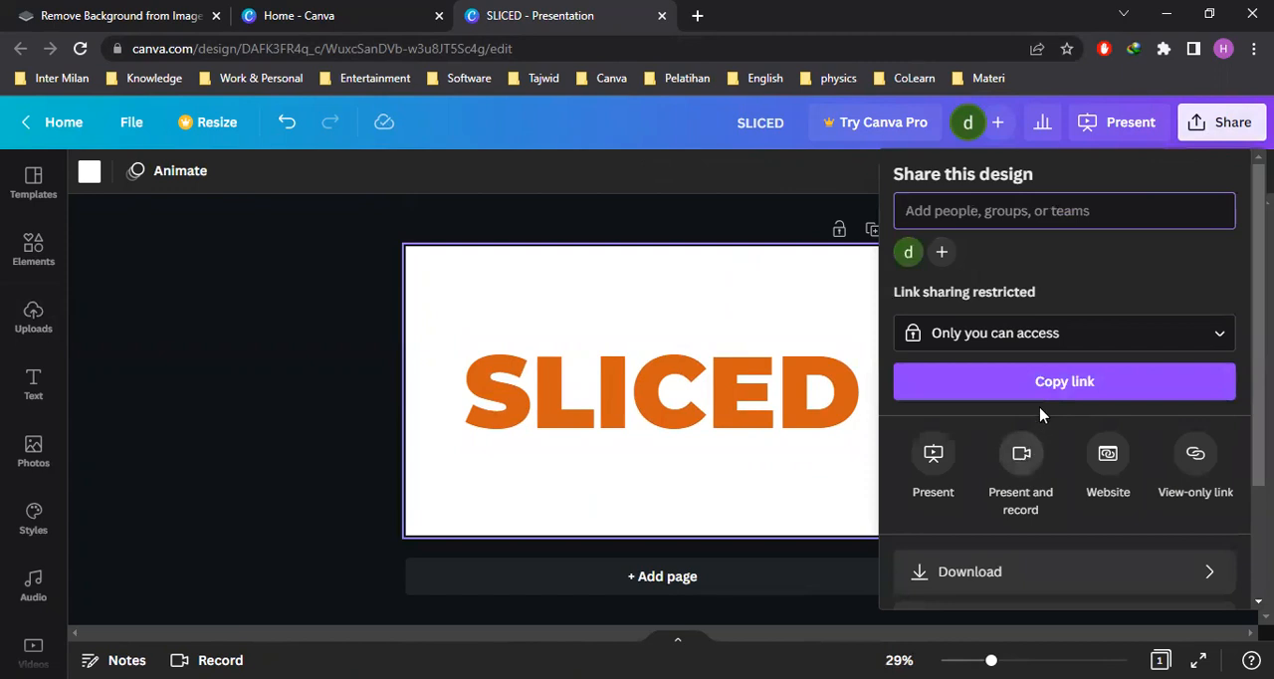
pyautogui.click(1019, 570)
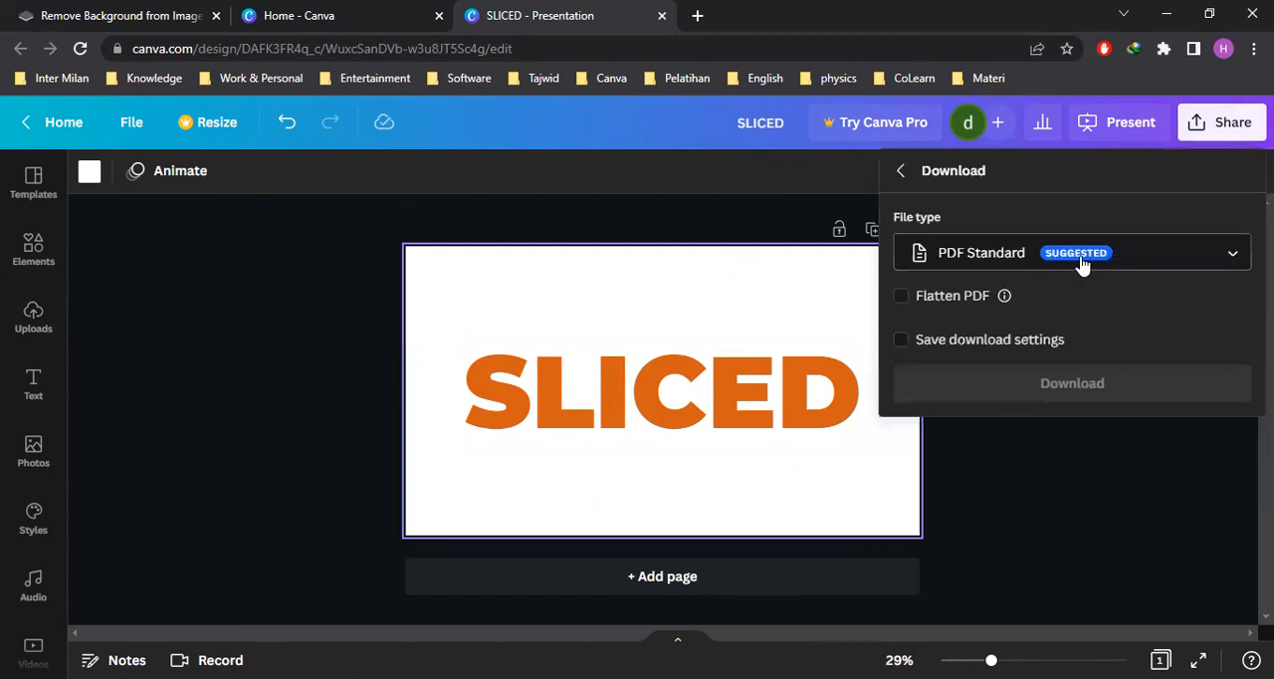
pyautogui.click(1036, 263)
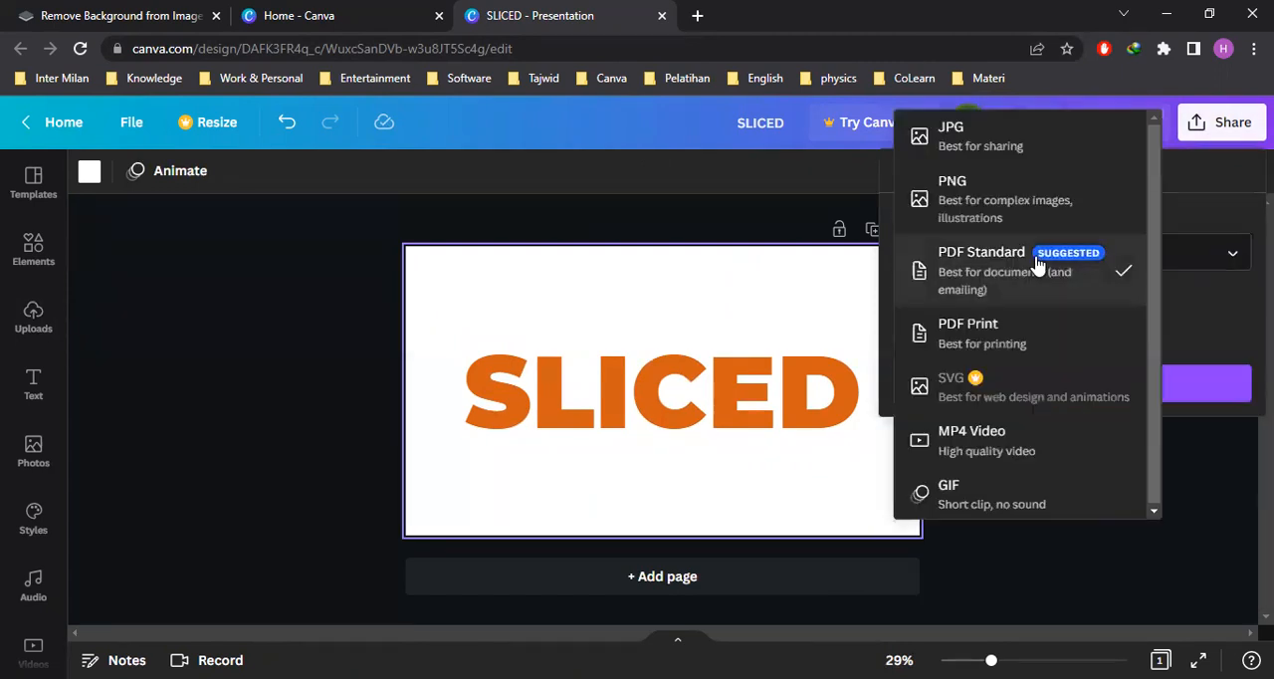
pyautogui.click(965, 215)
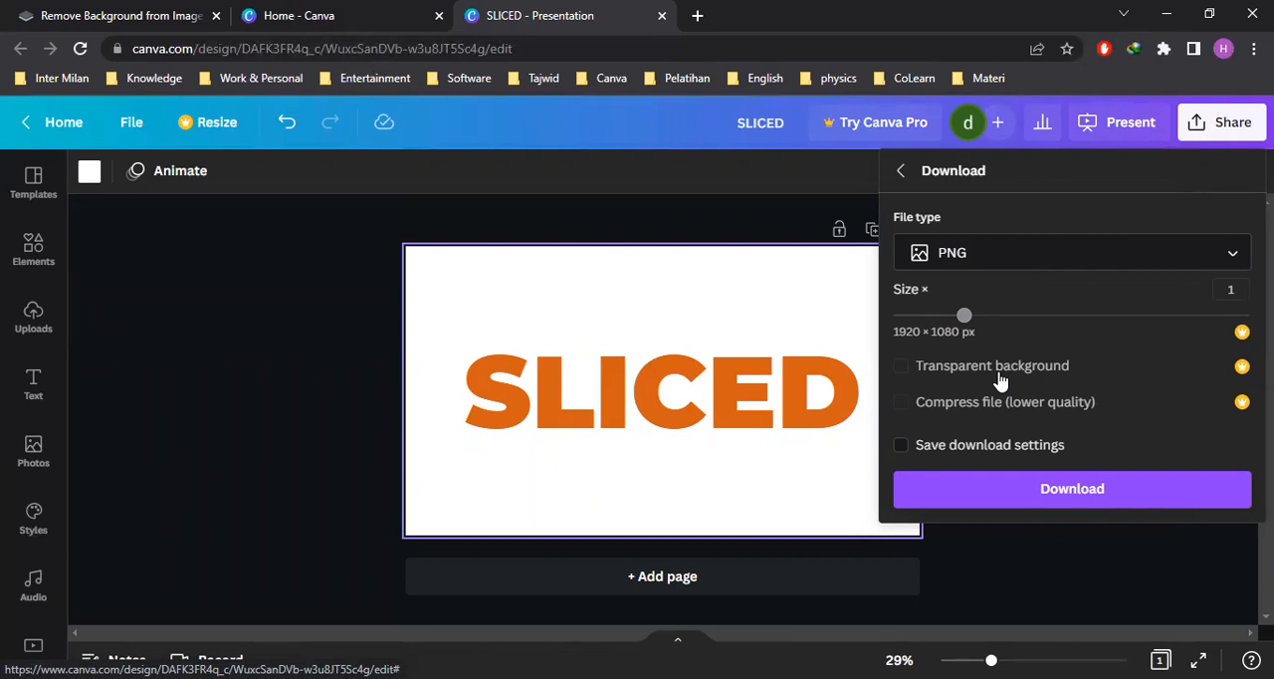
pyautogui.click(1024, 498)
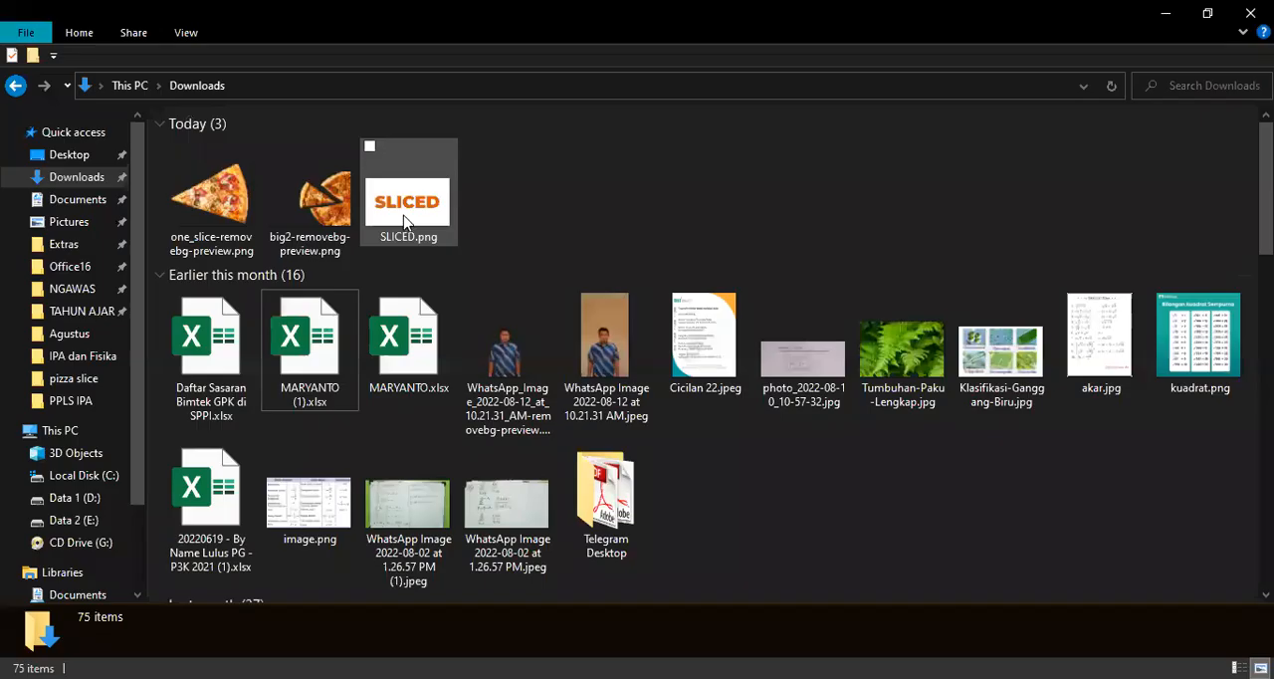
pyautogui.click(514, 209)
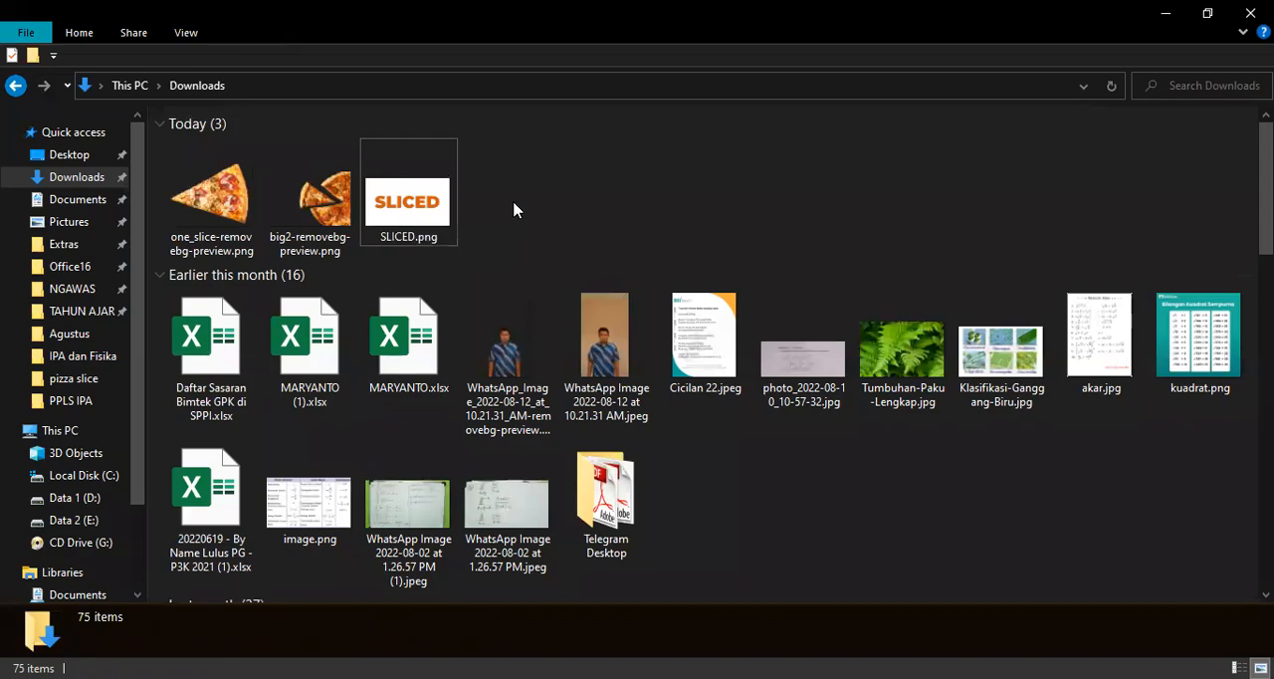
pyautogui.click(1166, 18)
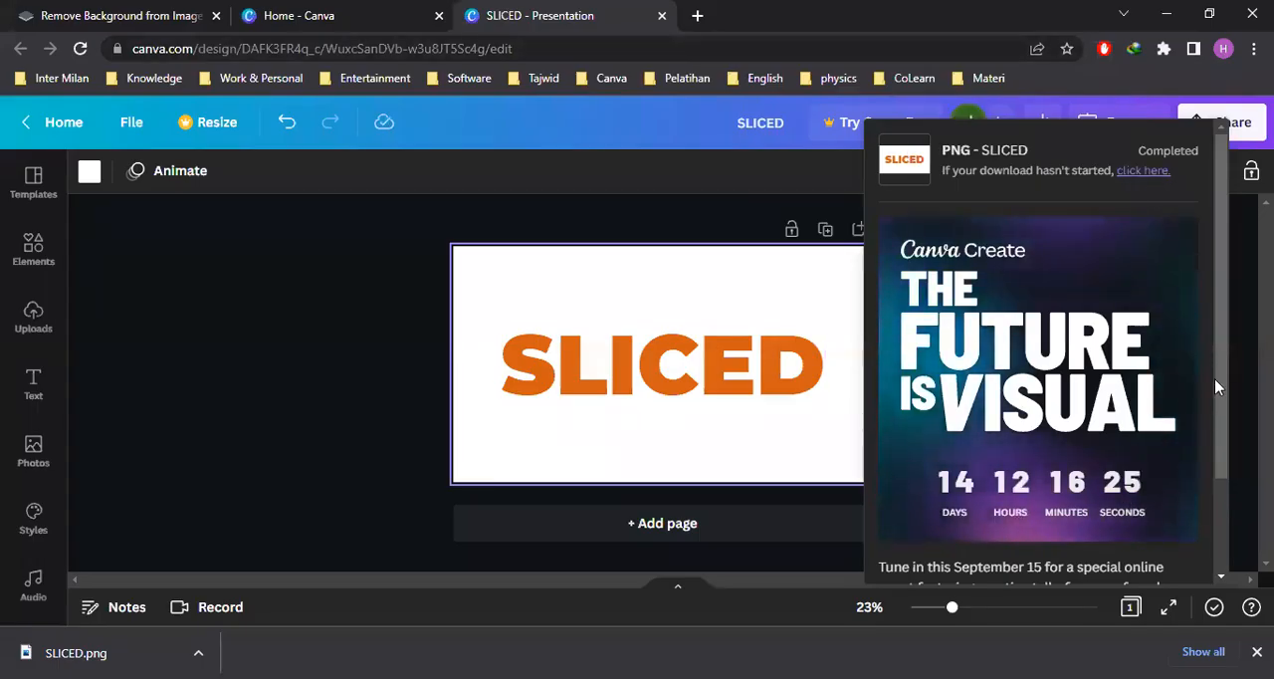
pyautogui.click(244, 328)
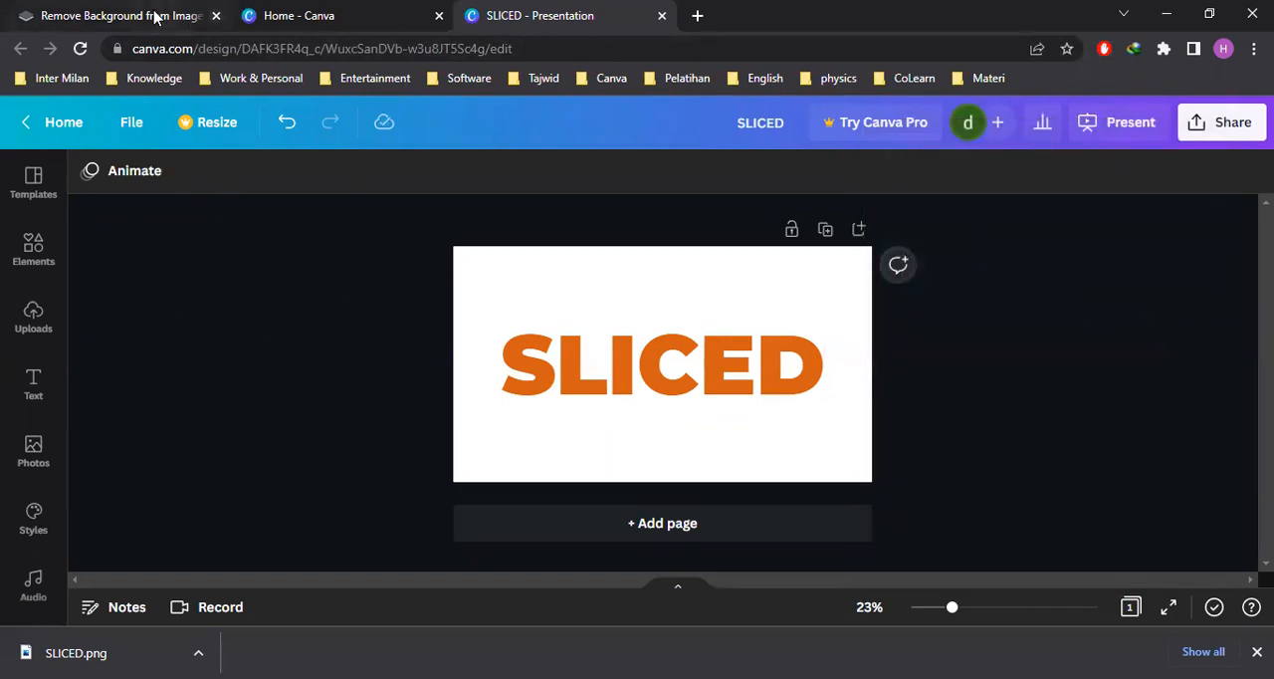
# Switch to remove.bg and upload SLICED.png from the Downloads folder to remove its background
pyautogui.click(196, 16)
pyautogui.scroll(2, 521, 356)
pyautogui.click(660, 211)
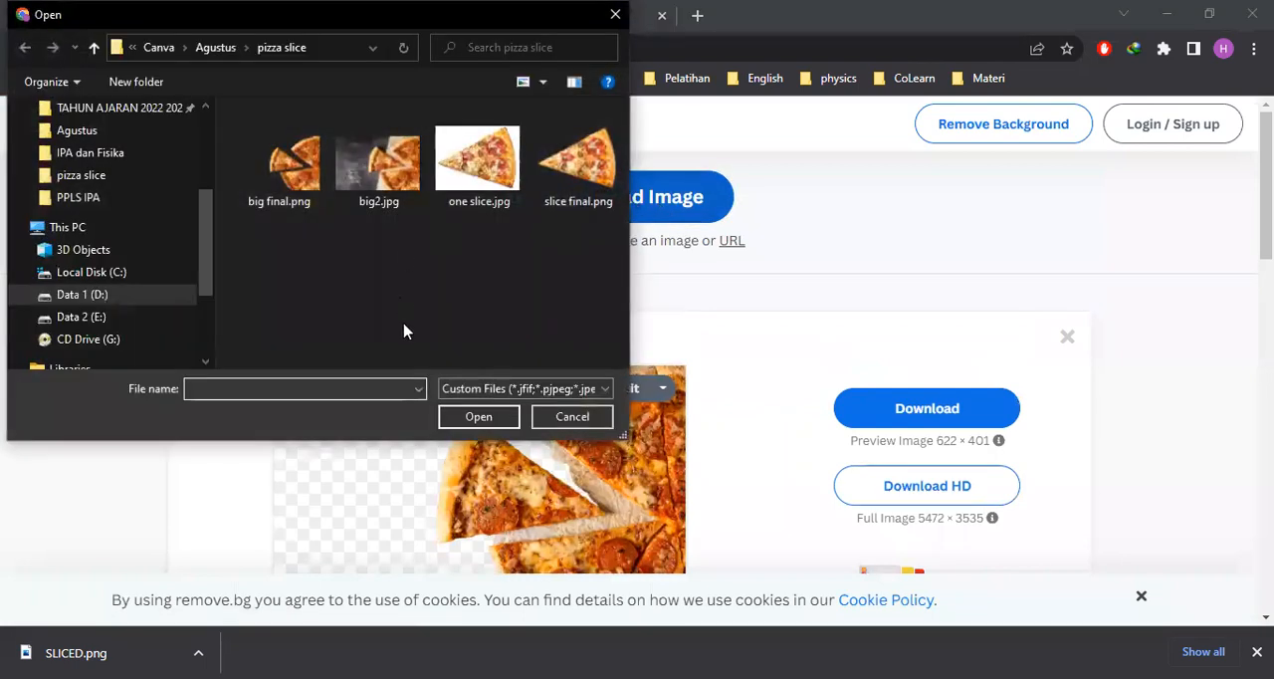
pyautogui.scroll(5, 196, 221)
pyautogui.click(88, 170)
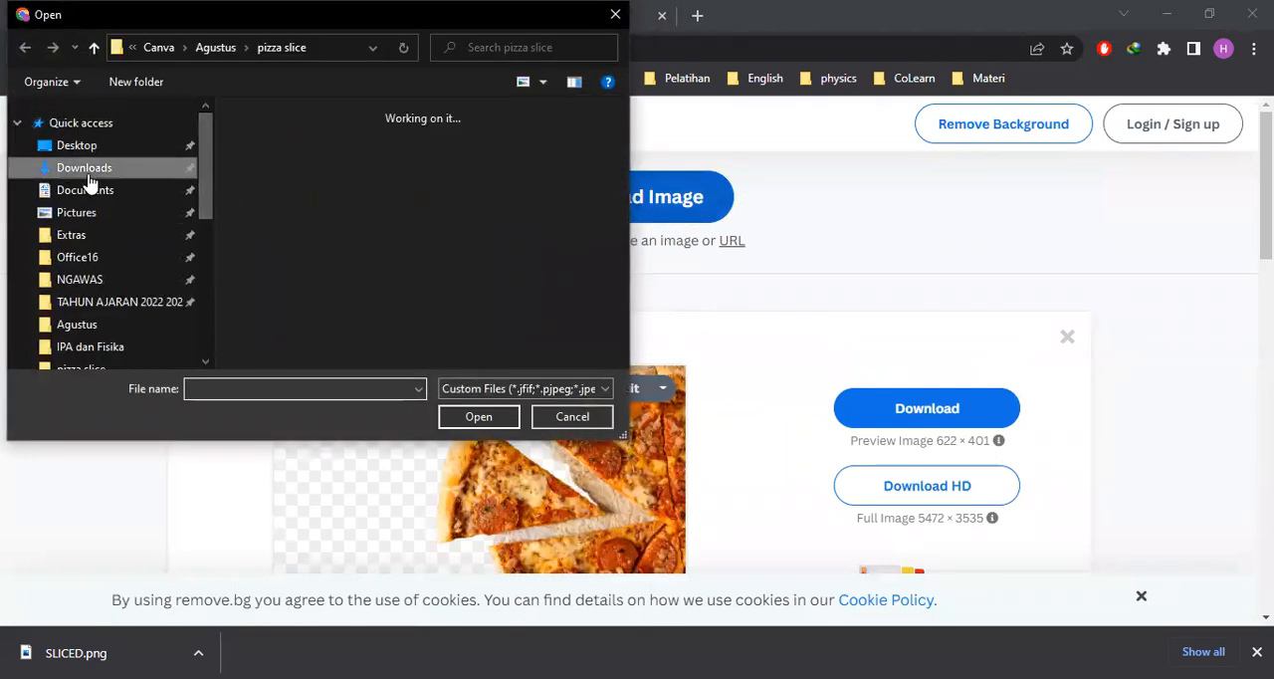
pyautogui.click(289, 209)
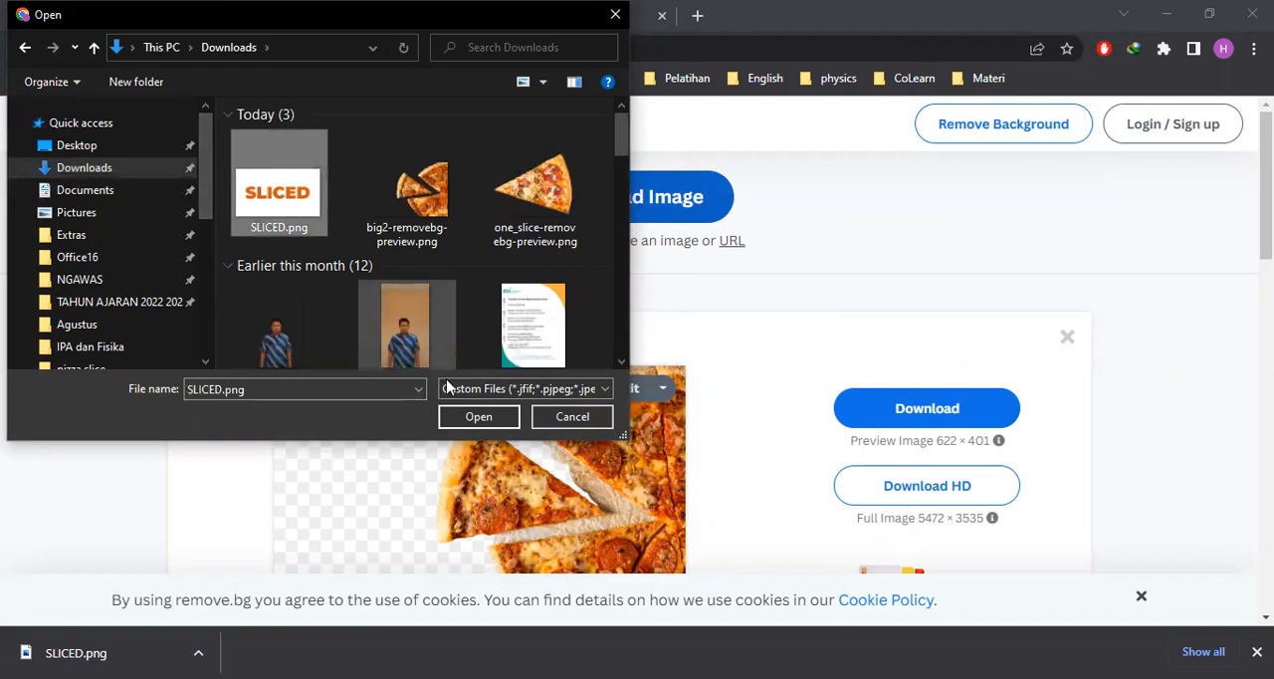
pyautogui.click(475, 420)
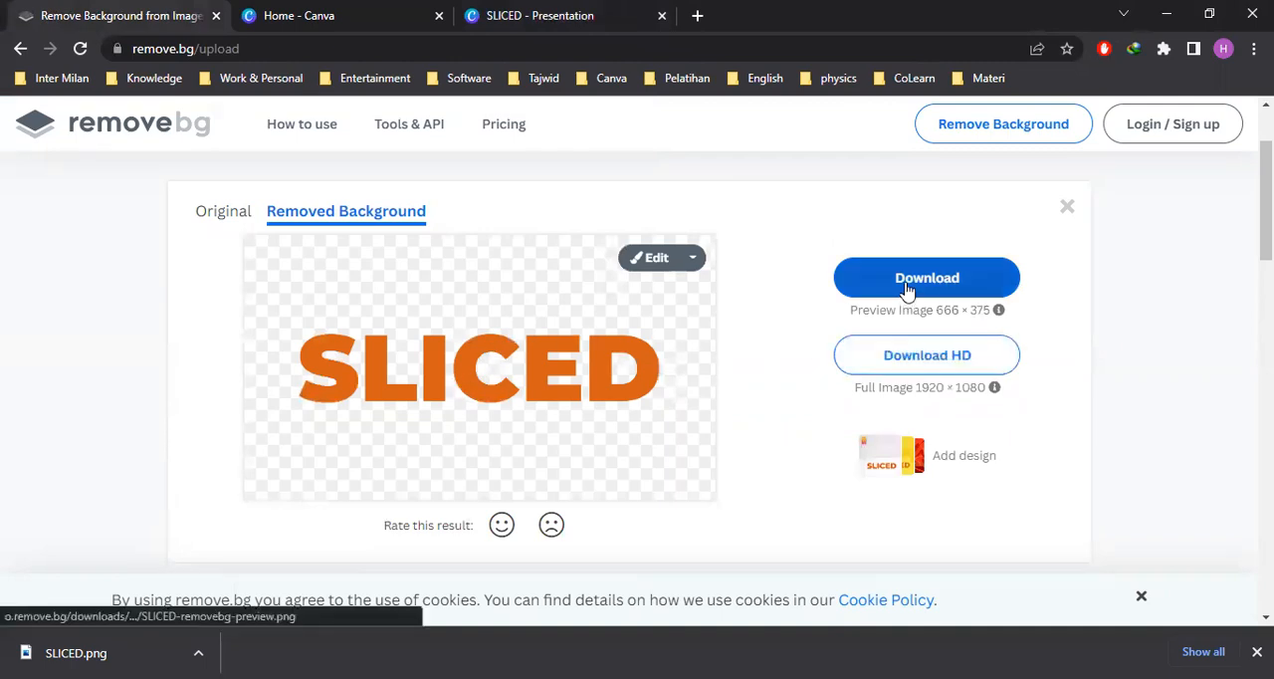
# Download the preview-size SLICED image without background and check the file in the Downloads folder
pyautogui.click(907, 287)
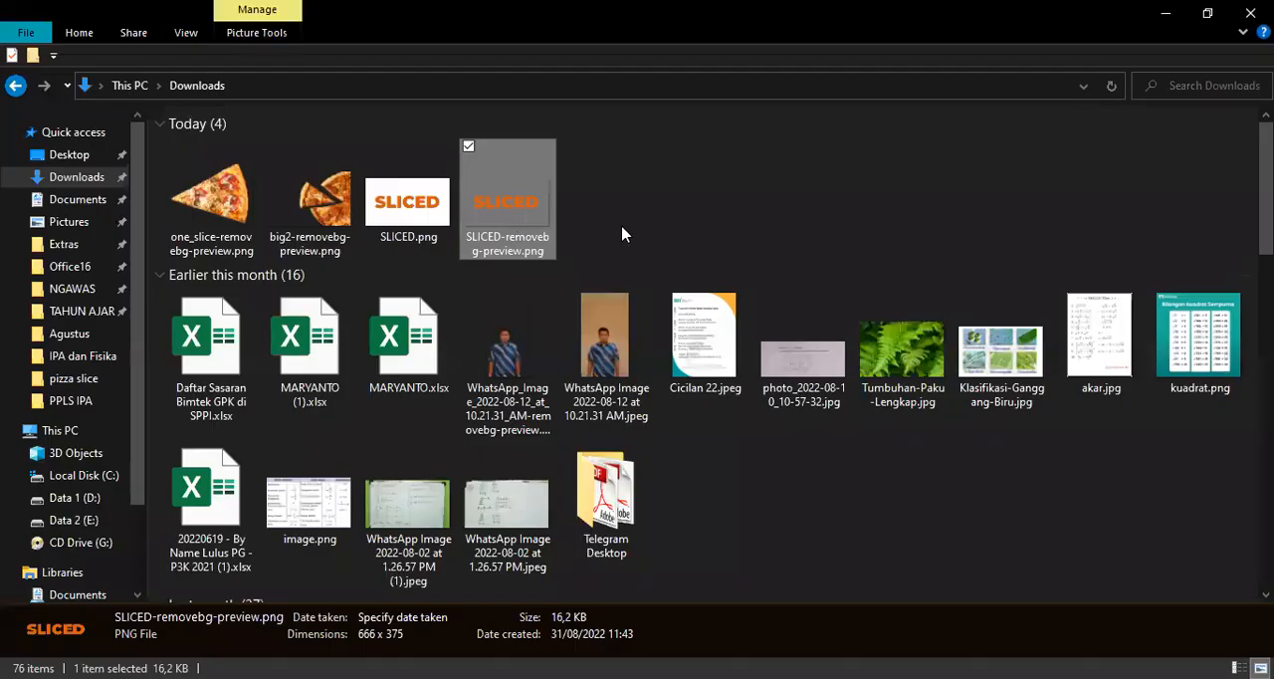
pyautogui.click(602, 223)
pyautogui.click(531, 228)
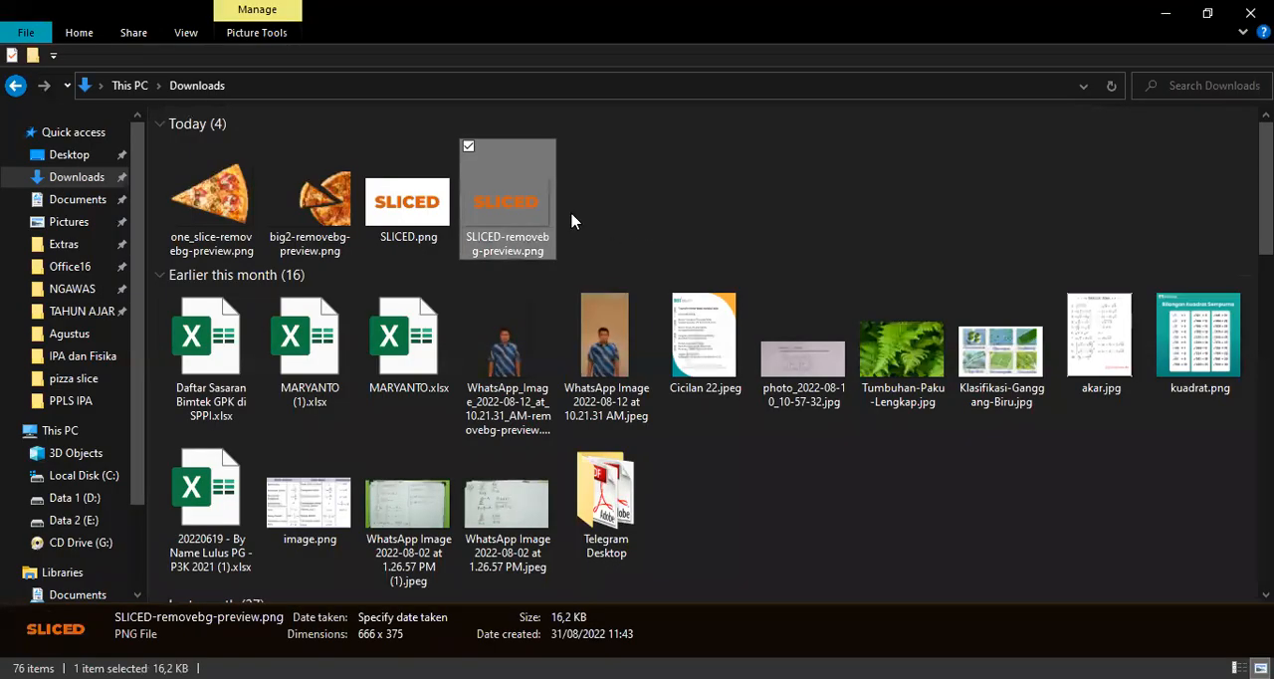
pyautogui.click(625, 230)
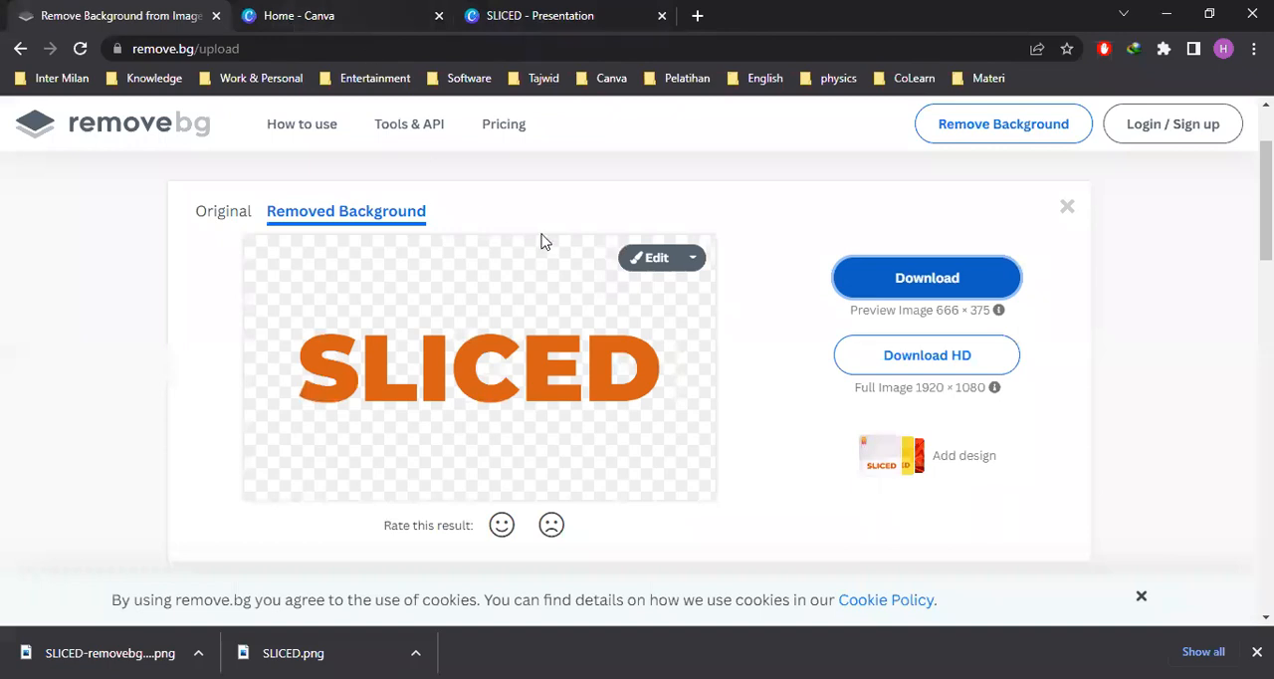
# Return to the SLICED presentation in Canva, delete the heading from the page and open the uploads
pyautogui.click(527, 18)
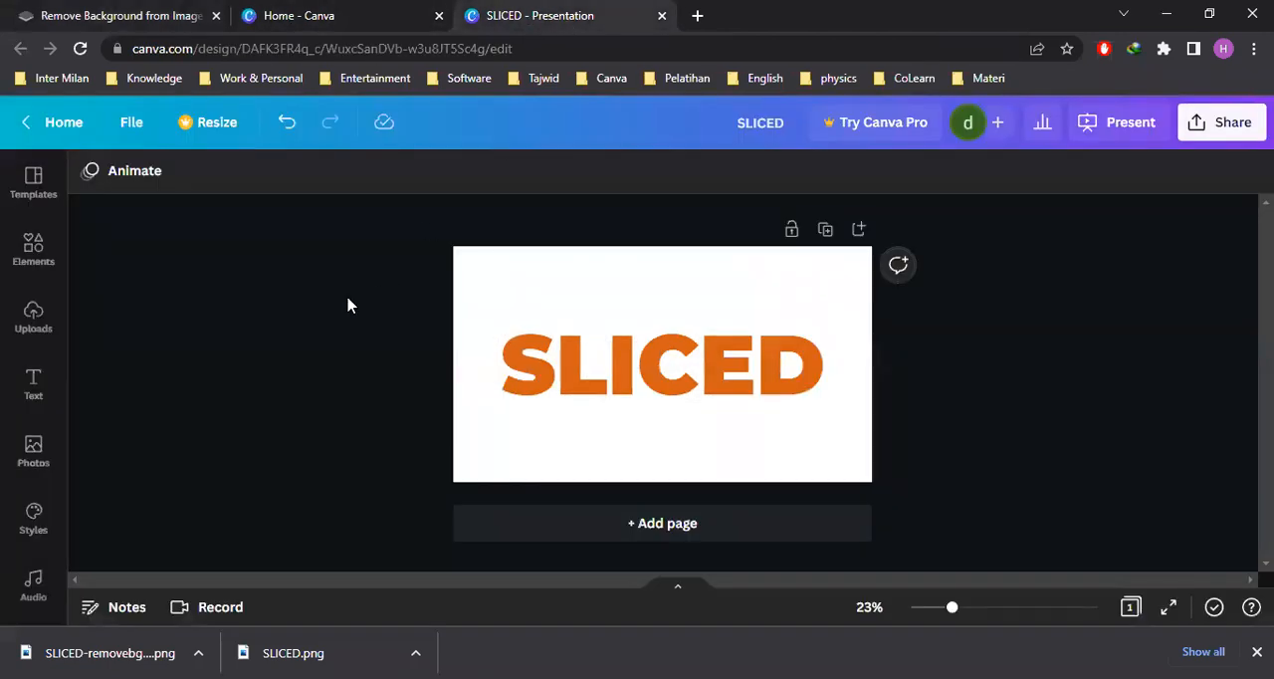
pyautogui.click(601, 372)
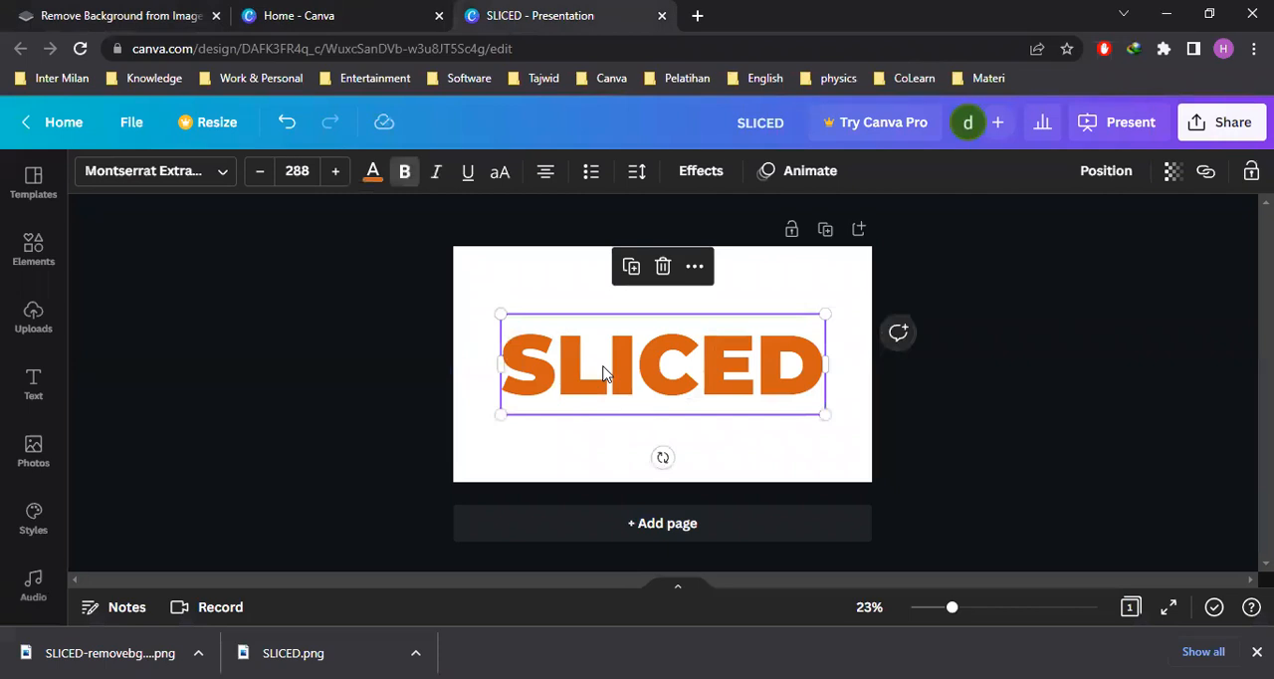
pyautogui.press('Delete')
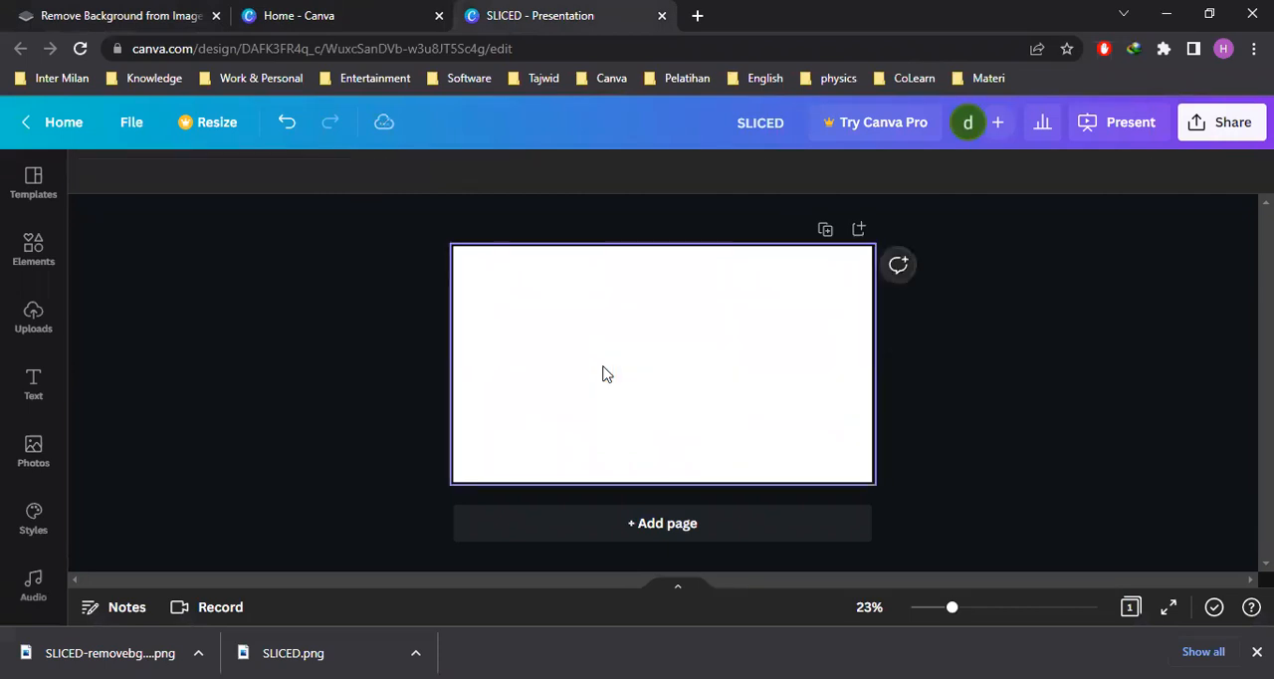
pyautogui.click(48, 340)
pyautogui.click(1257, 652)
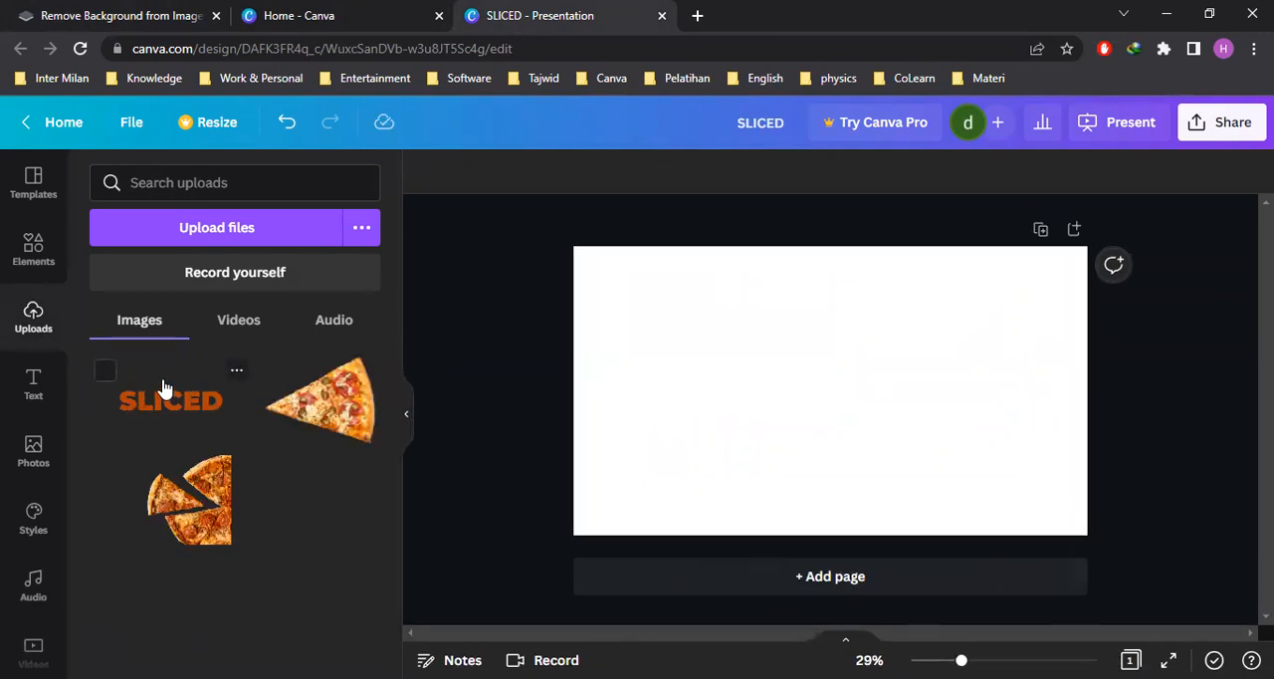
# Try to upload SLICED-removebg-preview.png from the Downloads folder
pyautogui.click(214, 231)
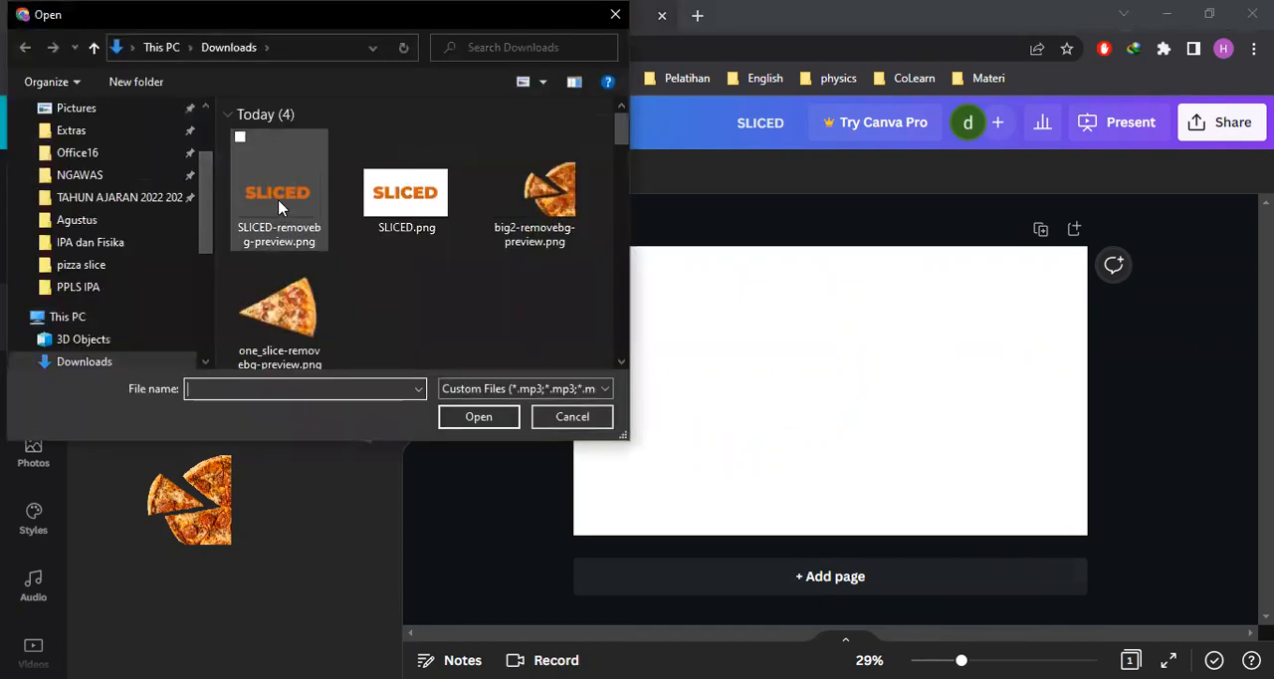
pyautogui.click(288, 206)
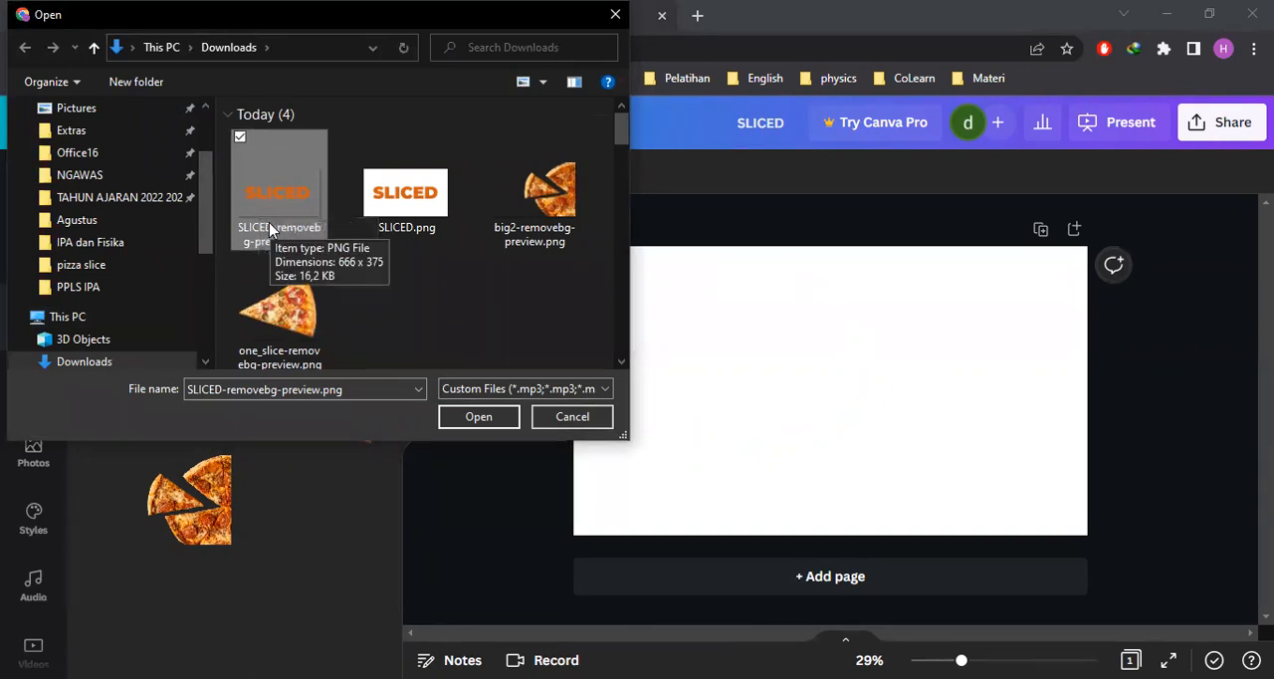
pyautogui.click(440, 417)
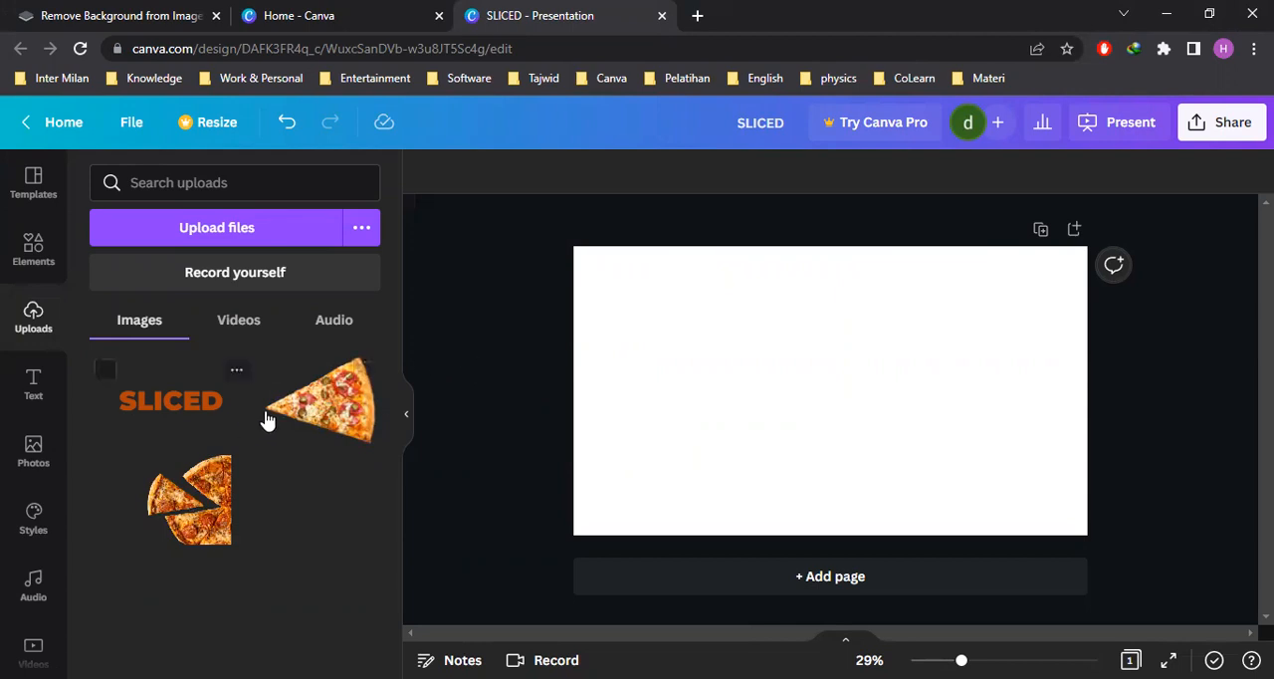
# Add the multi-slice pizza cutout, rotate it to 150° and tuck it into the page's upper-left corner
pyautogui.click(214, 512)
pyautogui.moveTo(885, 351); pyautogui.dragTo(630, 313)
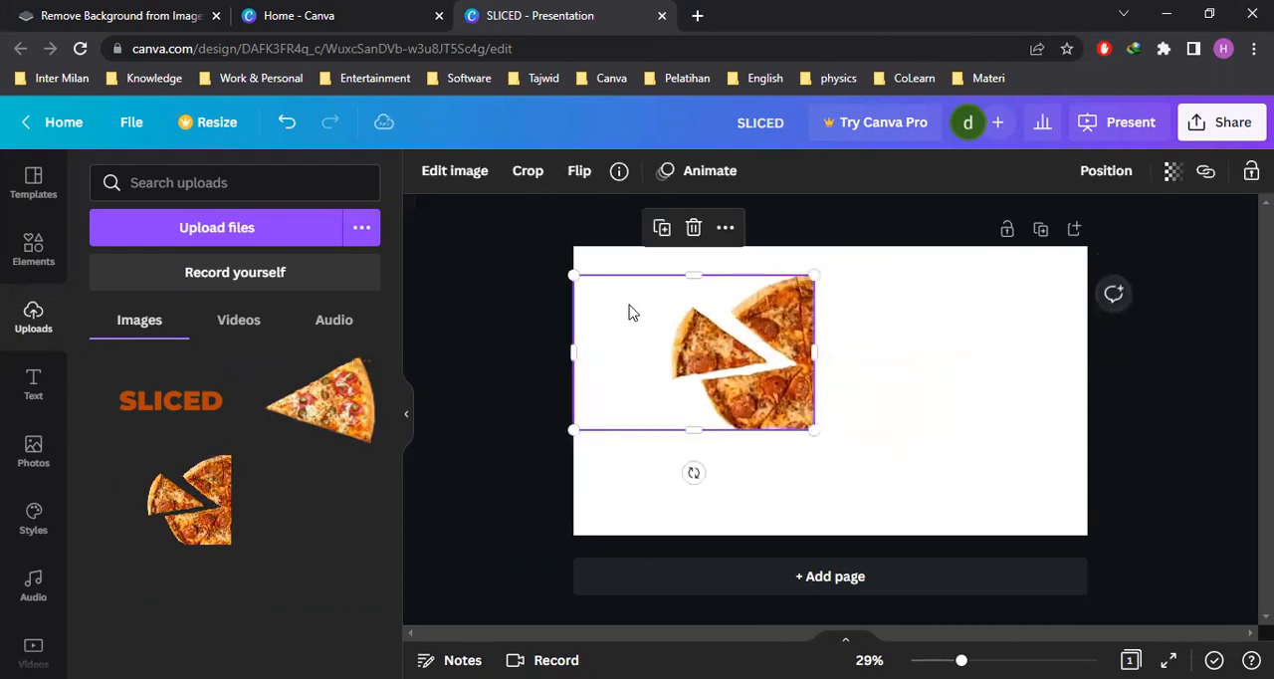
pyautogui.moveTo(694, 472); pyautogui.dragTo(671, 265)
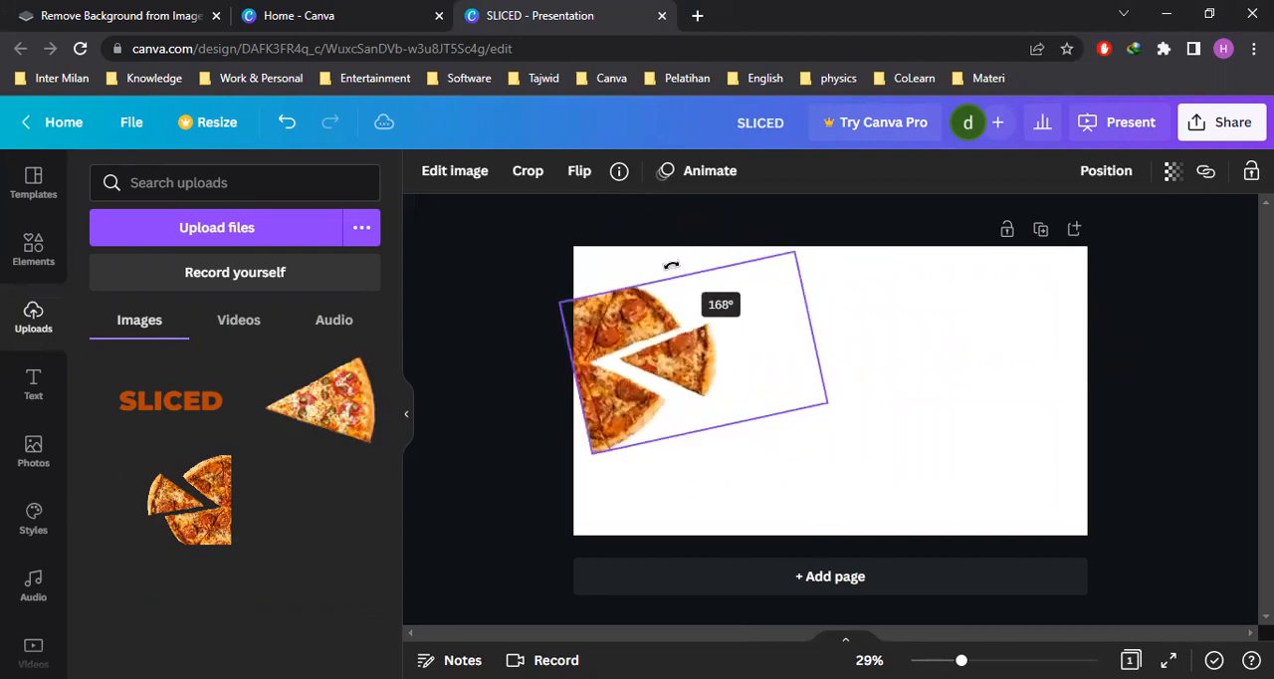
pyautogui.moveTo(680, 371); pyautogui.dragTo(659, 309)
pyautogui.moveTo(507, 320); pyautogui.dragTo(524, 374)
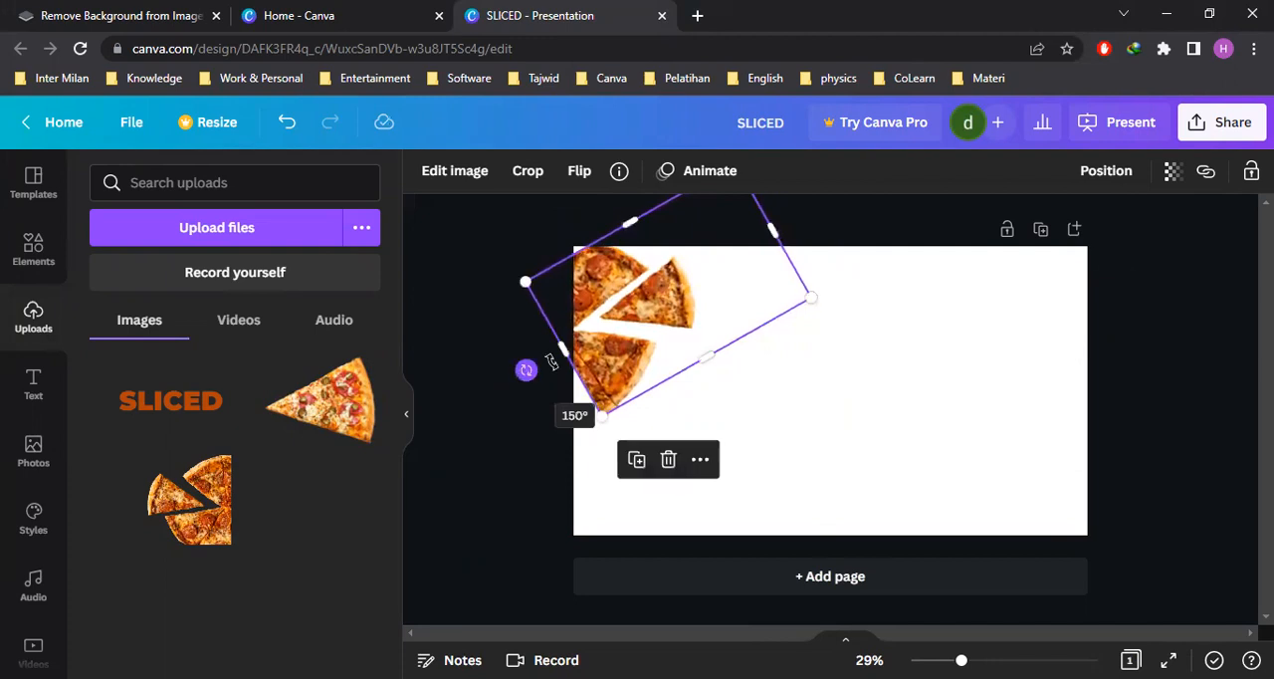
pyautogui.moveTo(603, 301); pyautogui.dragTo(592, 288)
pyautogui.click(501, 423)
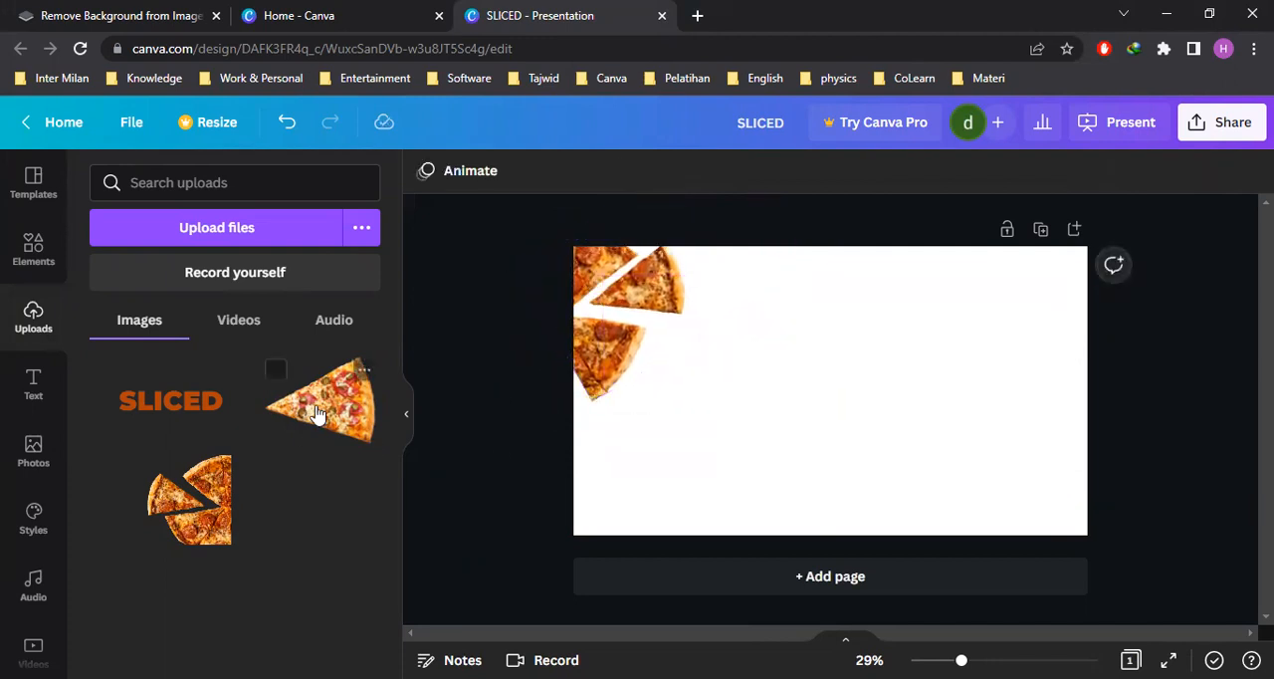
# Add the single pizza slice to the page, shrink it and place it near the lower-right corner
pyautogui.click(276, 370)
pyautogui.moveTo(870, 418); pyautogui.dragTo(970, 460)
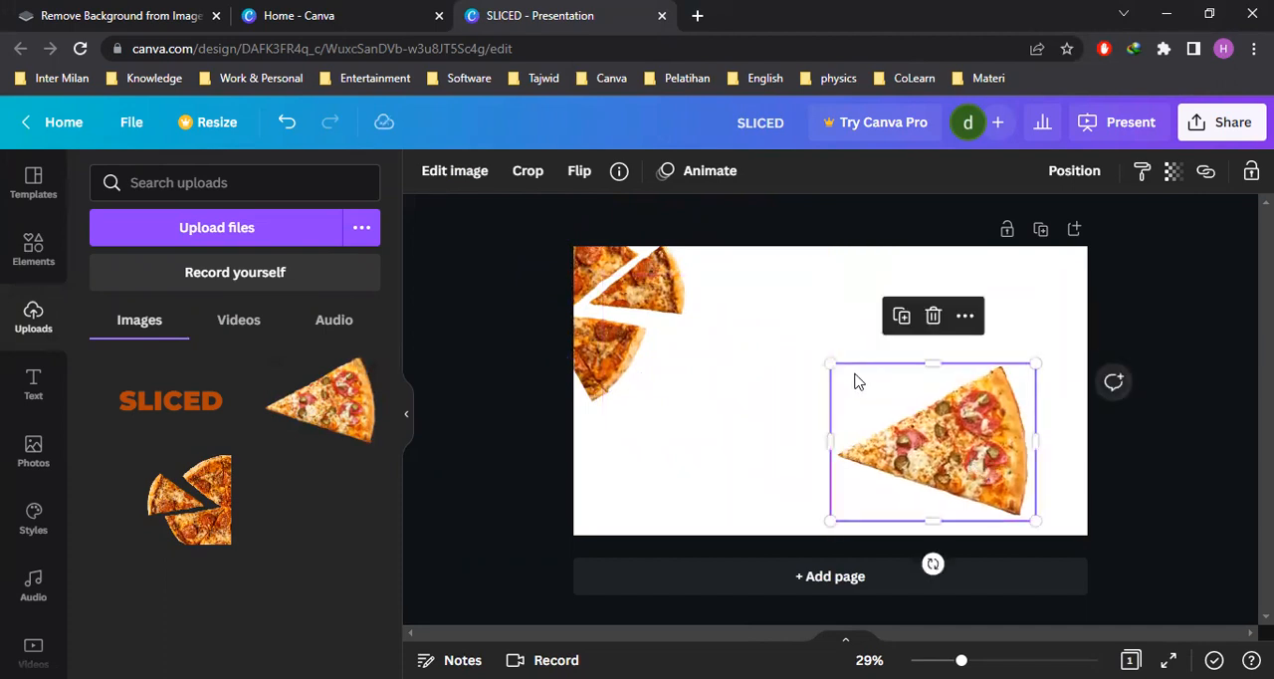
pyautogui.moveTo(832, 364); pyautogui.dragTo(866, 390)
pyautogui.moveTo(989, 474); pyautogui.dragTo(1024, 486)
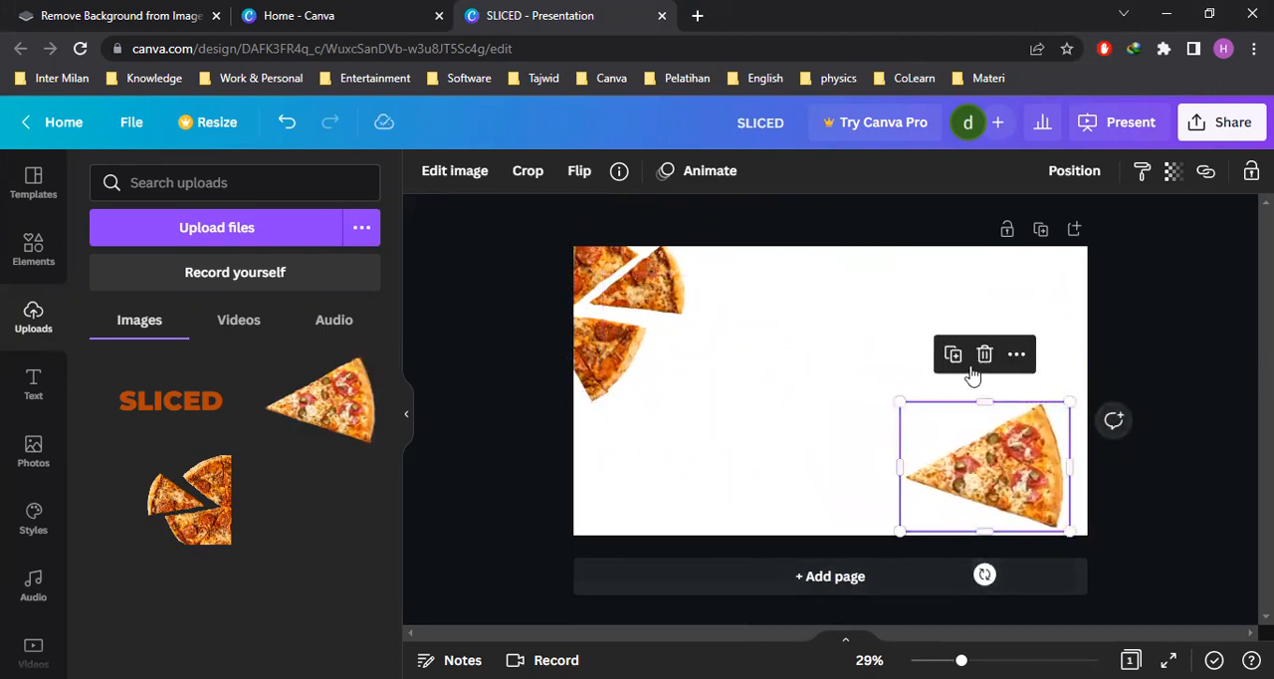
# Hide the uploads, tilt the single slice slightly and tuck it into the lower-right corner, partly past the bottom edge
pyautogui.click(411, 423)
pyautogui.click(1028, 512)
pyautogui.click(857, 485)
pyautogui.moveTo(857, 485); pyautogui.dragTo(854, 453)
pyautogui.moveTo(837, 544); pyautogui.dragTo(841, 578)
pyautogui.moveTo(841, 463)
pyautogui.mouseDown()
pyautogui.moveTo(877, 495)
pyautogui.moveTo(845, 483)
pyautogui.mouseUp()
pyautogui.moveTo(811, 589); pyautogui.dragTo(877, 581)
pyautogui.moveTo(855, 489); pyautogui.dragTo(878, 464)
pyautogui.moveTo(899, 570)
pyautogui.mouseDown()
pyautogui.moveTo(882, 563)
pyautogui.moveTo(885, 575)
pyautogui.mouseUp()
pyautogui.moveTo(884, 488); pyautogui.dragTo(893, 497)
pyautogui.moveTo(898, 504); pyautogui.dragTo(898, 505)
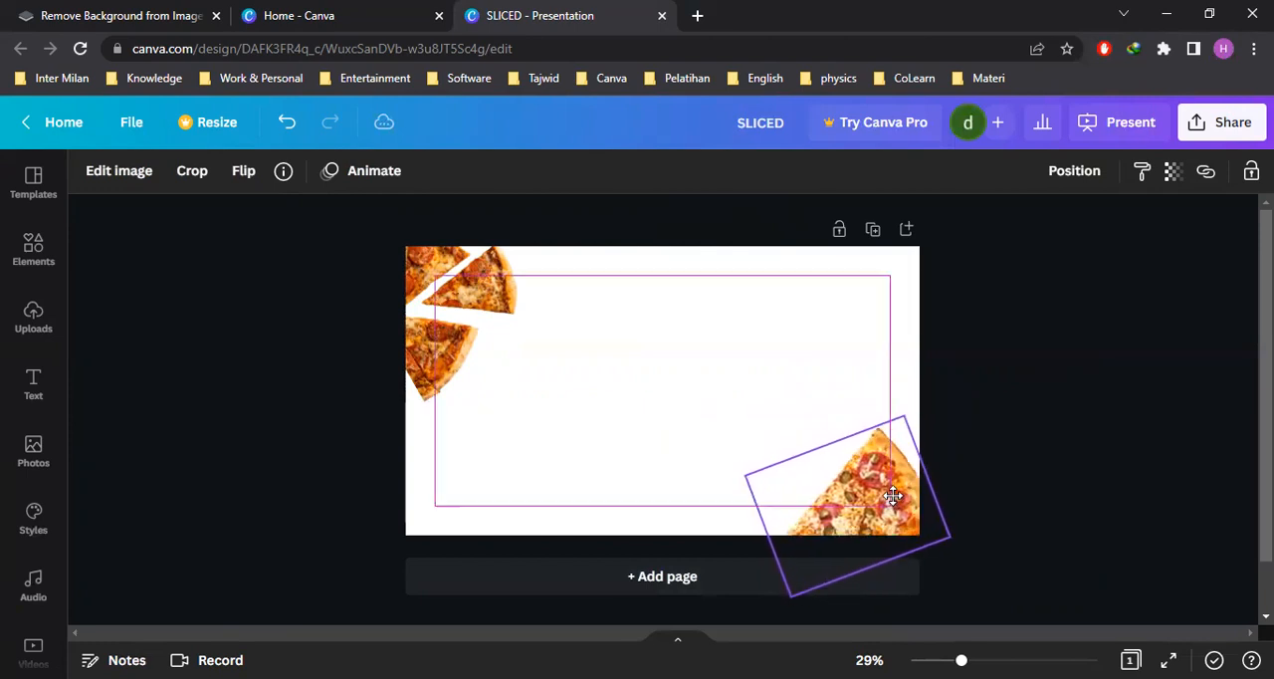
pyautogui.moveTo(884, 605); pyautogui.dragTo(833, 573)
pyautogui.moveTo(887, 515)
pyautogui.mouseDown()
pyautogui.moveTo(869, 507)
pyautogui.moveTo(880, 506)
pyautogui.mouseUp()
pyautogui.click(1001, 445)
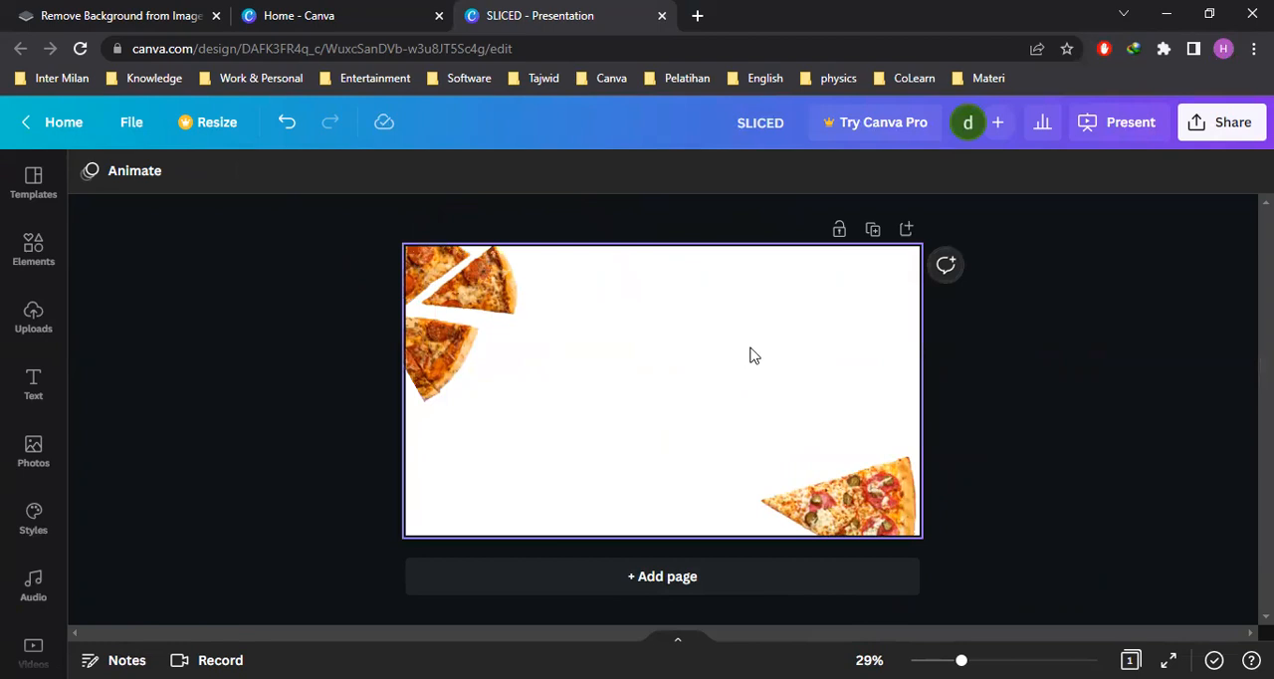
# Set the page background to the second orange from the multi-slice pizza's photo colors
pyautogui.click(782, 350)
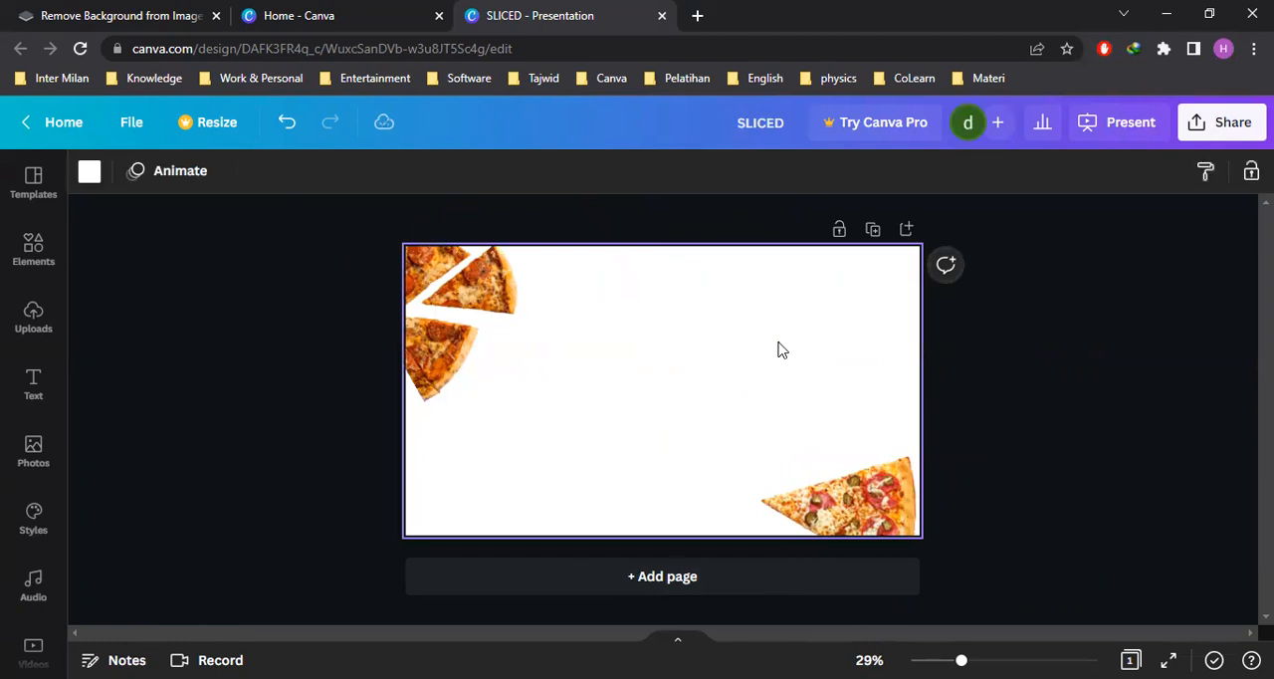
pyautogui.click(89, 175)
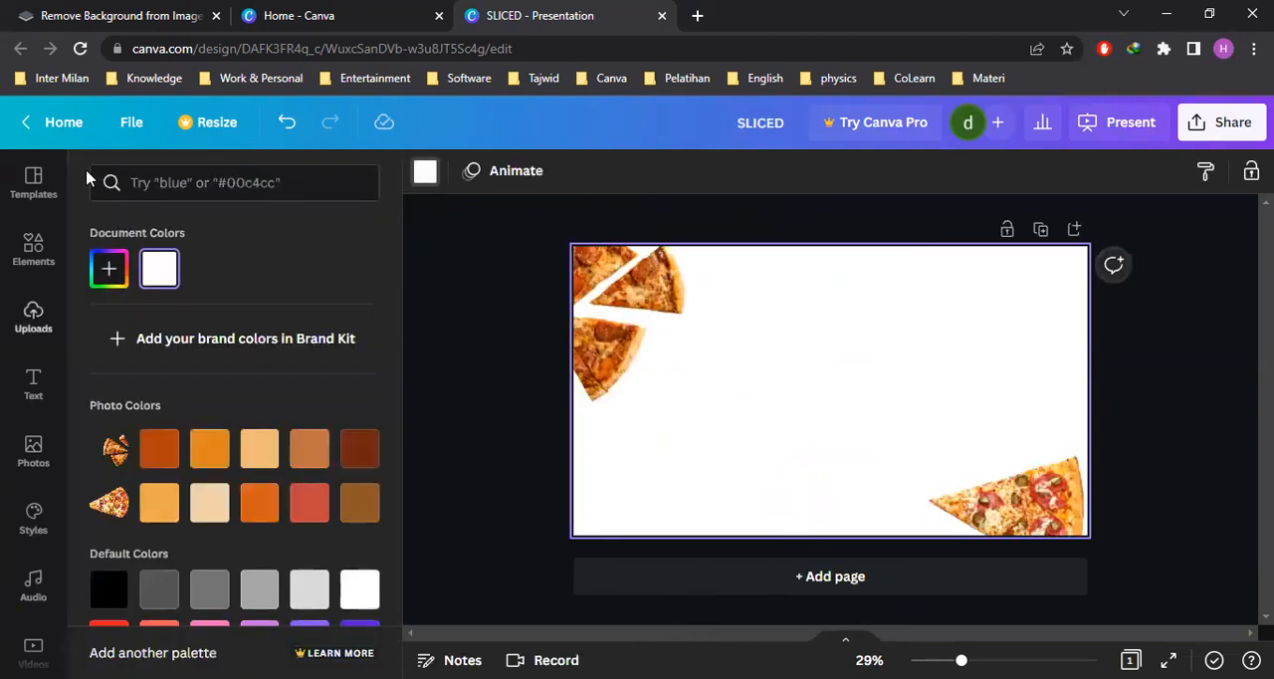
pyautogui.click(216, 455)
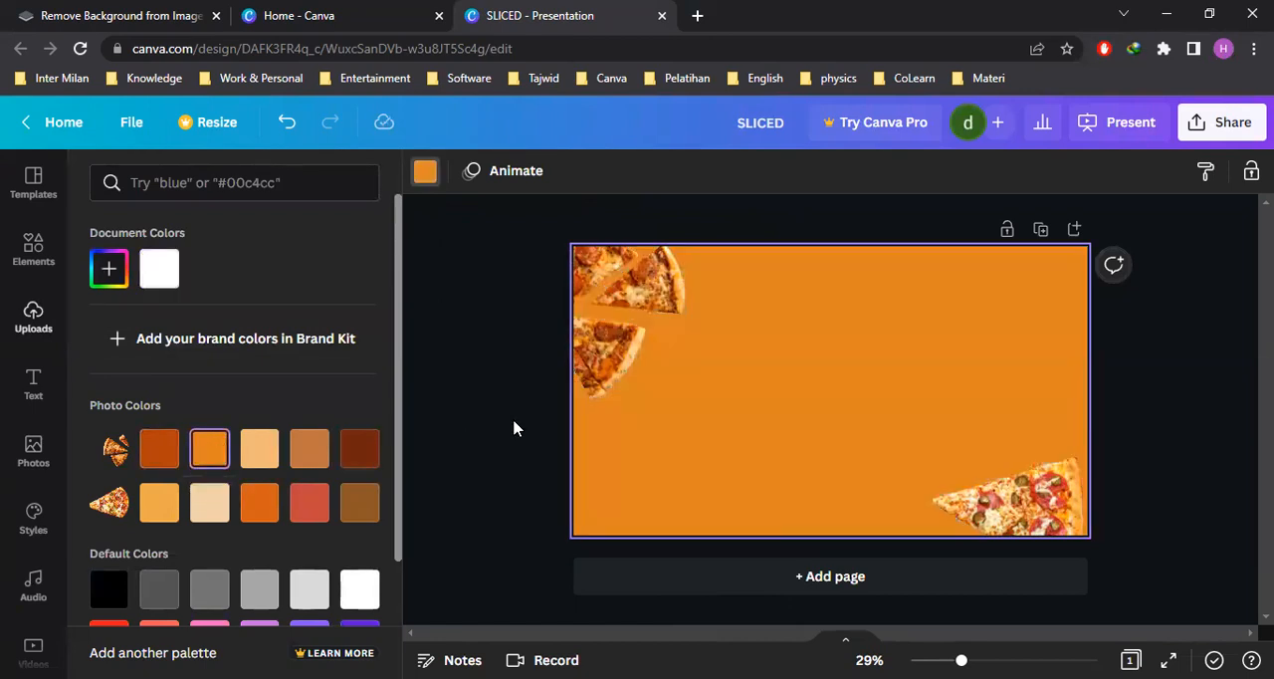
pyautogui.click(1149, 417)
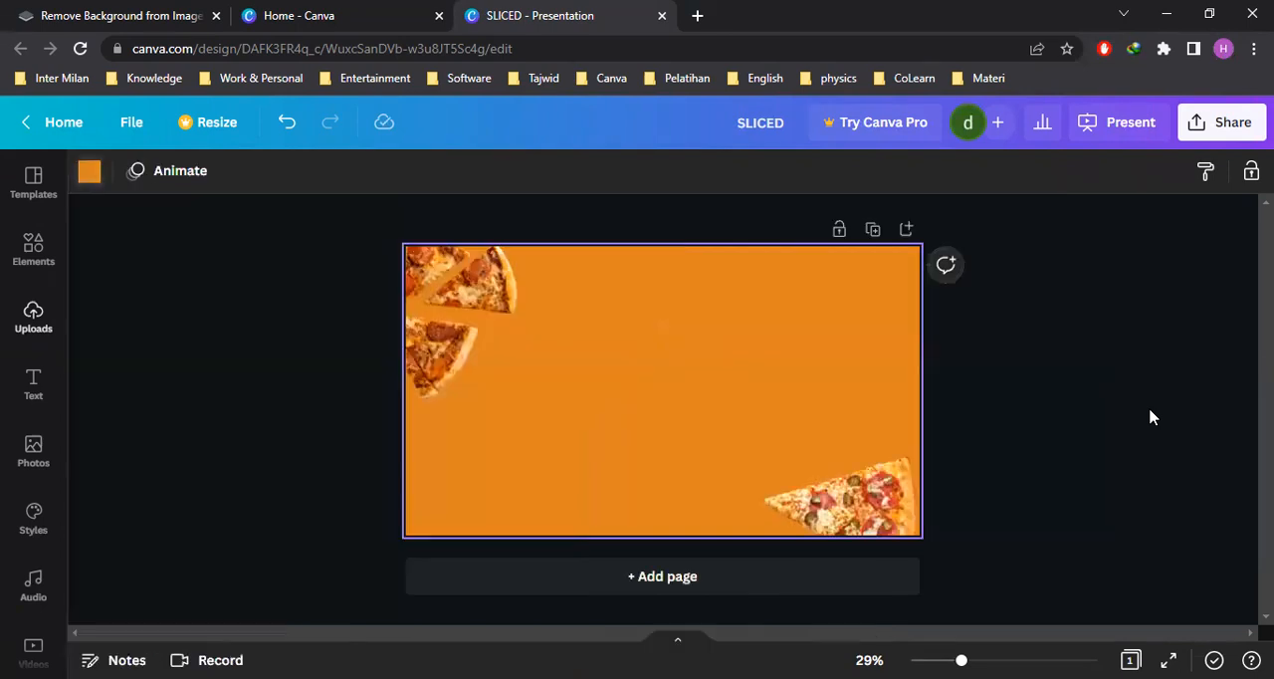
# Add the uploaded SLICED title image to the page and roughly size and place it between the two pizza cutouts
pyautogui.click(37, 337)
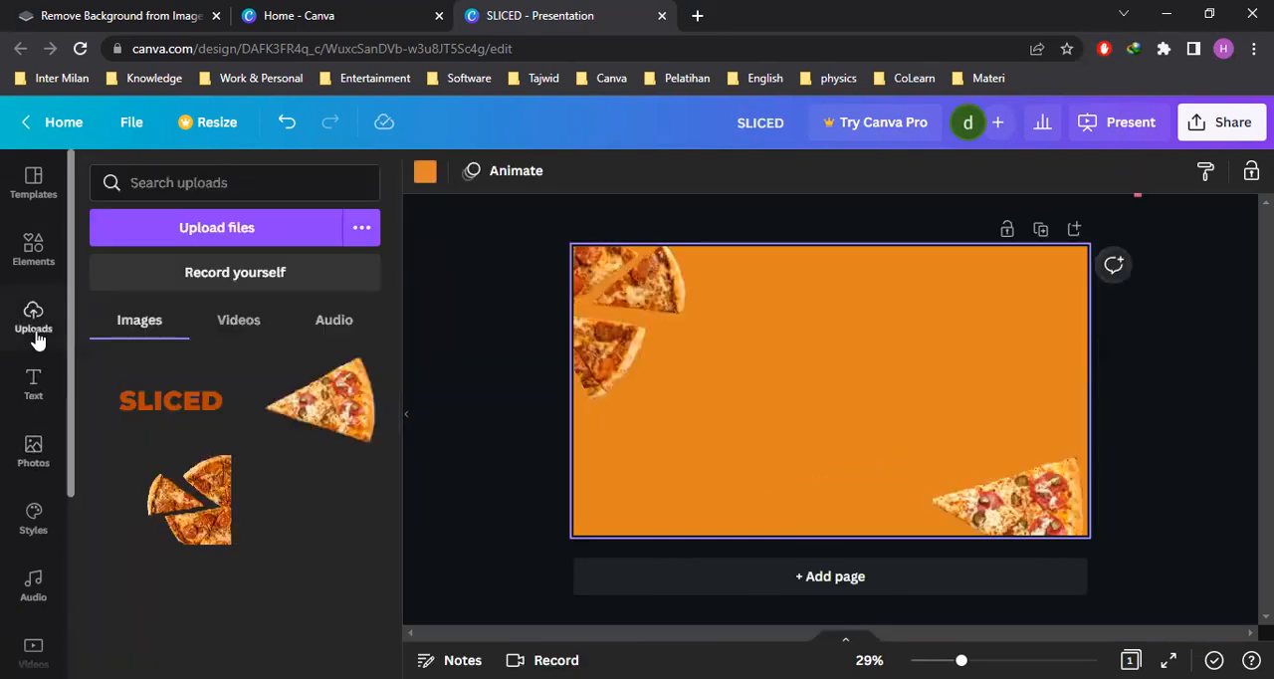
pyautogui.click(162, 414)
pyautogui.click(1155, 433)
pyautogui.click(851, 405)
pyautogui.moveTo(984, 475); pyautogui.dragTo(1009, 491)
pyautogui.moveTo(896, 412); pyautogui.dragTo(916, 422)
pyautogui.moveTo(977, 479)
pyautogui.mouseDown()
pyautogui.moveTo(996, 501)
pyautogui.moveTo(960, 468)
pyautogui.mouseUp()
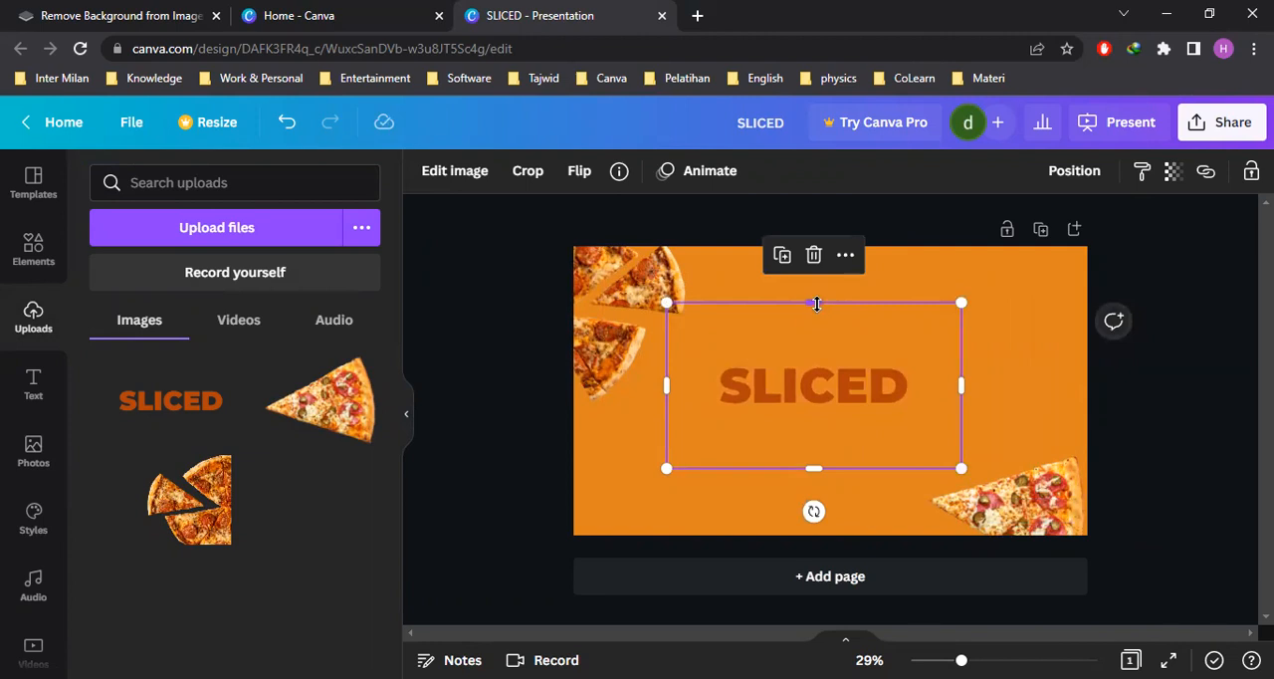
# Crop the empty margins on all four sides of the SLICED image down to the lettering
pyautogui.moveTo(817, 303); pyautogui.dragTo(810, 366)
pyautogui.moveTo(816, 467); pyautogui.dragTo(818, 406)
pyautogui.moveTo(959, 389); pyautogui.dragTo(912, 388)
pyautogui.moveTo(669, 384); pyautogui.dragTo(714, 385)
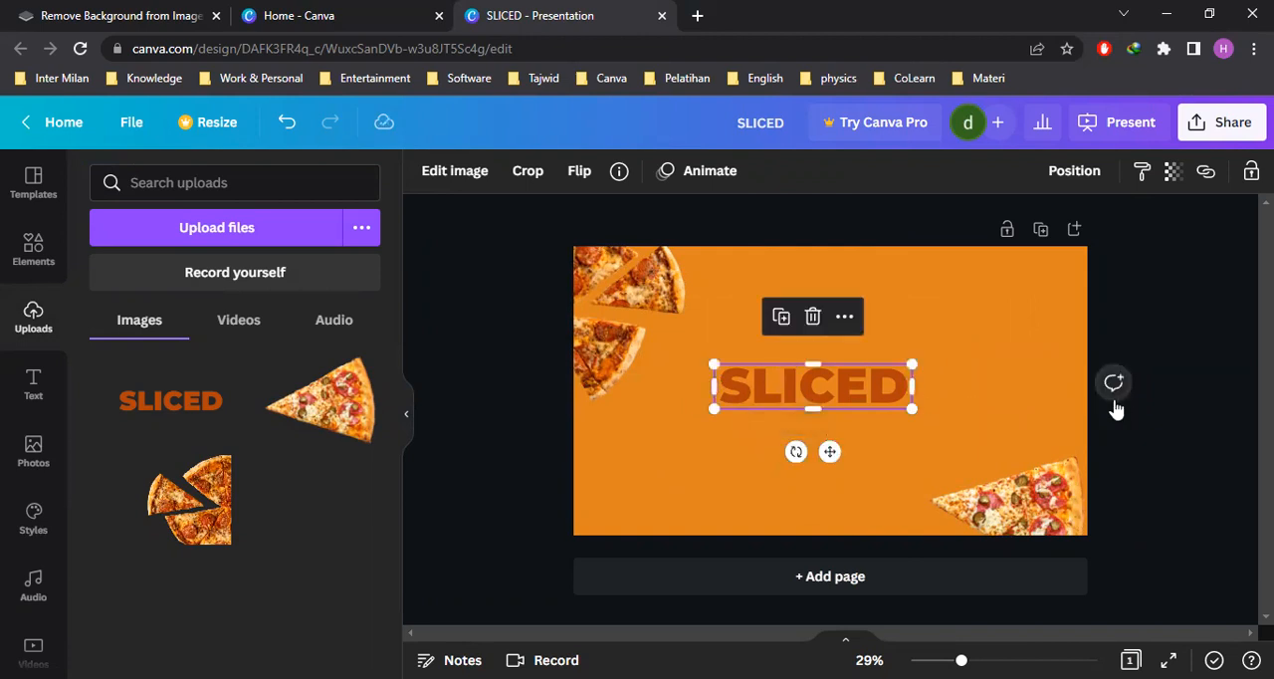
pyautogui.click(964, 421)
# Enlarge the cropped SLICED title across most of the page width, place it around the middle, and hide the uploads
pyautogui.click(861, 394)
pyautogui.moveTo(915, 410); pyautogui.dragTo(894, 396)
pyautogui.moveTo(988, 416); pyautogui.dragTo(932, 426)
pyautogui.moveTo(1014, 432); pyautogui.dragTo(1042, 439)
pyautogui.moveTo(962, 432); pyautogui.dragTo(933, 418)
pyautogui.moveTo(1026, 432); pyautogui.dragTo(1058, 447)
pyautogui.moveTo(958, 421); pyautogui.dragTo(949, 412)
pyautogui.click(1143, 449)
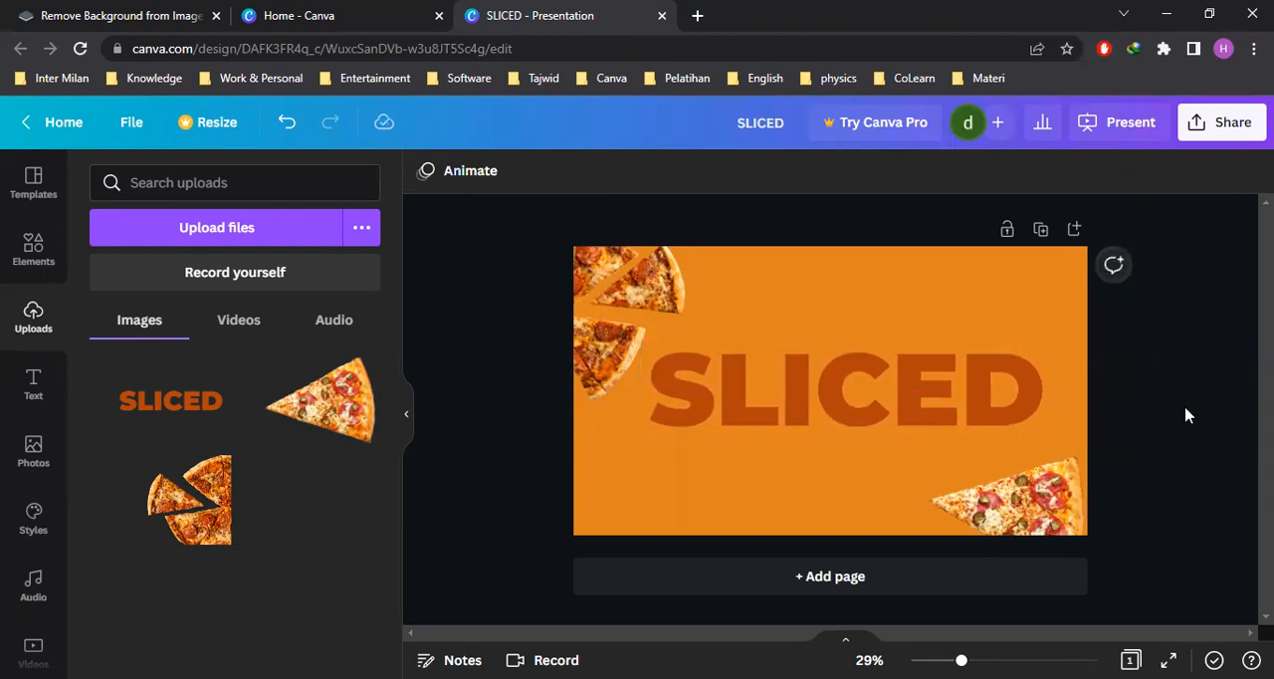
pyautogui.click(407, 422)
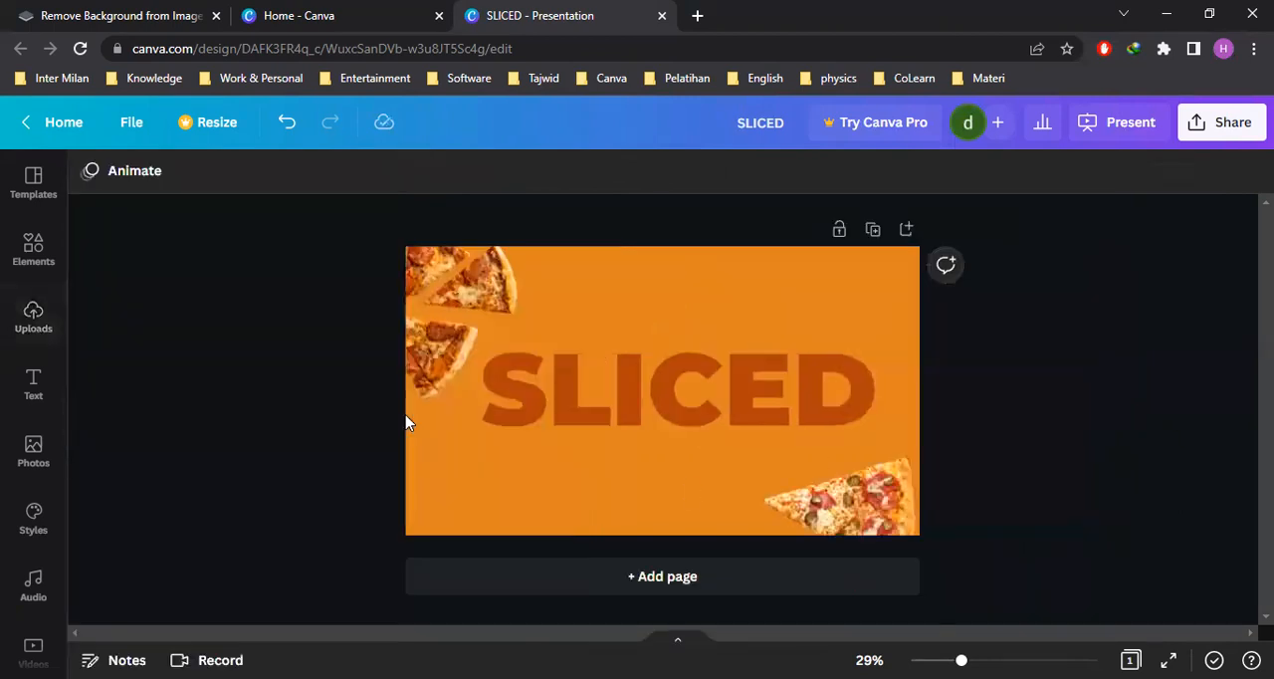
# Apply the Chipped slice effect to the SLICED title image and open its settings
pyautogui.click(623, 398)
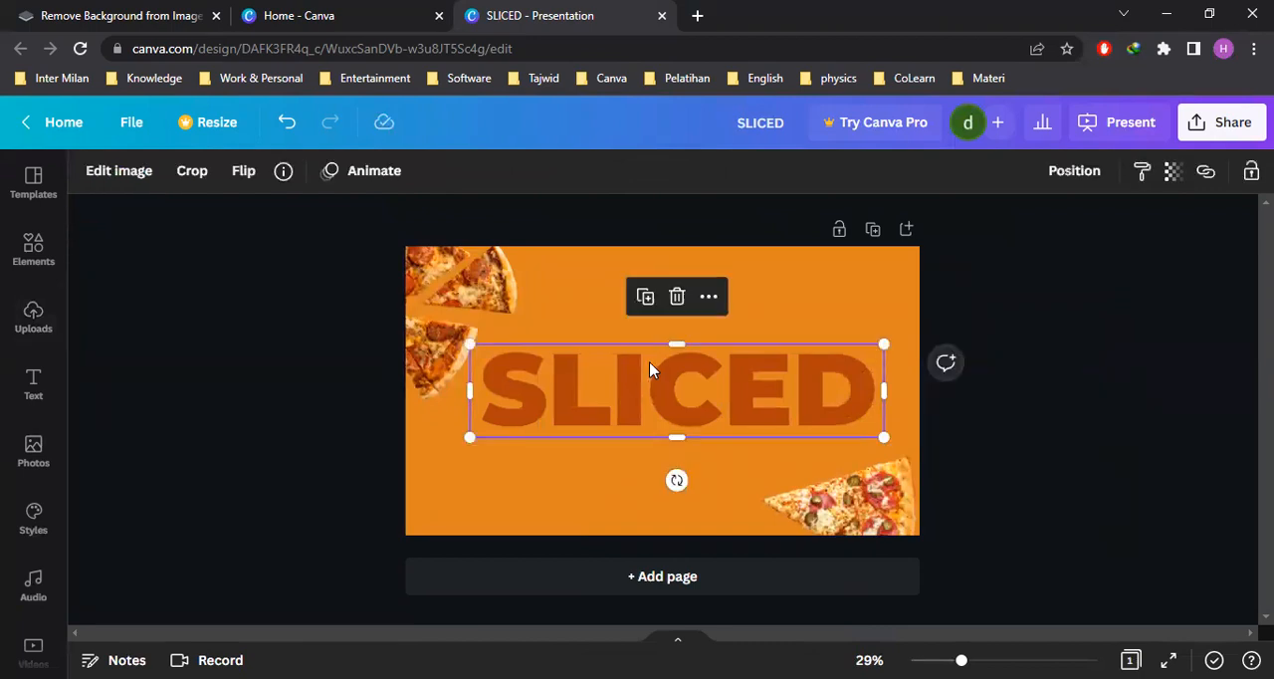
pyautogui.click(126, 176)
pyautogui.scroll(-5, 307, 319)
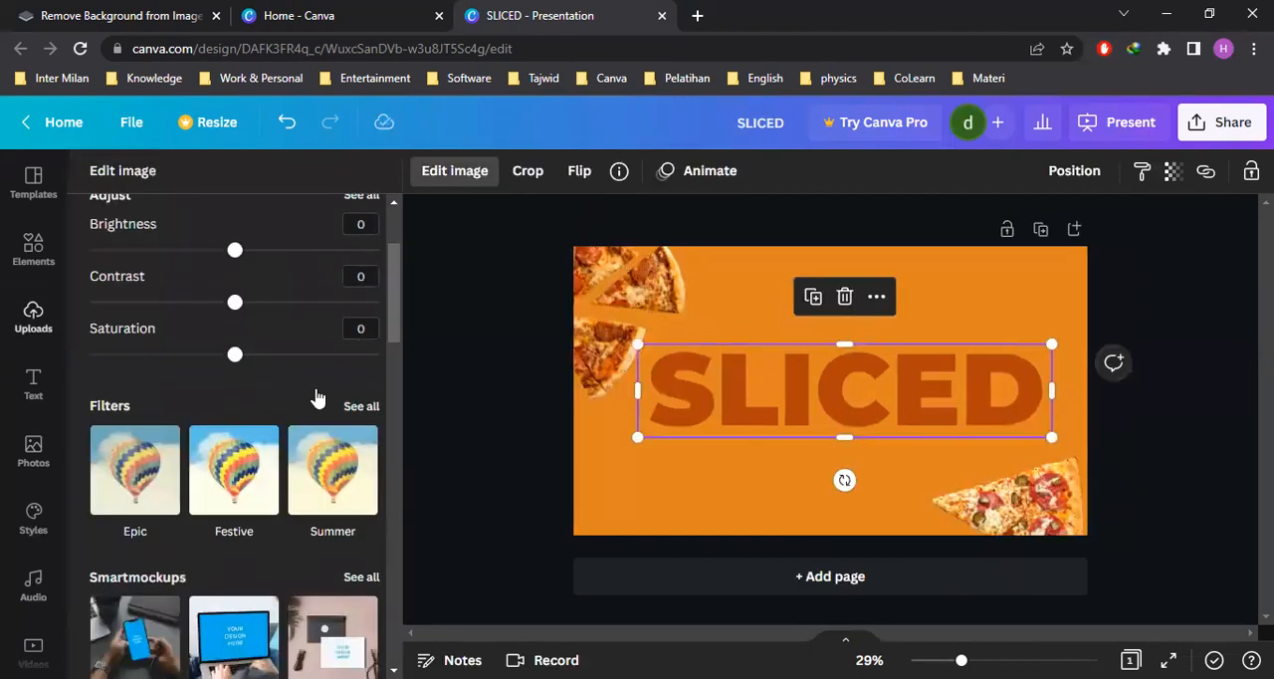
pyautogui.scroll(-5, 313, 317)
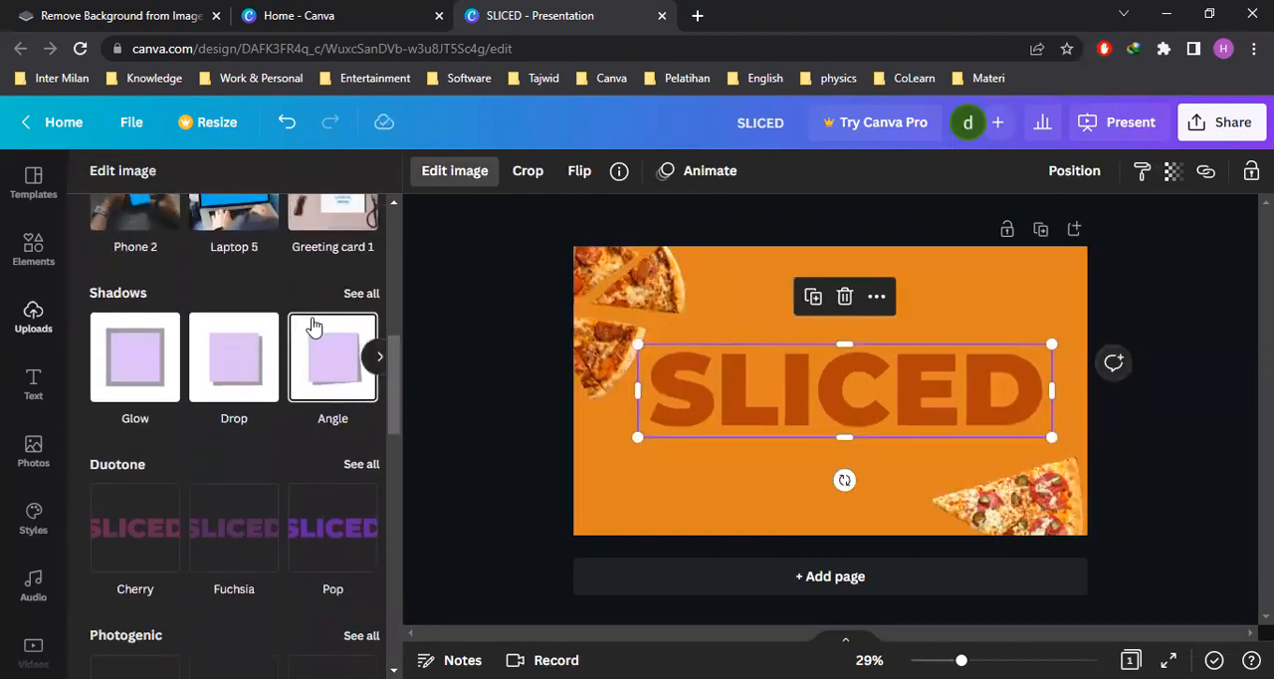
pyautogui.scroll(-3, 304, 331)
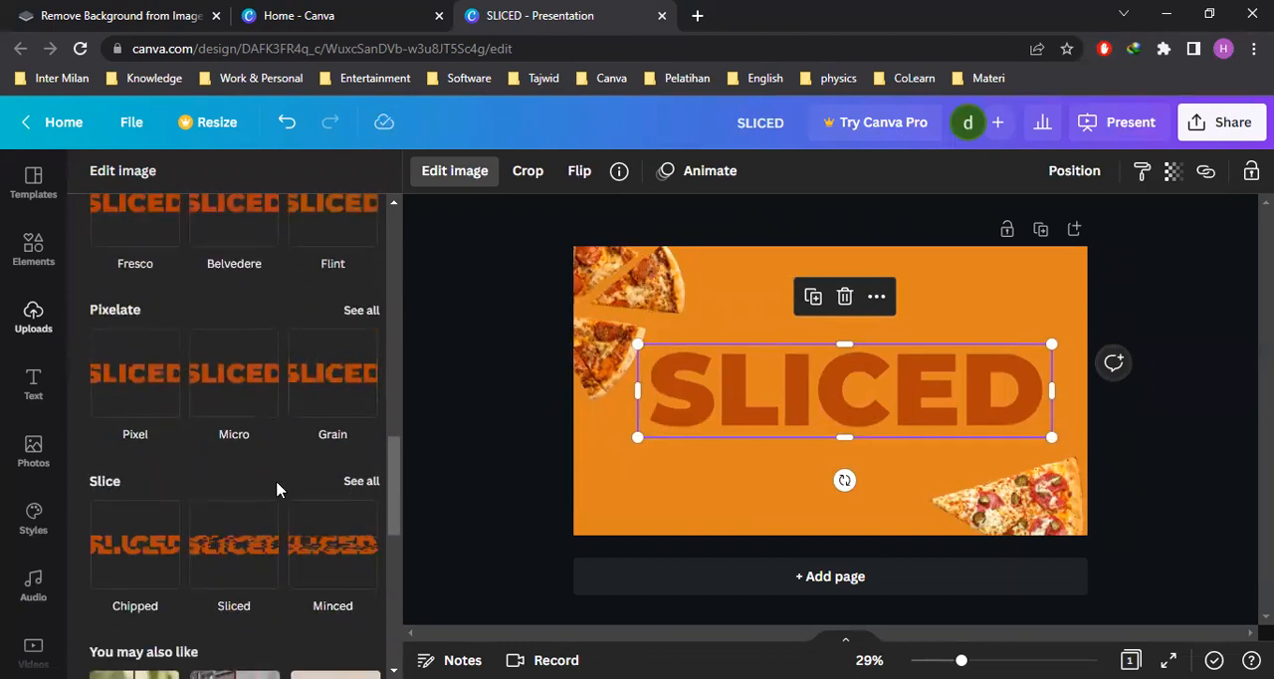
pyautogui.click(136, 560)
pyautogui.click(136, 551)
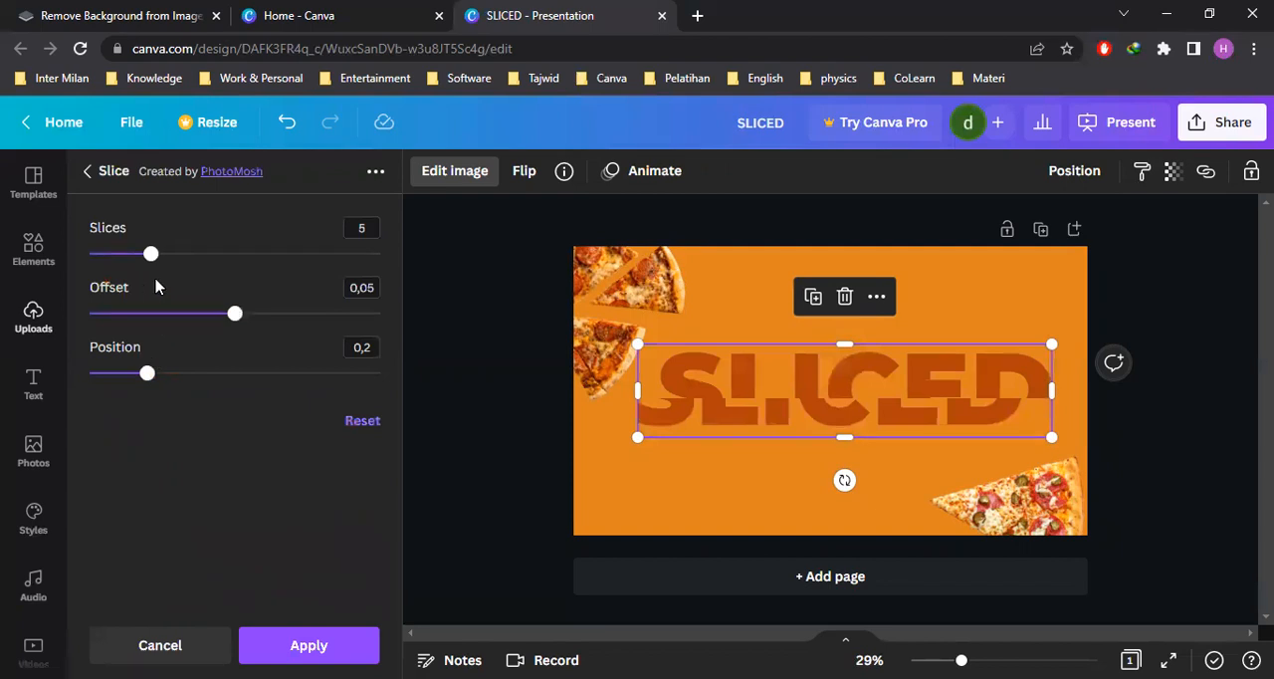
# Set the slice effect to 4 slices, offset 0,027 and position 0,13, and apply it to the title
pyautogui.moveTo(151, 256); pyautogui.dragTo(141, 258)
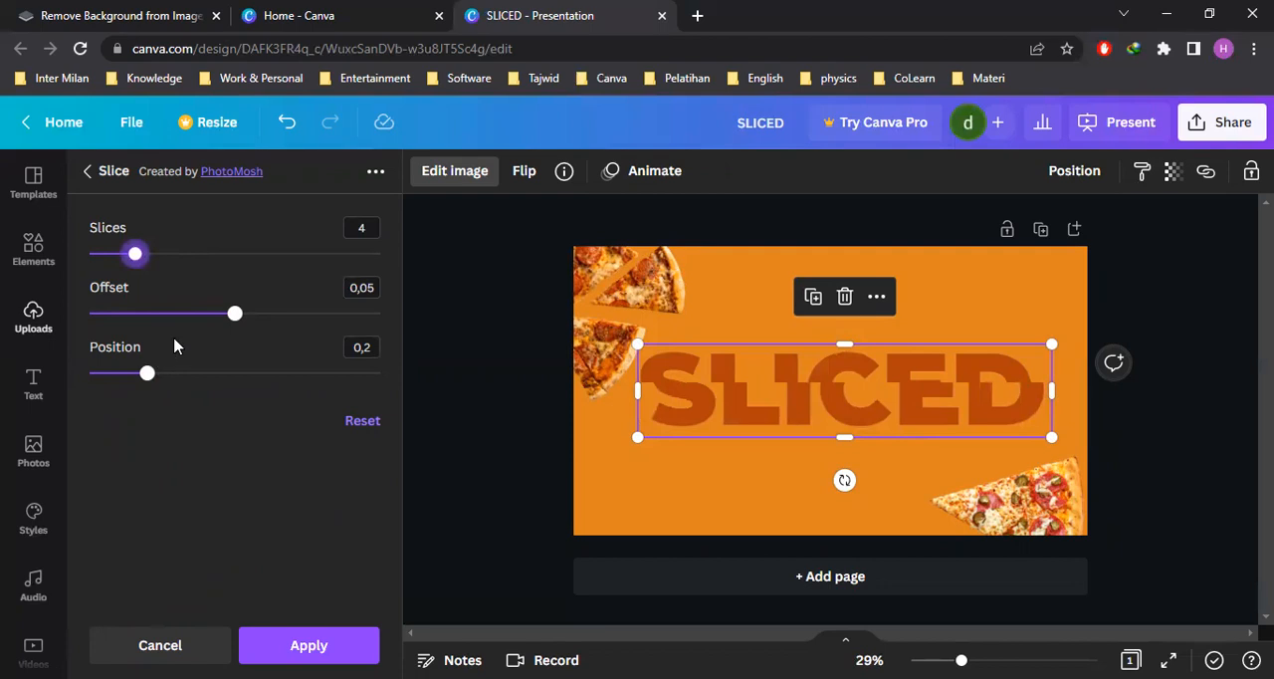
pyautogui.moveTo(147, 374); pyautogui.dragTo(187, 388)
pyautogui.moveTo(233, 314); pyautogui.dragTo(169, 329)
pyautogui.moveTo(189, 373); pyautogui.dragTo(128, 375)
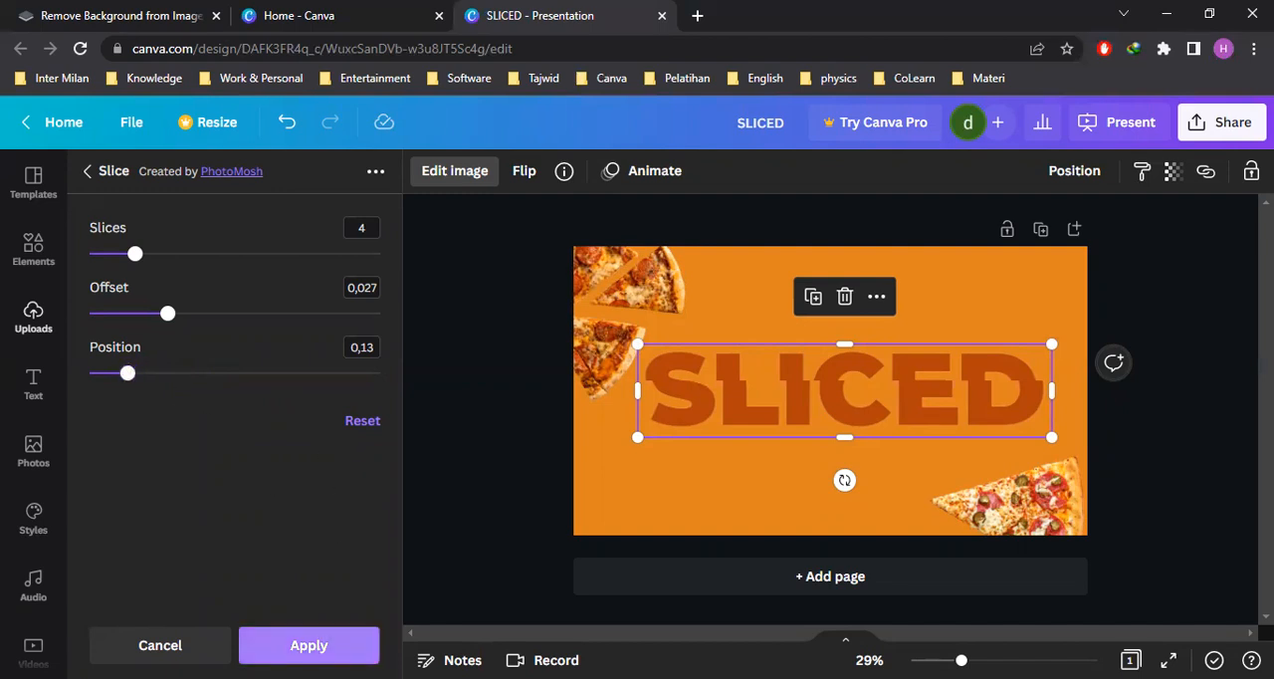
pyautogui.click(309, 645)
pyautogui.click(515, 445)
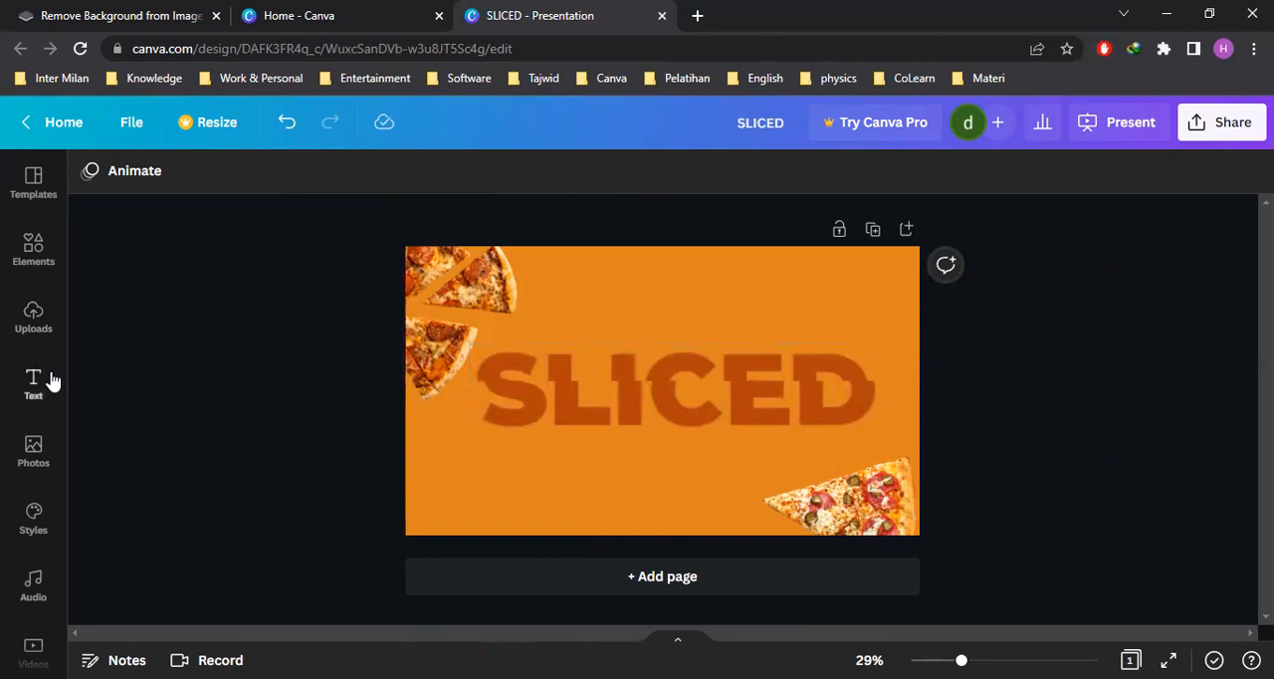
# Search the elements for "shadow effect" graphics, add the free soft oval shadow and place it above the SLICED title
pyautogui.click(33, 257)
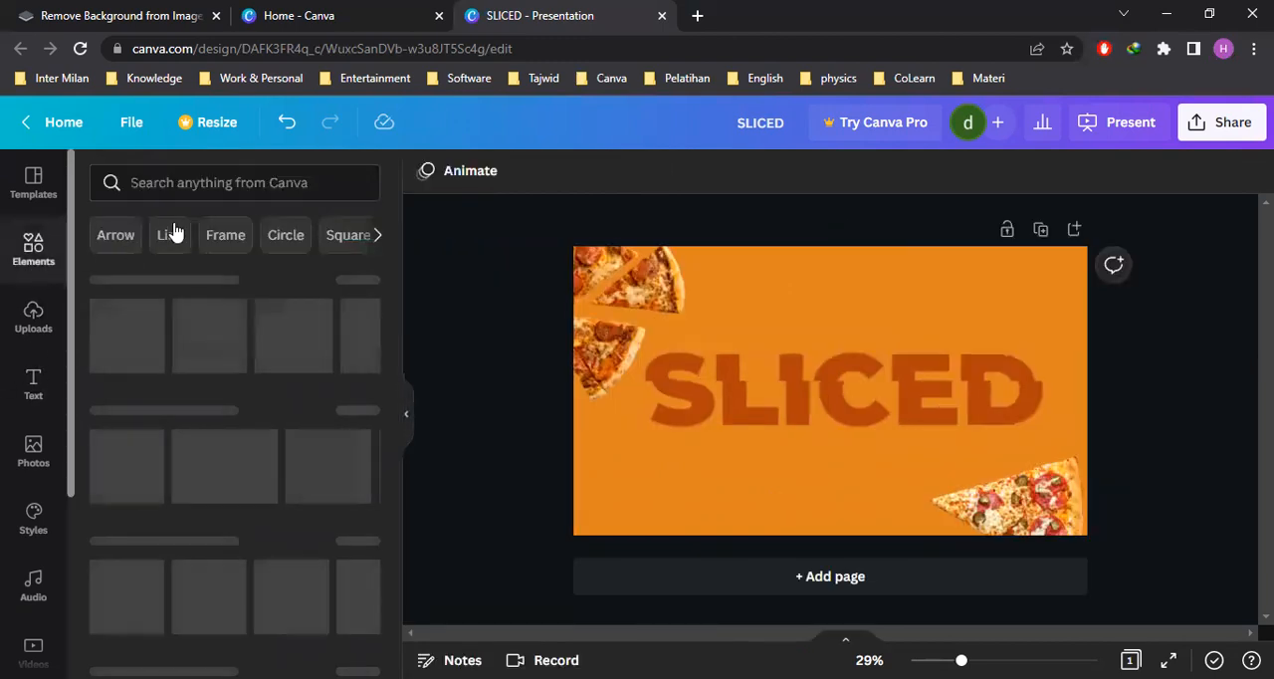
pyautogui.click(199, 183)
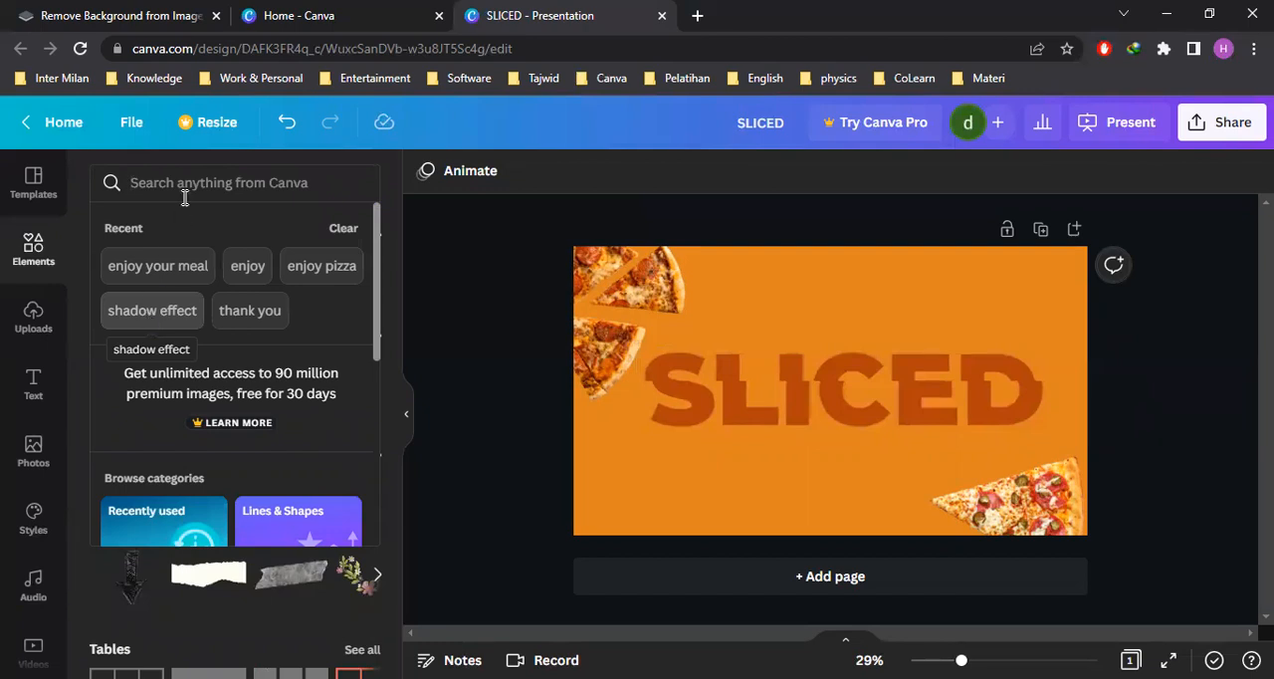
pyautogui.click(152, 310)
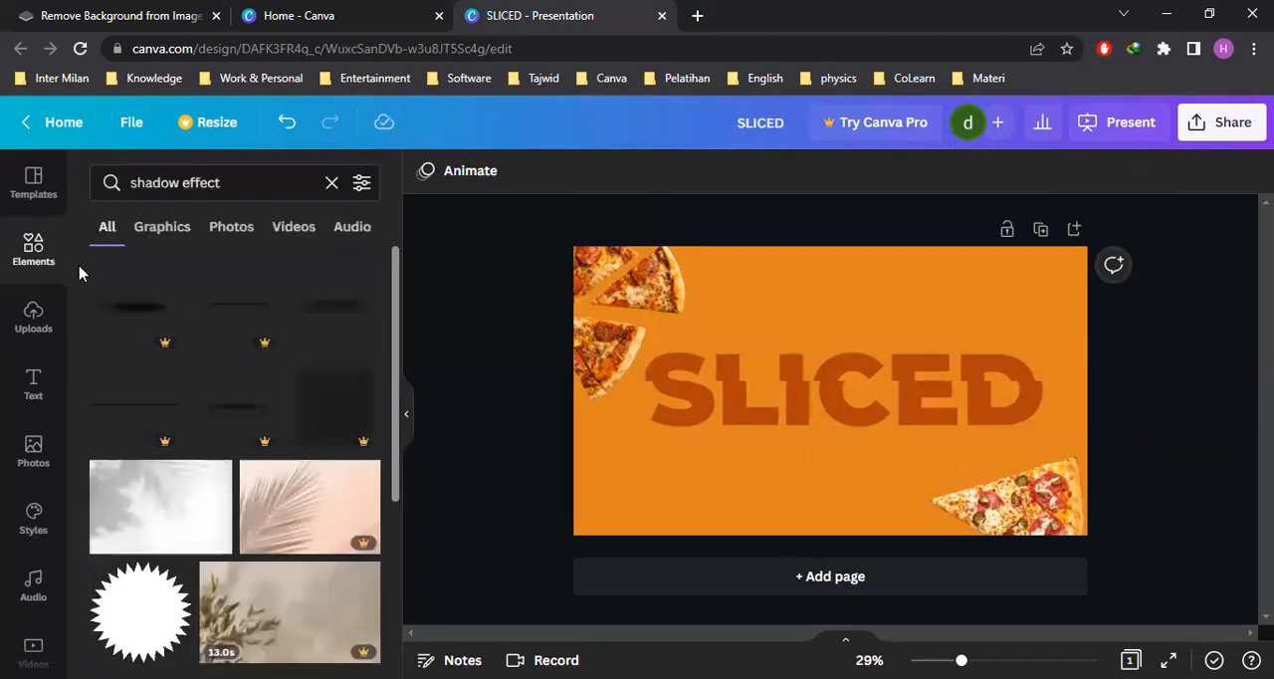
pyautogui.click(169, 235)
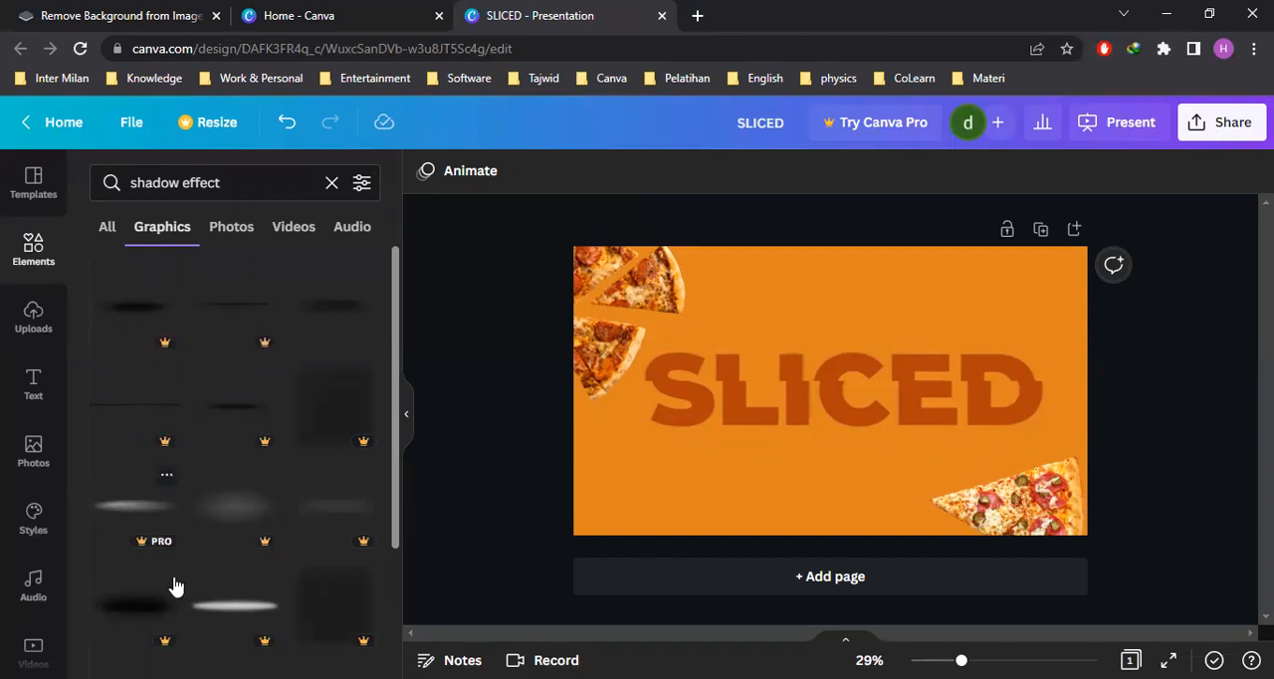
pyautogui.click(328, 317)
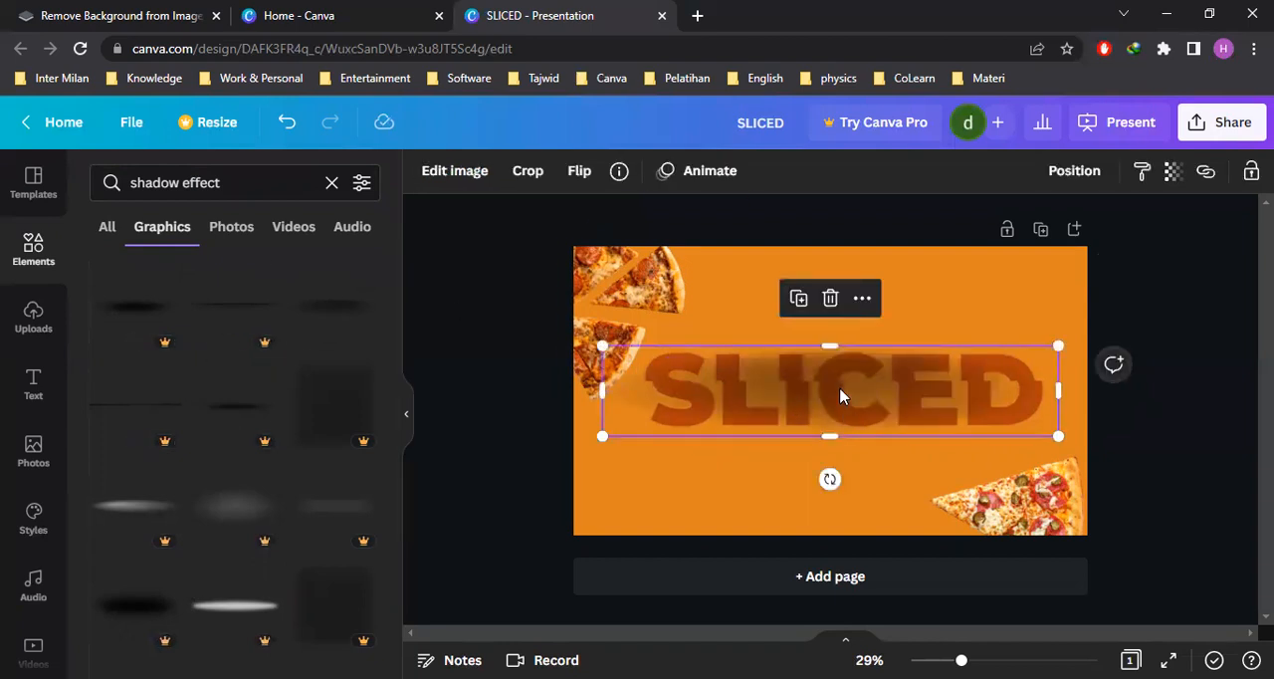
pyautogui.moveTo(858, 383); pyautogui.dragTo(857, 300)
pyautogui.click(1162, 438)
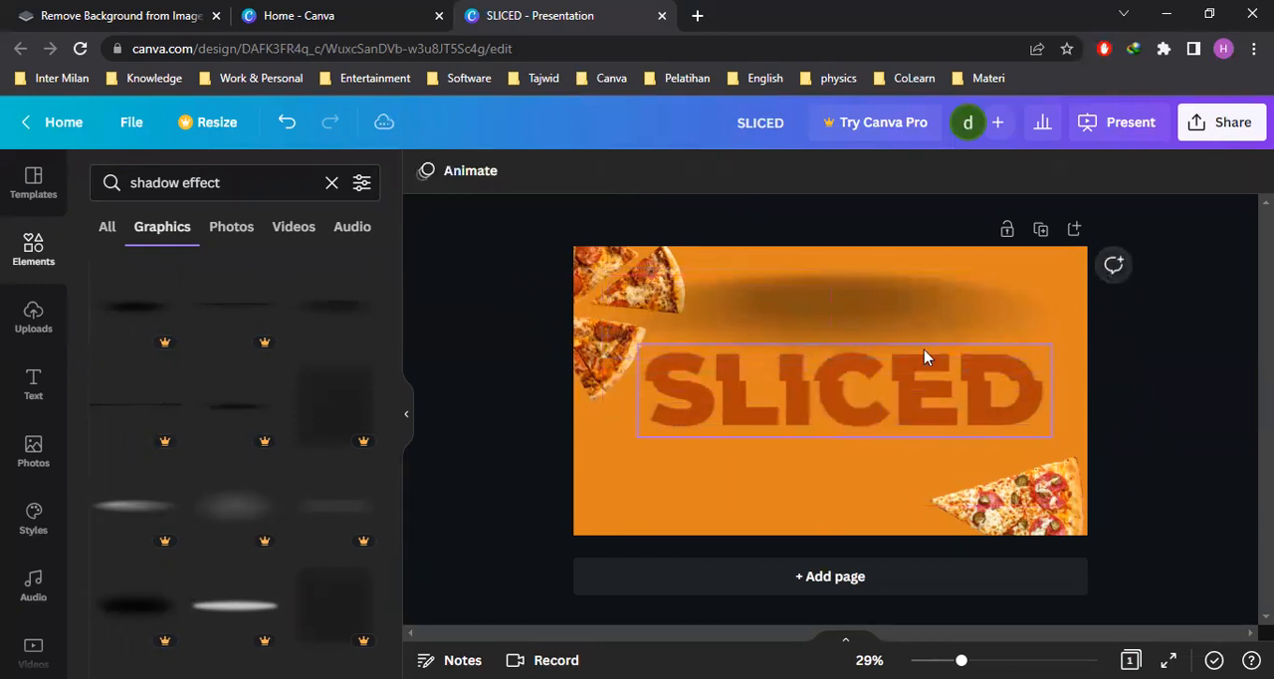
# Crop the shadow graphic from its upper and lower edges into a thin band
pyautogui.click(868, 328)
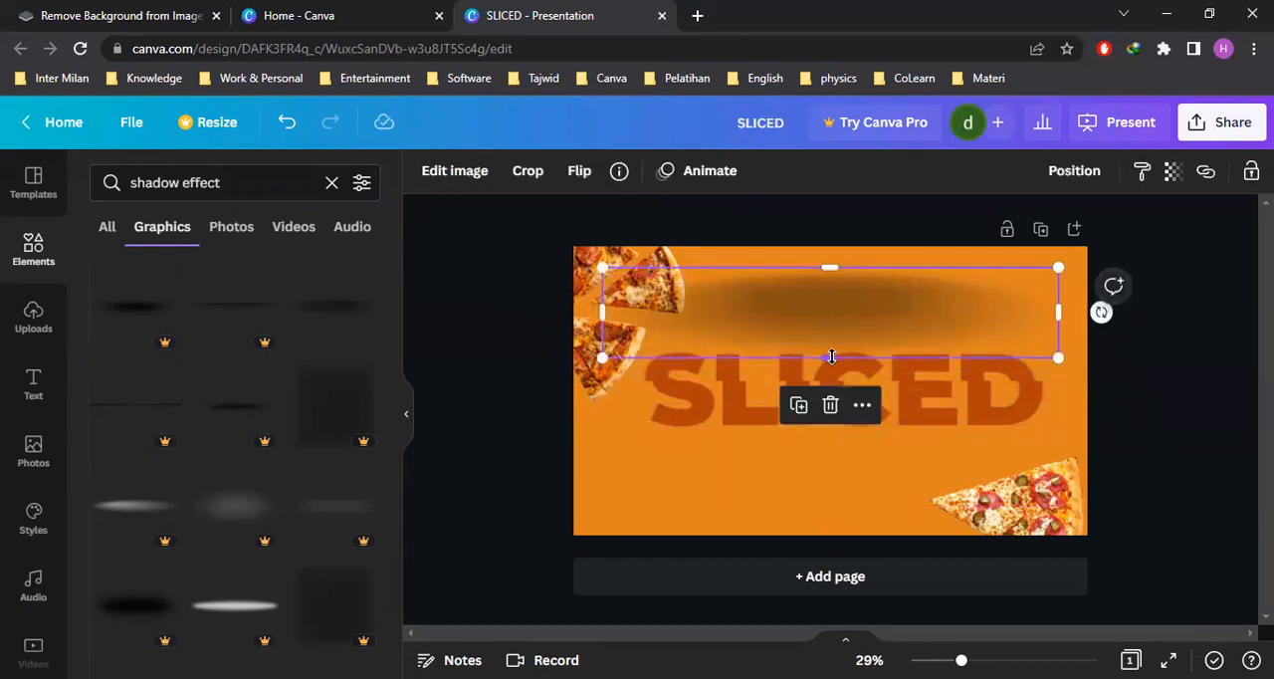
pyautogui.moveTo(830, 269)
pyautogui.mouseDown()
pyautogui.moveTo(827, 315)
pyautogui.moveTo(833, 285)
pyautogui.mouseUp()
pyautogui.moveTo(829, 360); pyautogui.dragTo(832, 336)
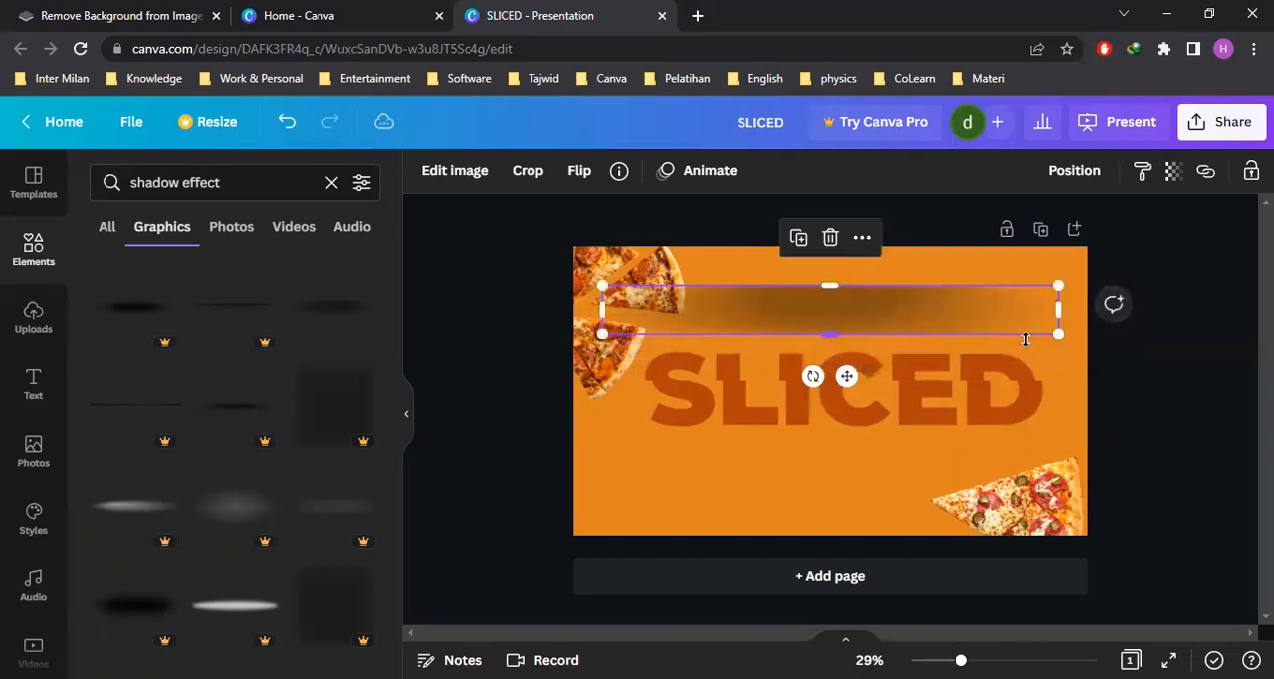
pyautogui.click(892, 311)
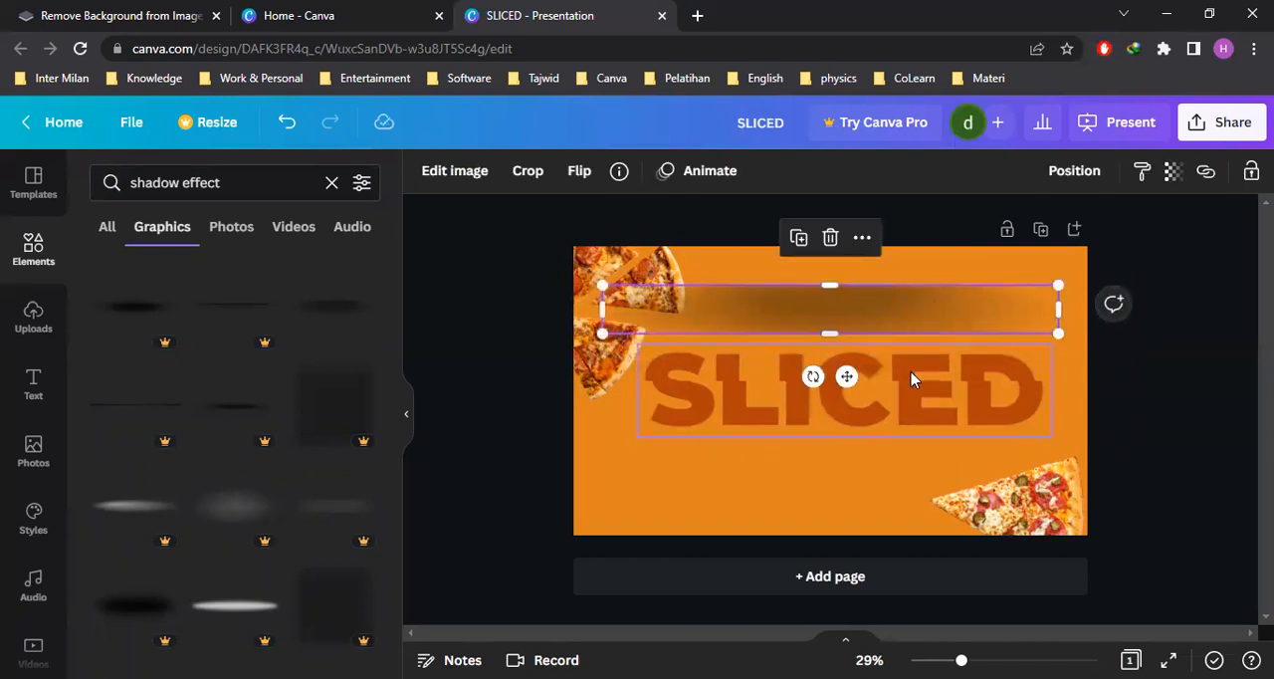
# Move the shadow band down over the upper half of the SLICED title, with its lower edge on the slice line
pyautogui.moveTo(847, 376); pyautogui.dragTo(846, 239)
pyautogui.click(1058, 354)
pyautogui.moveTo(905, 322); pyautogui.dragTo(908, 370)
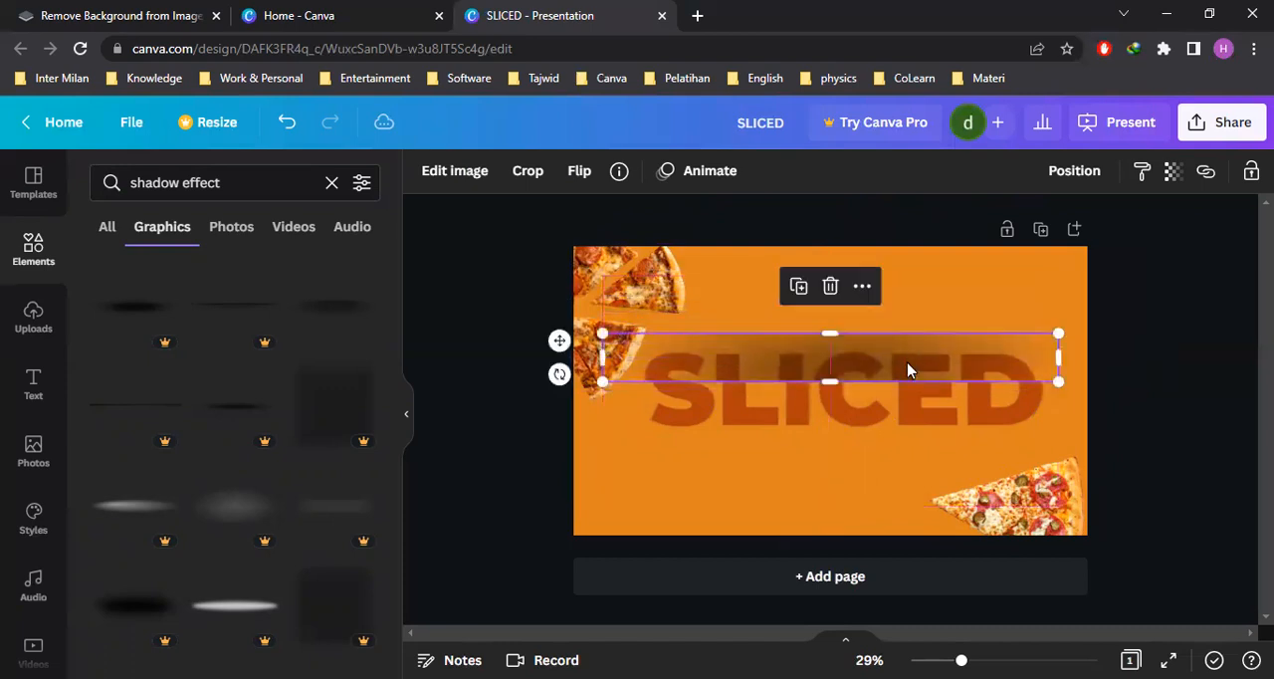
pyautogui.moveTo(832, 380)
pyautogui.mouseDown()
pyautogui.moveTo(837, 363)
pyautogui.moveTo(817, 382)
pyautogui.mouseUp()
pyautogui.click(1130, 426)
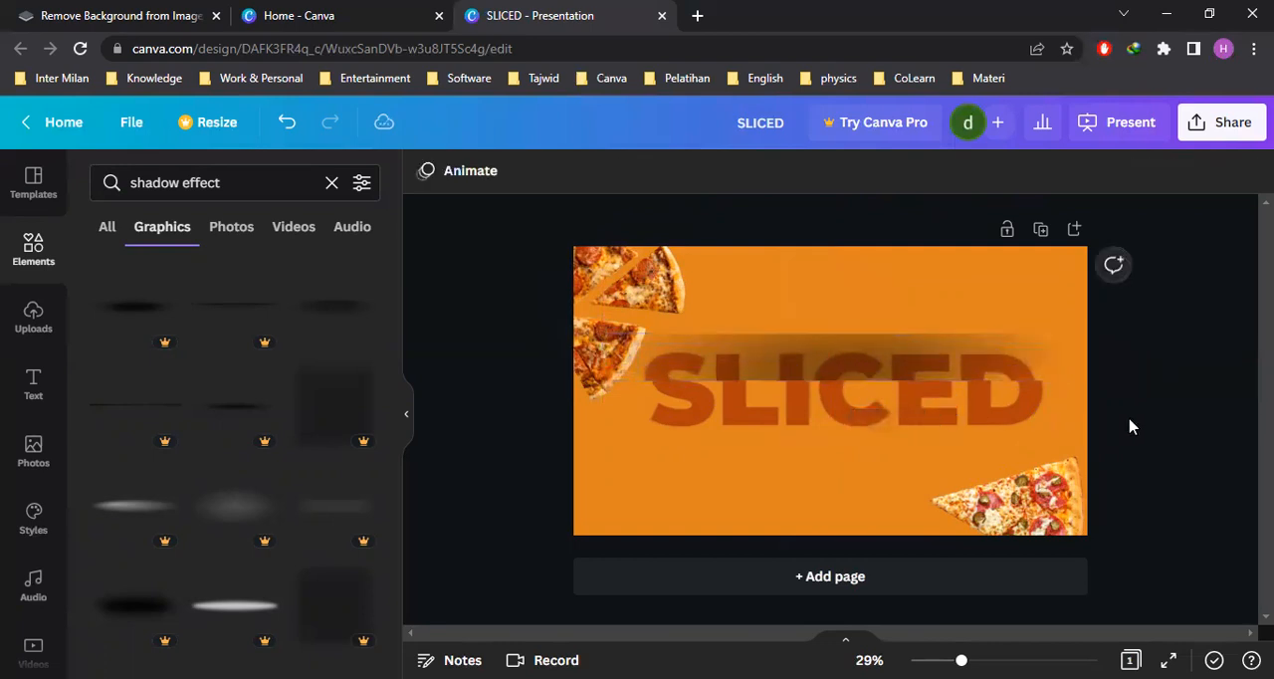
# Send the shadow backward so it lies behind the SLICED title
pyautogui.click(956, 353)
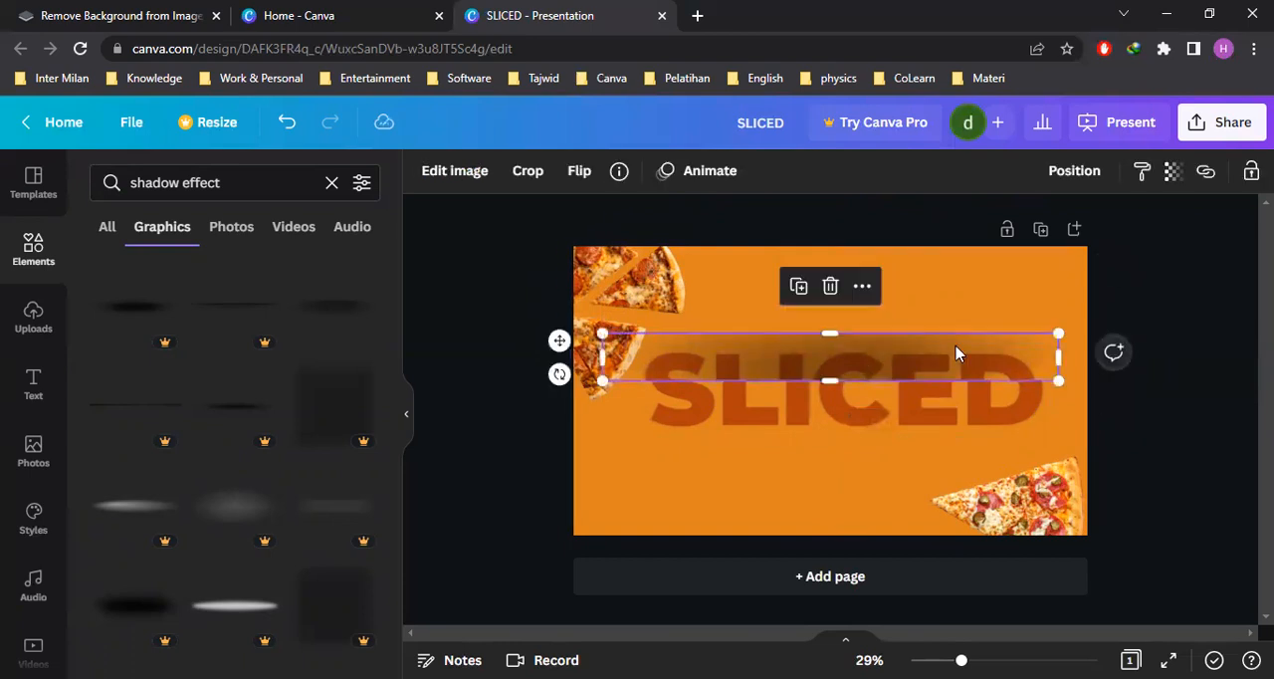
pyautogui.click(1077, 173)
pyautogui.click(1005, 229)
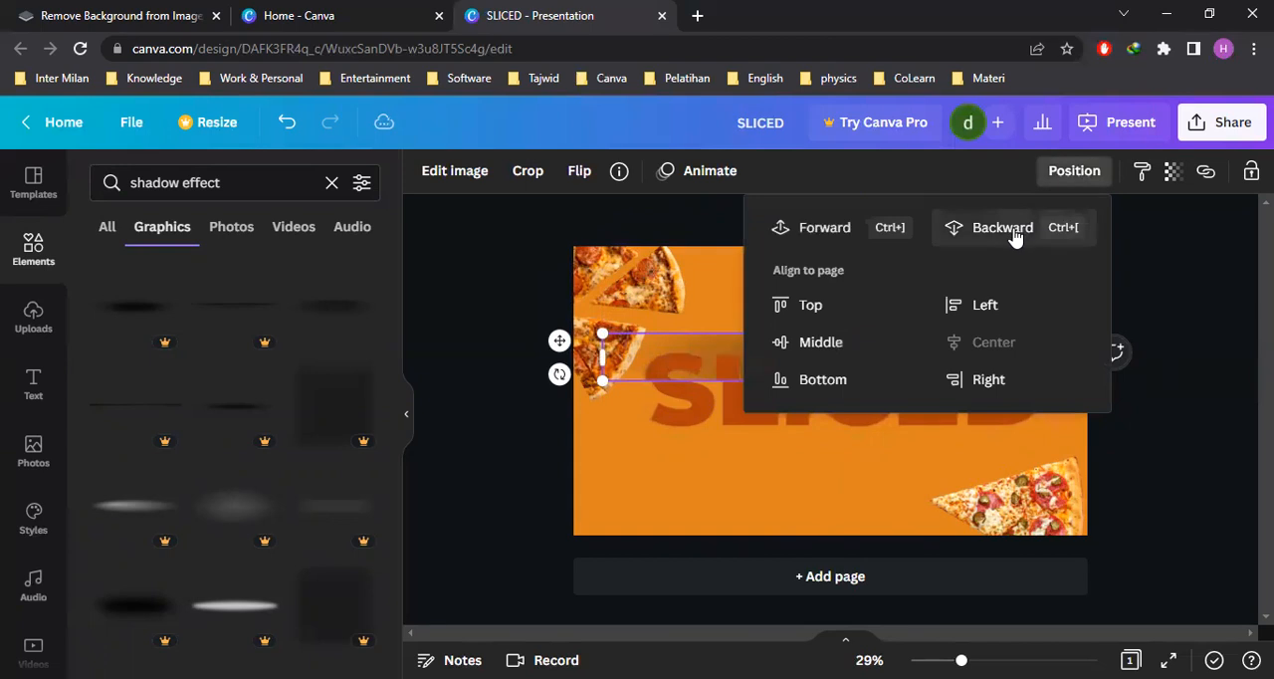
pyautogui.click(1006, 230)
pyautogui.click(1190, 304)
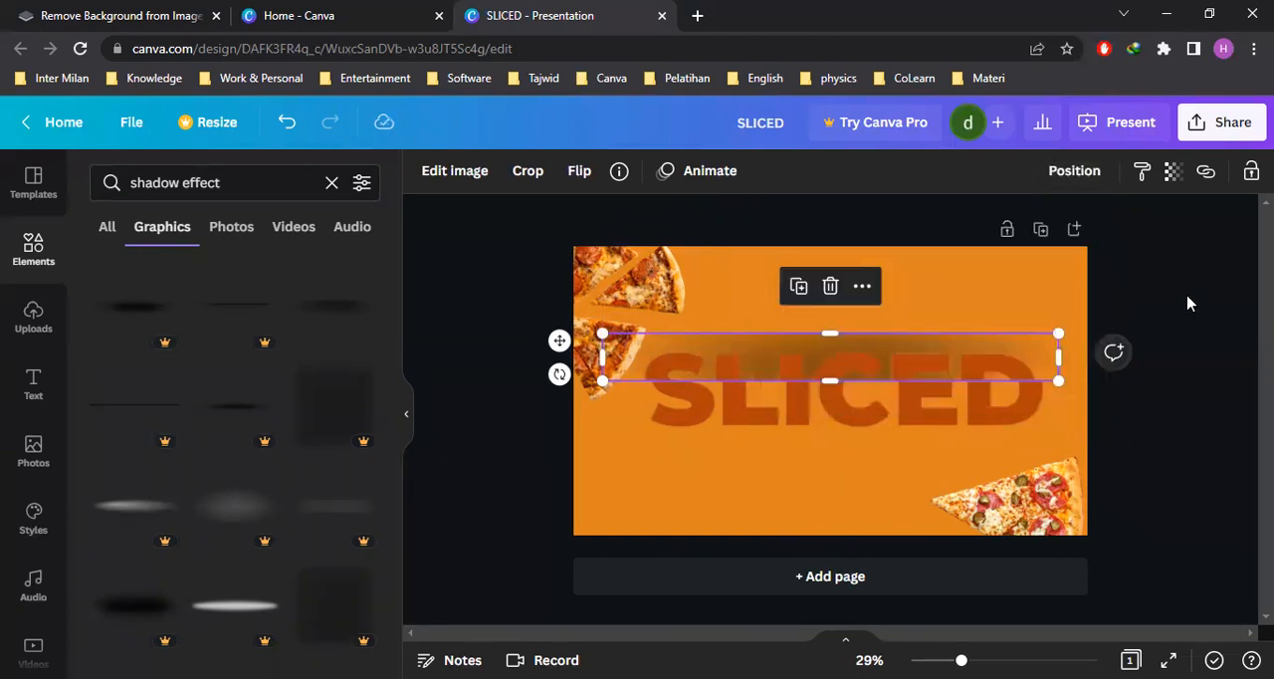
pyautogui.click(1204, 387)
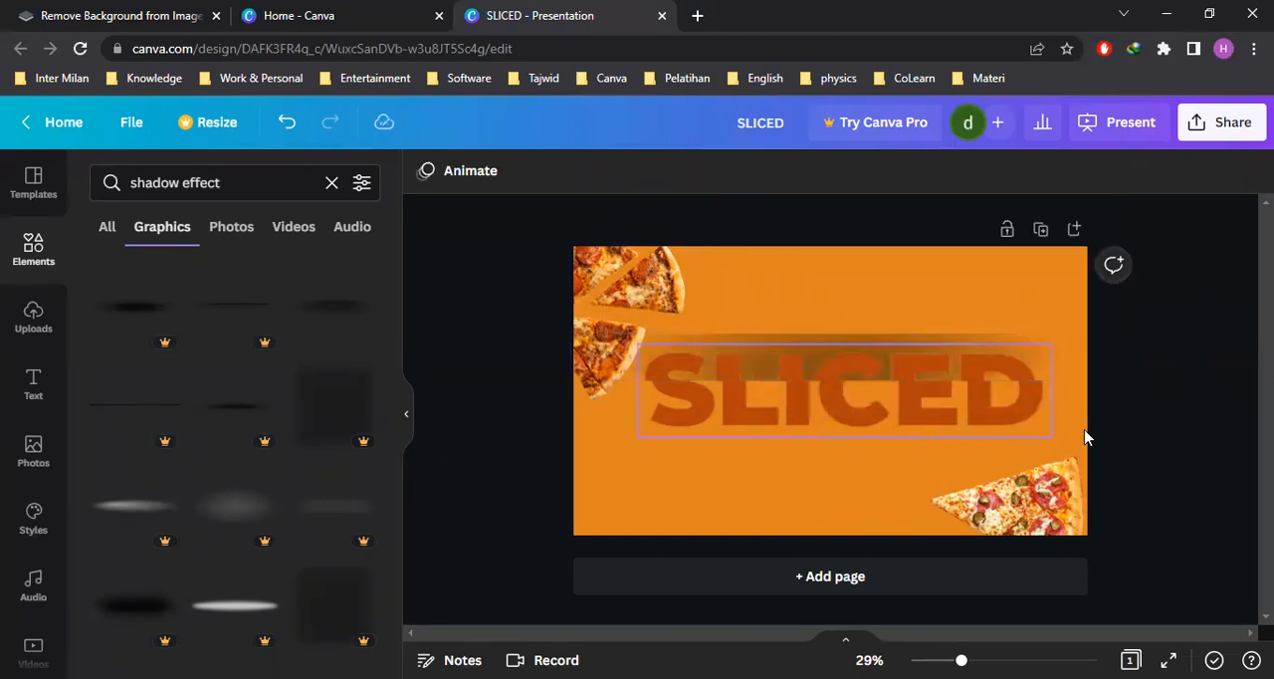
# Trim both ends of the shadow so its width matches the SLICED title's frame
pyautogui.click(944, 338)
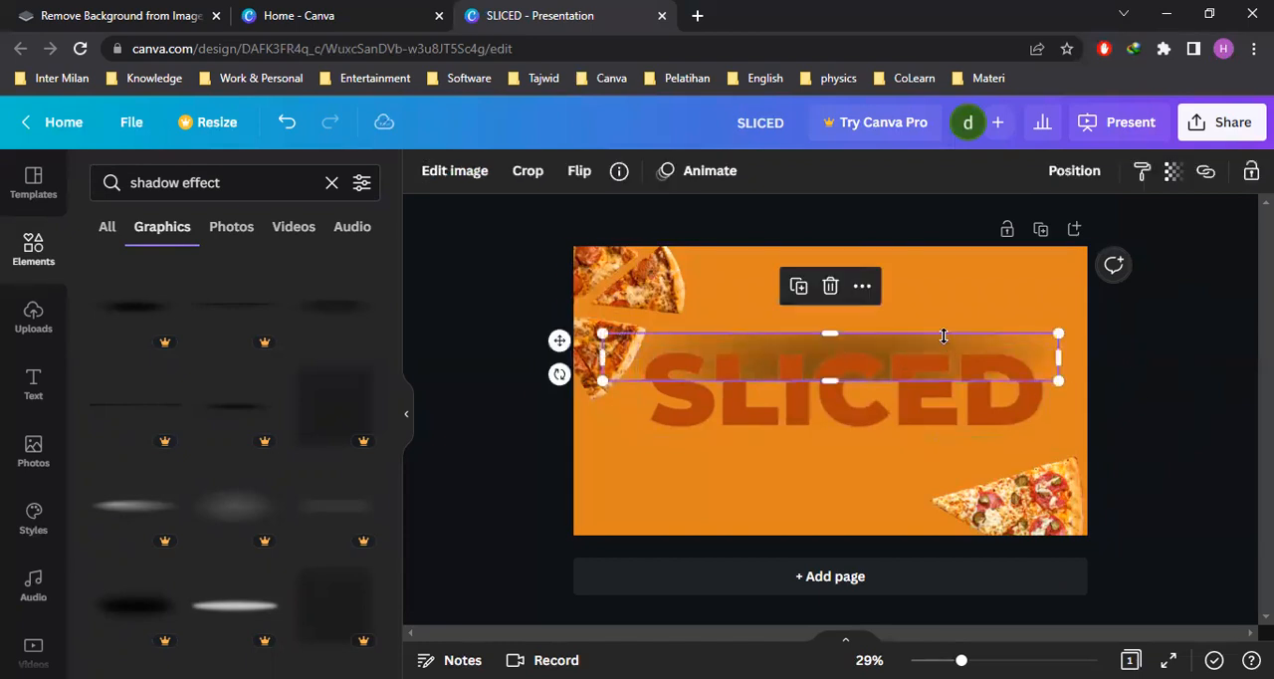
pyautogui.moveTo(1058, 360)
pyautogui.mouseDown()
pyautogui.moveTo(1109, 362)
pyautogui.moveTo(1044, 361)
pyautogui.mouseUp()
pyautogui.moveTo(602, 359); pyautogui.dragTo(638, 362)
pyautogui.moveTo(1044, 361); pyautogui.dragTo(1054, 362)
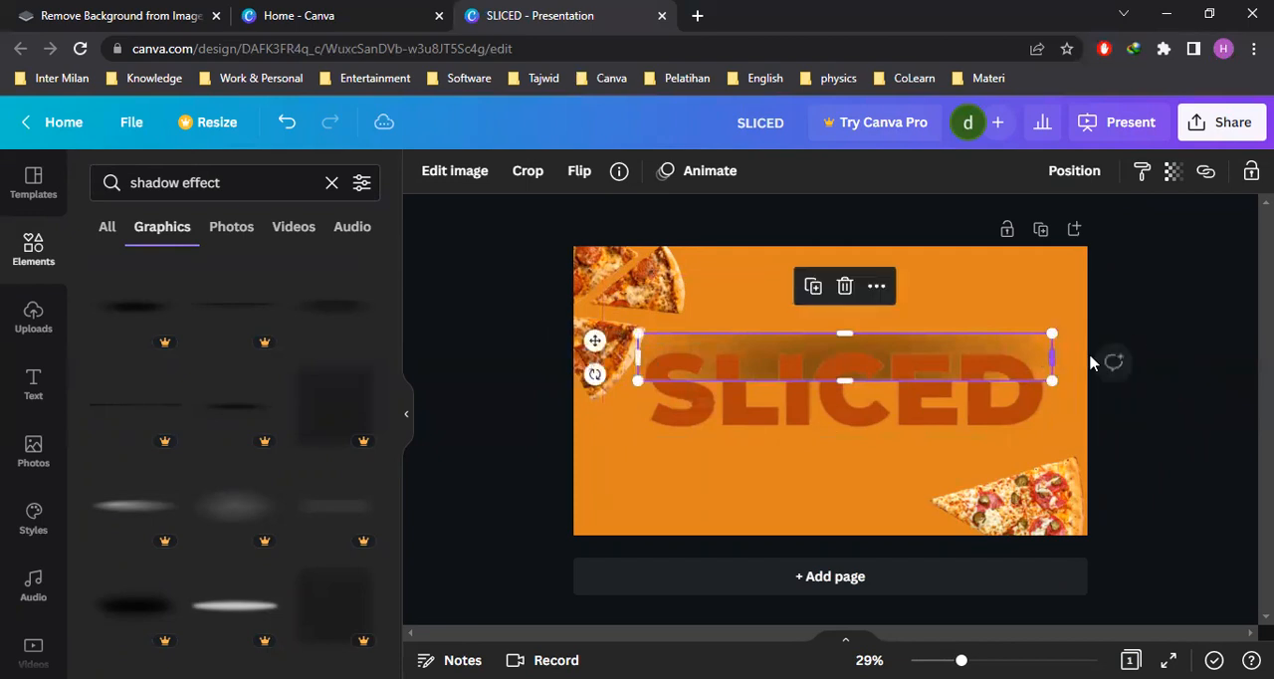
pyautogui.click(1132, 358)
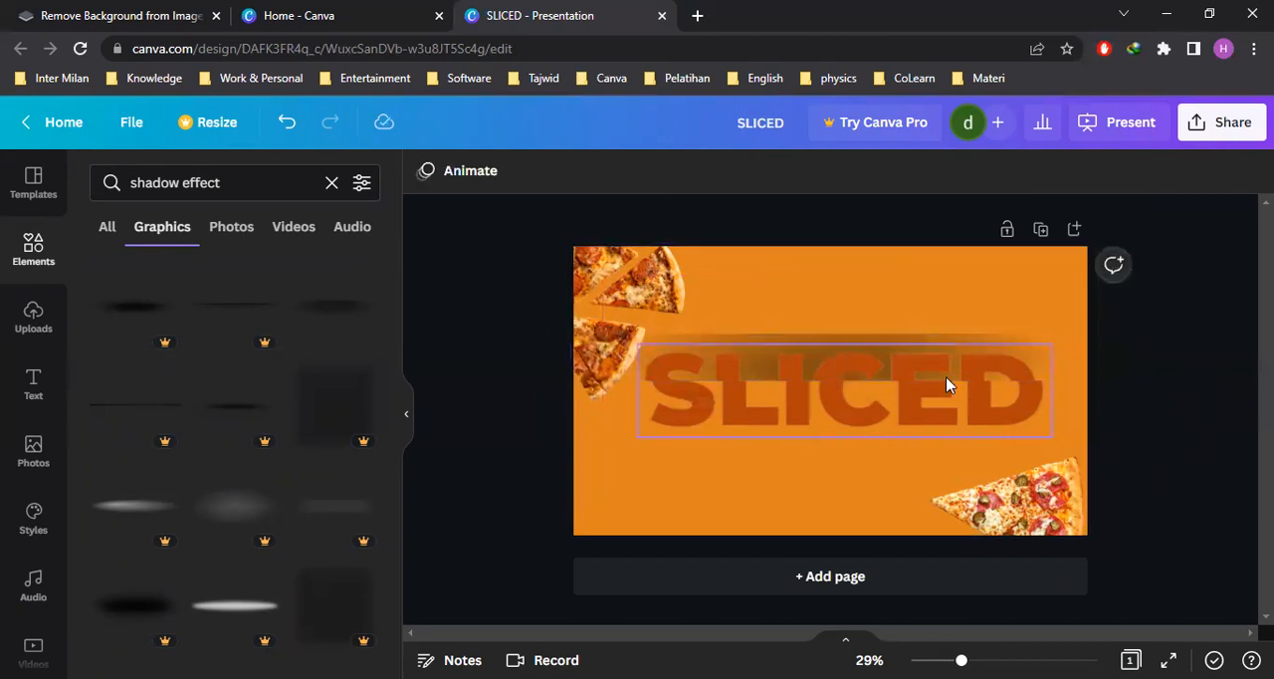
pyautogui.click(939, 413)
pyautogui.click(1155, 408)
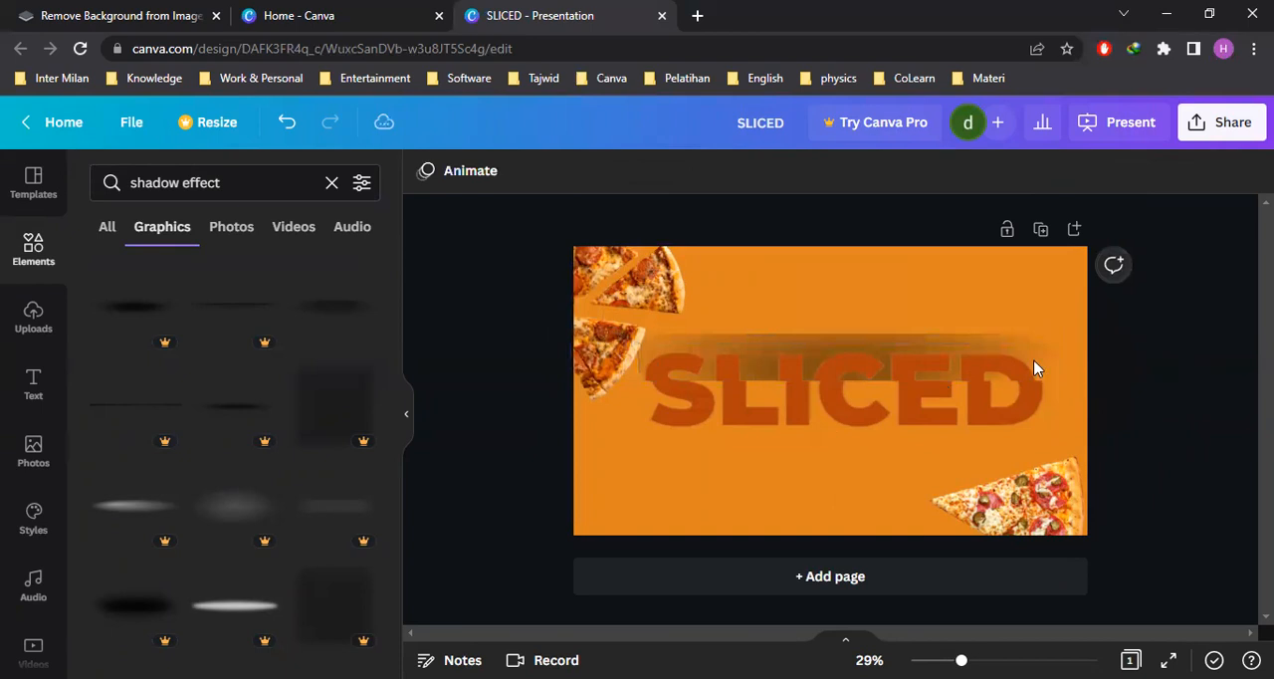
pyautogui.click(930, 343)
pyautogui.keyDown('shift'); pyautogui.click(931, 405); pyautogui.keyUp('shift')
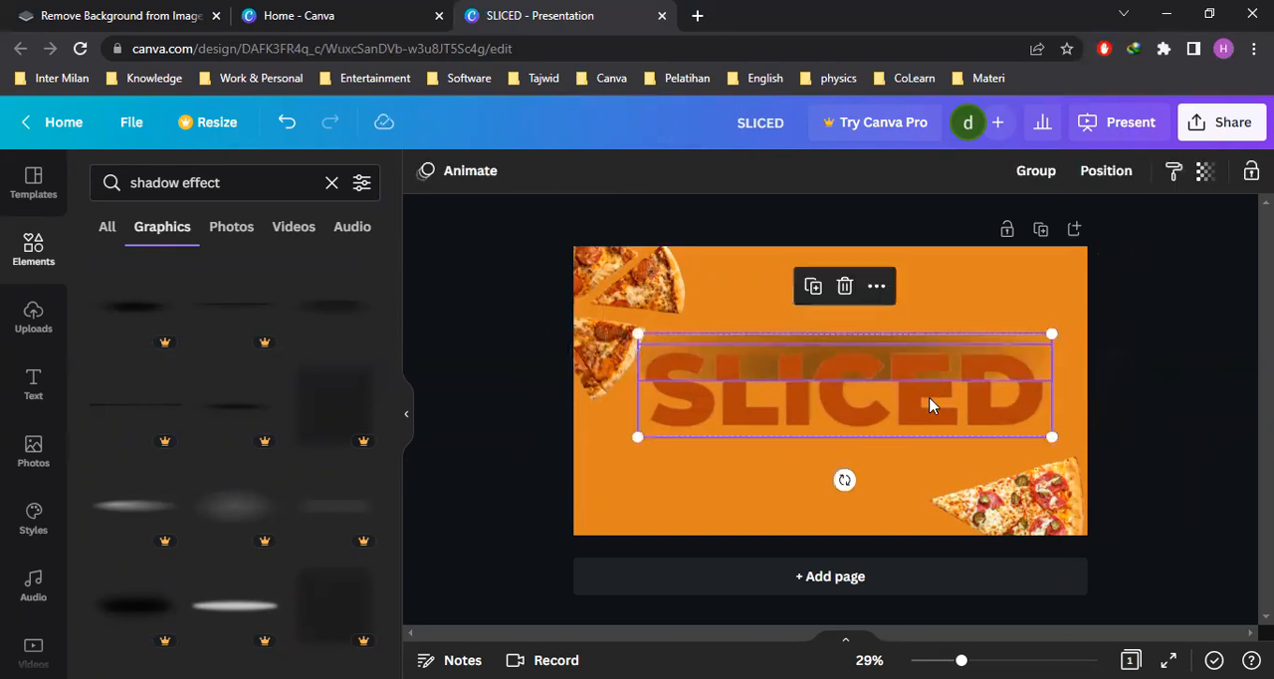
pyautogui.click(1165, 386)
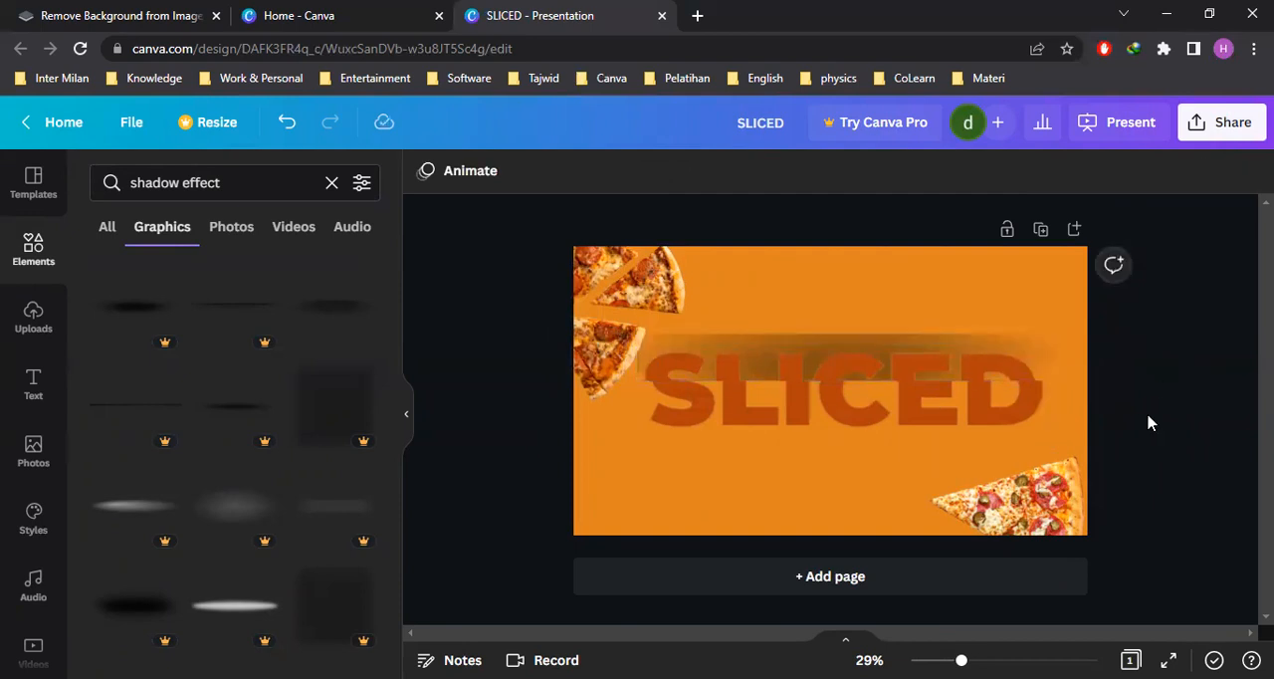
# Rotate the shadow and the SLICED title together so they slope upward to the right, and centre them between the pizza cutouts
pyautogui.click(941, 341)
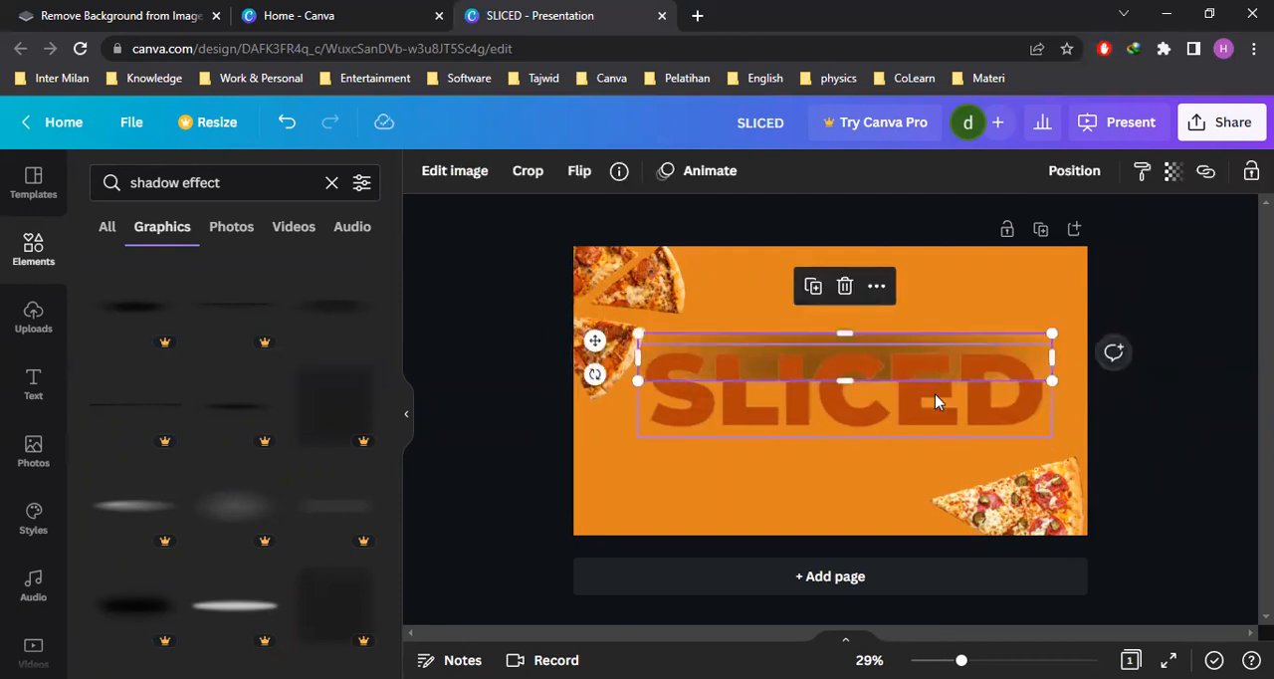
pyautogui.keyDown('shift'); pyautogui.click(933, 423); pyautogui.keyUp('shift')
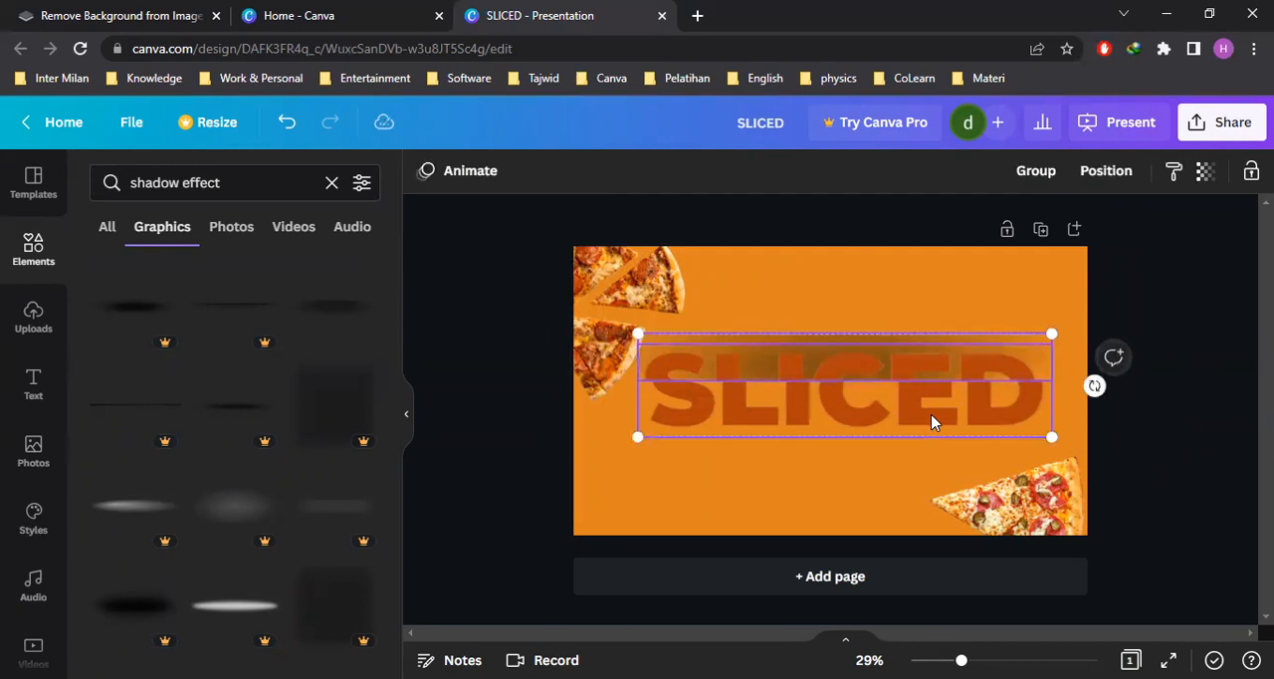
pyautogui.moveTo(844, 480); pyautogui.dragTo(868, 476)
pyautogui.moveTo(867, 401)
pyautogui.mouseDown()
pyautogui.moveTo(845, 412)
pyautogui.moveTo(857, 404)
pyautogui.mouseUp()
pyautogui.moveTo(1049, 385); pyautogui.dragTo(1075, 381)
pyautogui.moveTo(978, 390); pyautogui.dragTo(955, 387)
pyautogui.click(1147, 377)
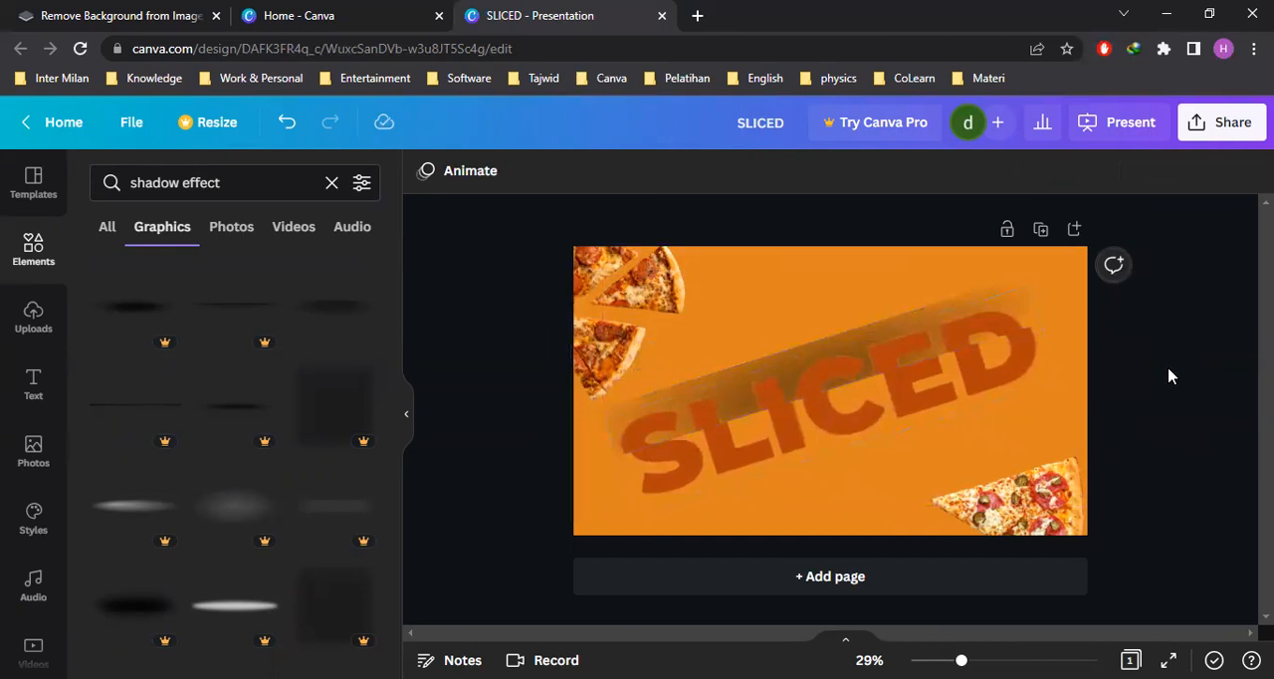
# Extend both ends of the tilted shadow past the page's side edges
pyautogui.click(945, 310)
pyautogui.click(943, 304)
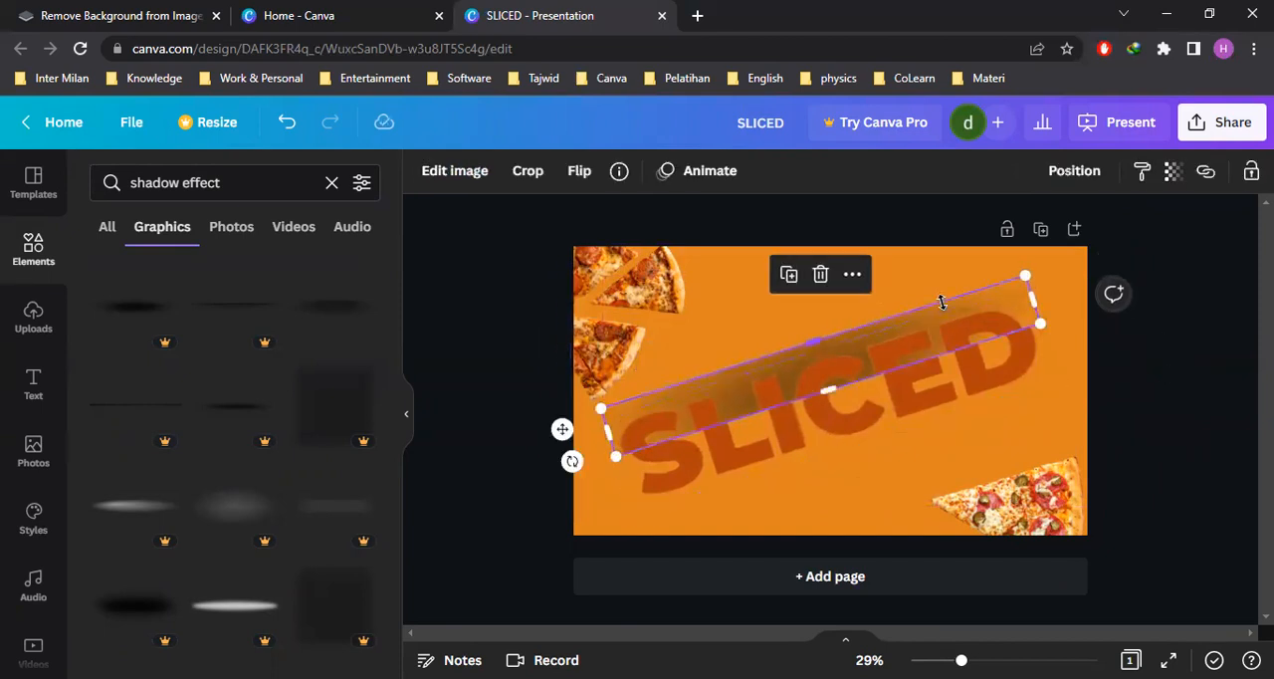
pyautogui.moveTo(1037, 308); pyautogui.dragTo(1116, 278)
pyautogui.moveTo(601, 430); pyautogui.dragTo(493, 466)
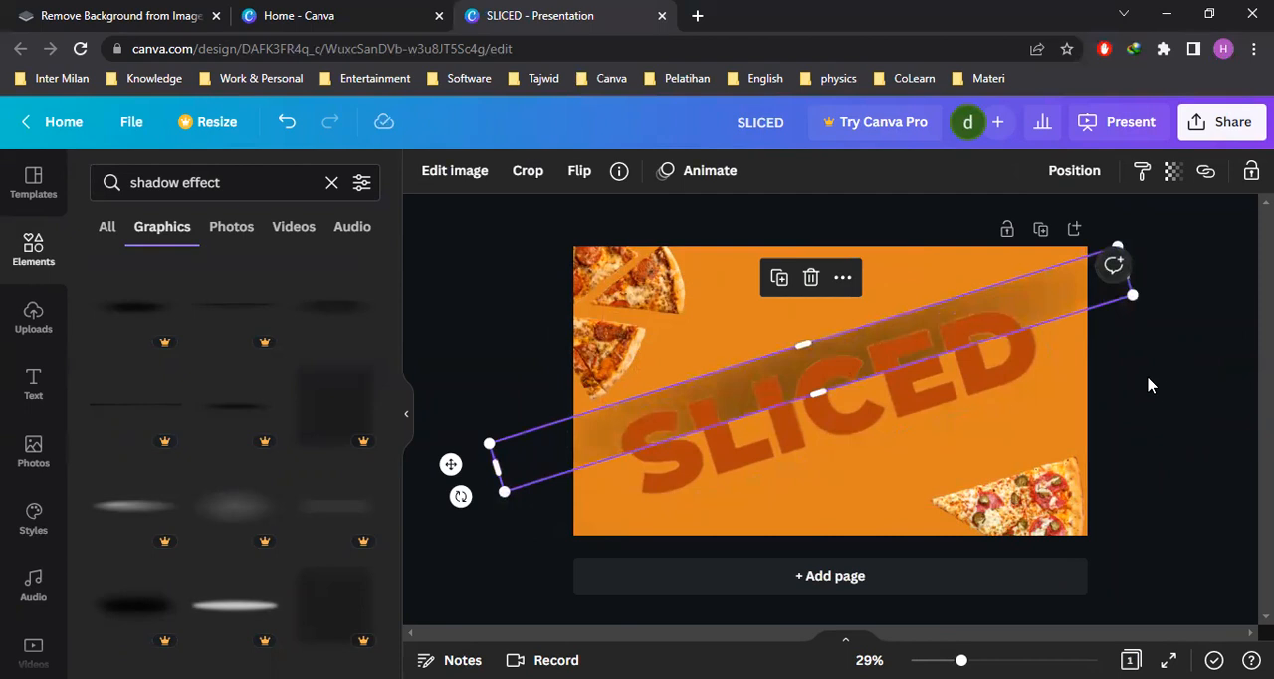
pyautogui.click(1148, 385)
# Adjust the shadow's upper and lower edges so the band is slightly thicker and ends on the slice line
pyautogui.click(1072, 302)
pyautogui.moveTo(788, 326); pyautogui.dragTo(849, 344)
pyautogui.moveTo(821, 404); pyautogui.dragTo(818, 391)
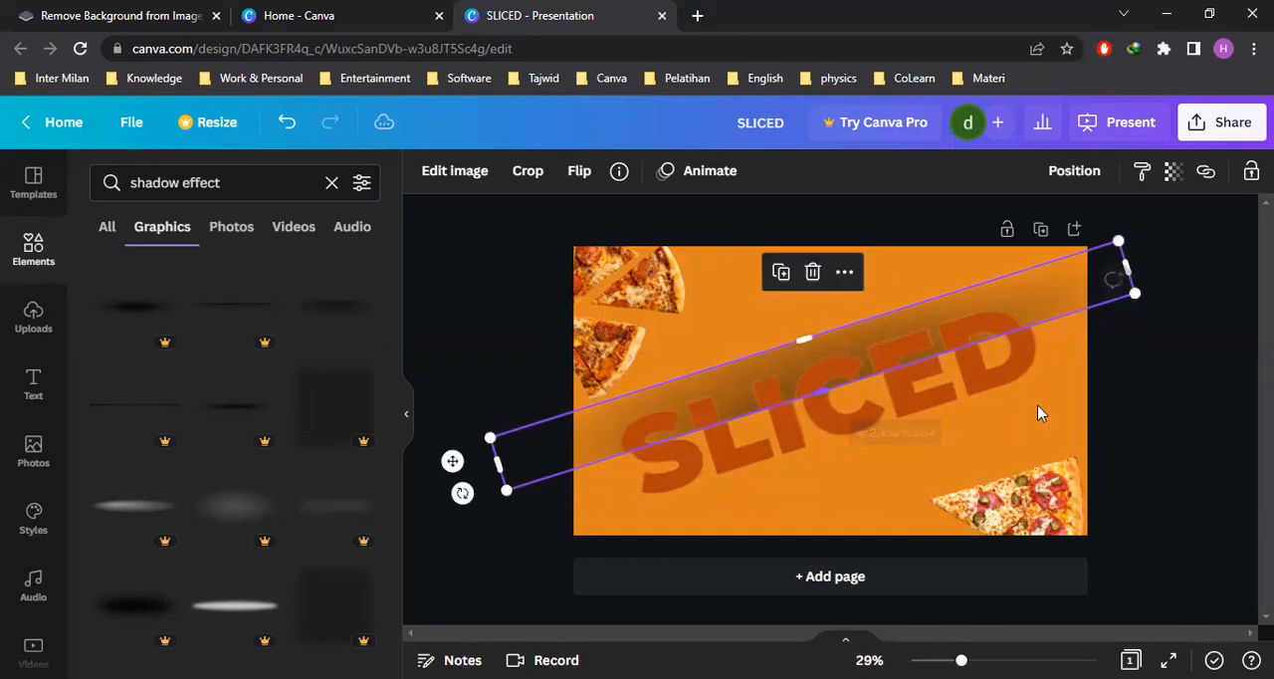
pyautogui.click(1155, 385)
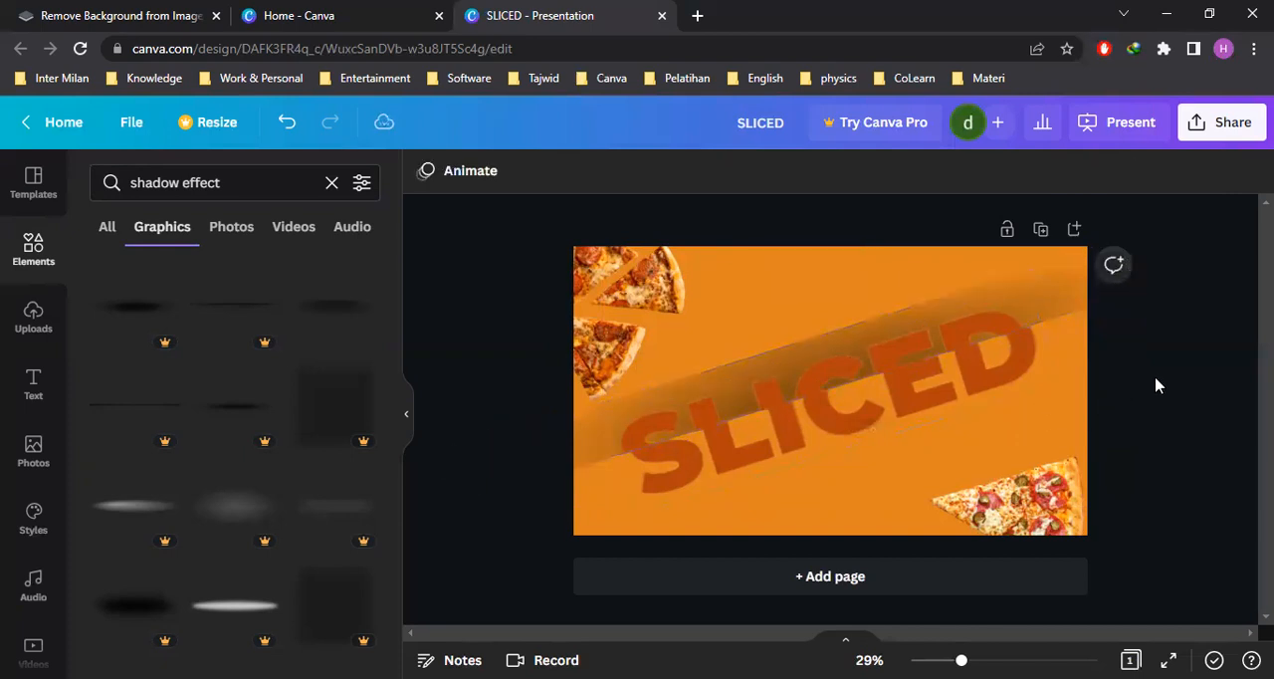
# Nudge the shadow slightly so its lower edge lines up with the slice through the SLICED title
pyautogui.click(1042, 294)
pyautogui.moveTo(1041, 293); pyautogui.dragTo(1045, 298)
pyautogui.press('Escape')
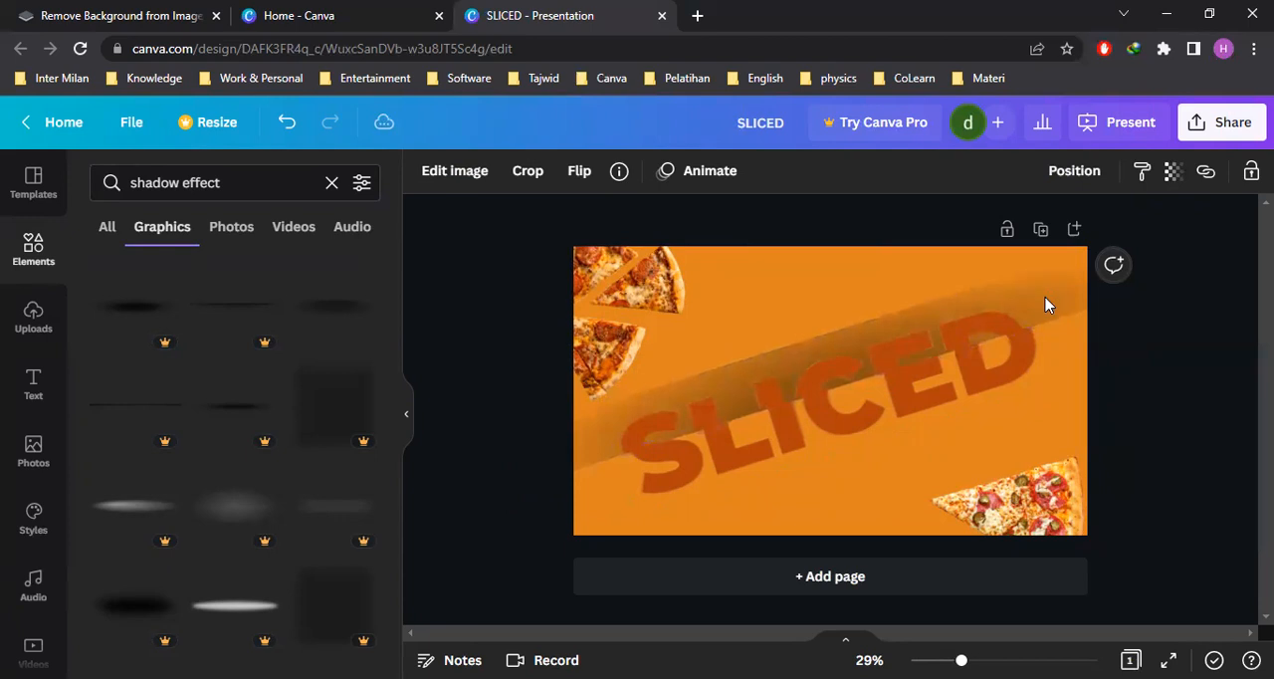
pyautogui.click(1046, 303)
pyautogui.press('Escape')
pyautogui.click(1045, 303)
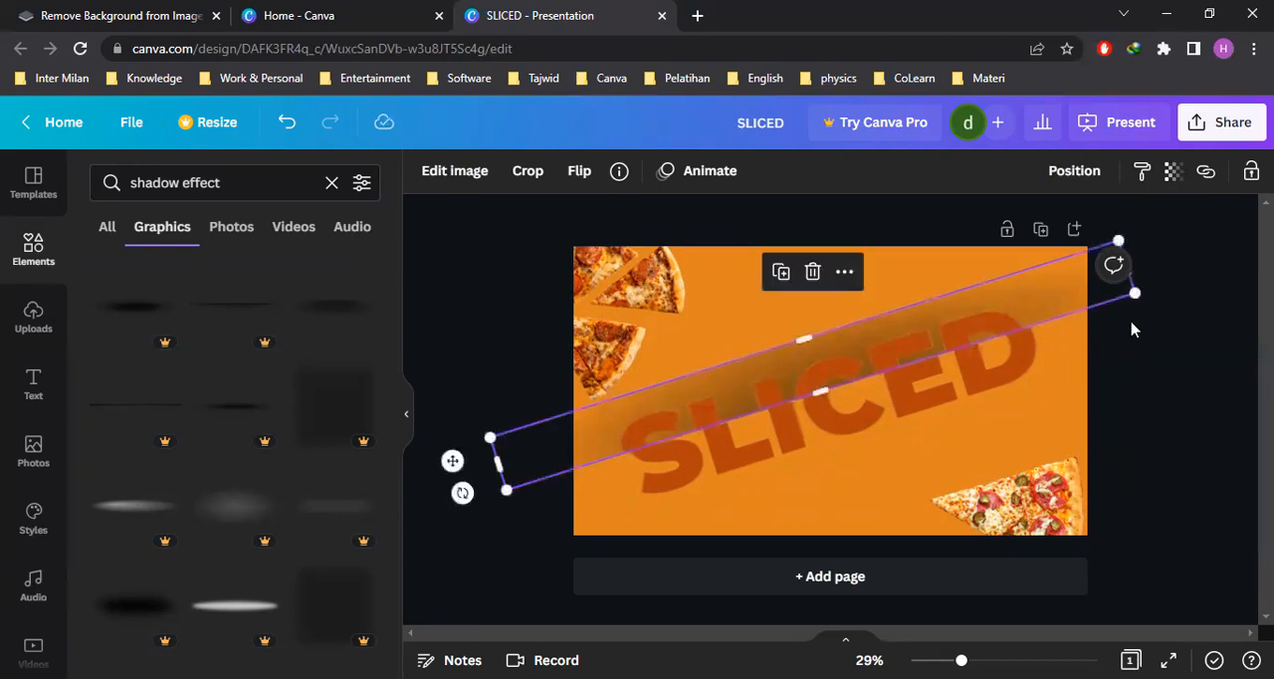
pyautogui.click(1163, 361)
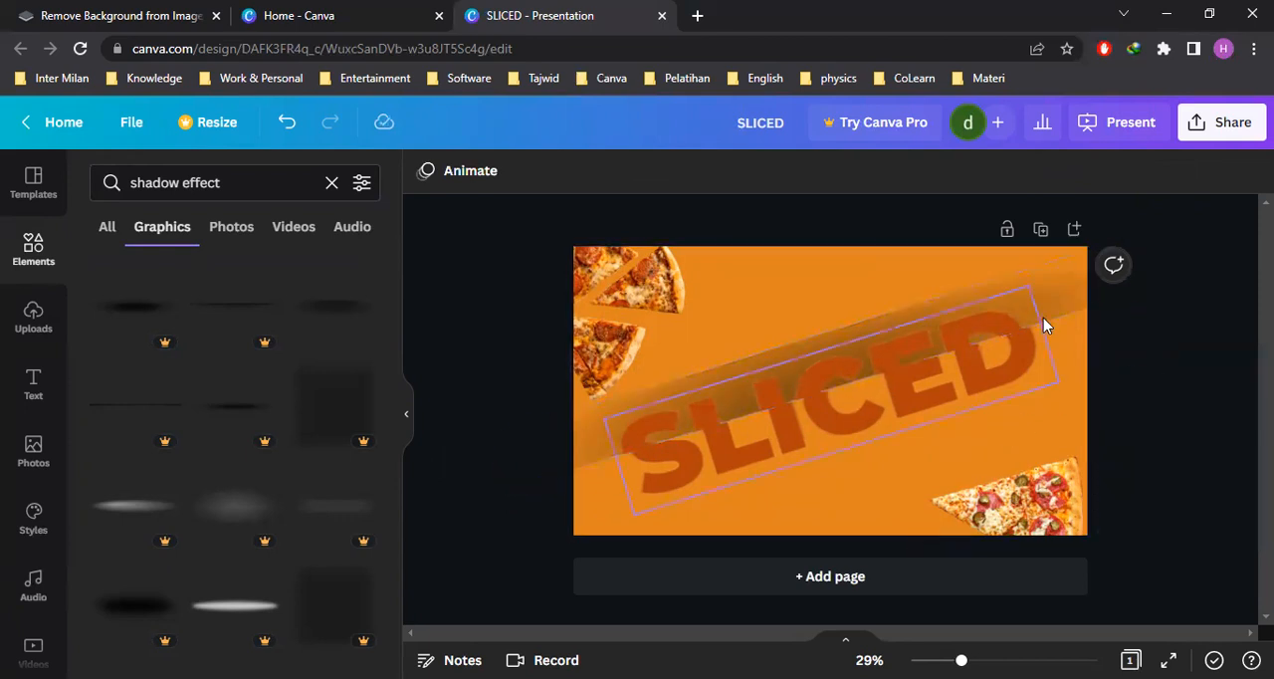
pyautogui.click(1053, 293)
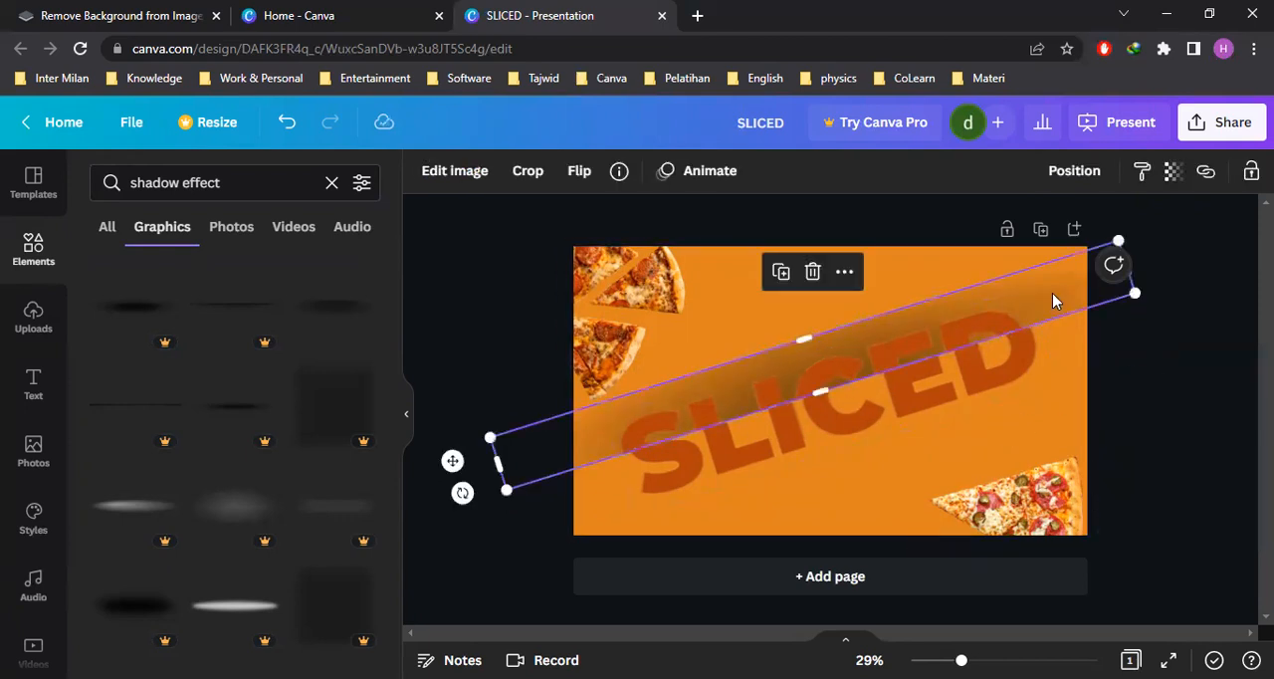
pyautogui.press('Down')
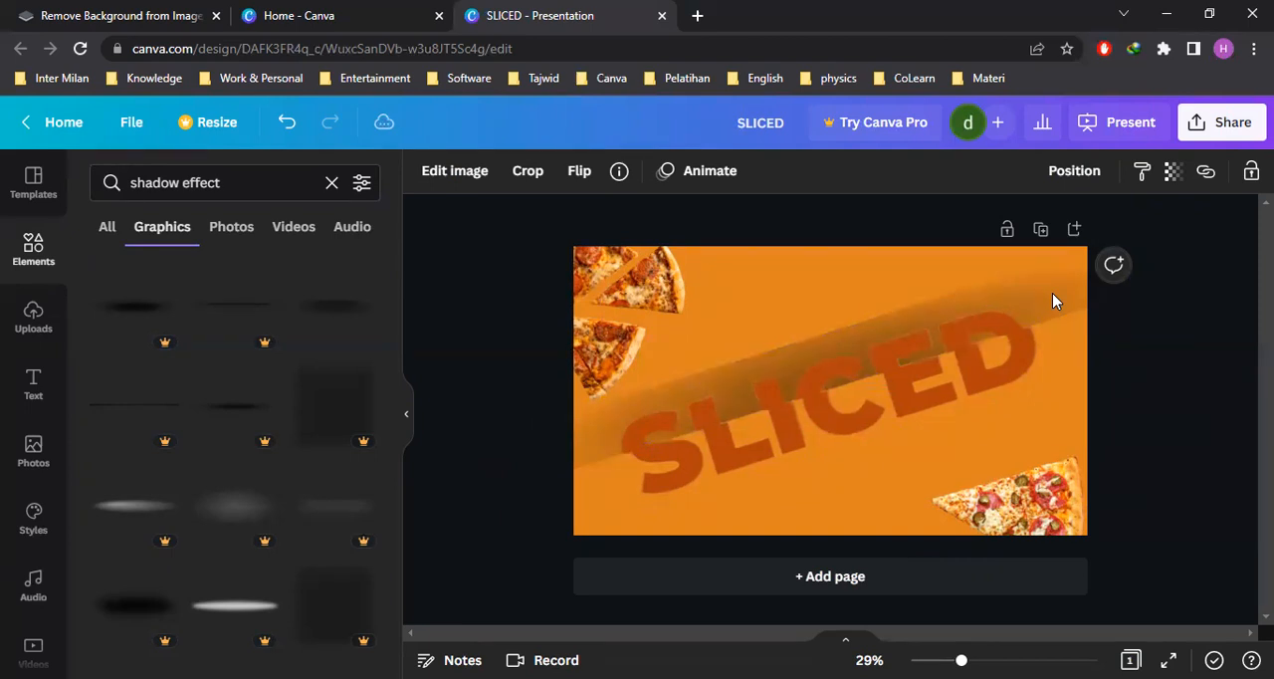
pyautogui.click(1177, 392)
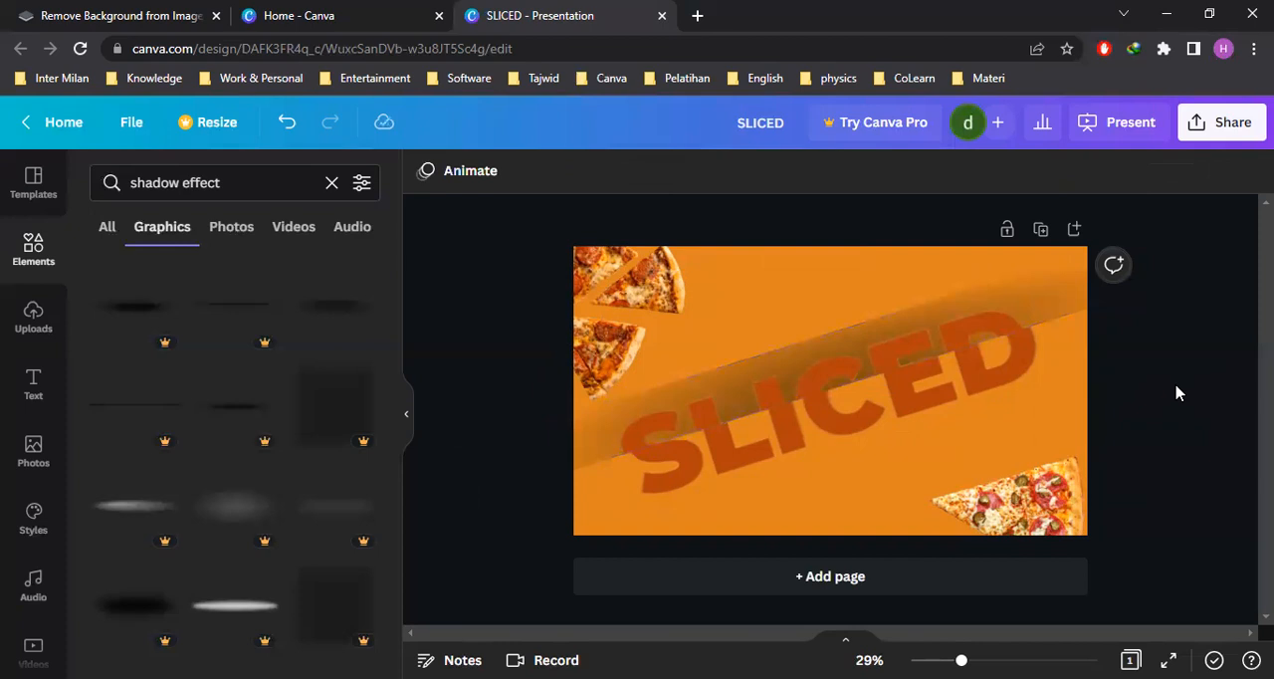
# Recrop the shadow's upper and lower edges into a thicker band with its dark part against the slice line
pyautogui.click(1024, 301)
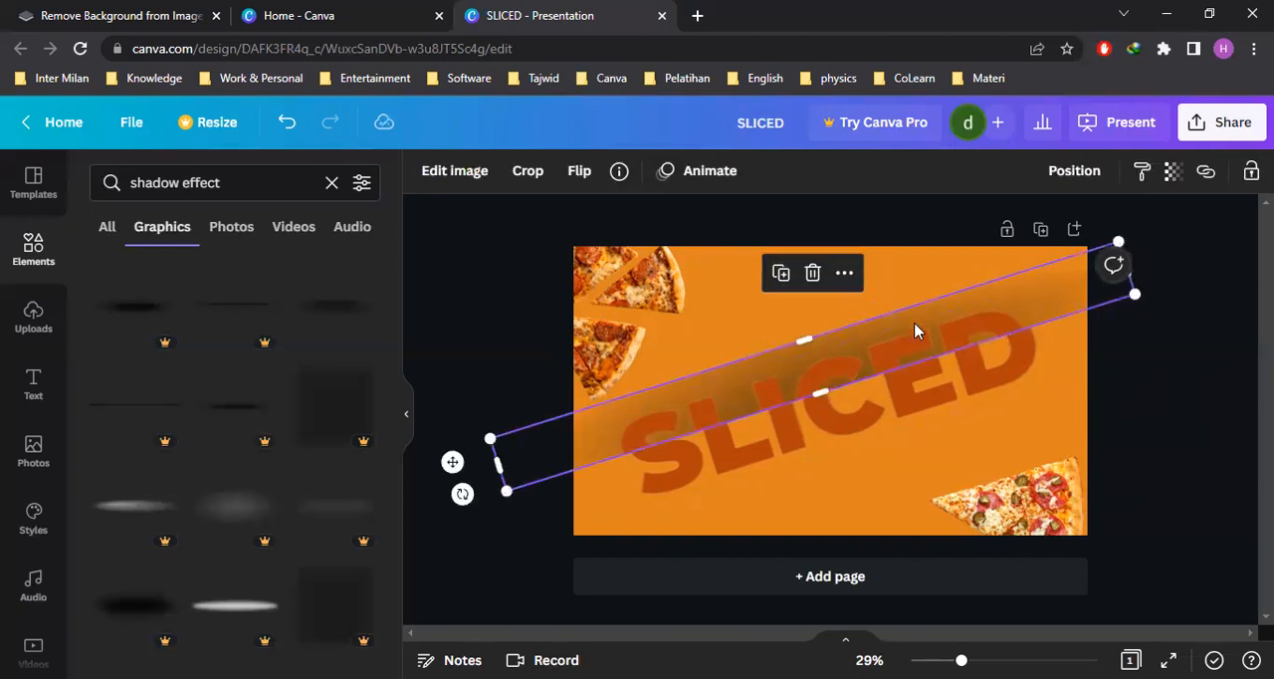
pyautogui.moveTo(803, 341)
pyautogui.mouseDown()
pyautogui.moveTo(816, 378)
pyautogui.moveTo(773, 249)
pyautogui.moveTo(805, 332)
pyautogui.mouseUp()
pyautogui.click(1181, 387)
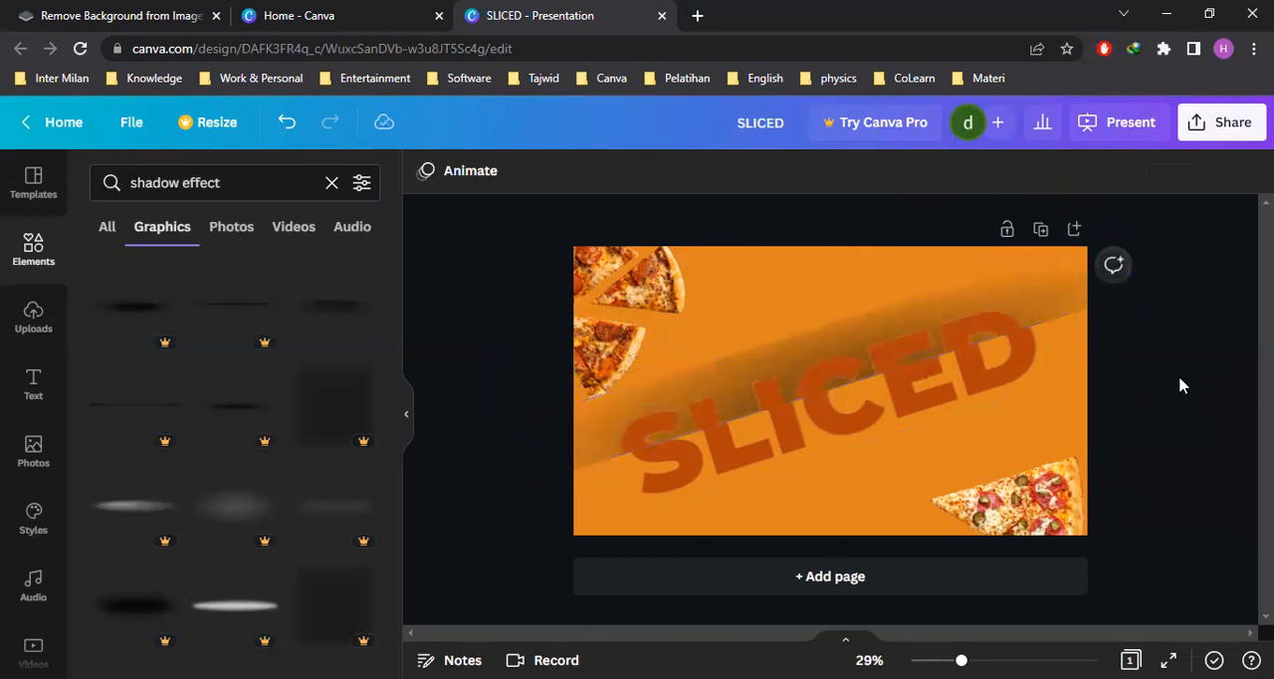
pyautogui.click(1033, 302)
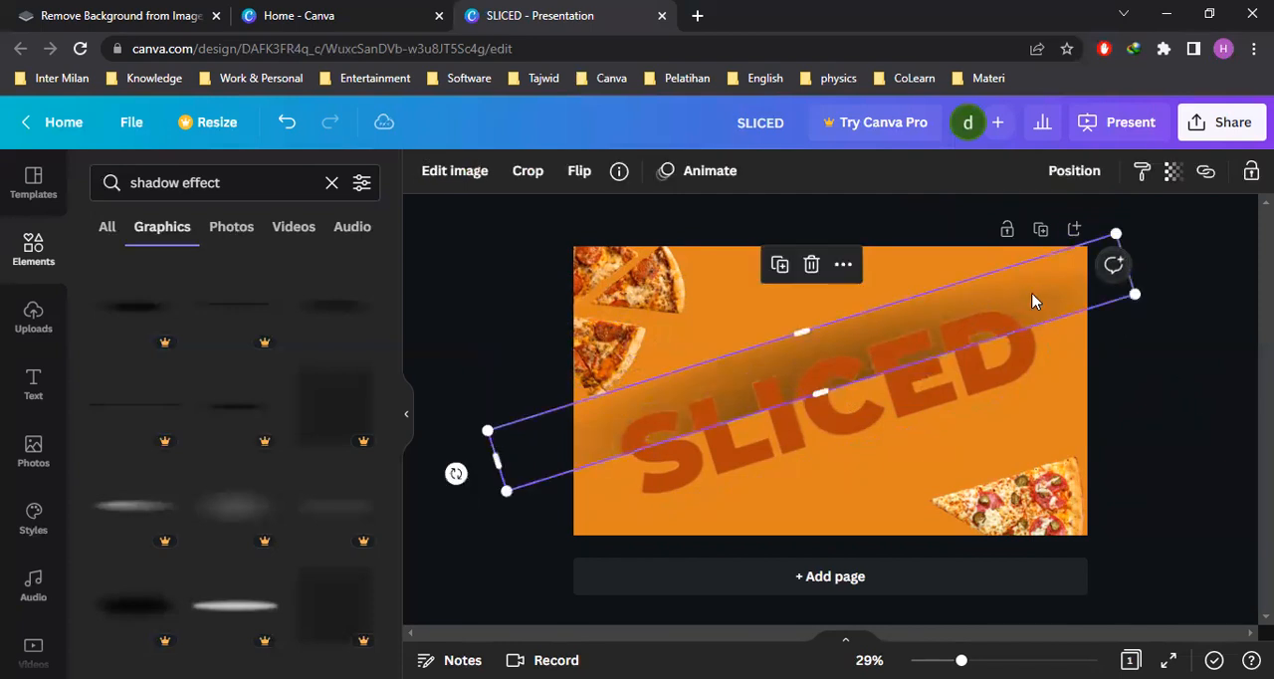
pyautogui.moveTo(821, 392); pyautogui.dragTo(783, 291)
pyautogui.moveTo(796, 336); pyautogui.dragTo(829, 390)
pyautogui.click(1191, 415)
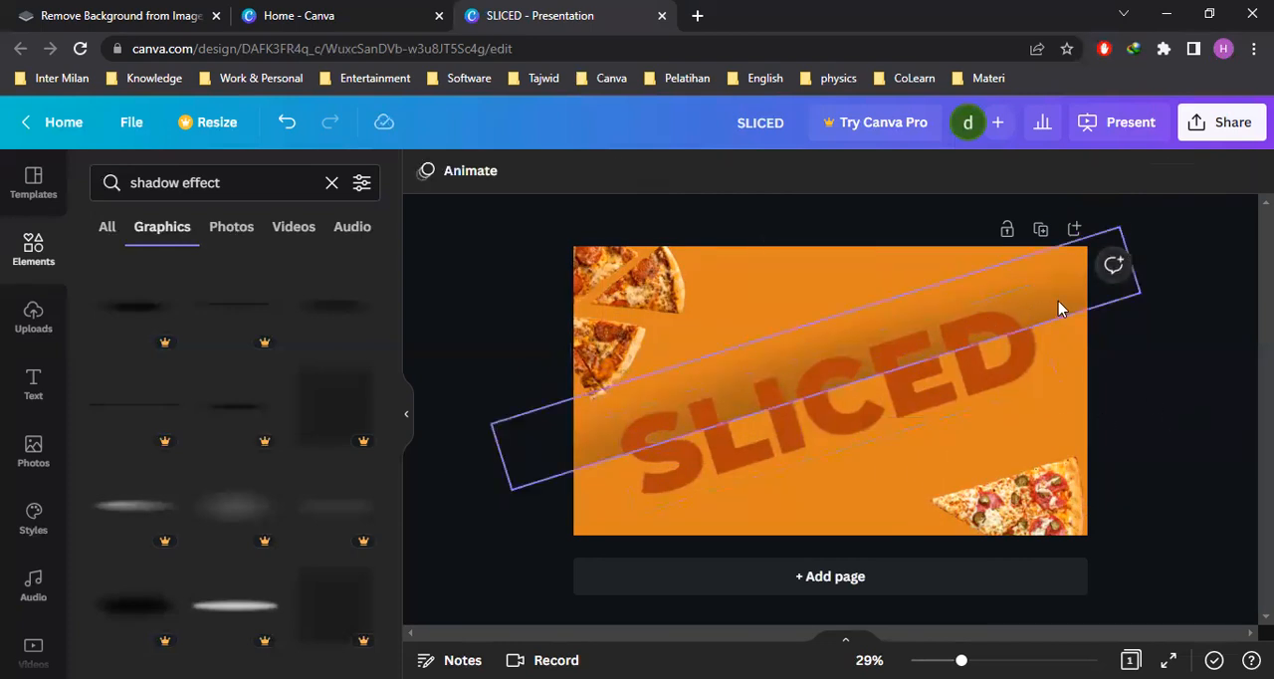
# Fine-tune the recropped shadow's position so its dark lower edge sits exactly on the title's slice line
pyautogui.click(1058, 301)
pyautogui.press('Escape')
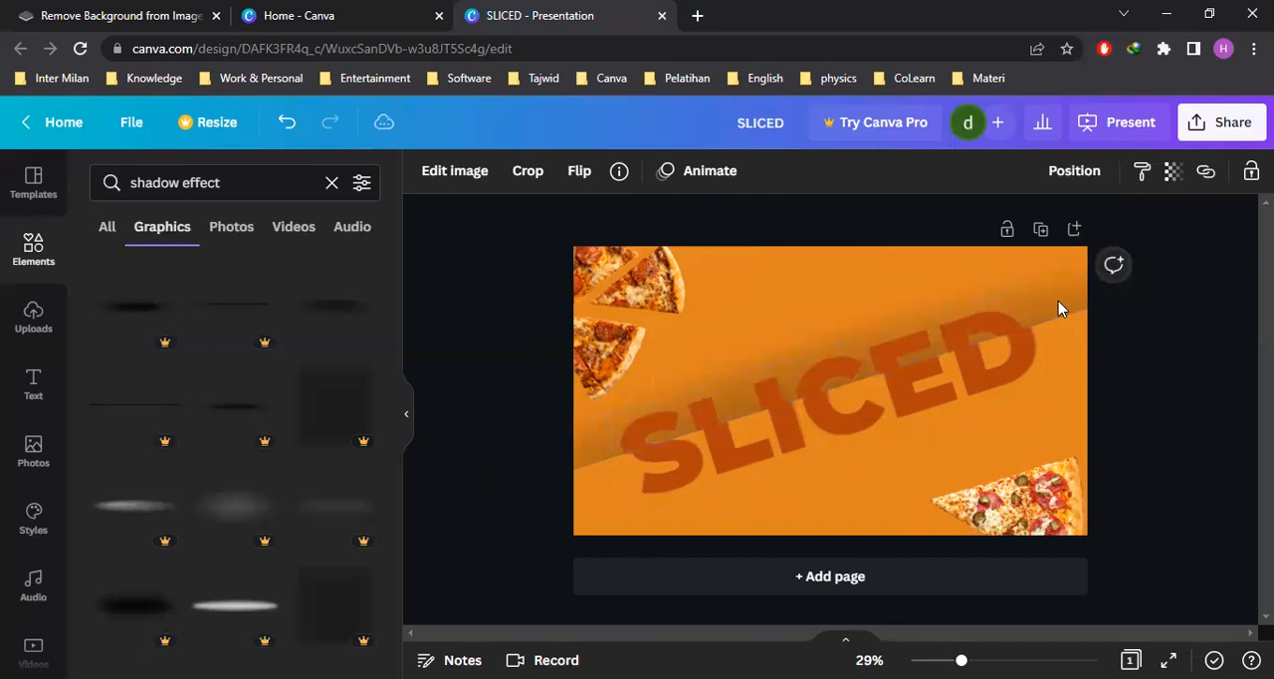
pyautogui.click(1058, 300)
pyautogui.press('Escape')
pyautogui.click(1058, 301)
pyautogui.click(1169, 409)
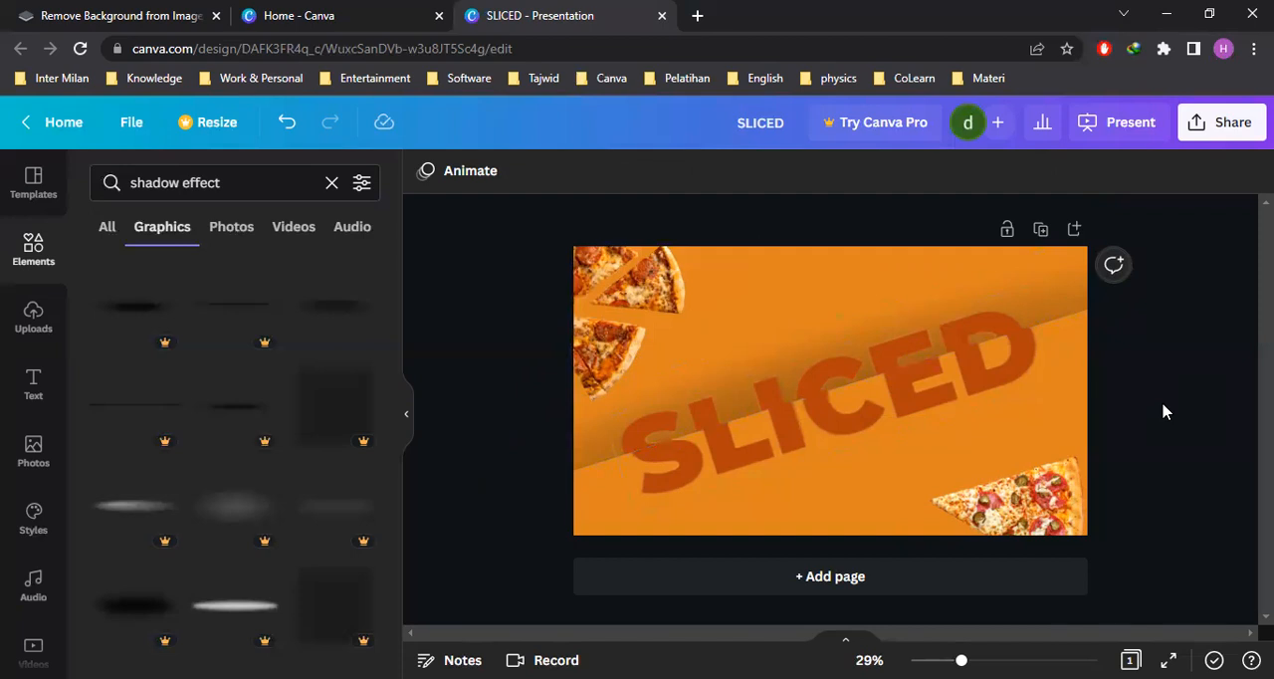
# Search the elements library for "thank you" and limit the results to graphics
pyautogui.click(404, 418)
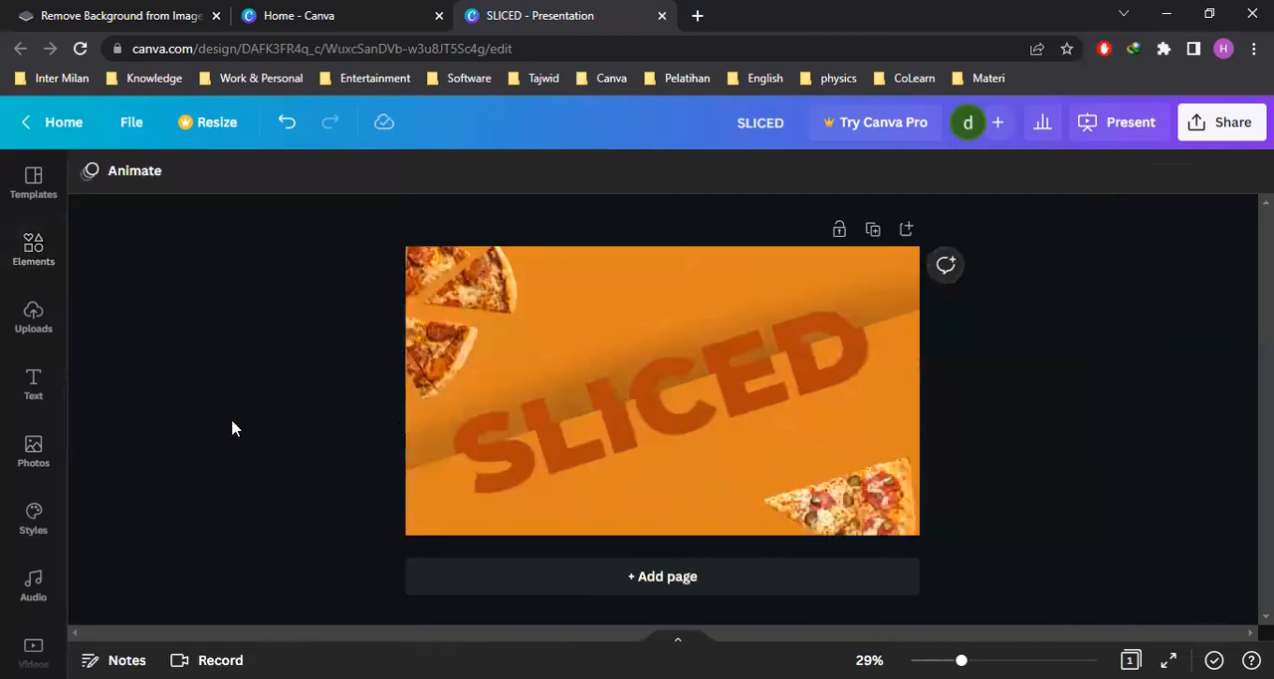
pyautogui.click(33, 386)
pyautogui.click(33, 254)
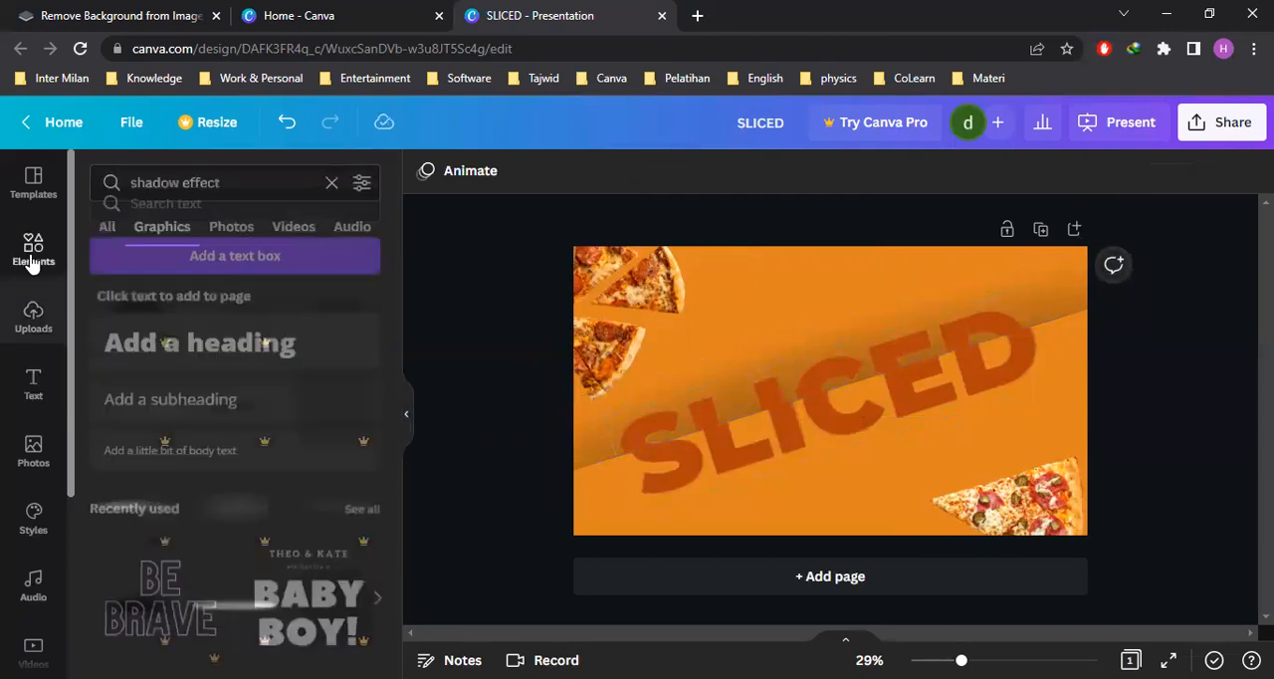
pyautogui.click(332, 182)
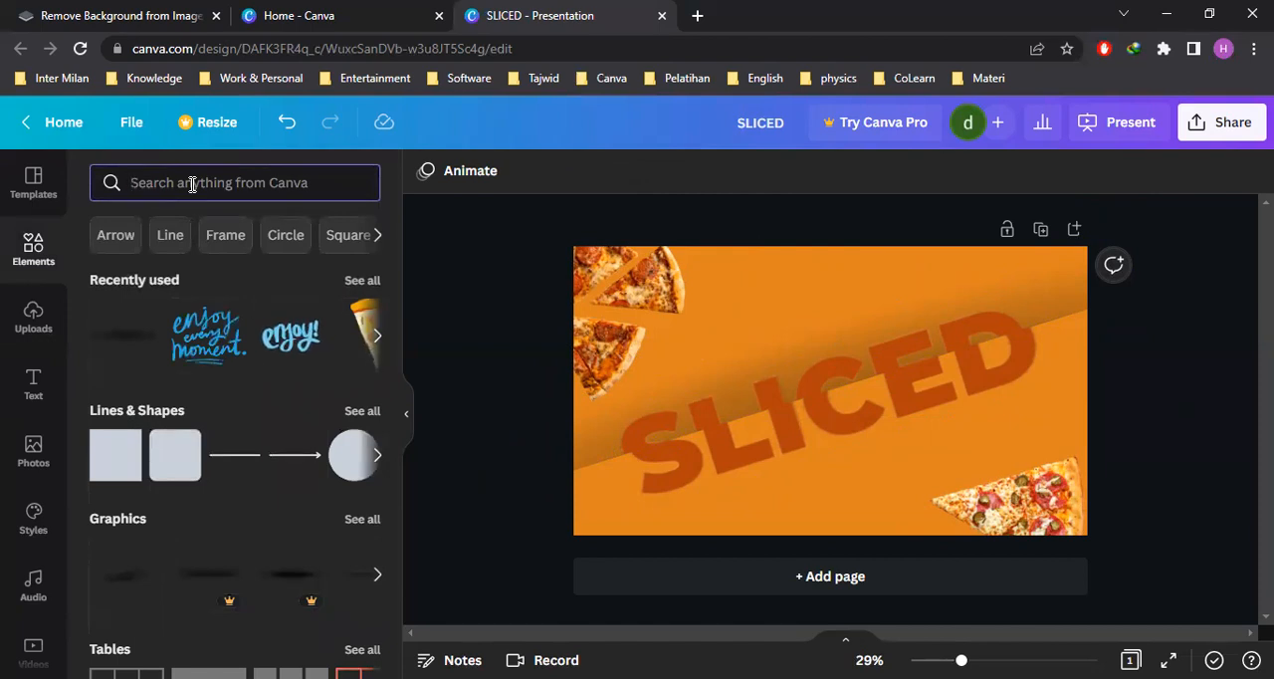
pyautogui.write('thanks')
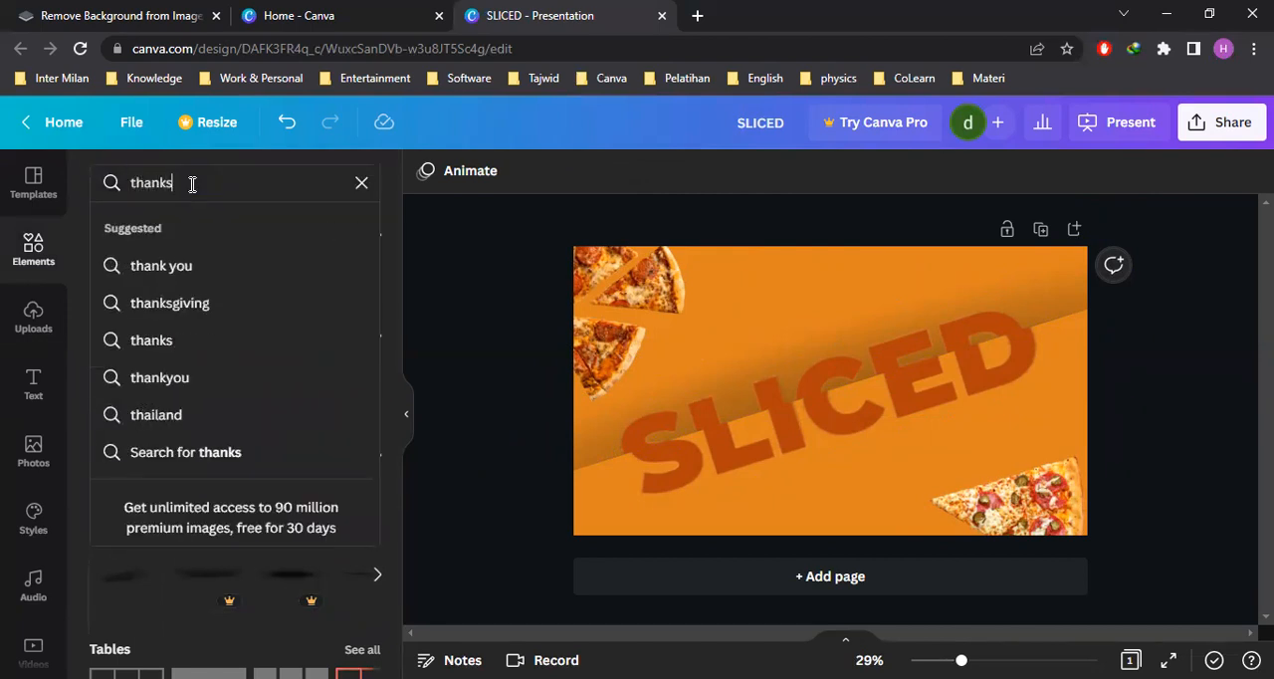
pyautogui.click(185, 267)
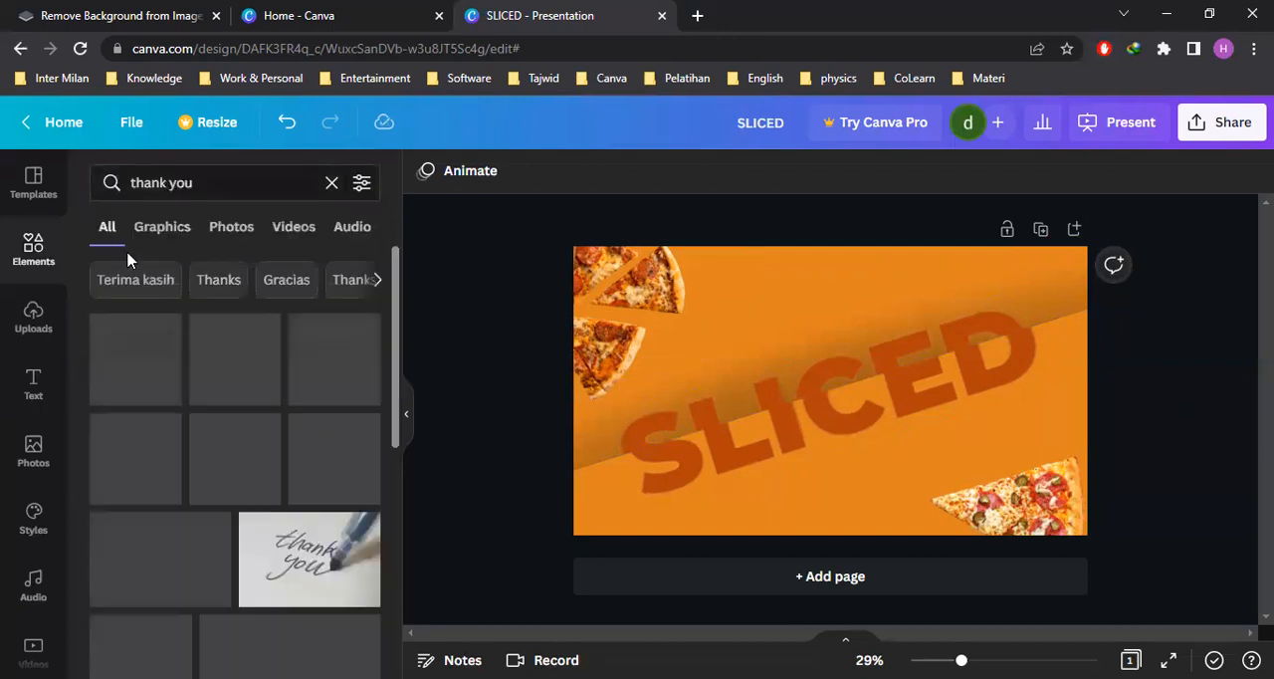
pyautogui.click(163, 231)
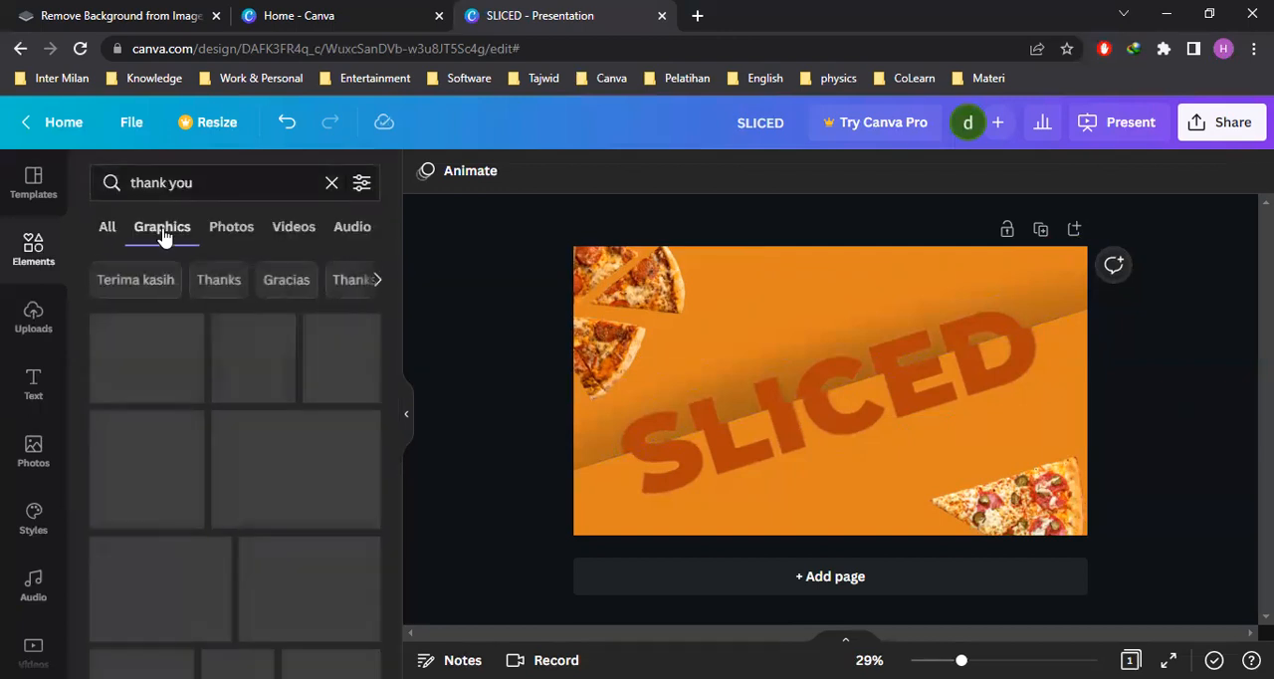
# Add the teal and yellow THANK YOU sticker with the white cloud background to the page
pyautogui.scroll(-3, 283, 393)
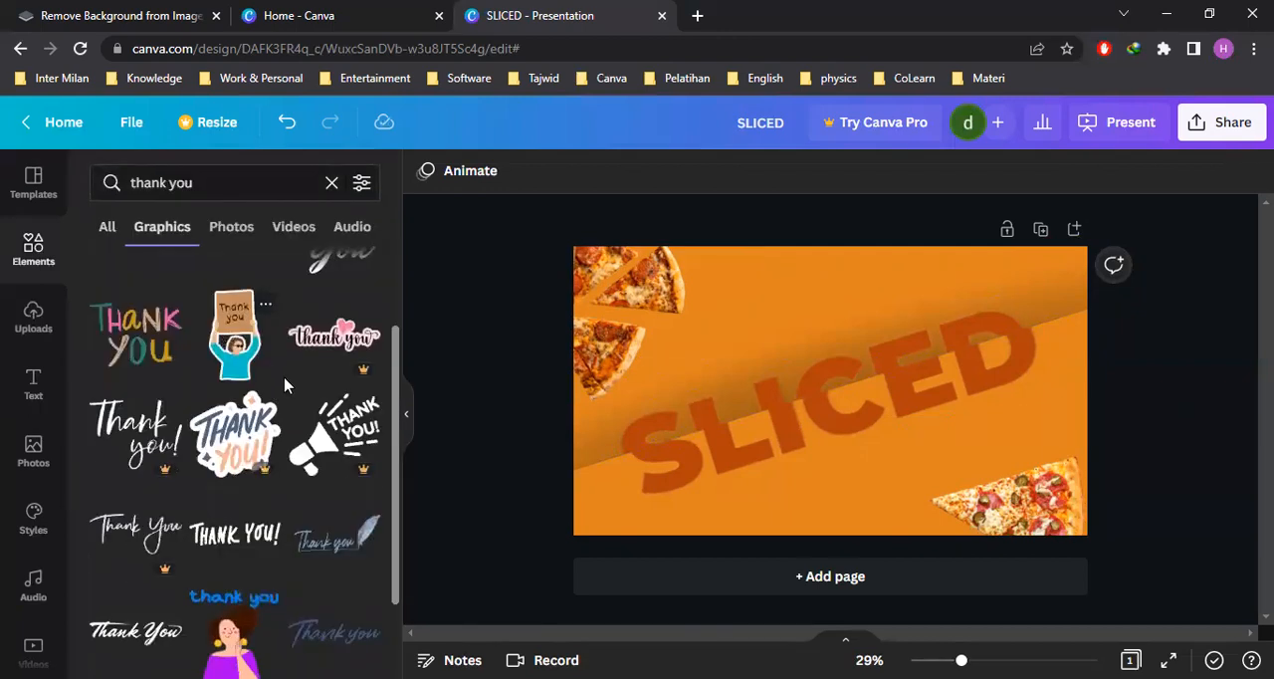
pyautogui.scroll(3, 292, 379)
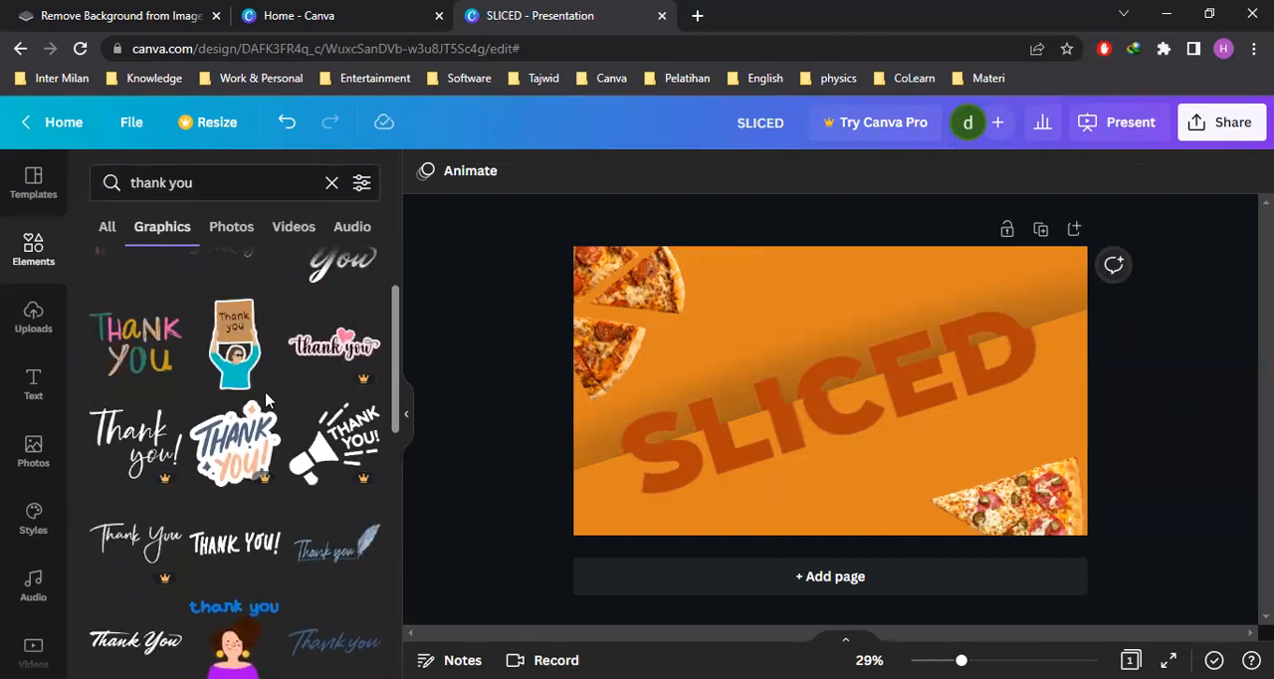
pyautogui.scroll(2, 290, 379)
pyautogui.scroll(-10, 299, 393)
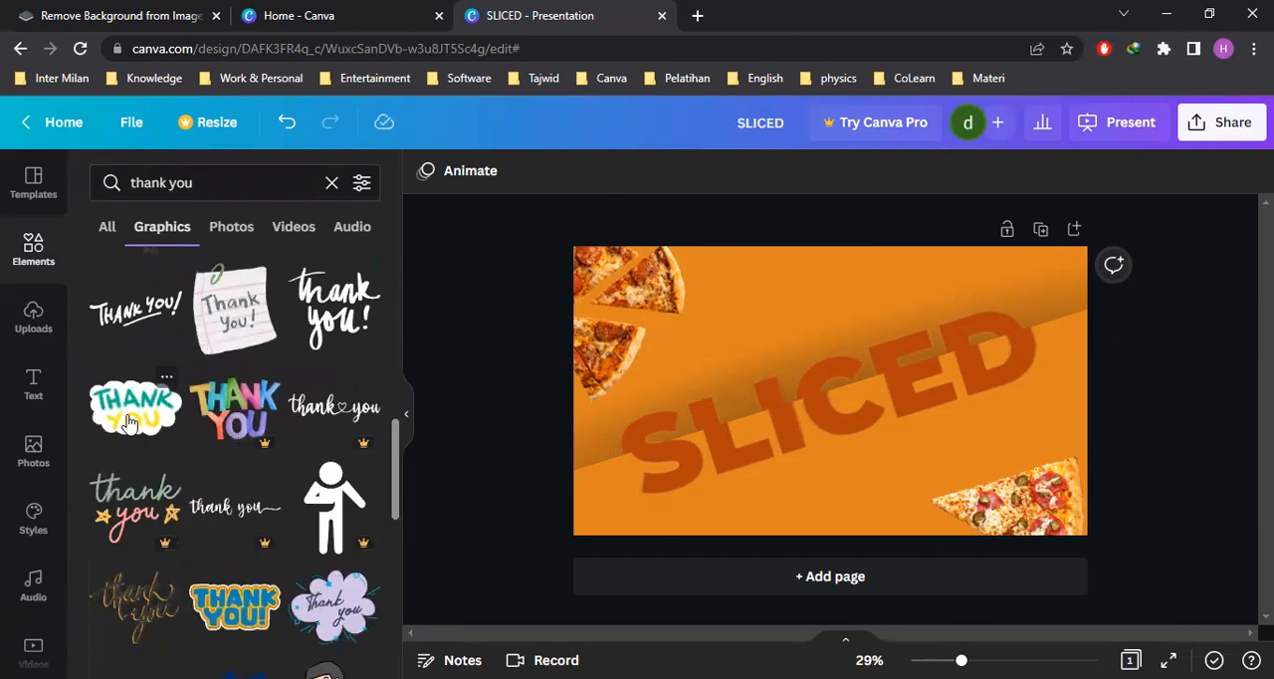
pyautogui.click(127, 422)
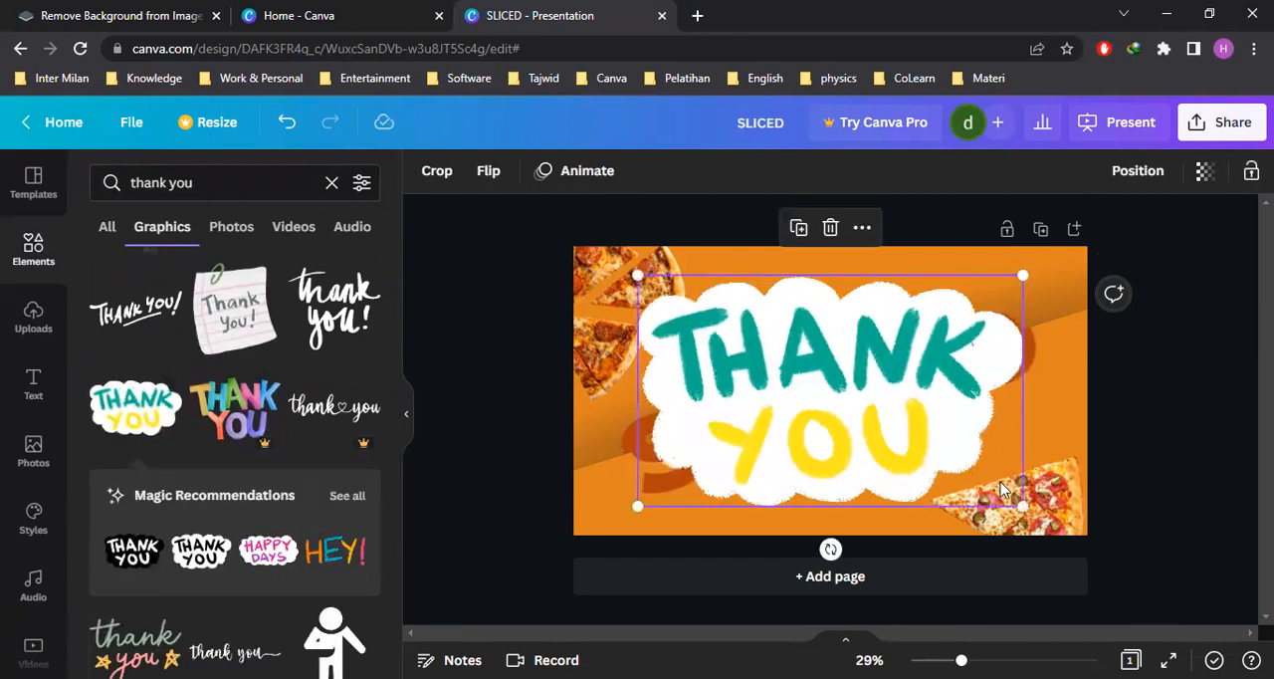
# Shrink the THANK YOU sticker and place it below the title, just left of the lower pizza slice
pyautogui.moveTo(949, 453); pyautogui.dragTo(873, 484)
pyautogui.moveTo(800, 437); pyautogui.dragTo(854, 485)
pyautogui.moveTo(925, 532); pyautogui.dragTo(946, 441)
pyautogui.moveTo(883, 484); pyautogui.dragTo(872, 489)
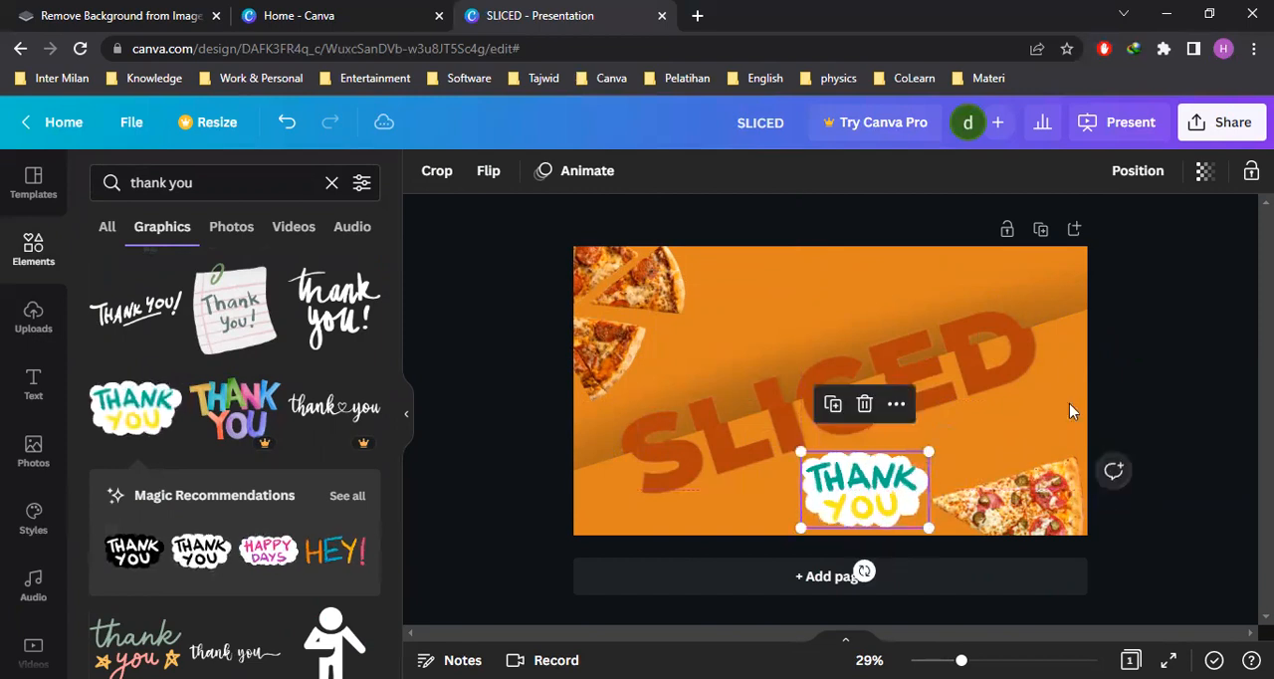
pyautogui.click(1129, 387)
pyautogui.click(405, 416)
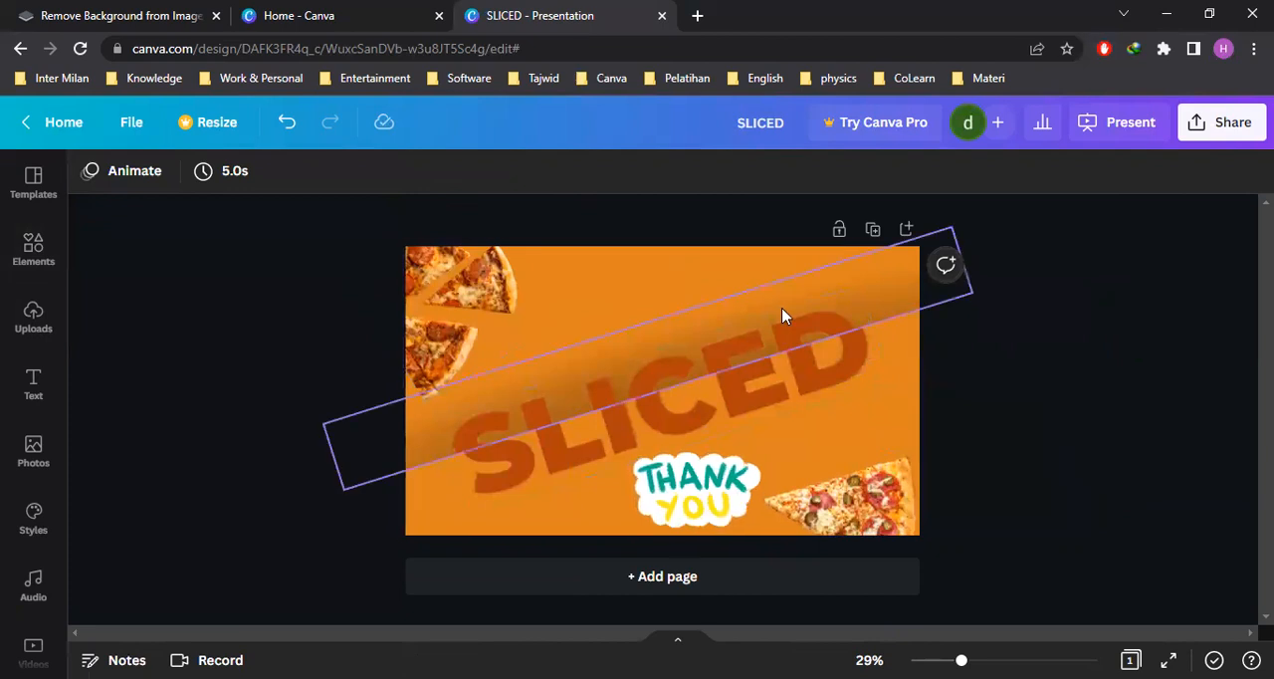
# Open the design's download options and set the file type to GIF
pyautogui.click(1228, 125)
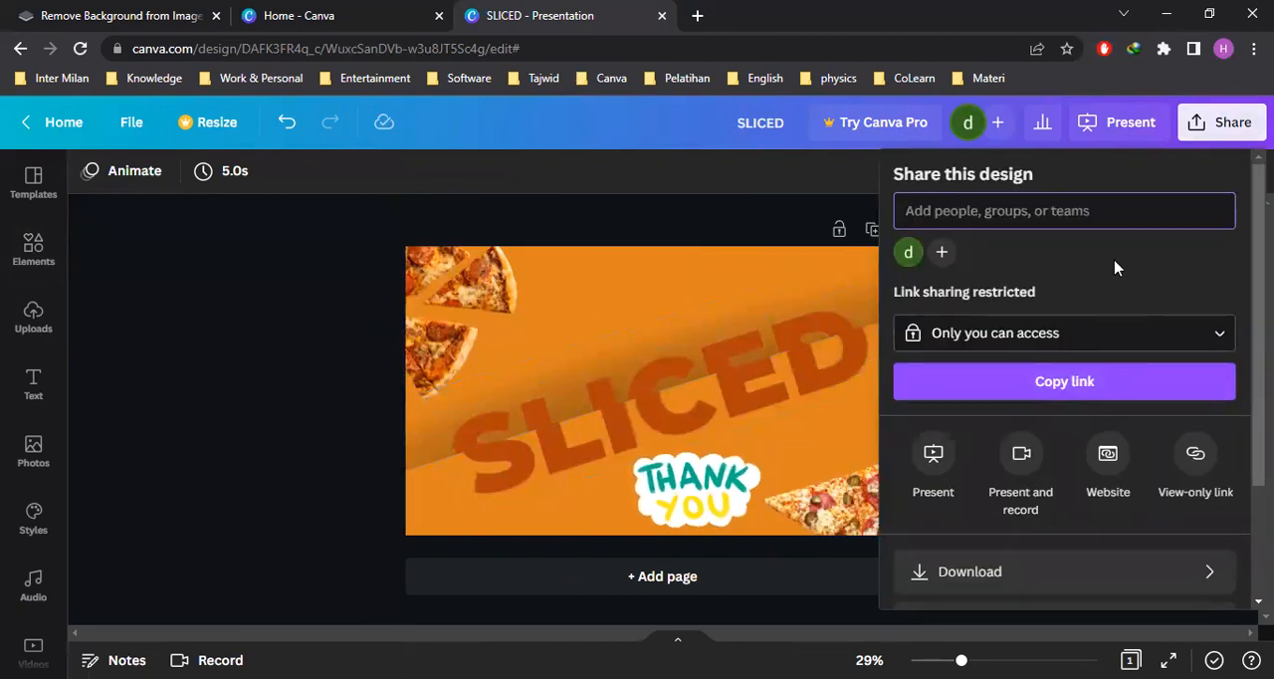
pyautogui.click(1112, 577)
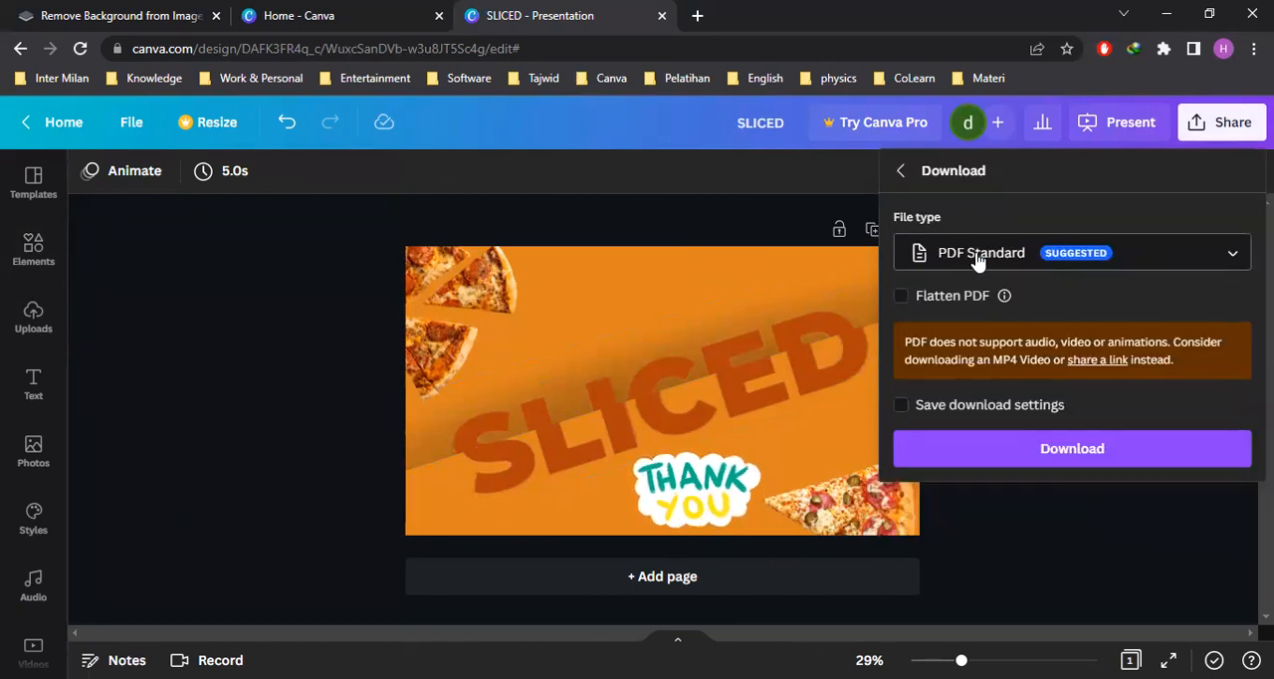
pyautogui.click(1117, 255)
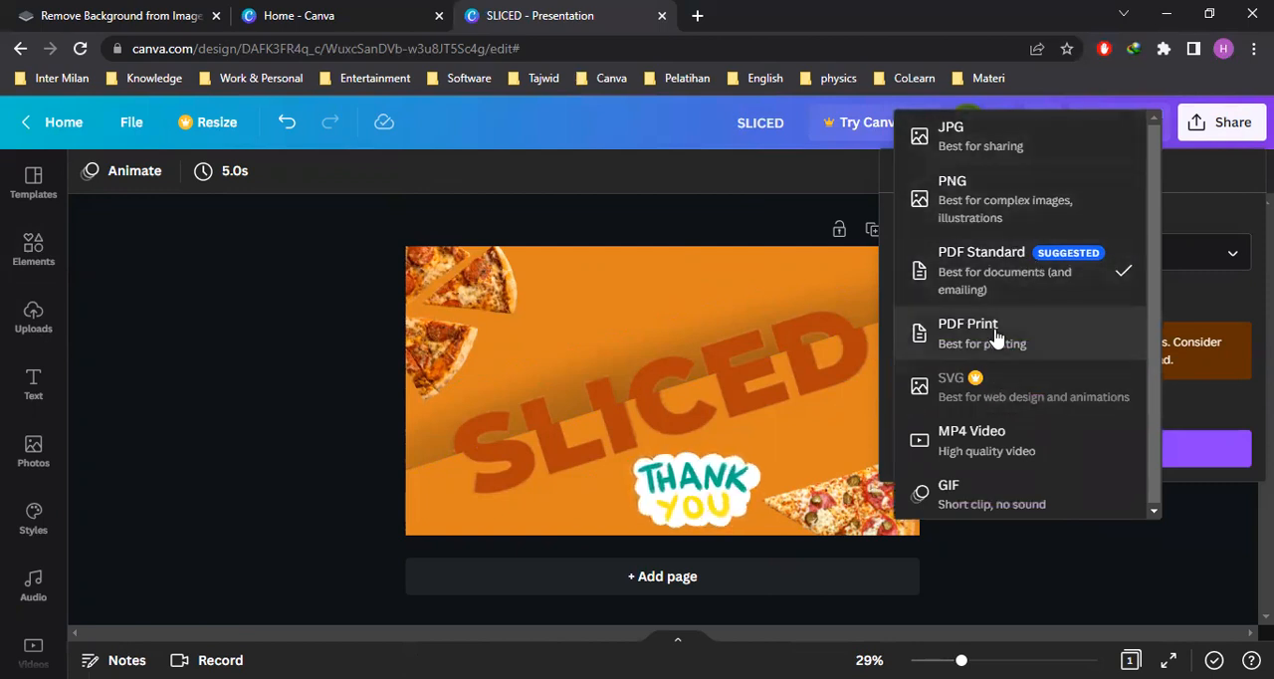
pyautogui.click(959, 505)
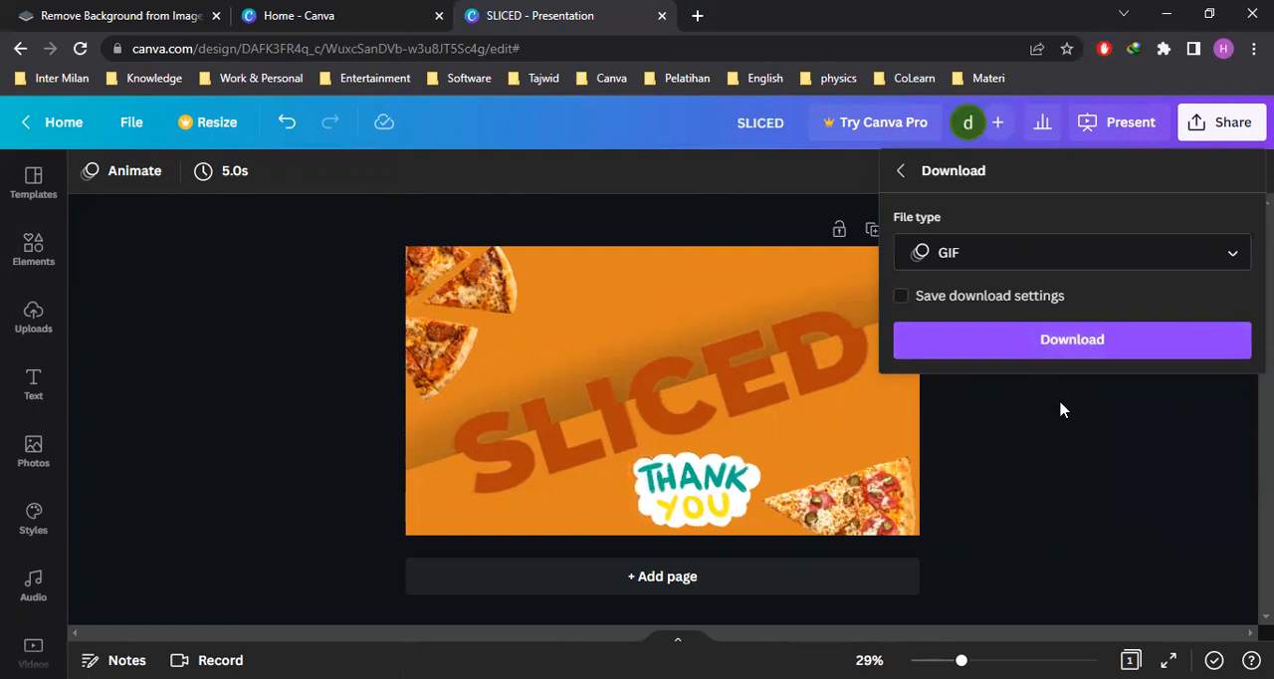
# Download the SLICED design as a GIF and dismiss the download summary
pyautogui.click(1058, 351)
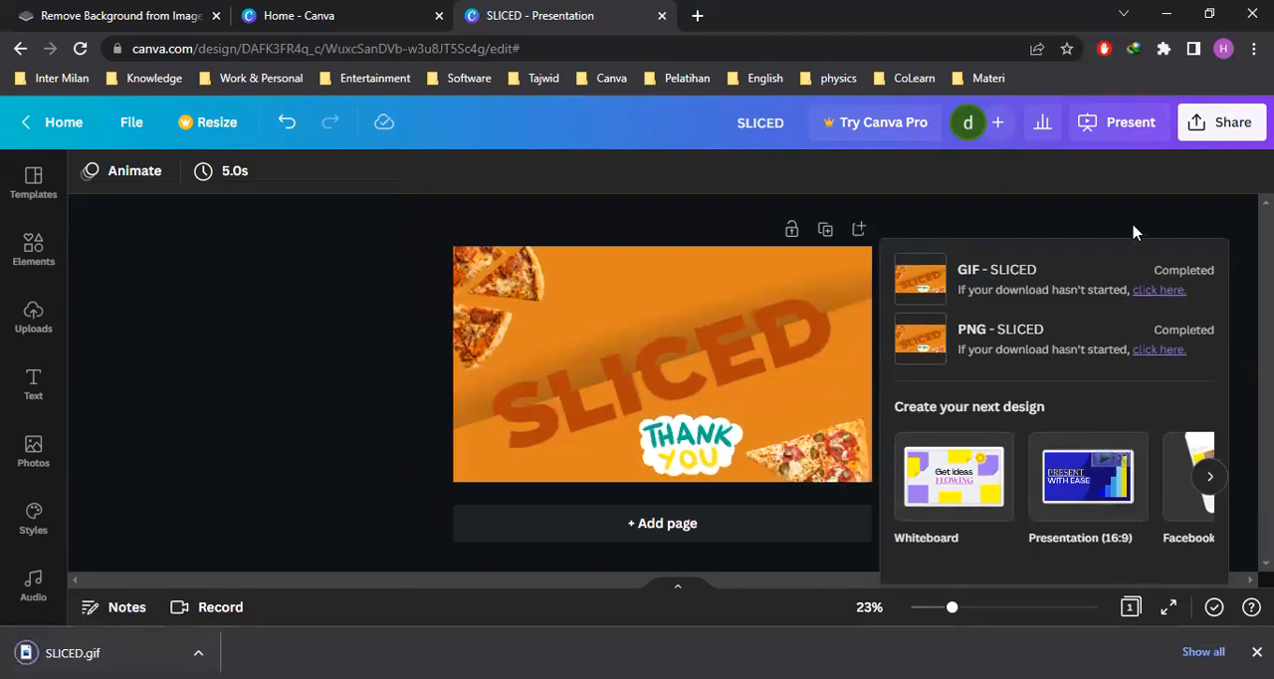
pyautogui.click(1133, 225)
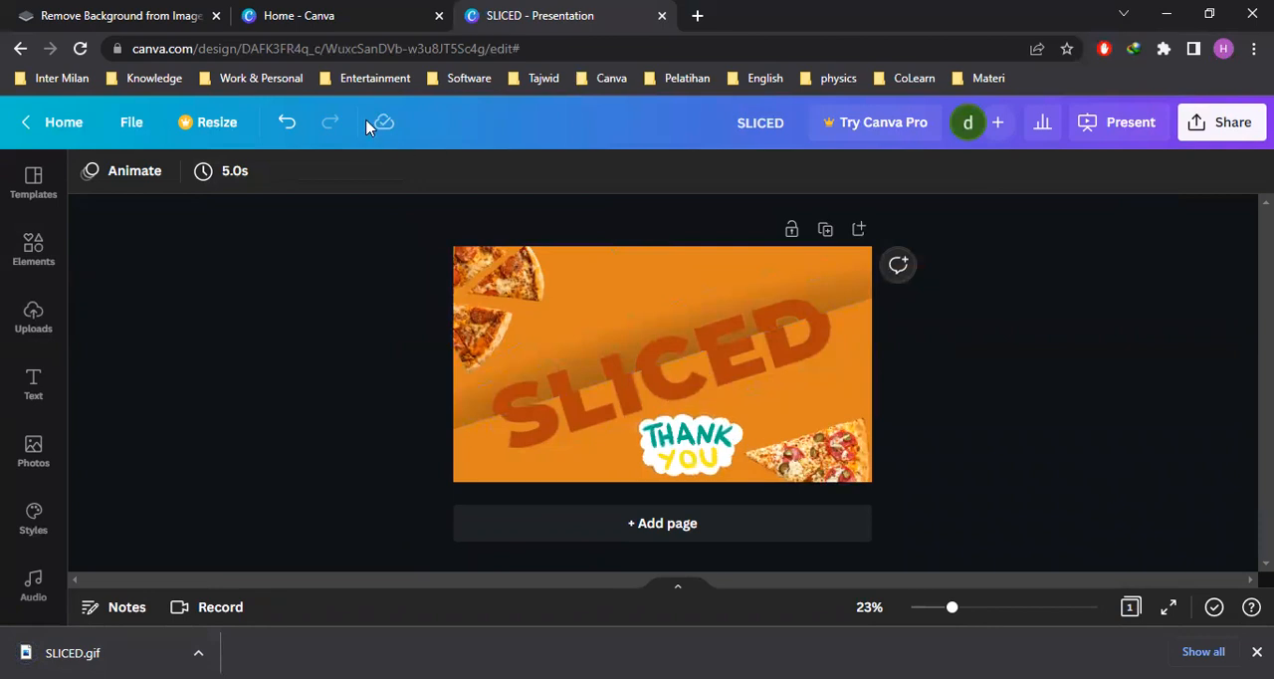
# Switch to File Explorer and check the downloaded SLICED.gif in the Downloads folder
pyautogui.click(361, 17)
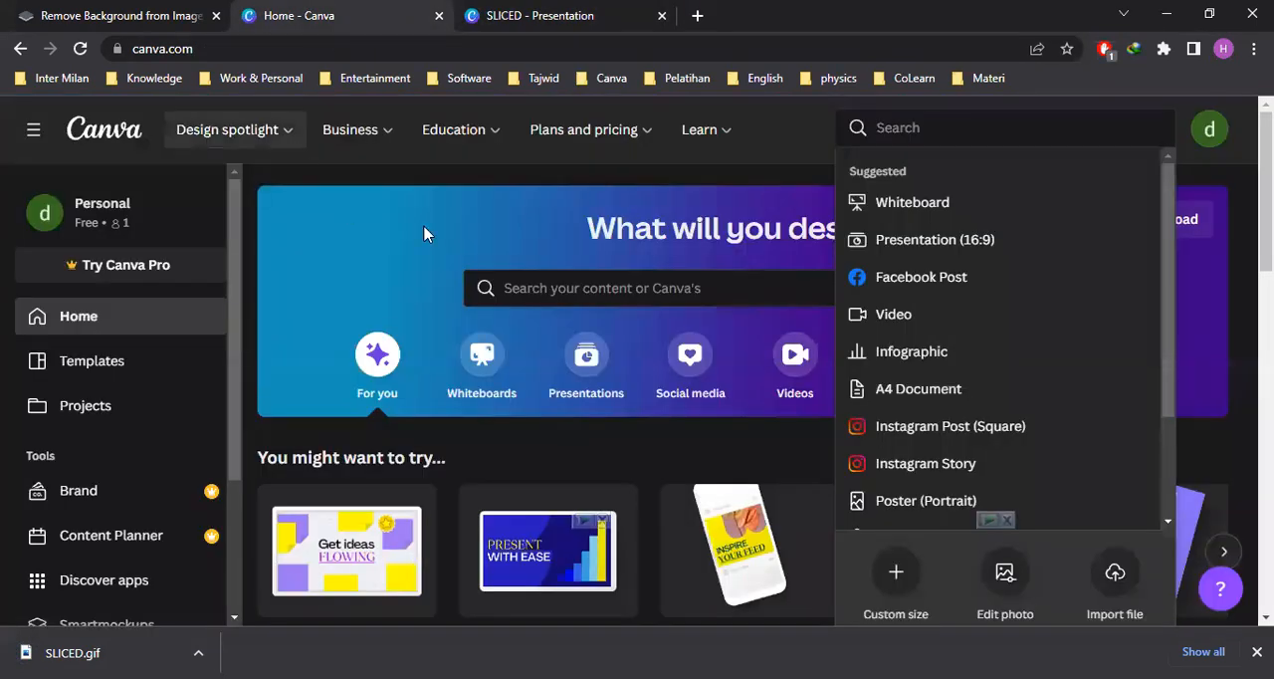
pyautogui.click(1238, 149)
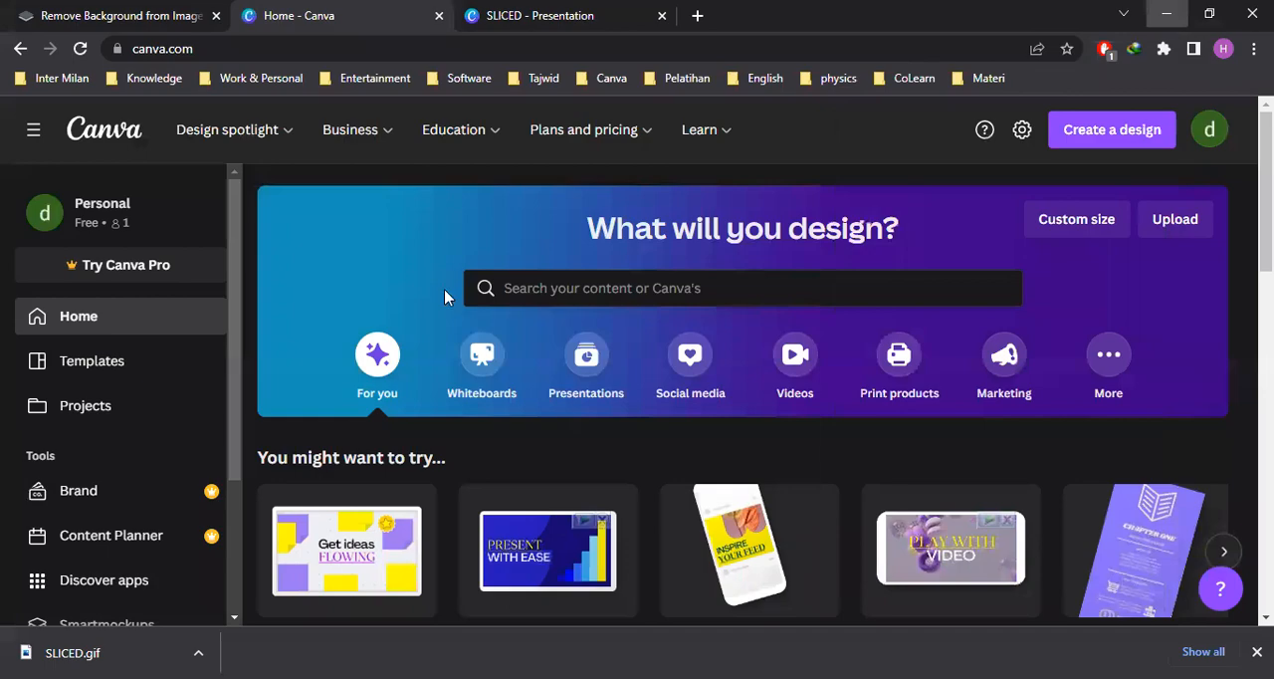
pyautogui.hotkey('alt', 'Tab')
pyautogui.click(606, 215)
pyautogui.click(661, 205)
pyautogui.click(634, 208)
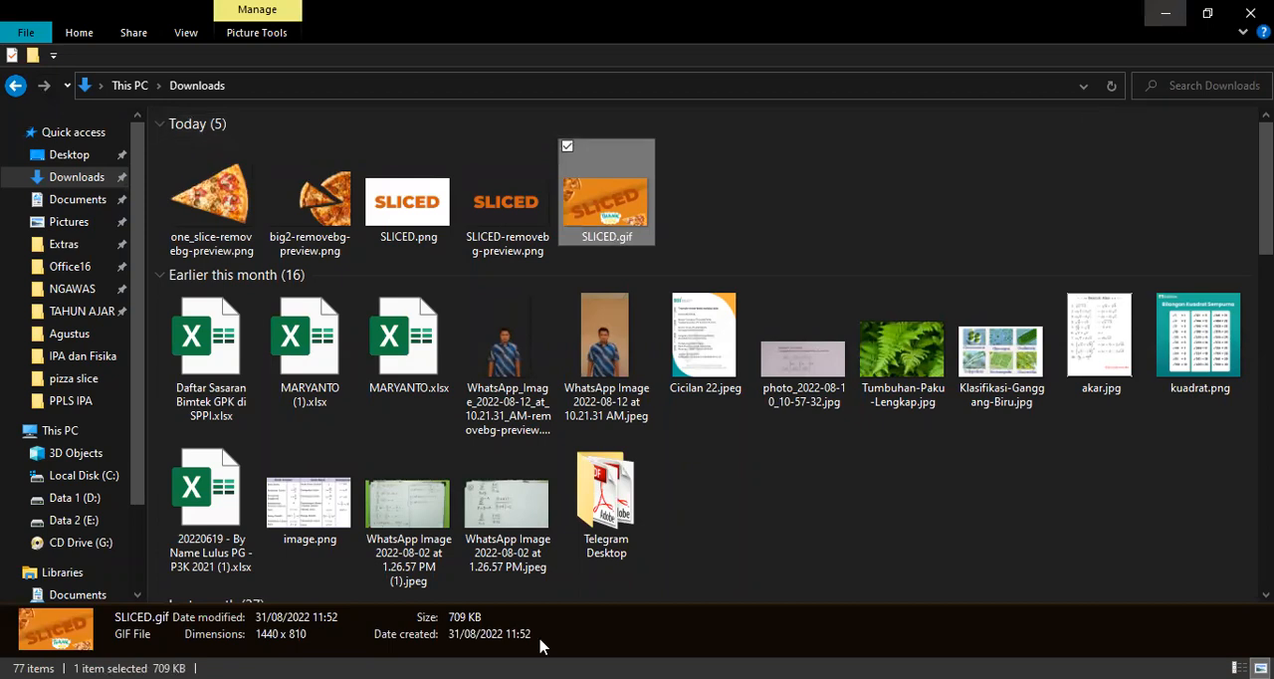
# Return to Canva in the browser and close the SLICED presentation
pyautogui.hotkey('alt', 'Tab')
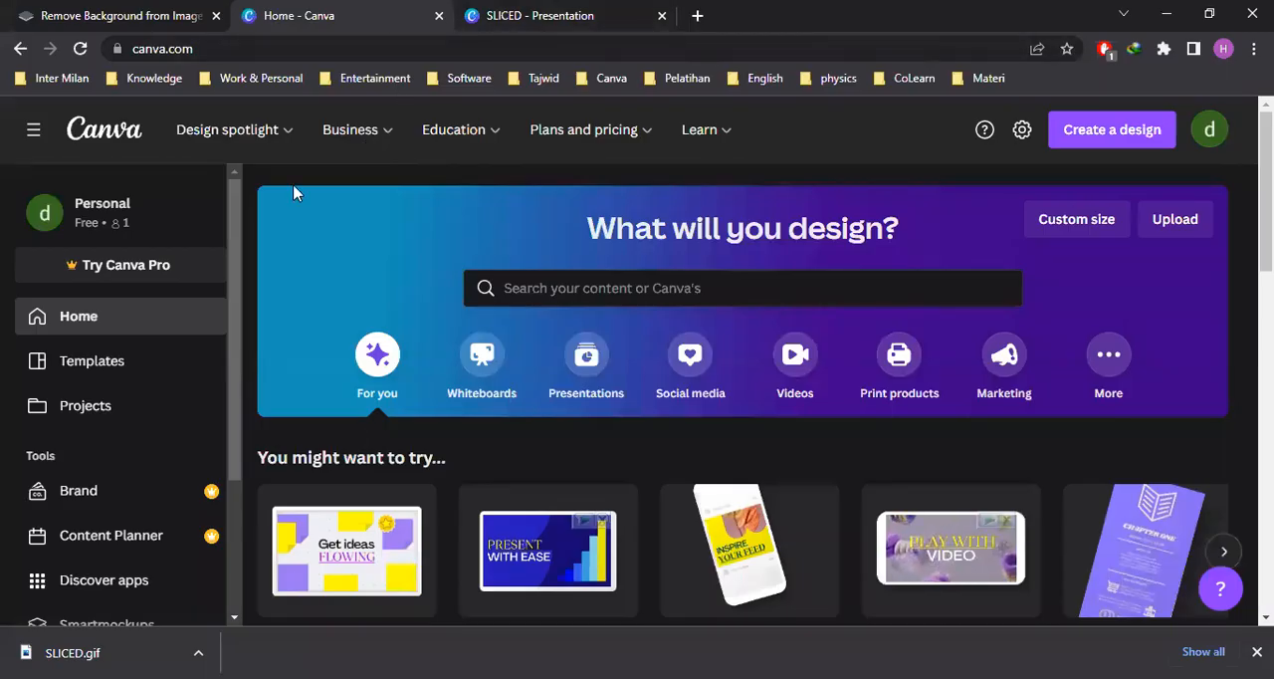
pyautogui.click(574, 15)
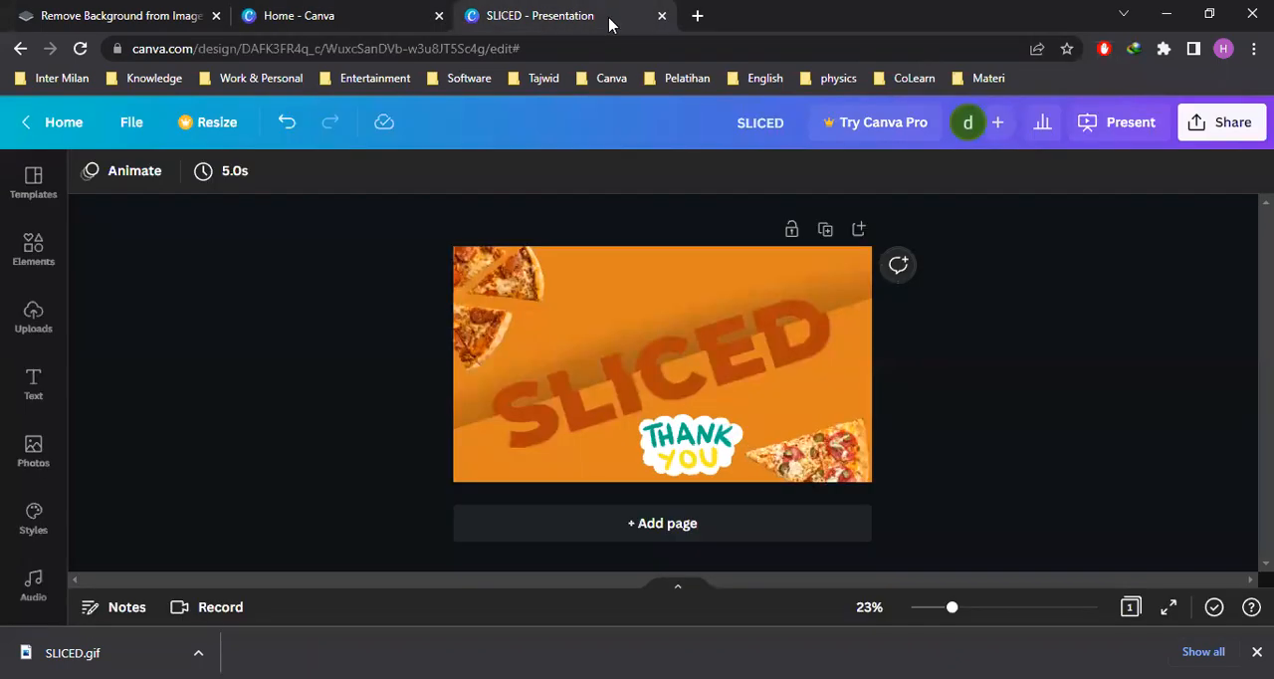
pyautogui.click(661, 19)
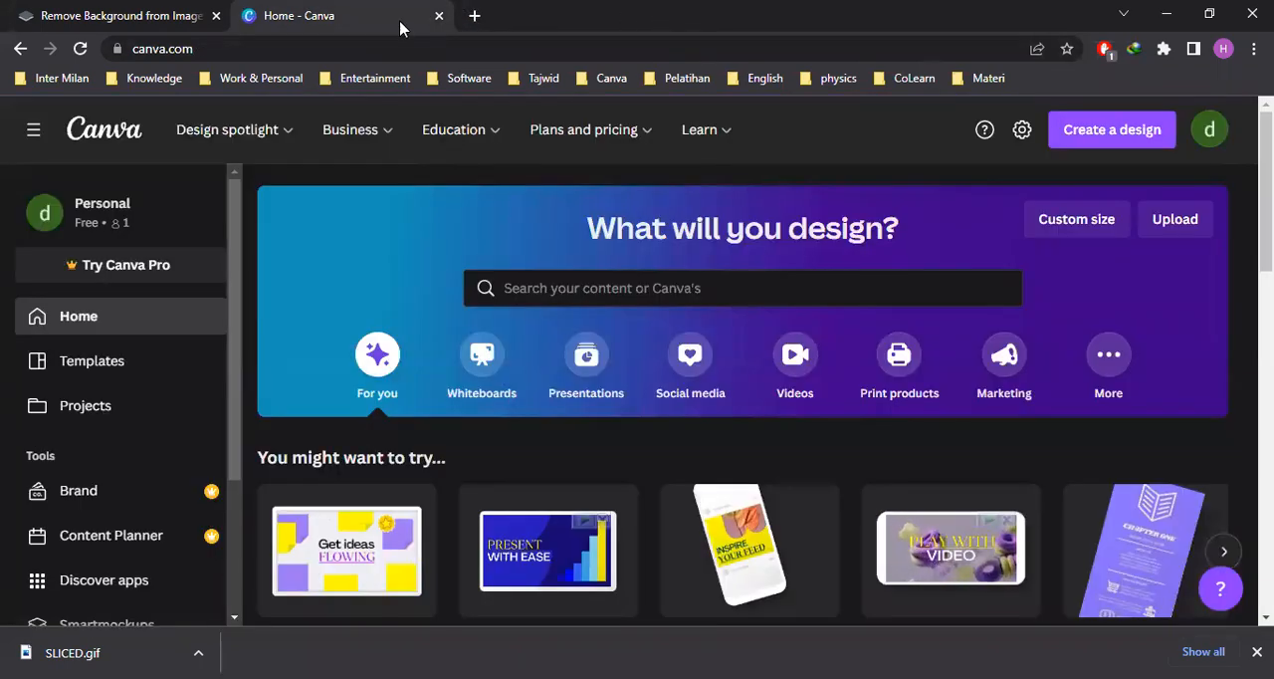
# Create a blank Video design, collapse its templates and timeline, and dismiss the browser's download bar
pyautogui.click(1112, 132)
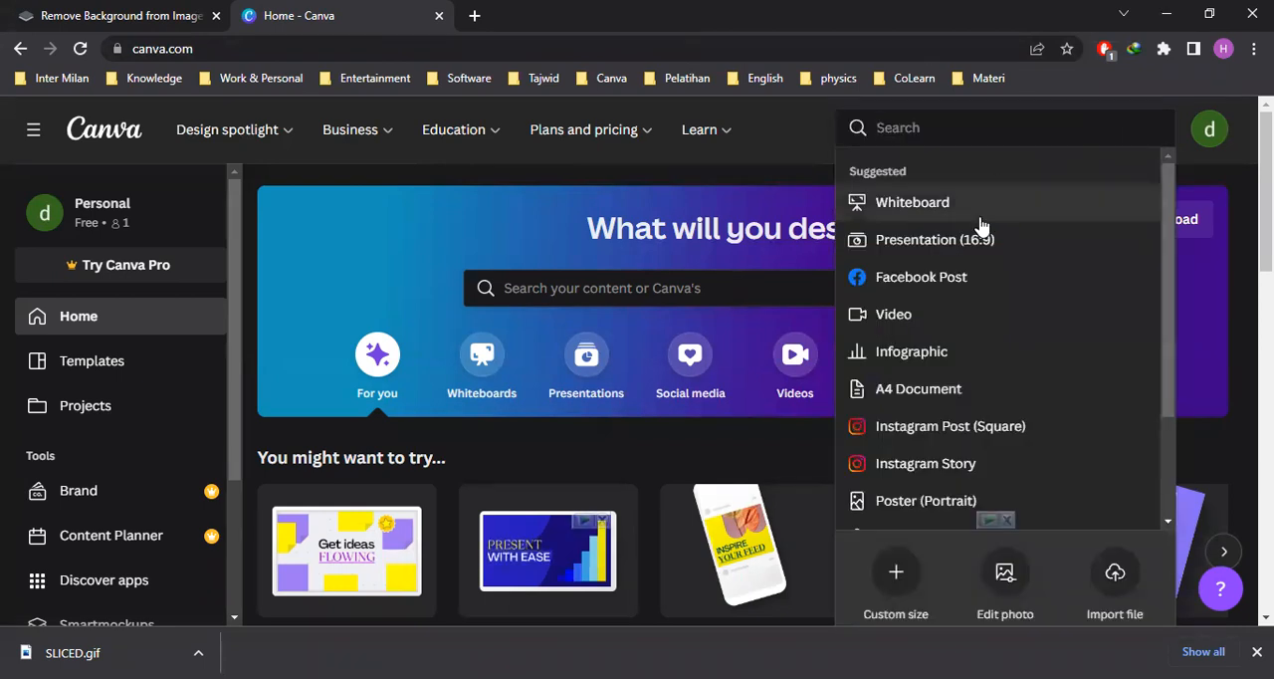
pyautogui.click(913, 318)
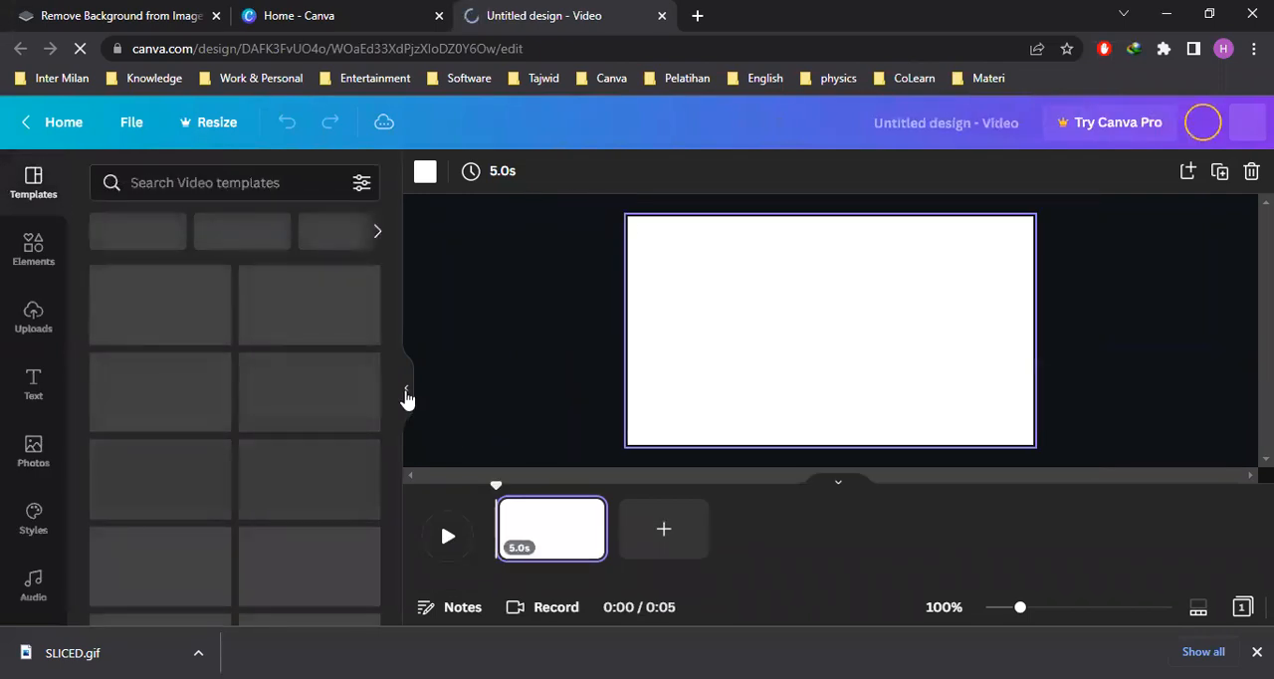
pyautogui.click(406, 400)
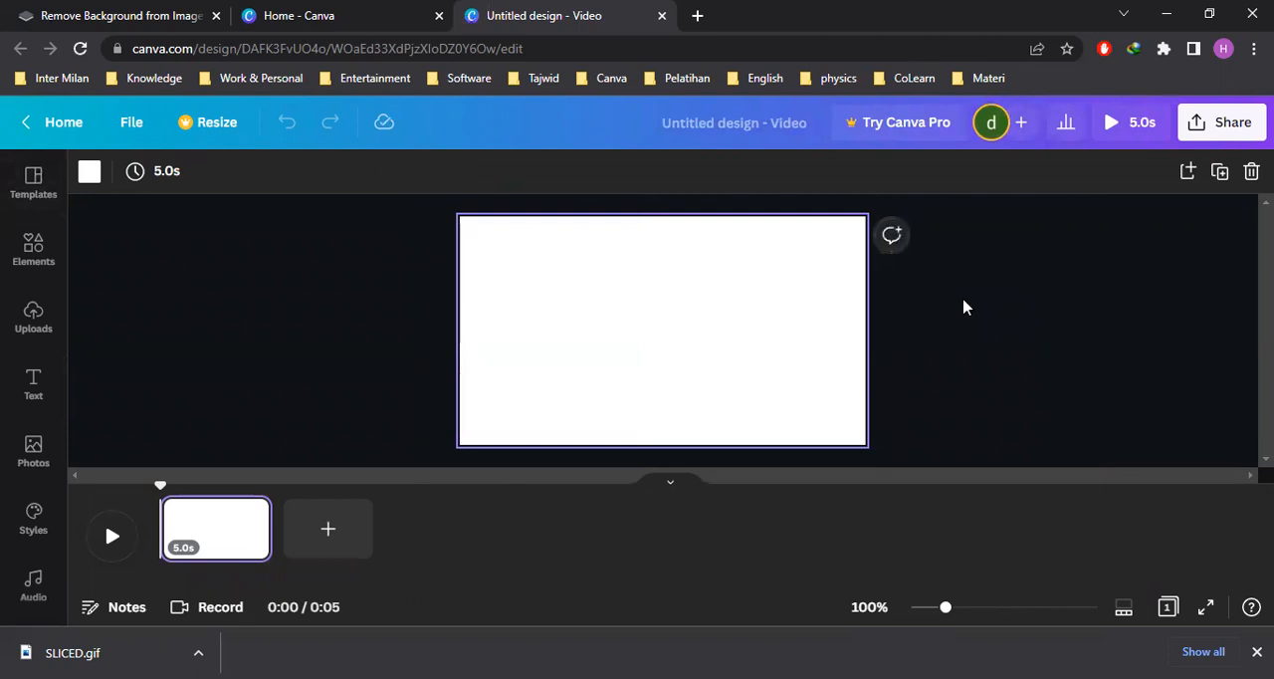
pyautogui.click(672, 481)
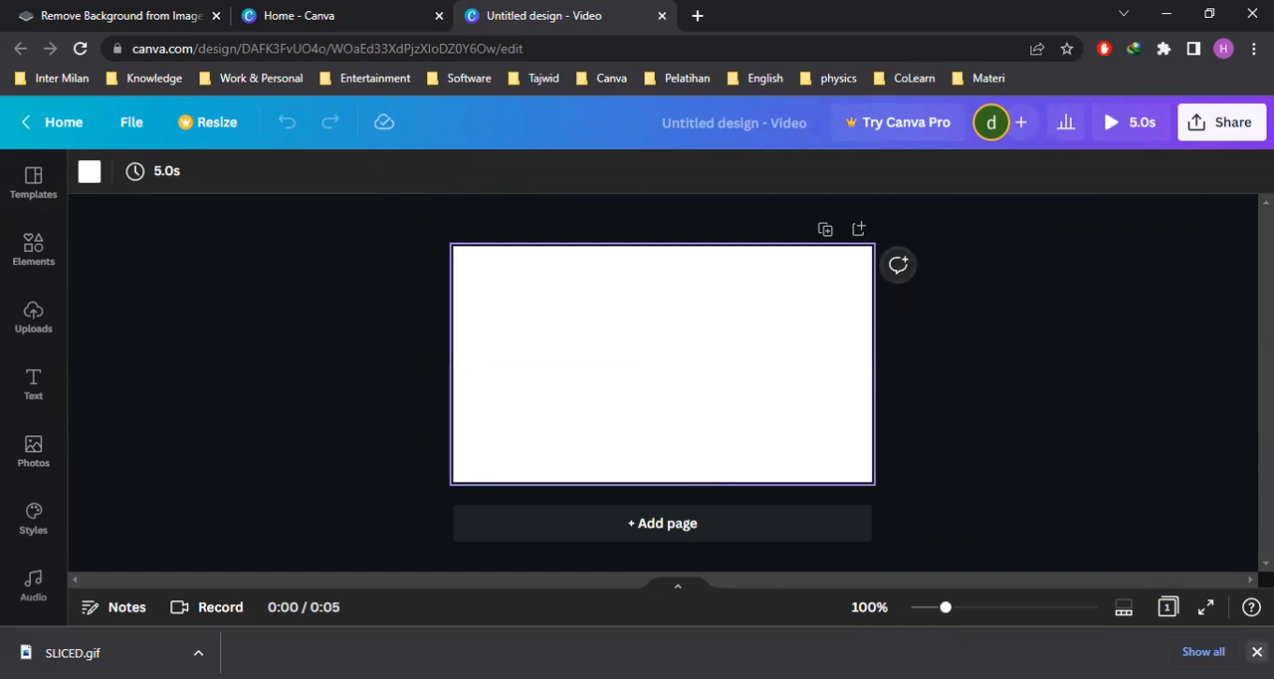
pyautogui.click(1256, 652)
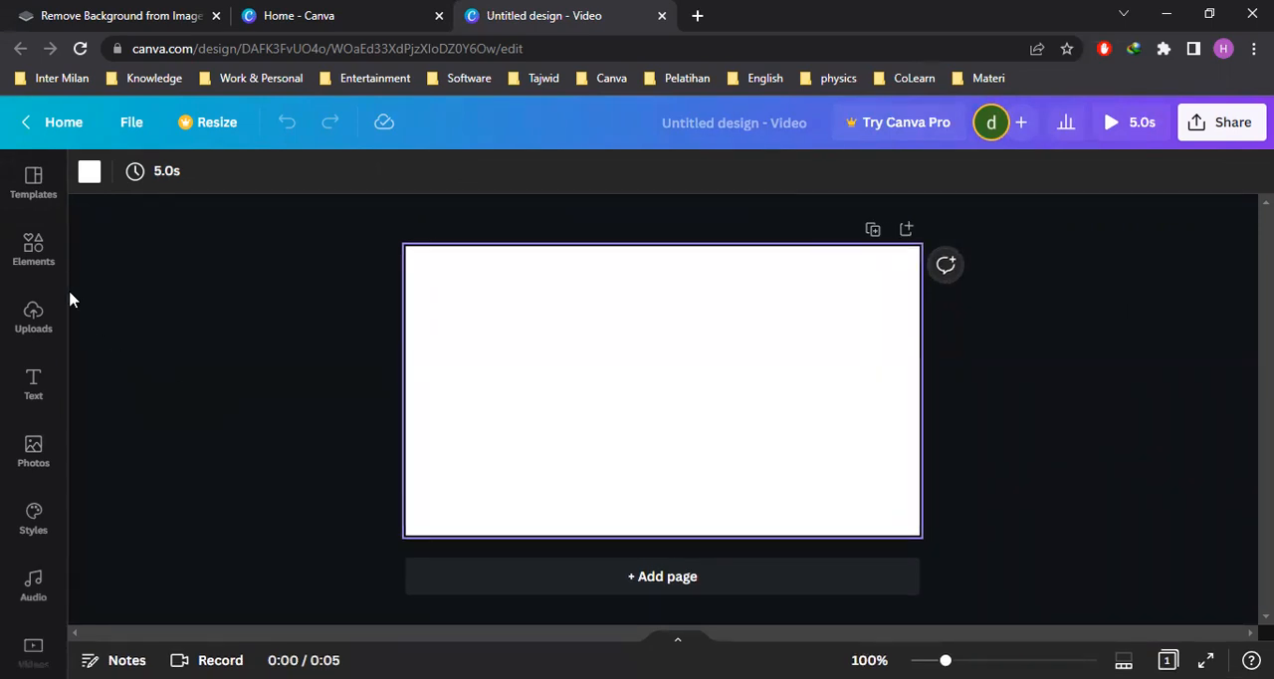
# Add the fully rounded pill shape from the Lines & Shapes elements to the blank page
pyautogui.click(41, 262)
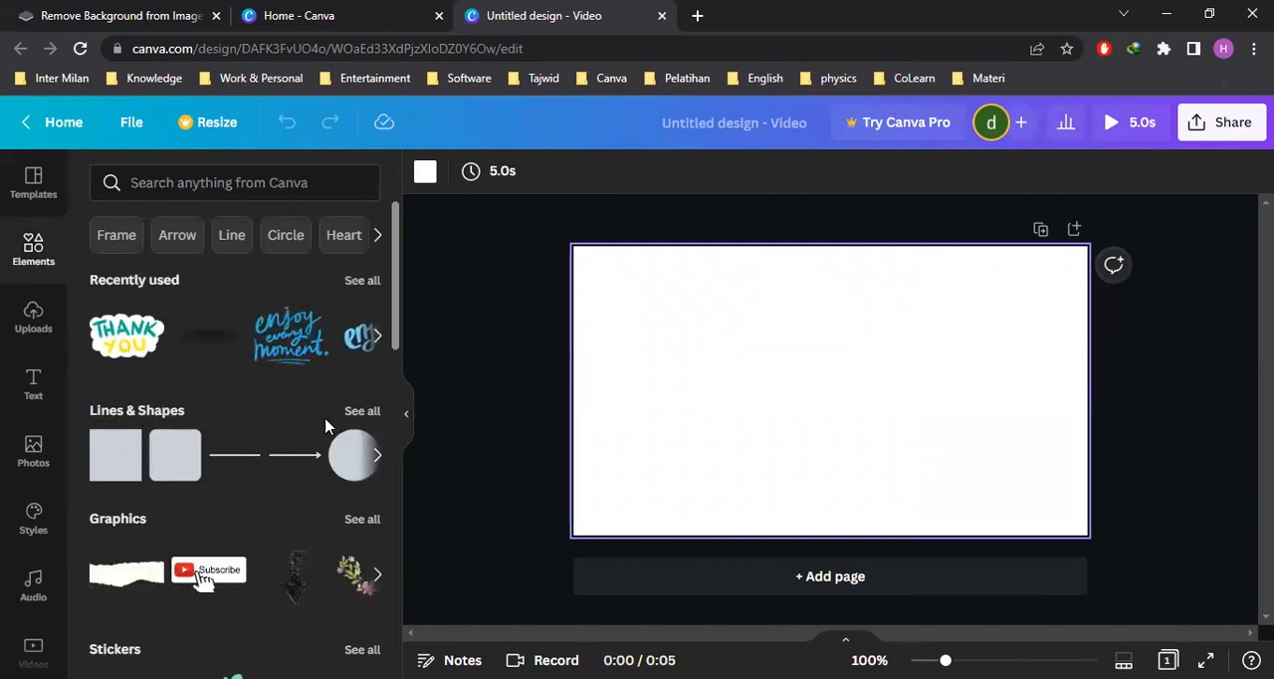
pyautogui.click(358, 414)
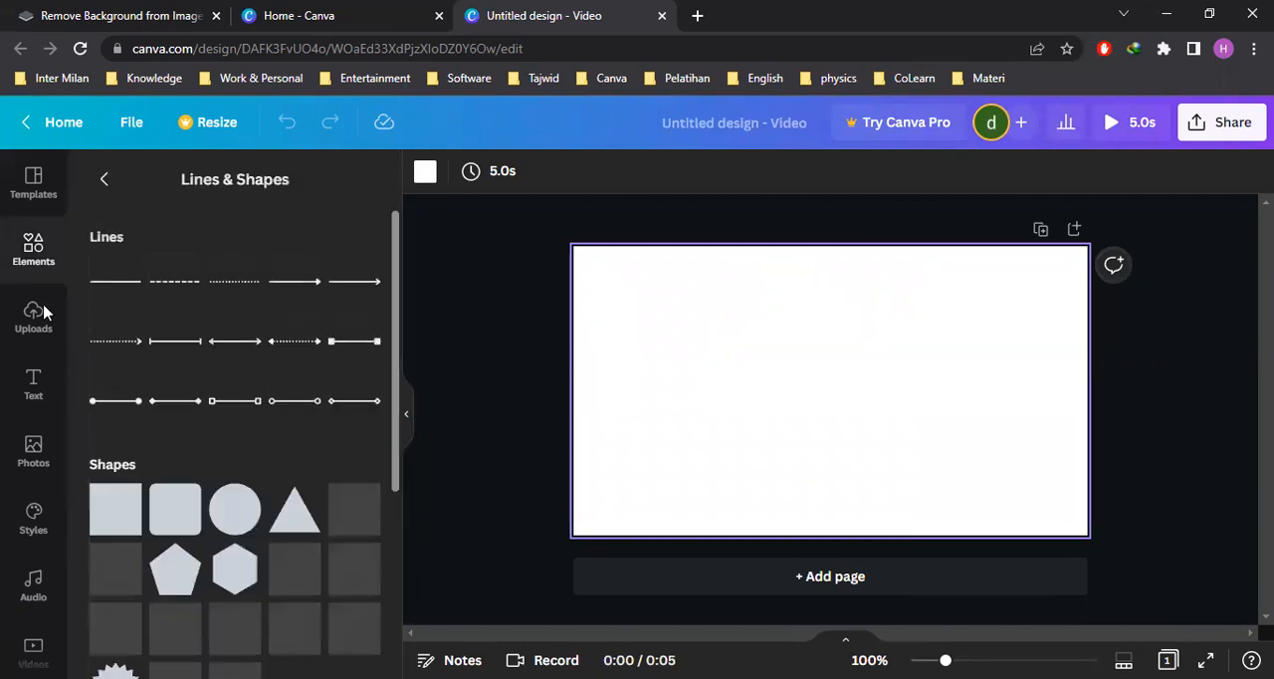
pyautogui.scroll(-3, 299, 411)
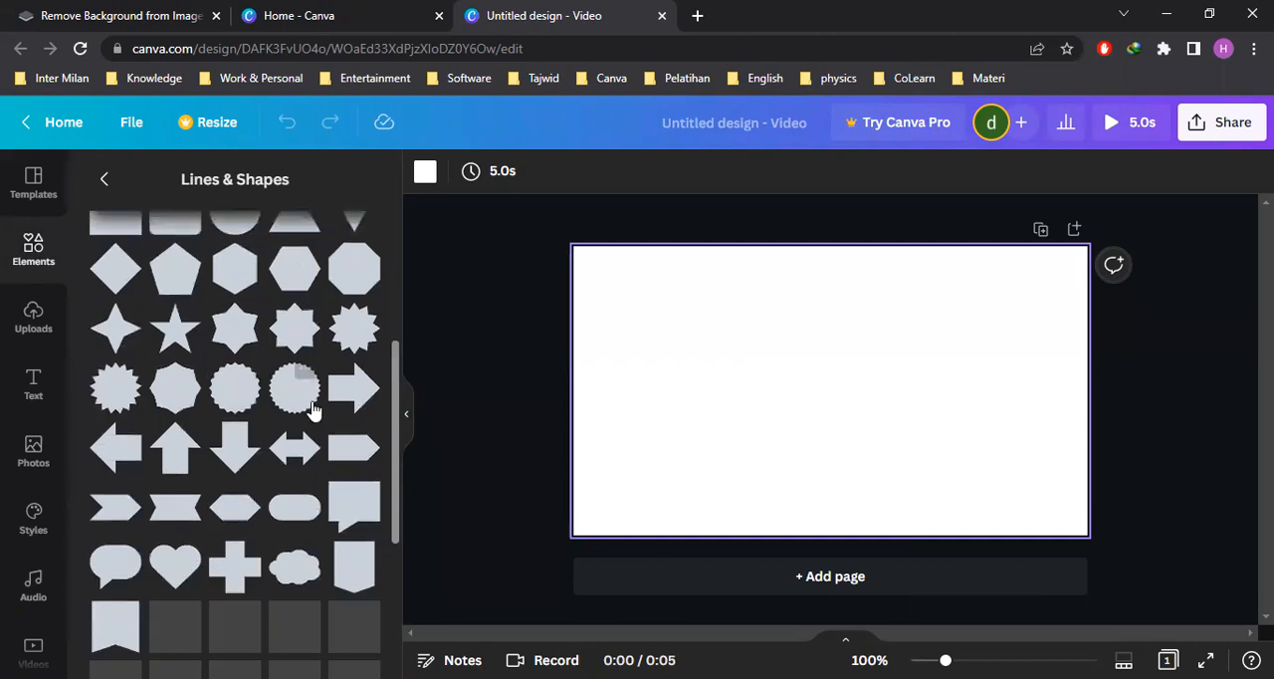
pyautogui.click(290, 515)
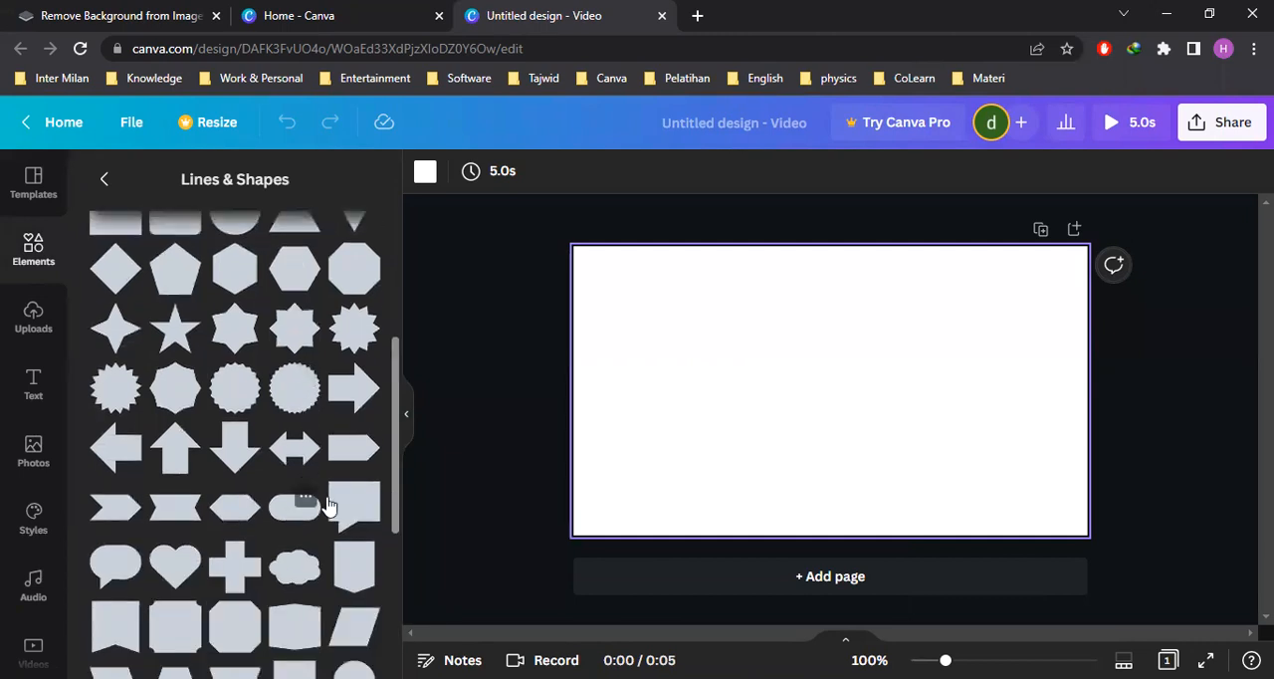
pyautogui.click(924, 394)
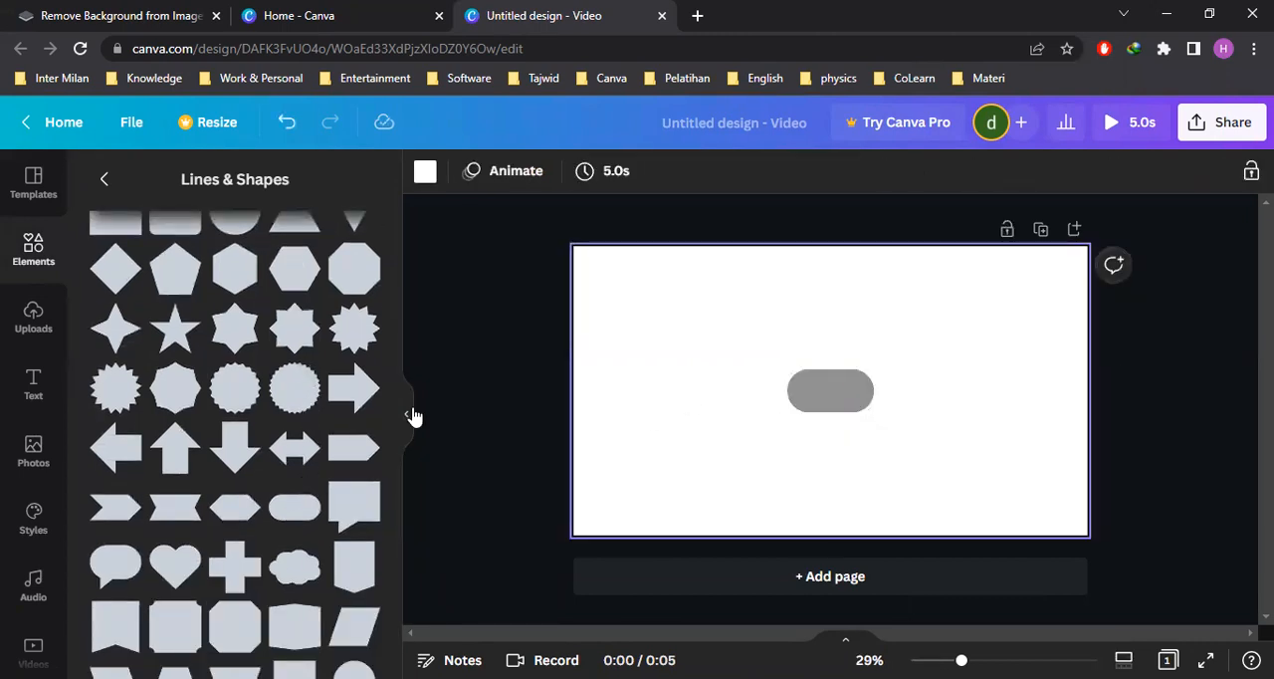
pyautogui.click(415, 416)
# Stretch and enlarge the pill shape into a long bar and centre it horizontally in the page's upper half
pyautogui.click(683, 389)
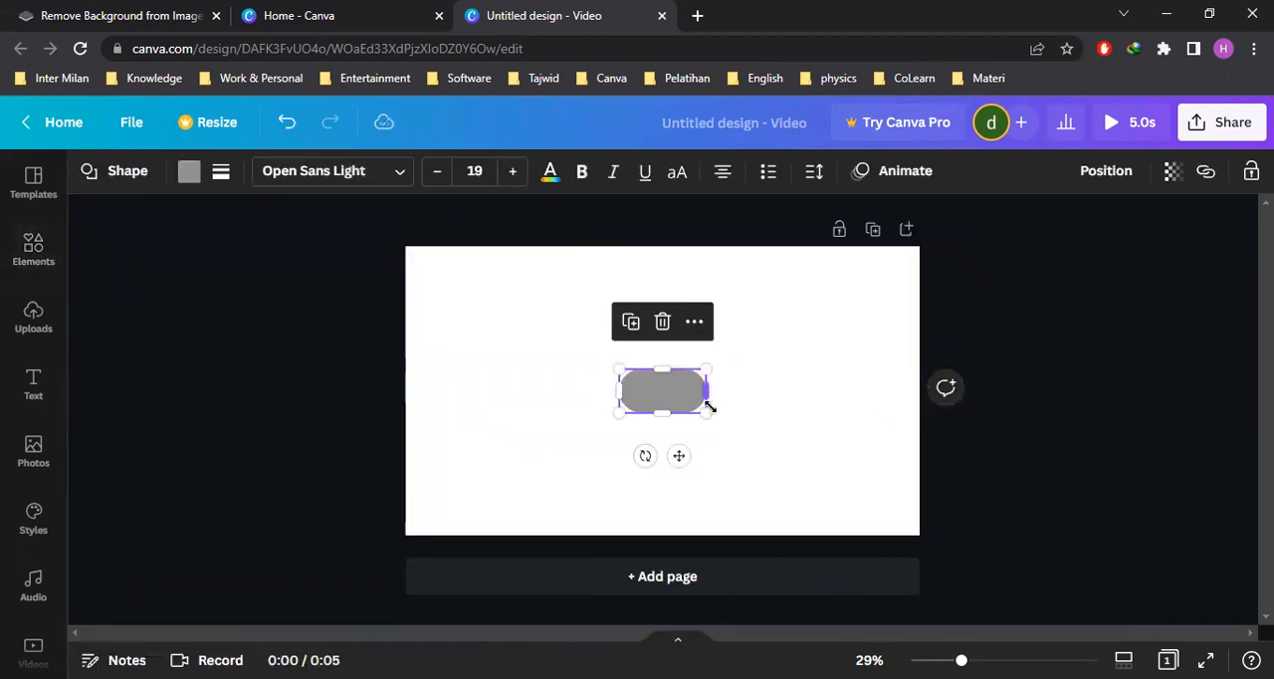
pyautogui.moveTo(708, 390); pyautogui.dragTo(782, 390)
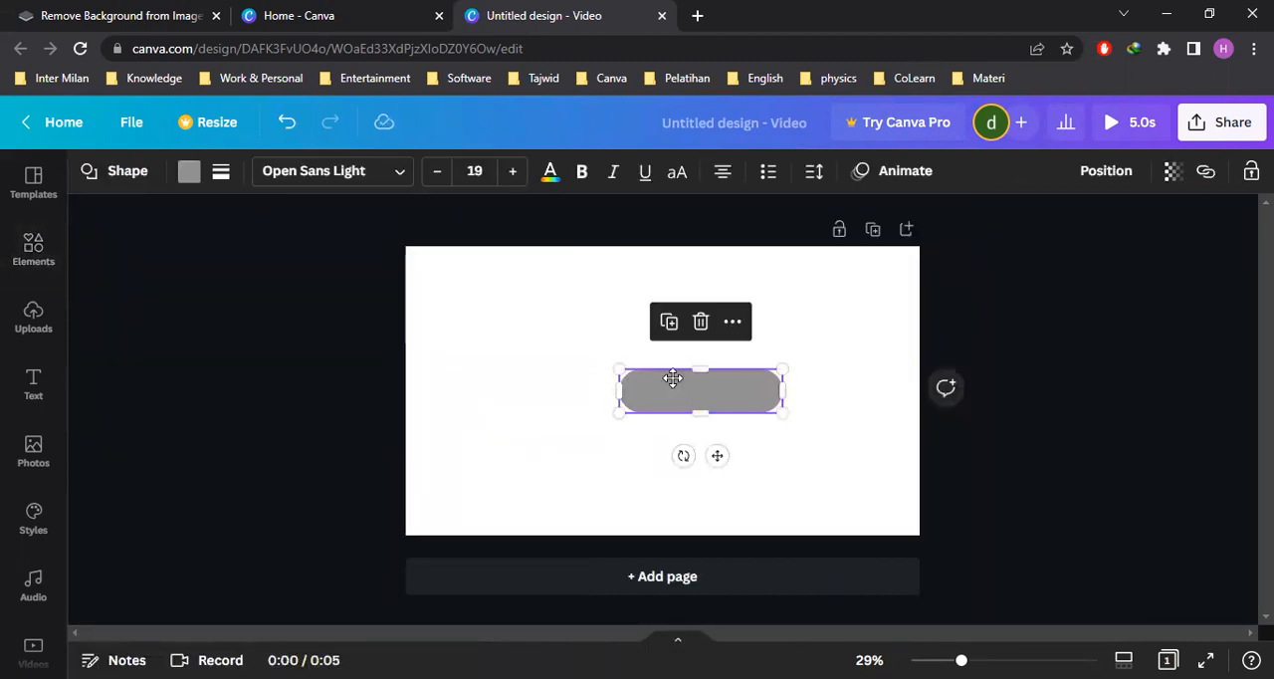
pyautogui.moveTo(673, 377); pyautogui.dragTo(600, 343)
pyautogui.moveTo(708, 378); pyautogui.dragTo(657, 365)
pyautogui.moveTo(753, 384); pyautogui.dragTo(712, 367)
pyautogui.click(843, 395)
pyautogui.click(746, 488)
pyautogui.click(729, 371)
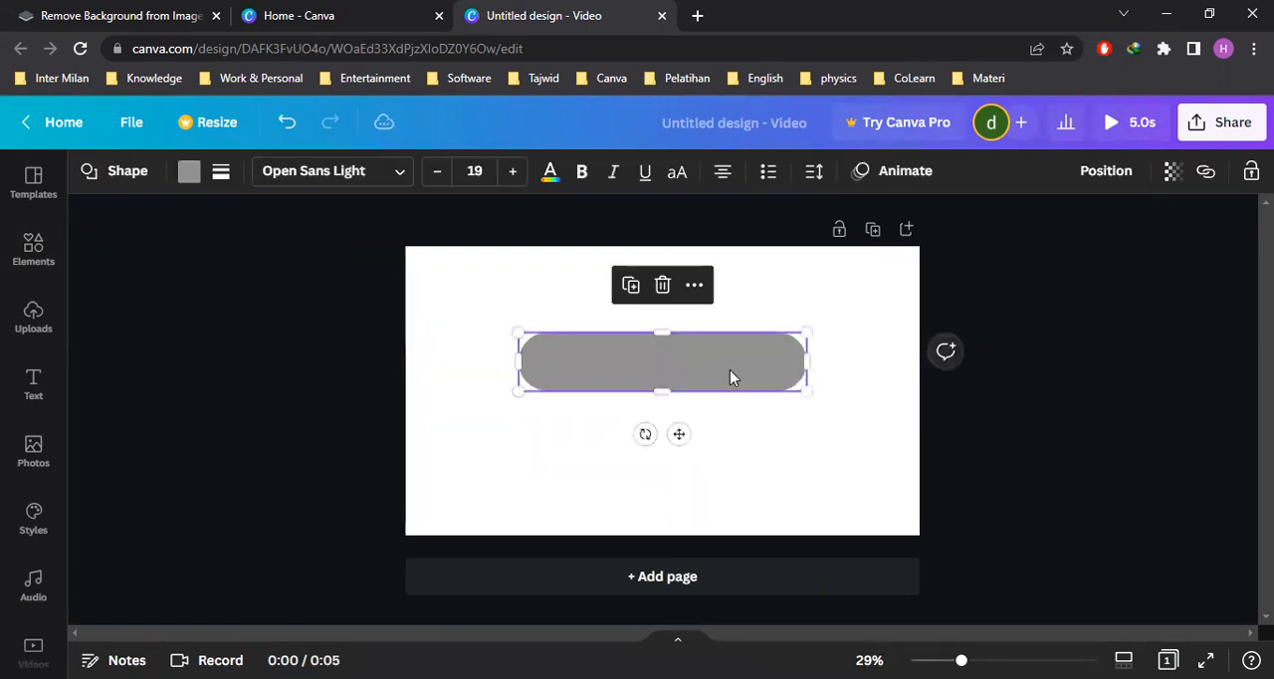
# Give the pill shape a solid border with weight 20 and corner rounding 10
pyautogui.click(765, 444)
pyautogui.click(754, 374)
pyautogui.click(221, 173)
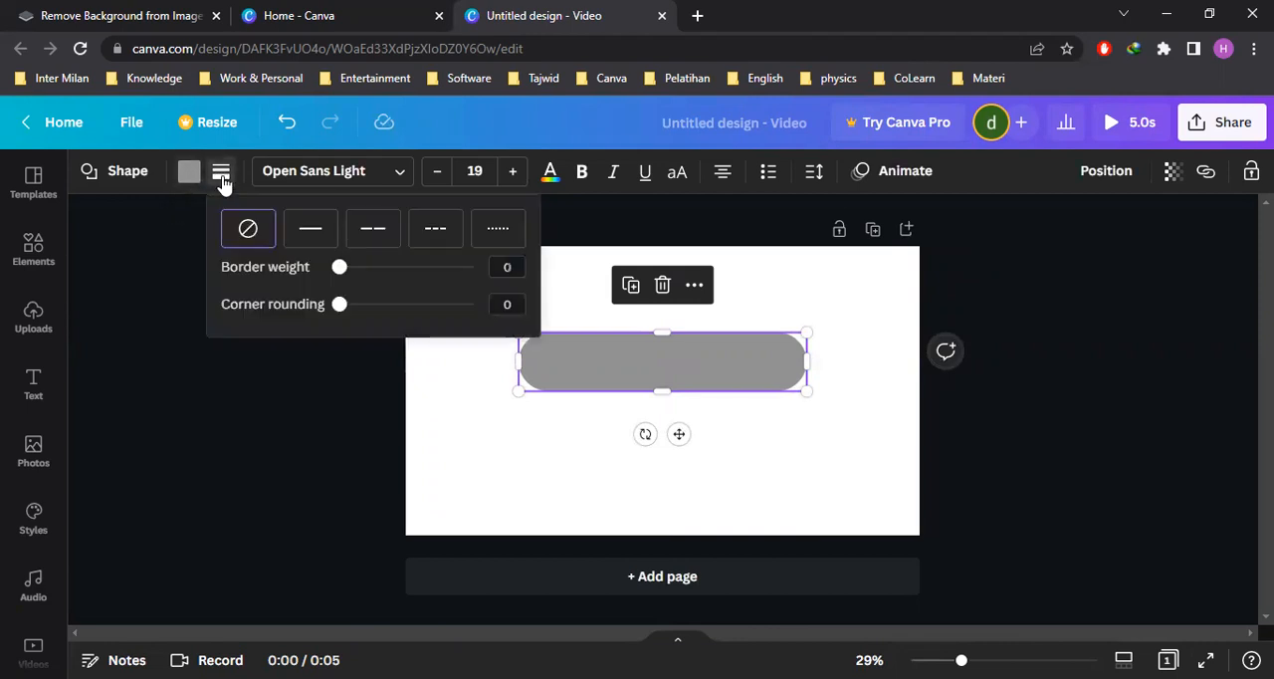
pyautogui.click(312, 231)
pyautogui.moveTo(341, 269); pyautogui.dragTo(352, 305)
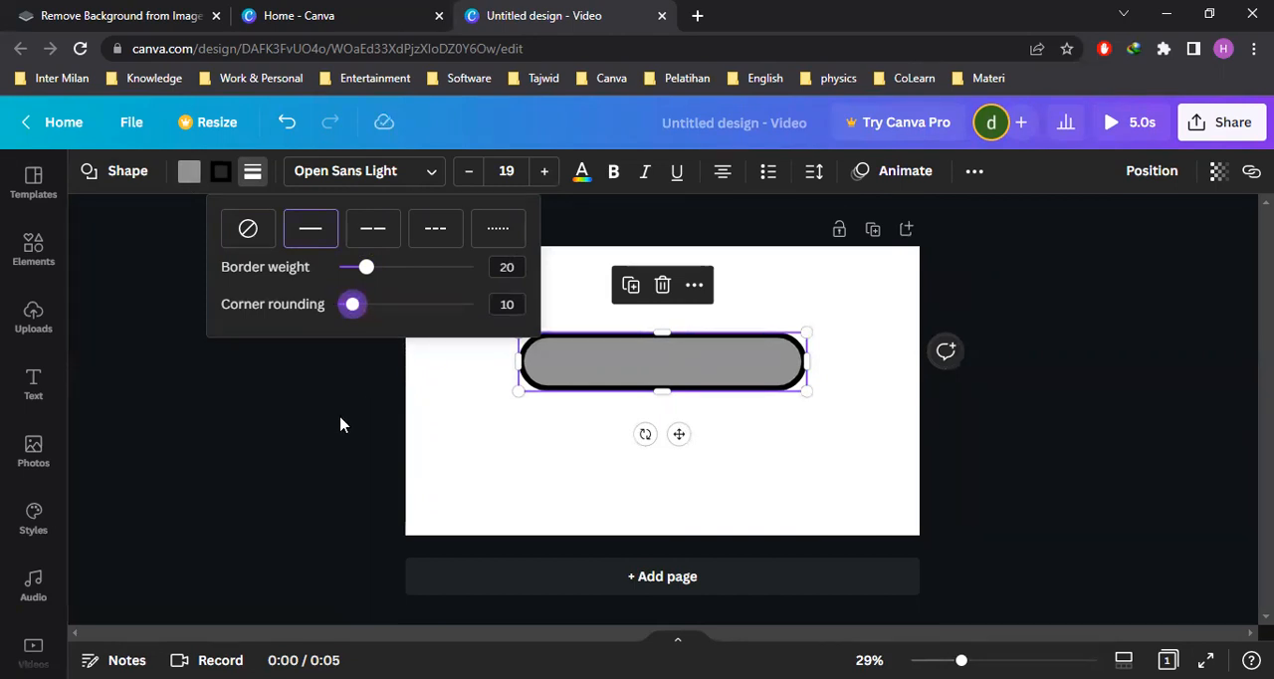
# Search the colors for "blue" and set the pill's border to the dark navy #050a30
pyautogui.click(221, 171)
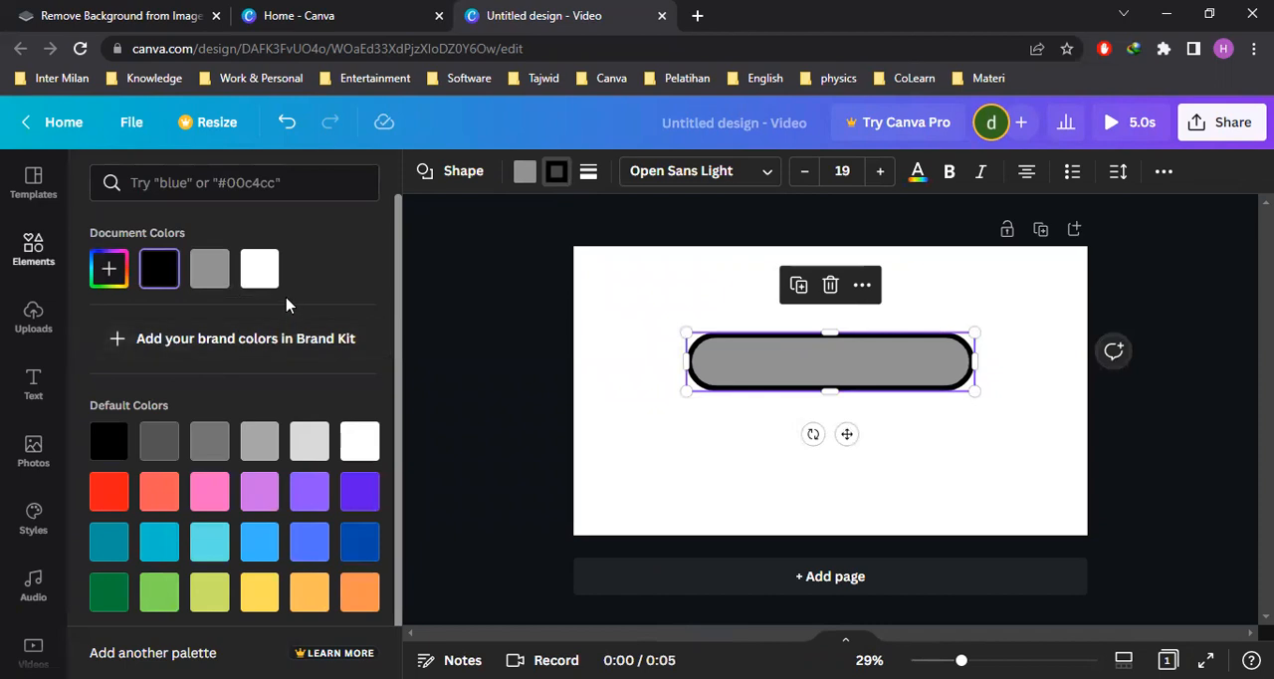
pyautogui.scroll(-1, 288, 310)
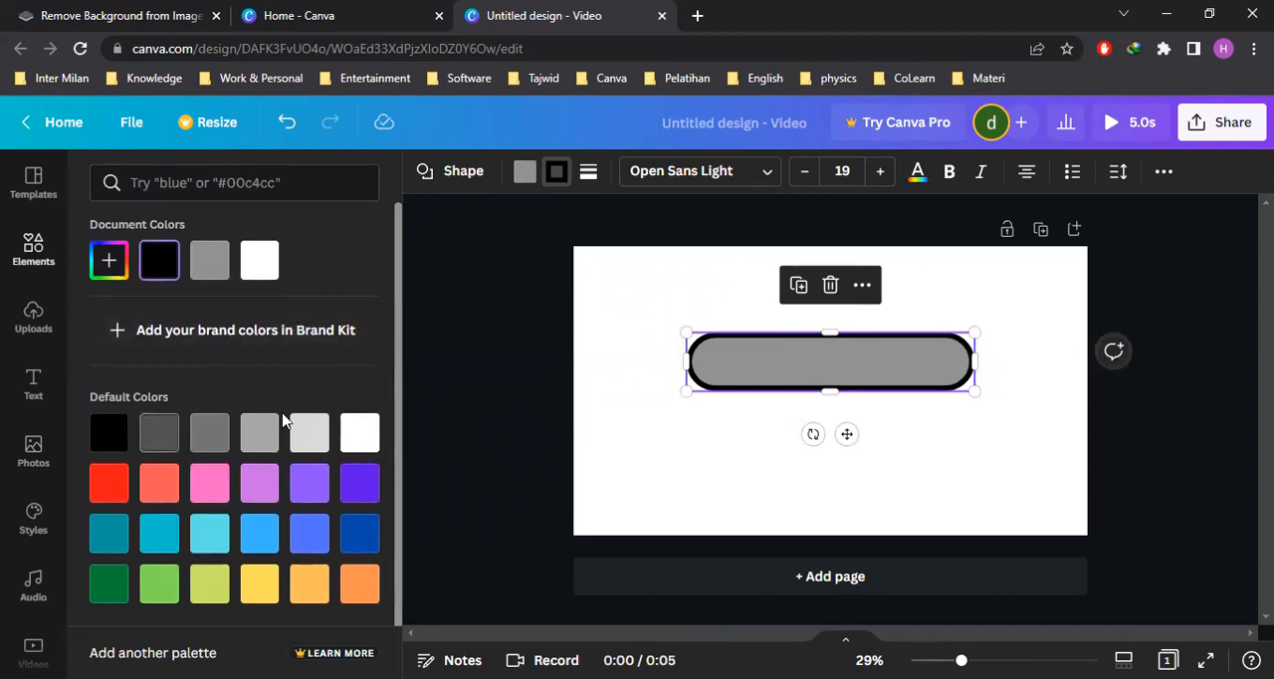
pyautogui.click(179, 187)
pyautogui.write('blue')
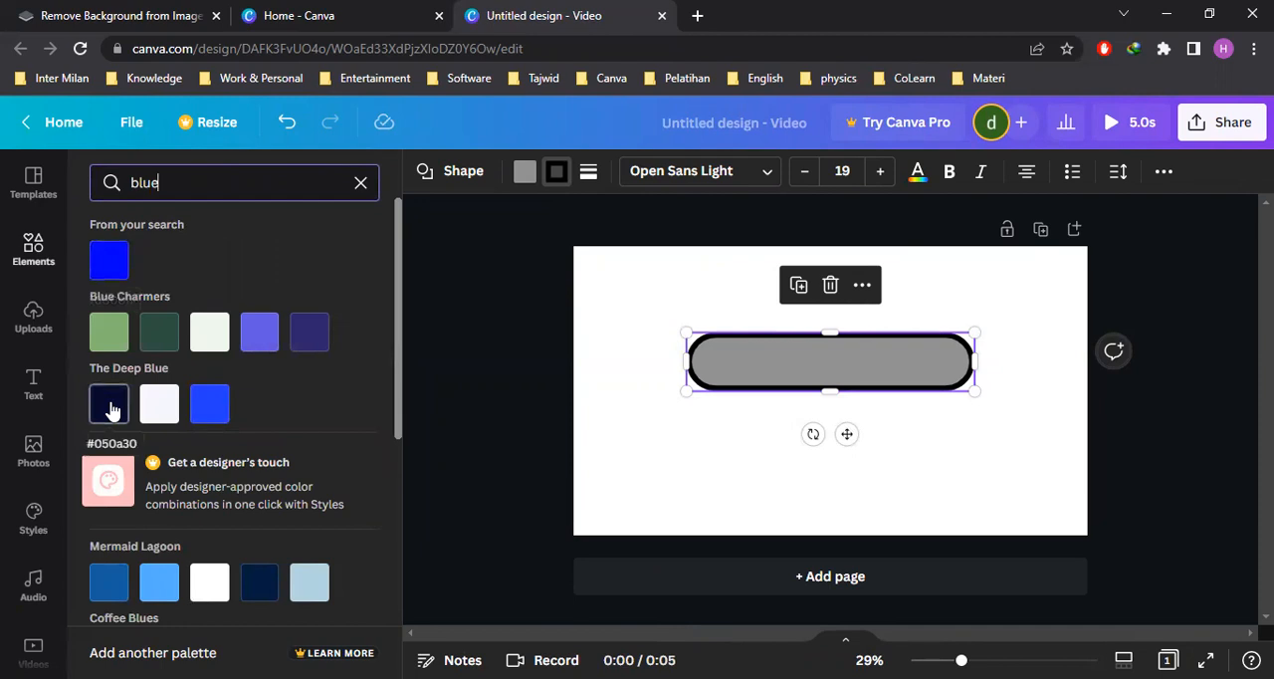
pyautogui.click(111, 411)
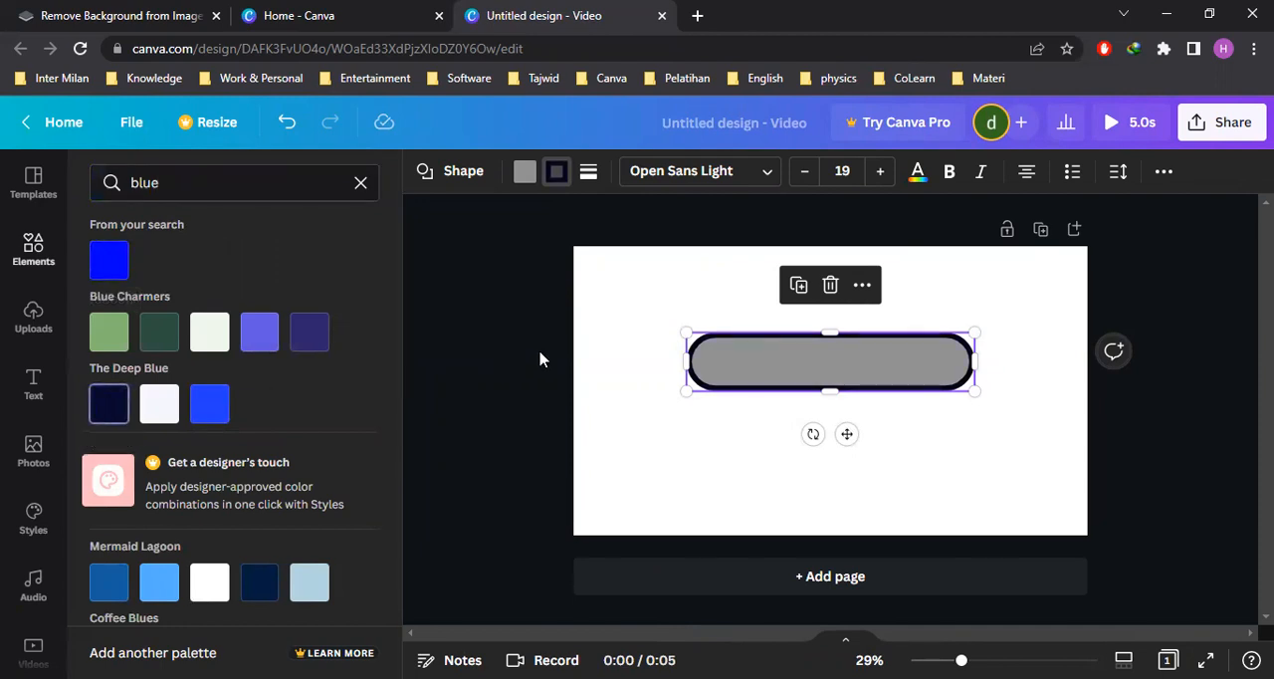
pyautogui.click(507, 340)
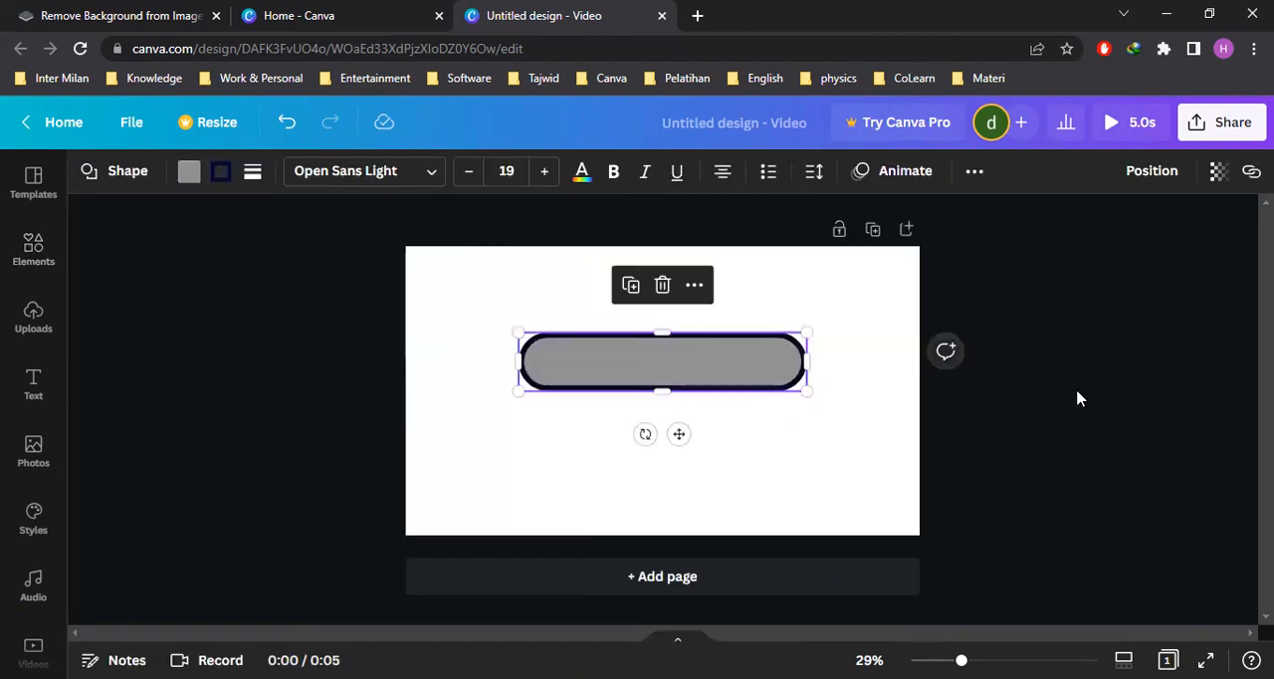
# Search the colors for "red" and fill the pill shape with the pure red result
pyautogui.click(822, 392)
pyautogui.click(736, 368)
pyautogui.click(189, 171)
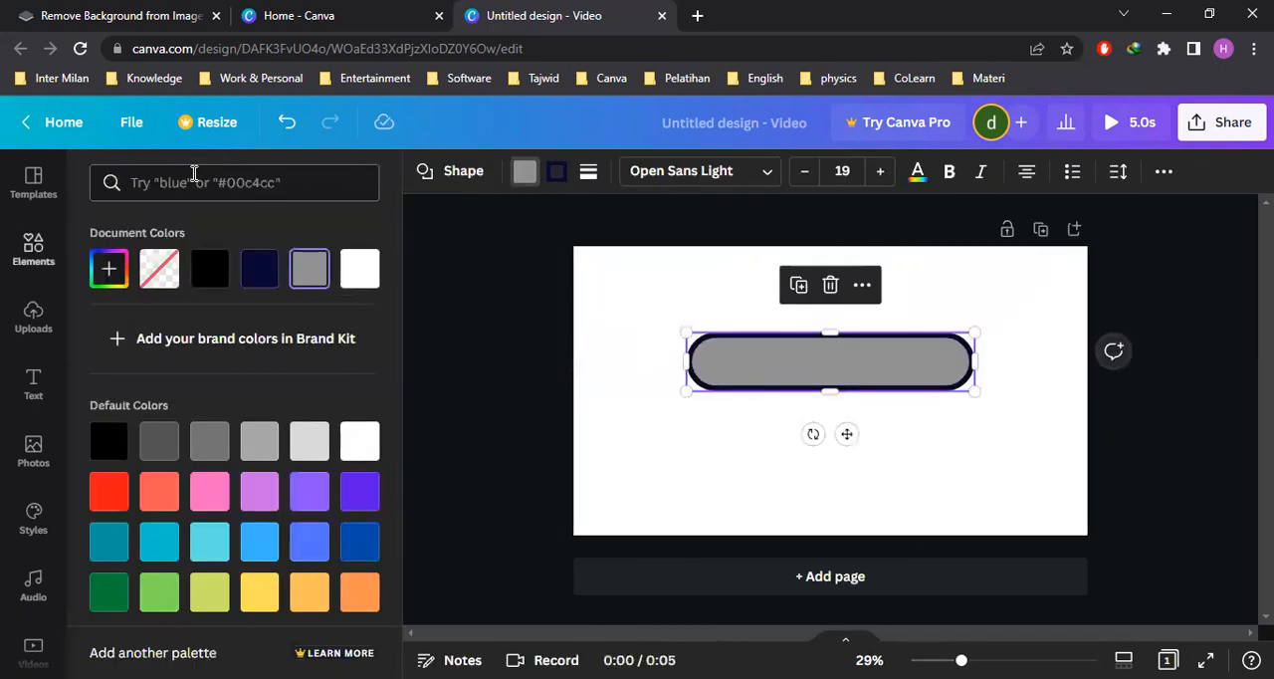
pyautogui.write('red')
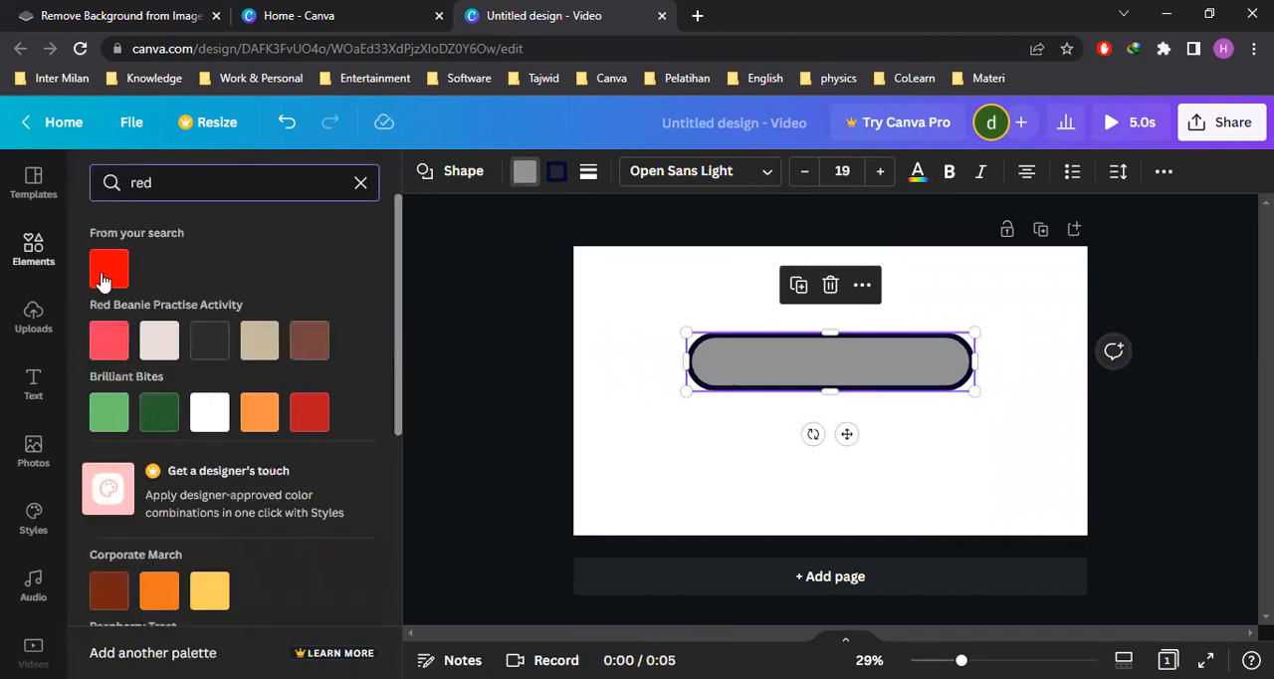
pyautogui.click(104, 277)
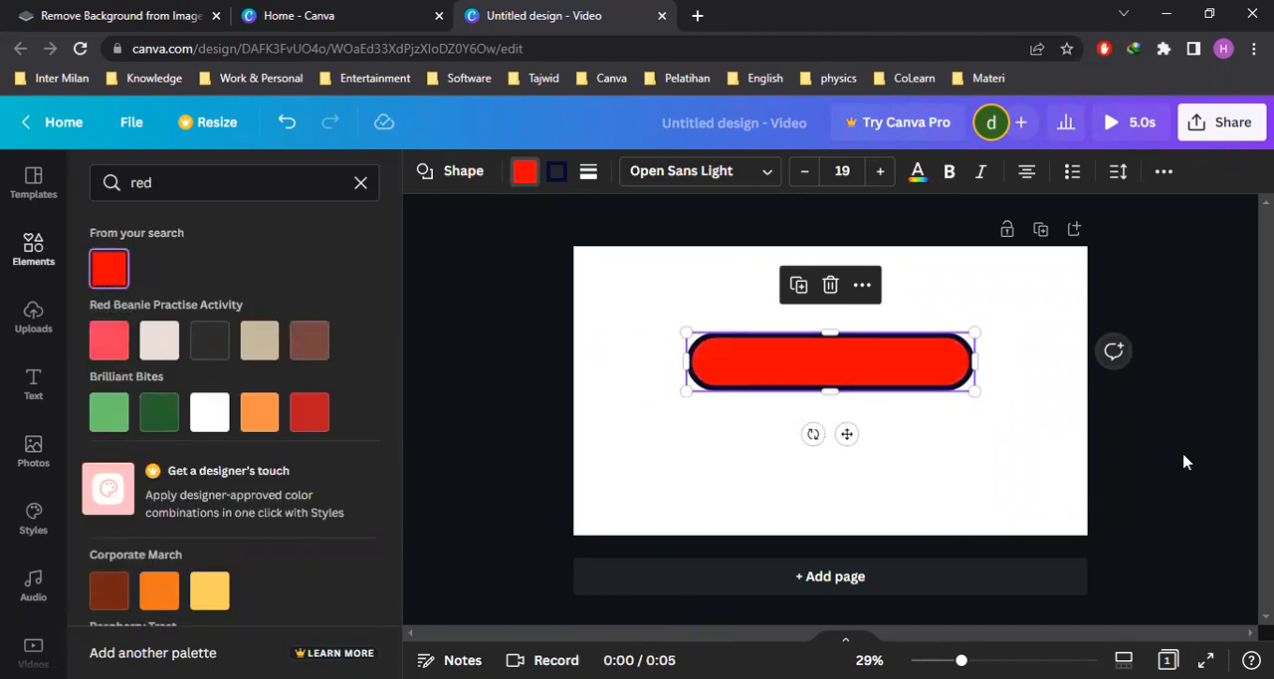
pyautogui.click(1184, 461)
pyautogui.click(979, 369)
pyautogui.click(758, 372)
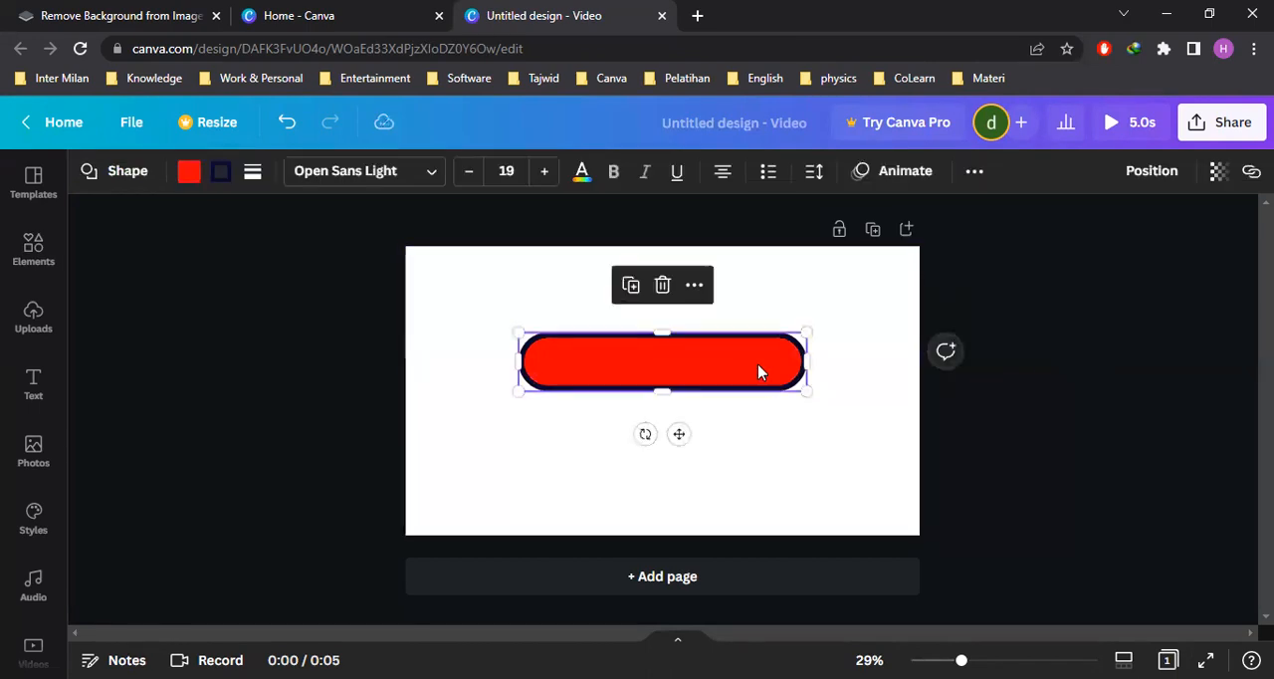
pyautogui.click(1029, 425)
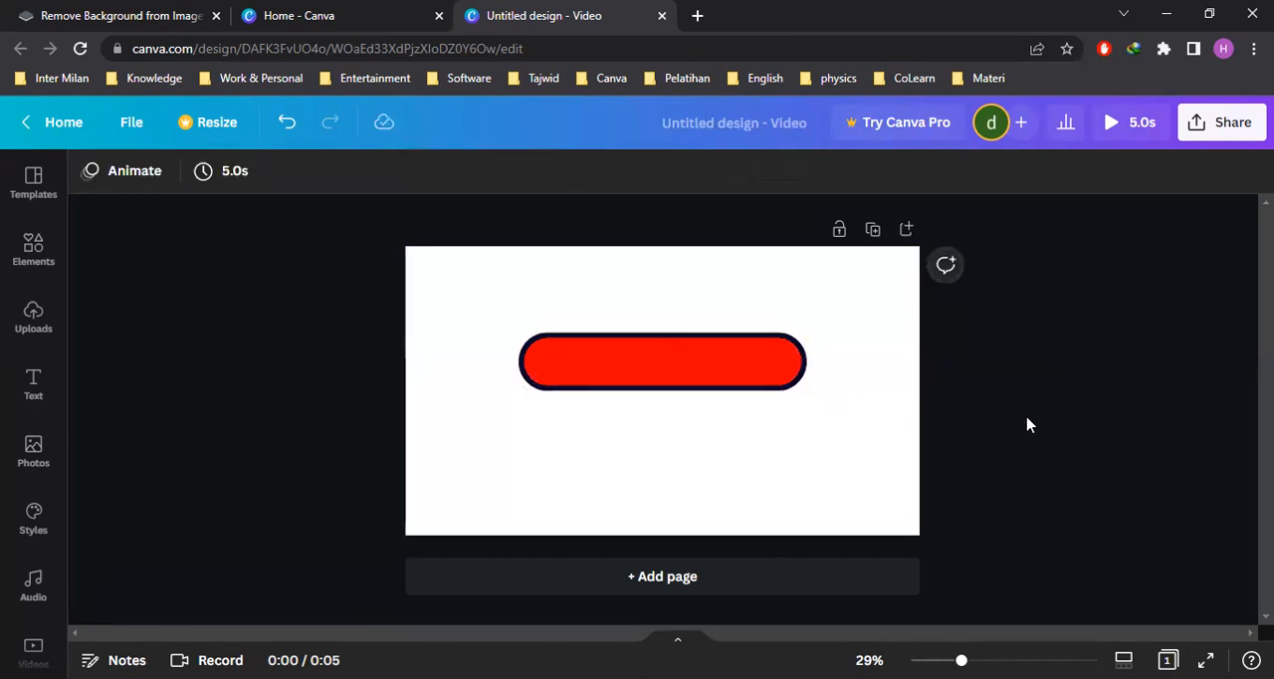
pyautogui.click(721, 378)
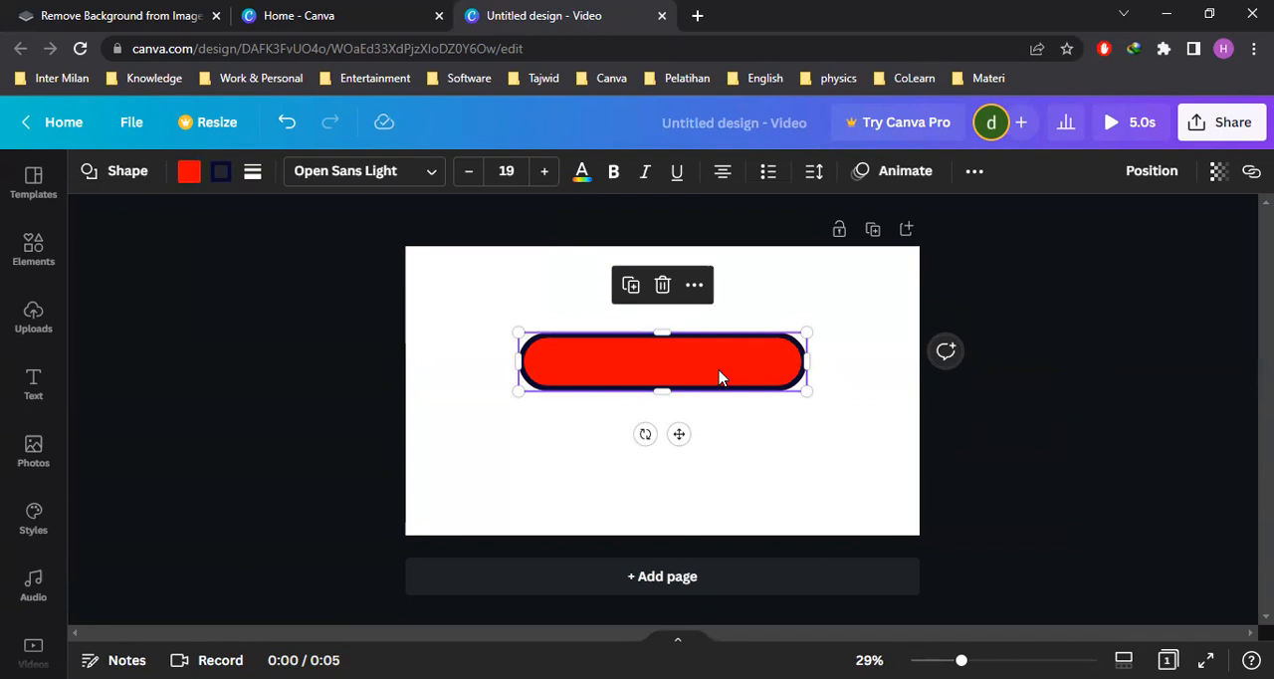
pyautogui.click(774, 395)
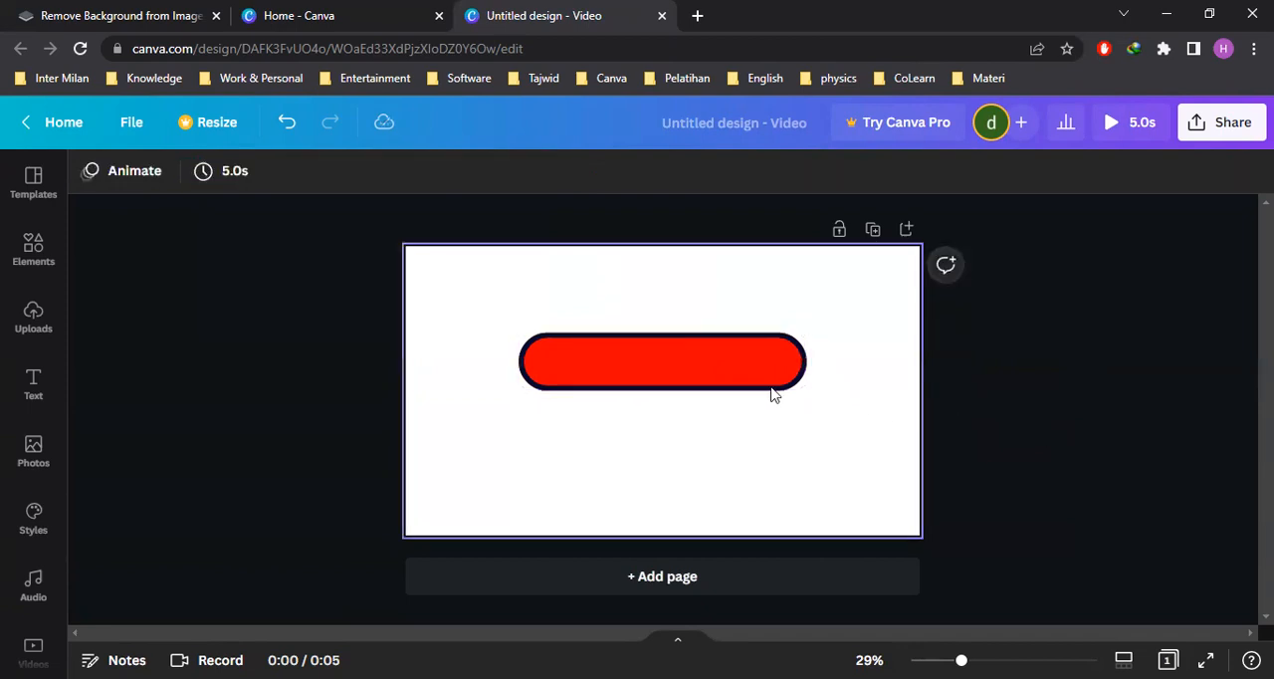
# Duplicate the red pill shape and place the copy directly below the original, aligned with it
pyautogui.click(703, 383)
pyautogui.click(966, 456)
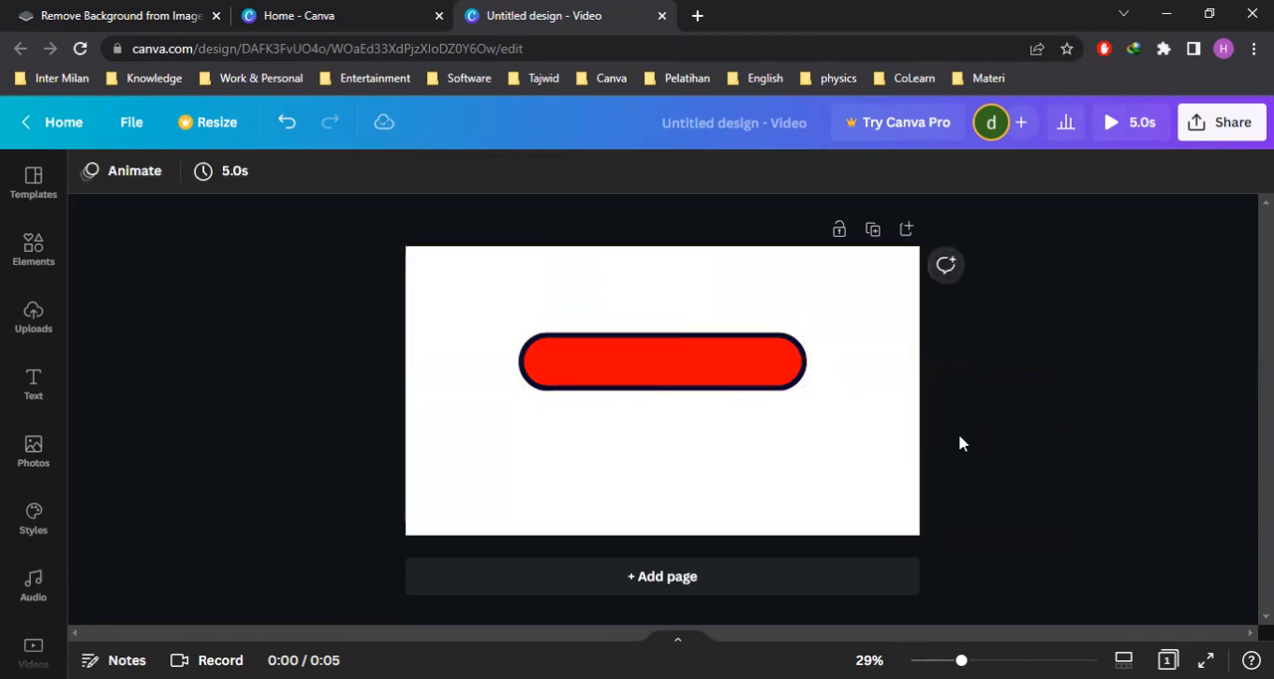
pyautogui.click(749, 379)
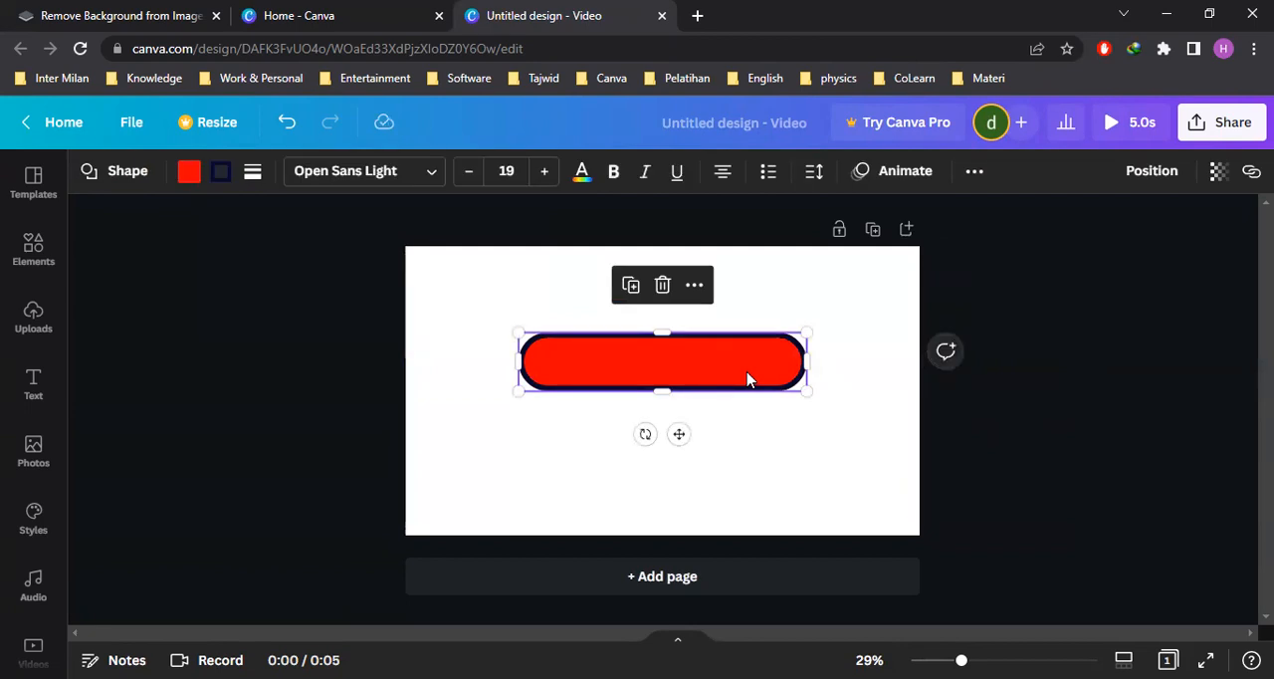
pyautogui.hotkey('ctrl', 'd')
pyautogui.moveTo(740, 378); pyautogui.dragTo(740, 446)
pyautogui.click(747, 364)
pyautogui.click(982, 441)
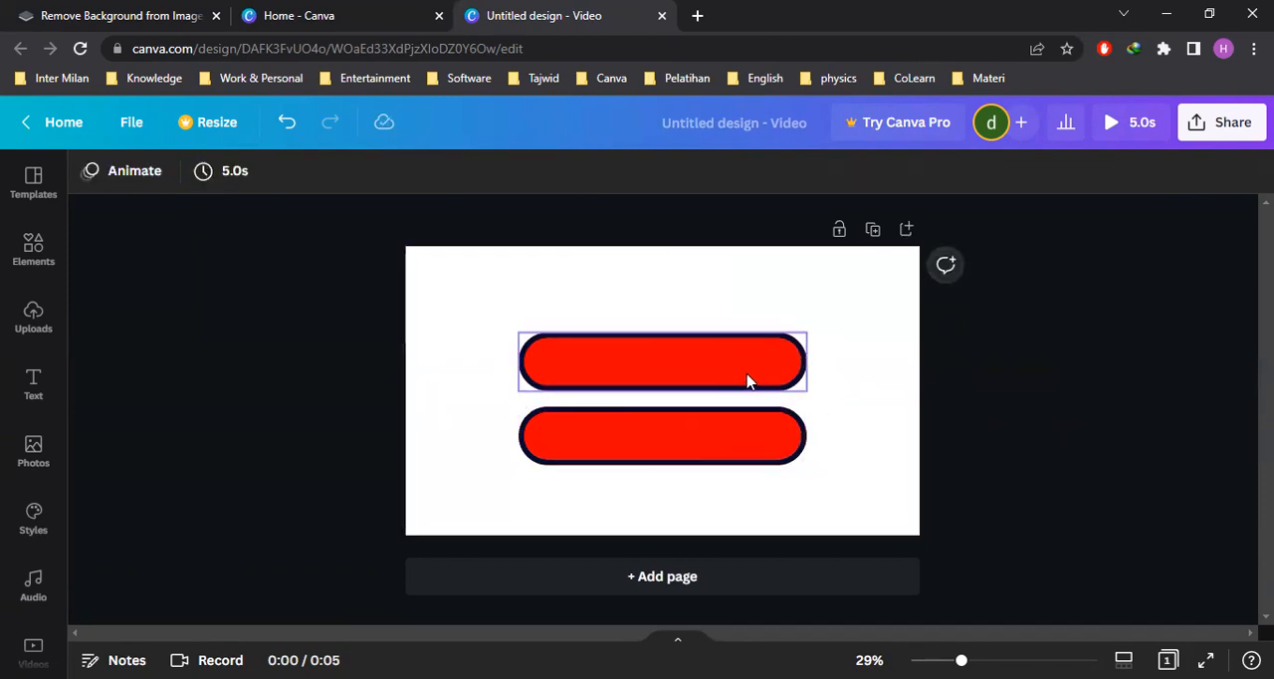
pyautogui.click(747, 370)
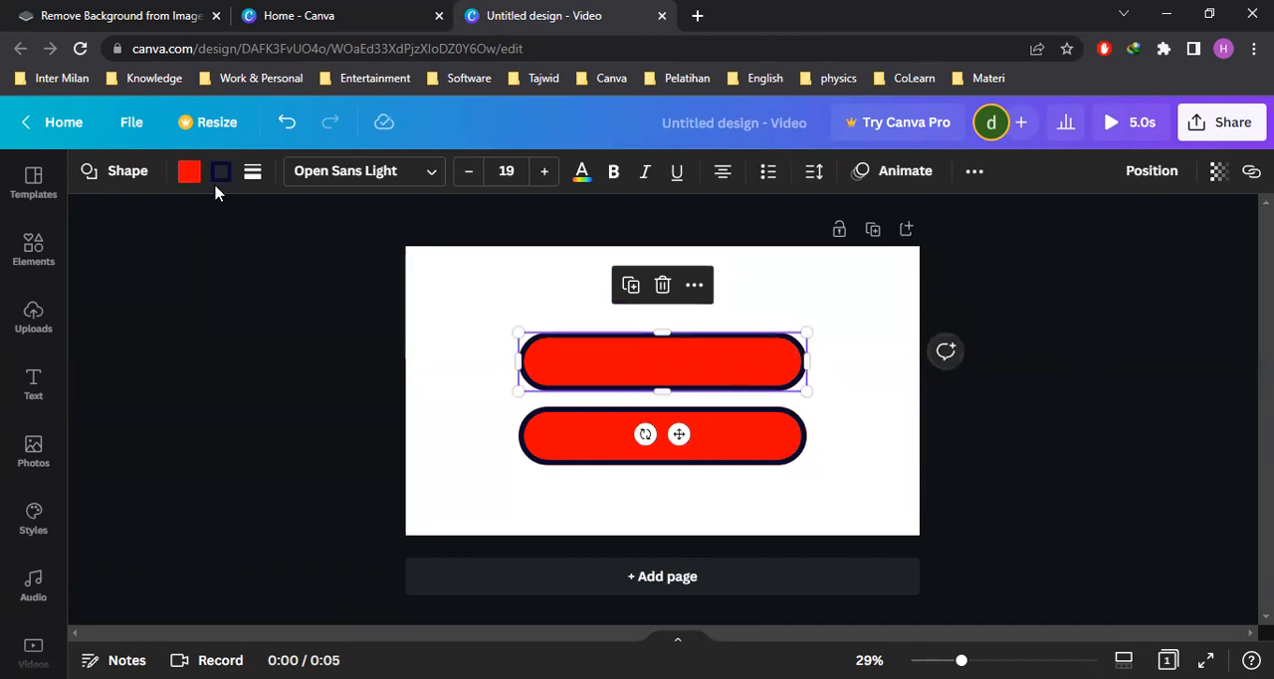
pyautogui.click(189, 172)
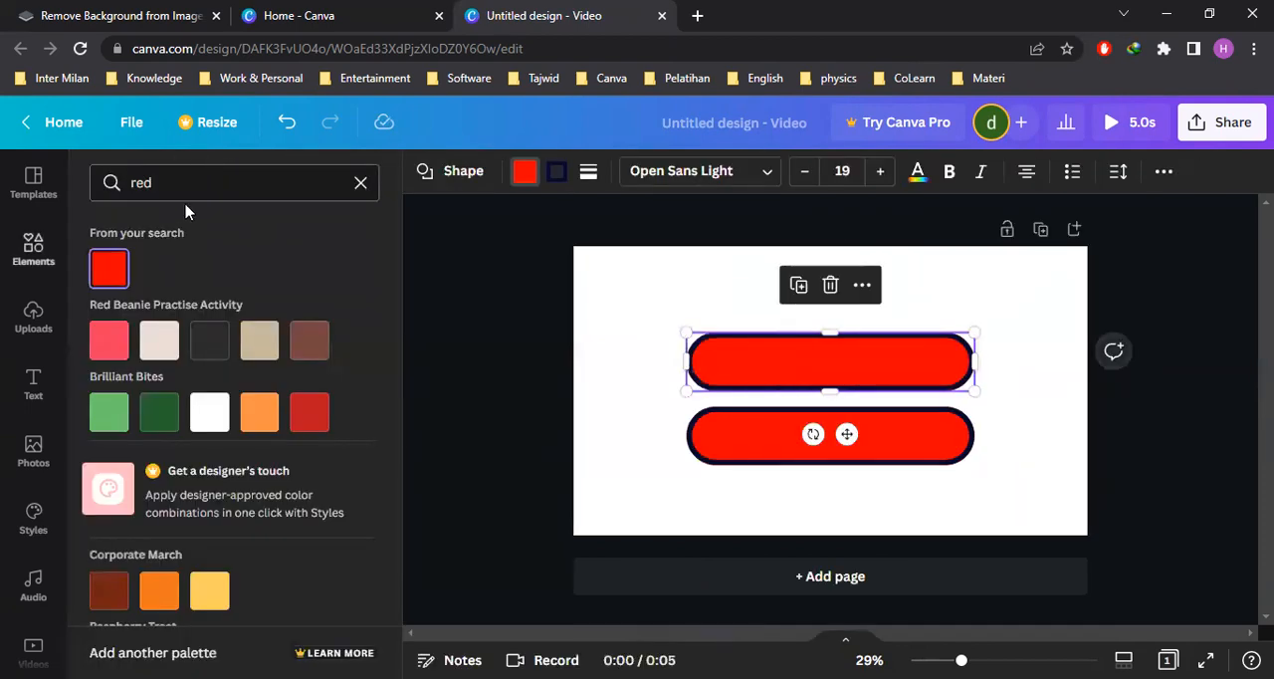
pyautogui.click(528, 174)
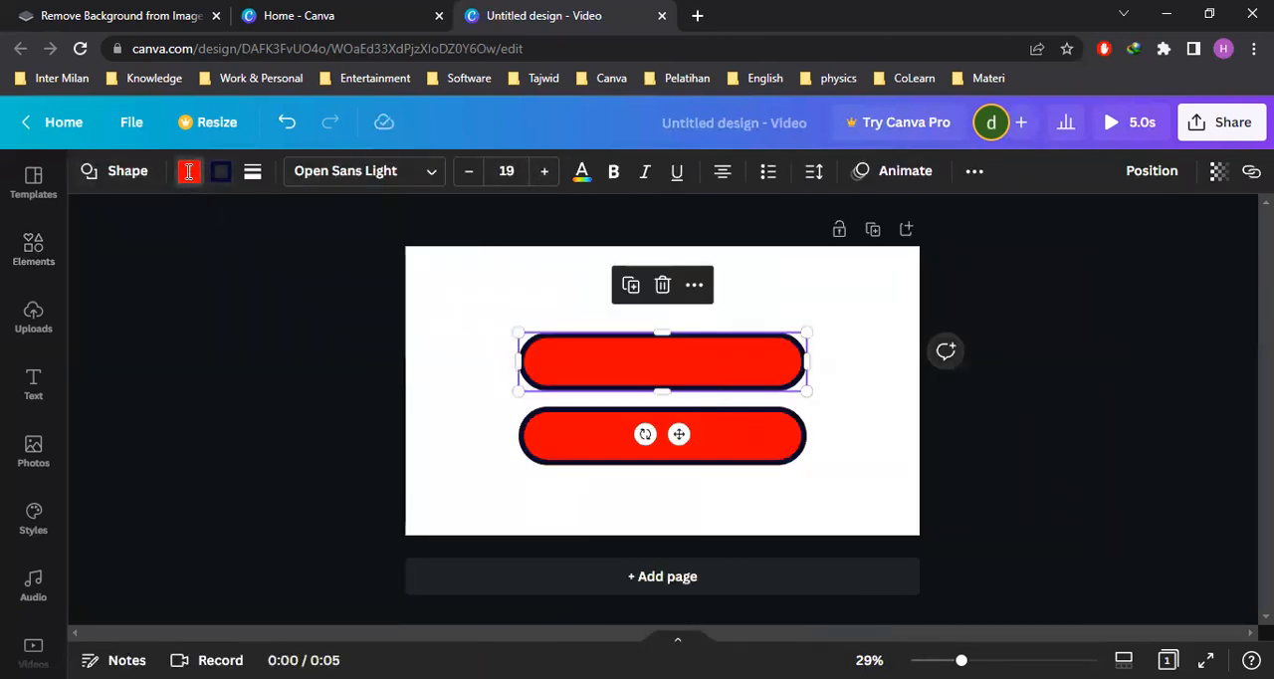
pyautogui.click(186, 177)
pyautogui.click(548, 178)
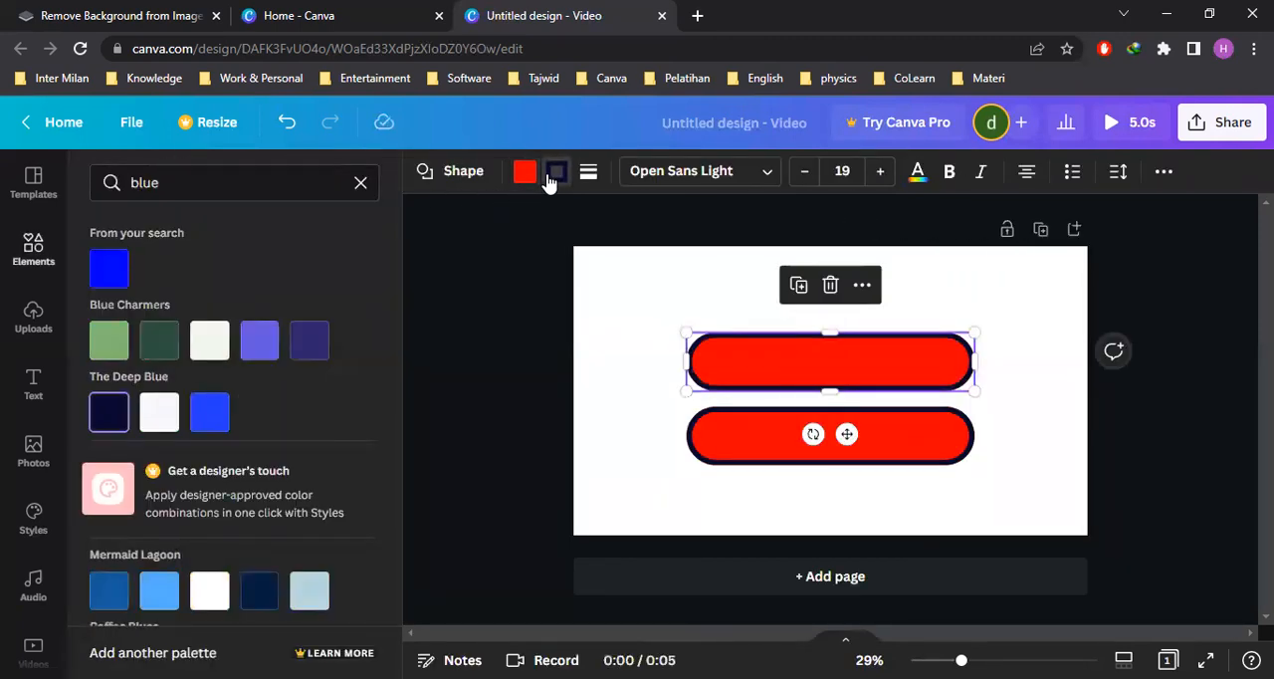
pyautogui.click(986, 311)
pyautogui.click(985, 402)
pyautogui.click(743, 369)
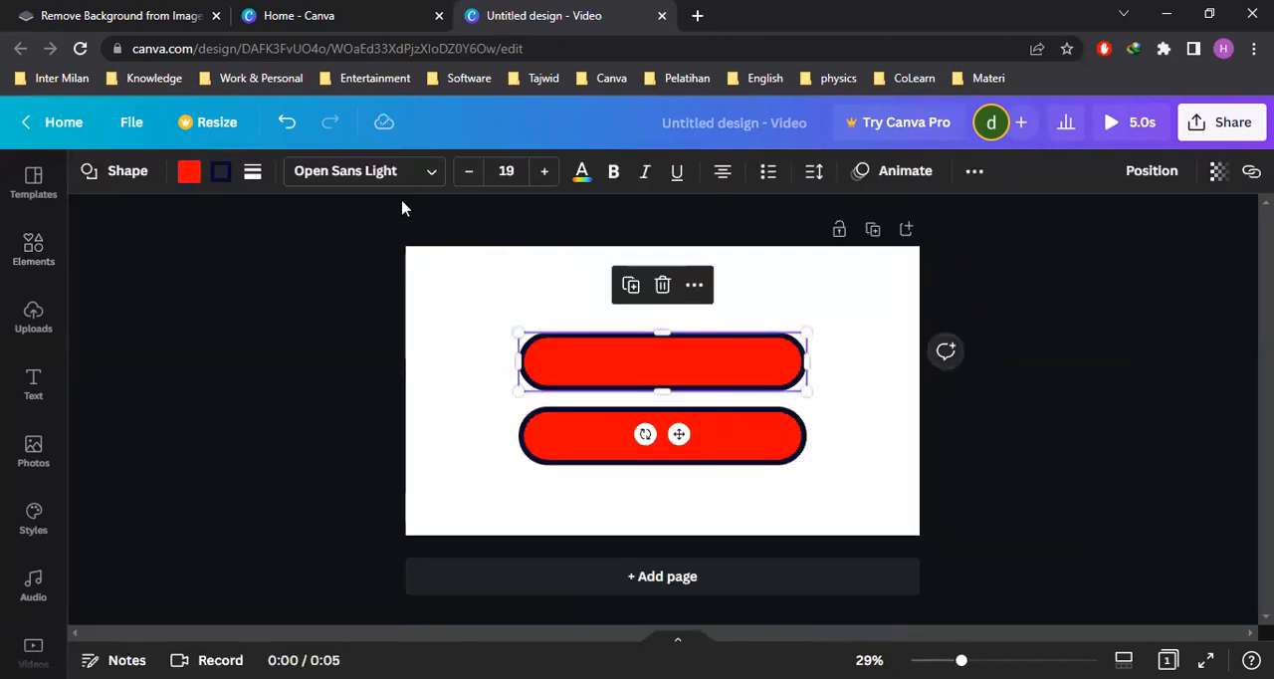
pyautogui.click(252, 173)
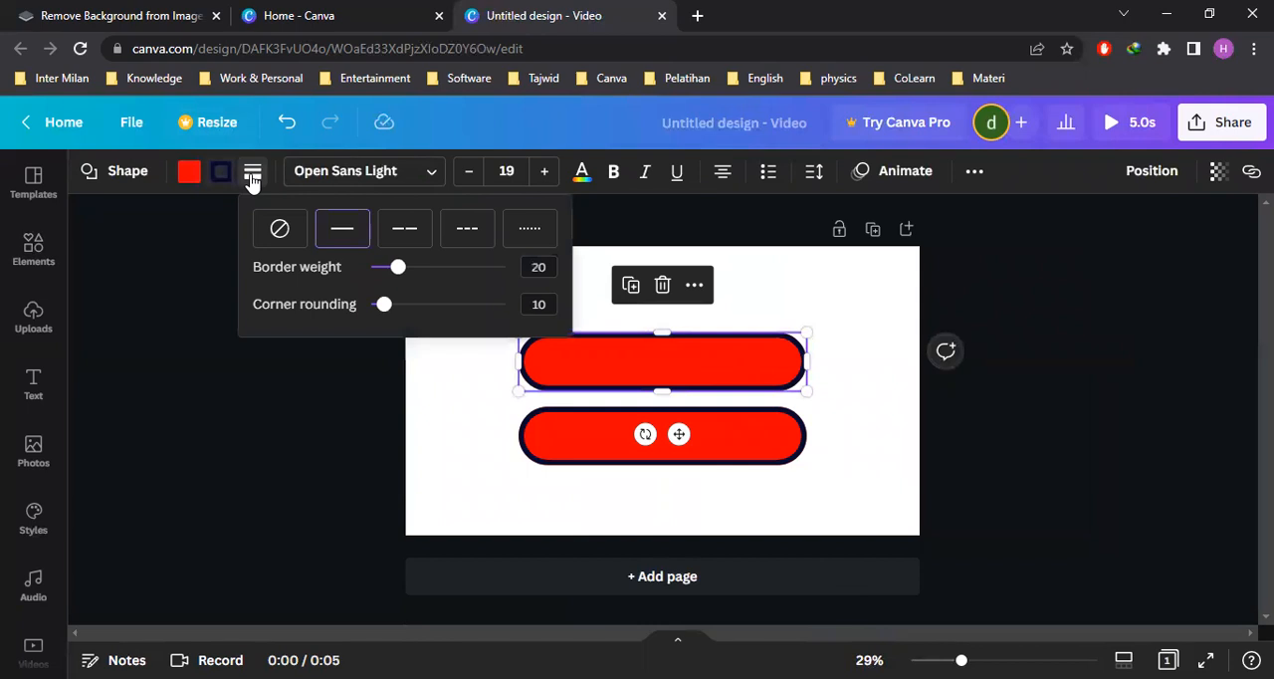
# Clear the "red" color search and make the upper pill's fill transparent, keeping only its navy outline
pyautogui.click(189, 172)
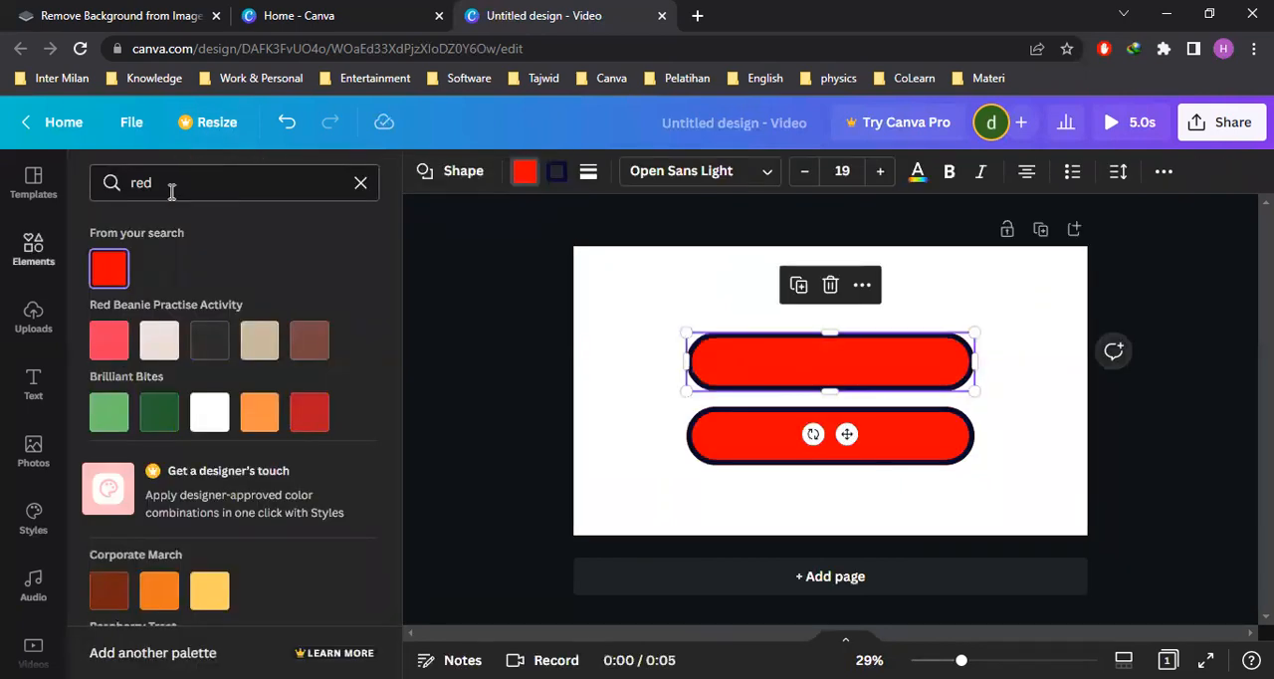
pyautogui.scroll(-5, 209, 338)
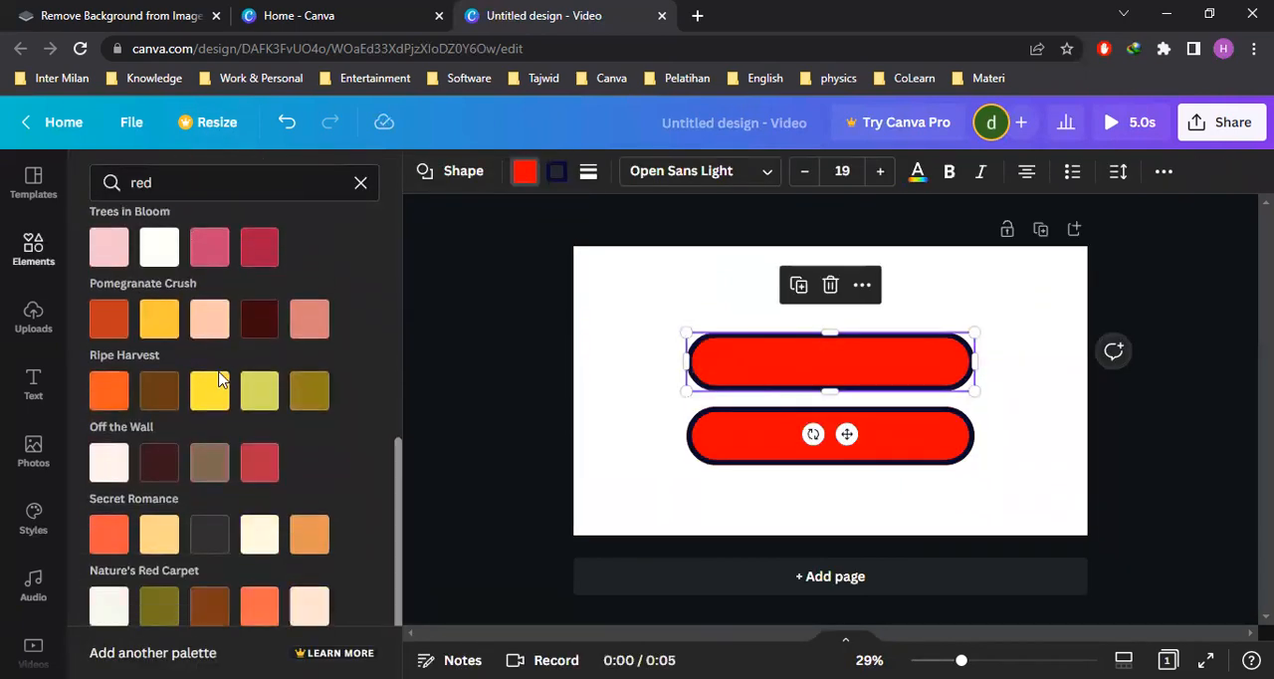
pyautogui.scroll(5, 214, 384)
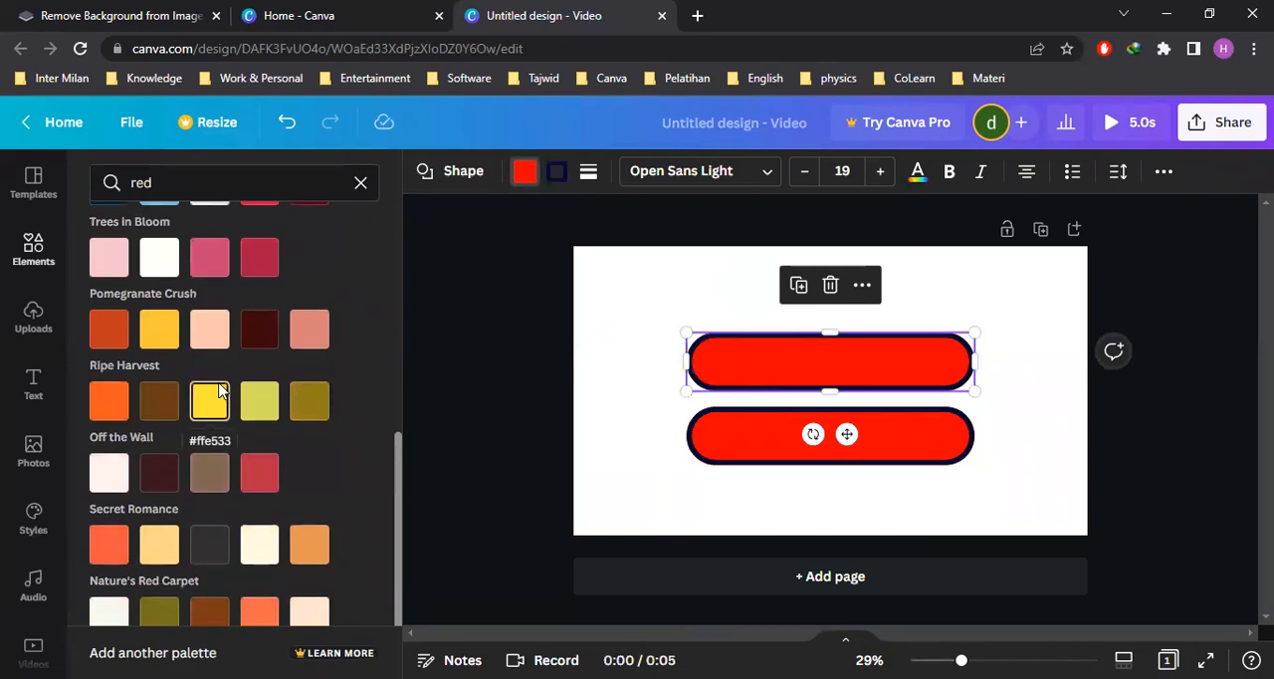
pyautogui.click(359, 183)
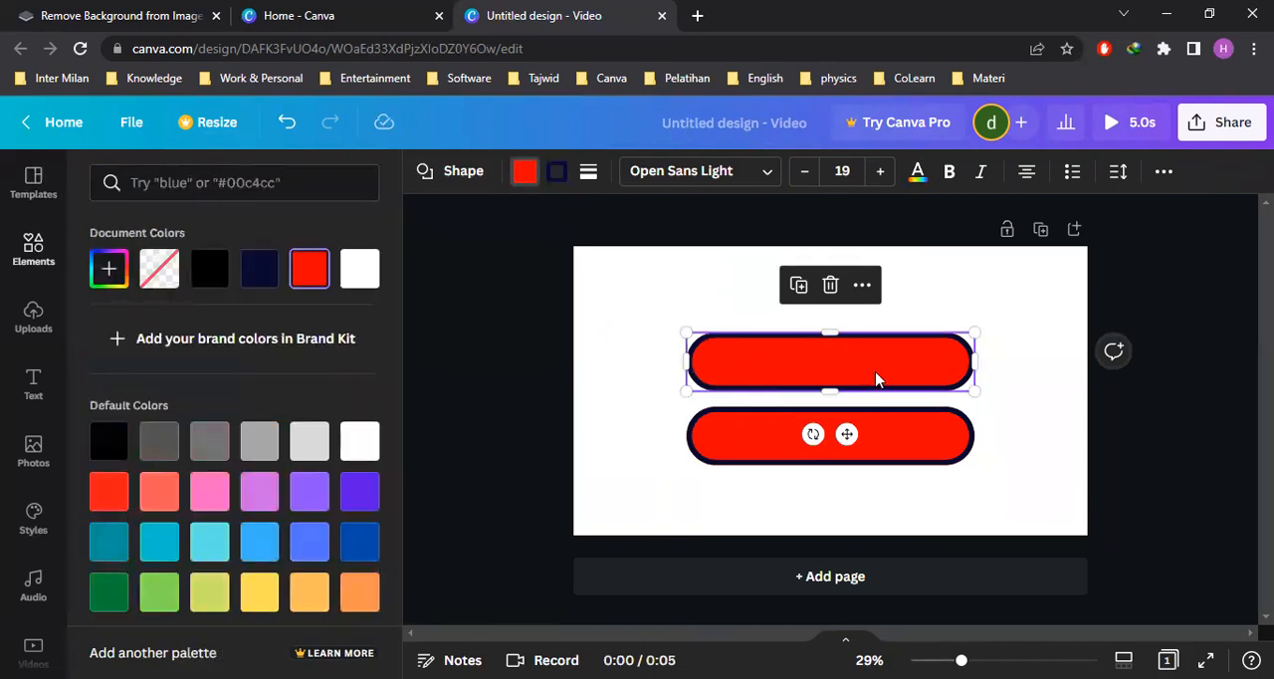
pyautogui.click(723, 368)
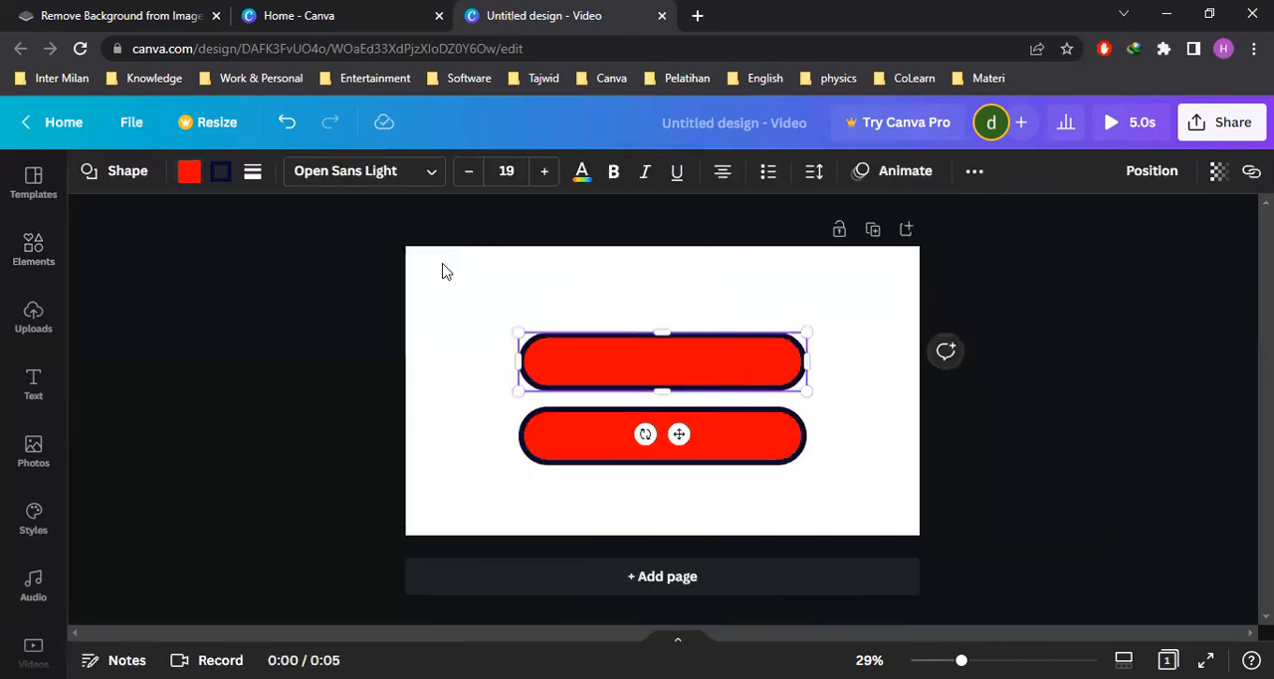
pyautogui.click(190, 176)
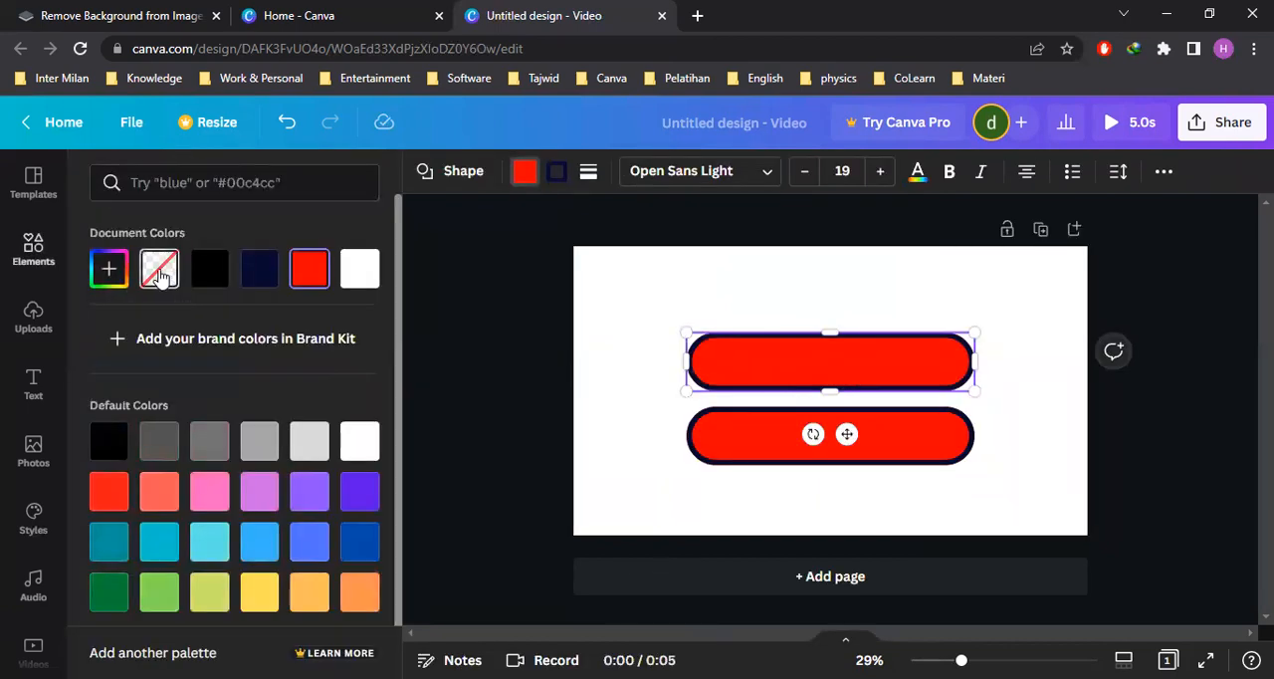
pyautogui.click(159, 275)
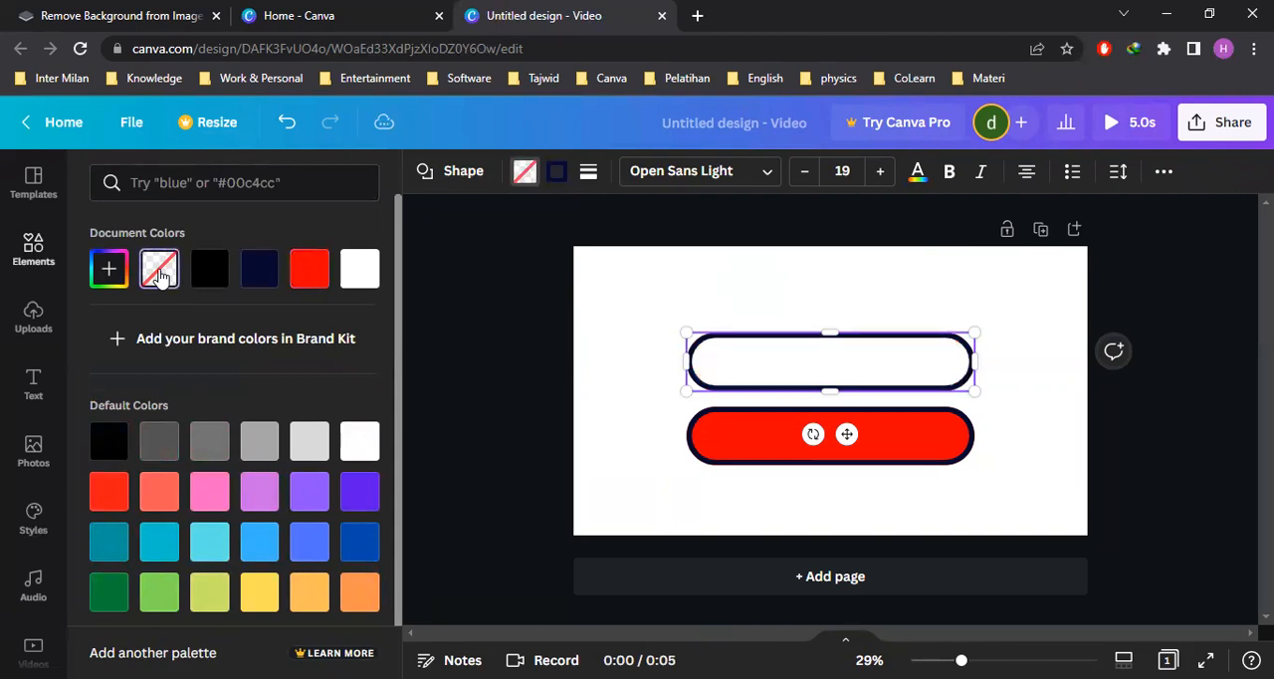
pyautogui.click(1185, 329)
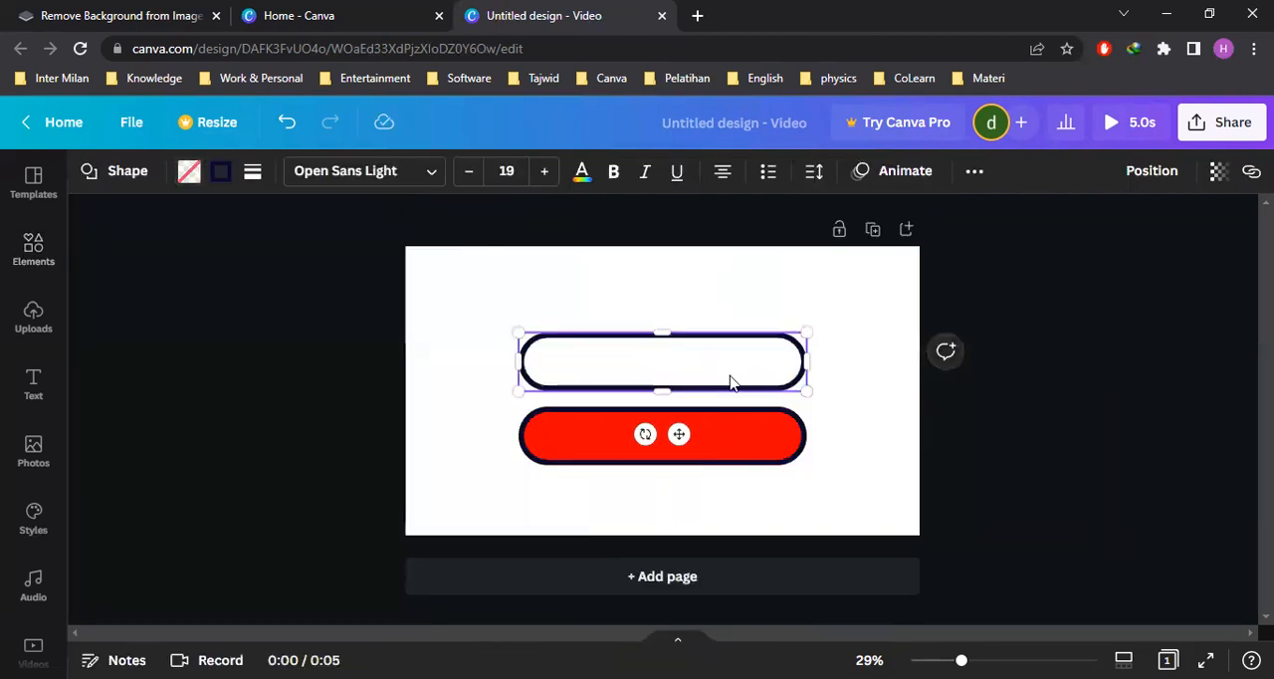
pyautogui.click(1161, 445)
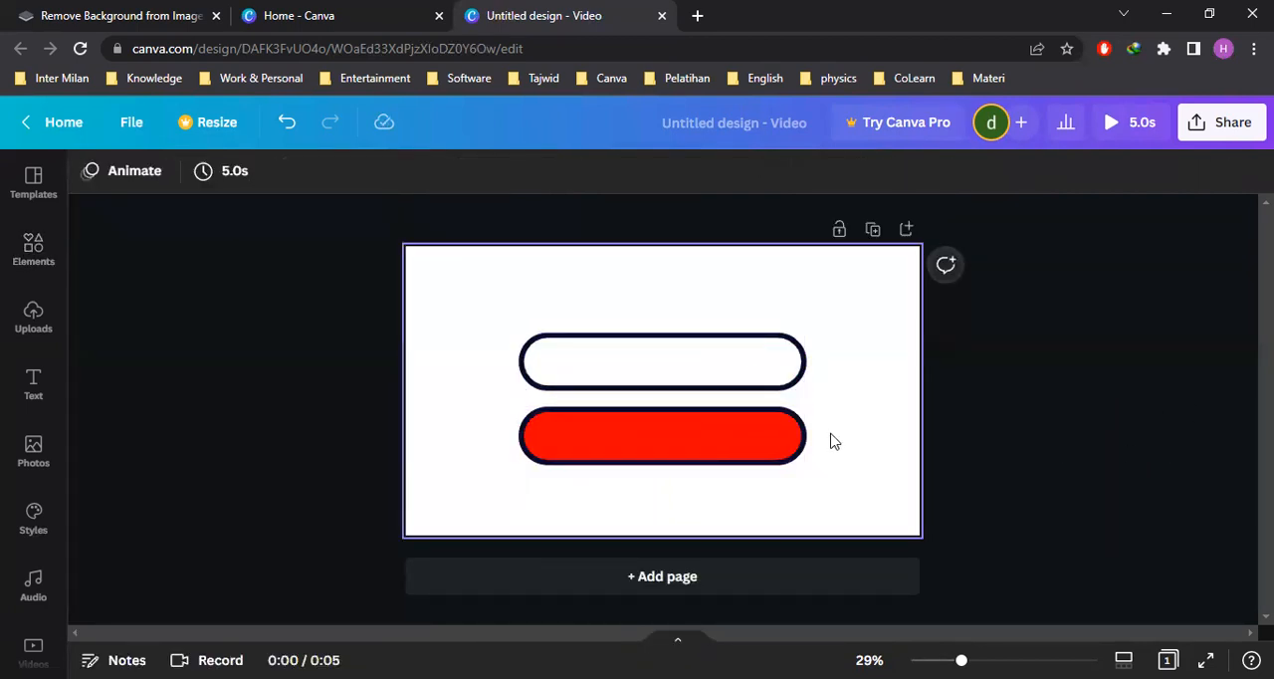
# Reduce the border weight of the lower red pill to 10
pyautogui.click(706, 374)
pyautogui.click(710, 449)
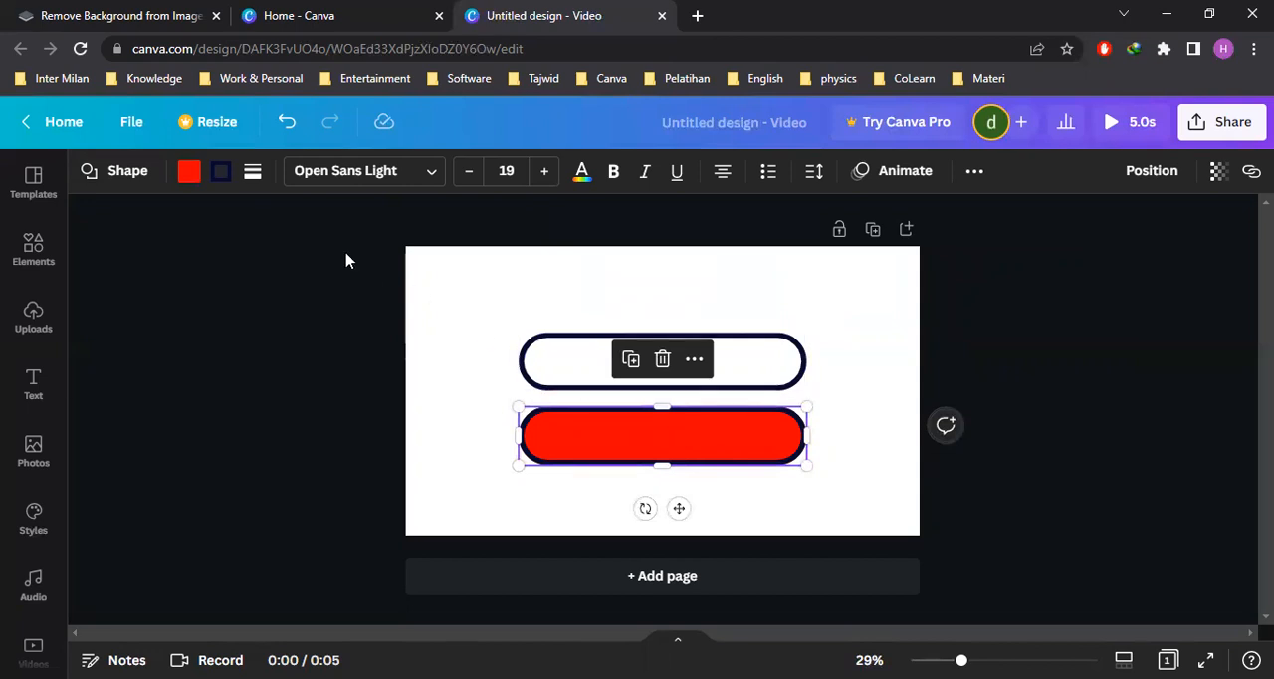
pyautogui.click(222, 172)
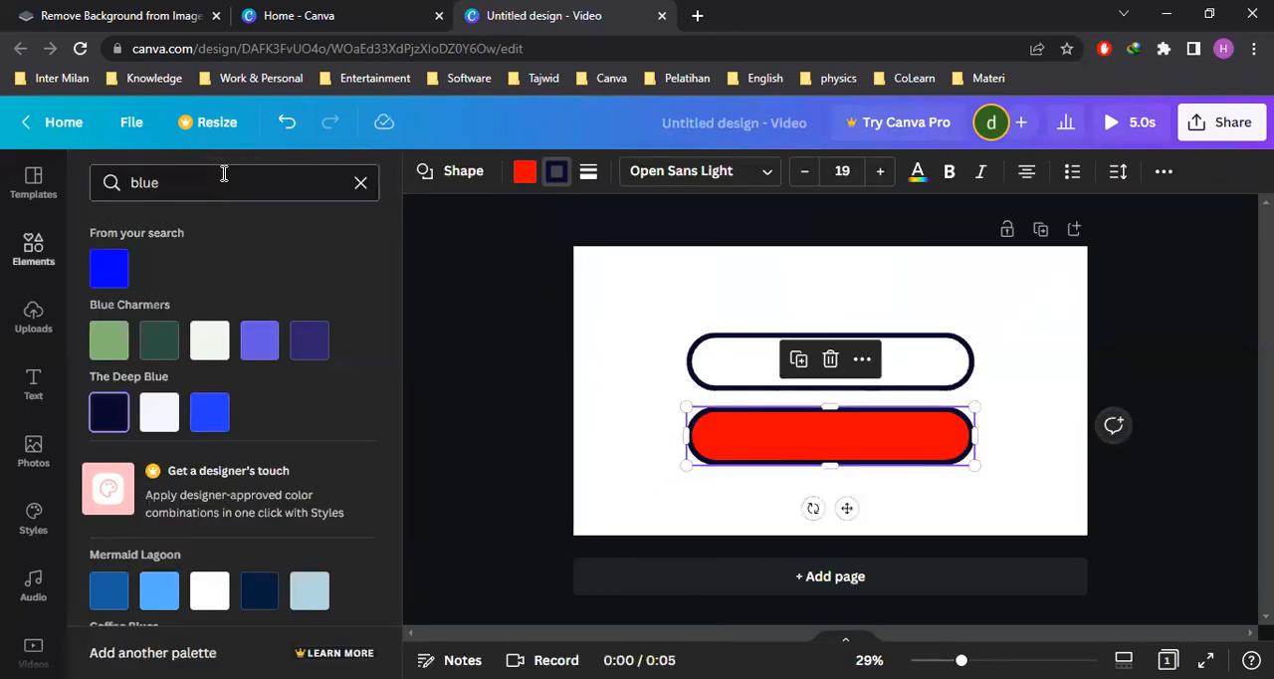
pyautogui.click(589, 182)
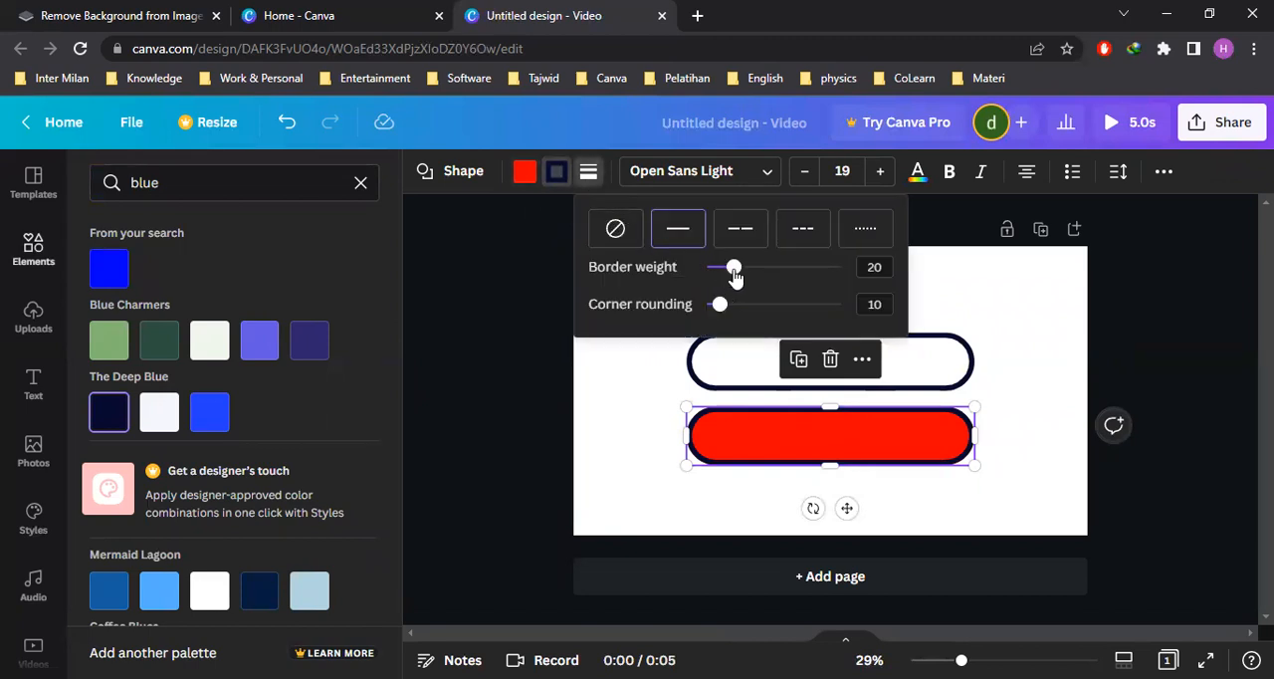
pyautogui.moveTo(733, 272); pyautogui.dragTo(722, 275)
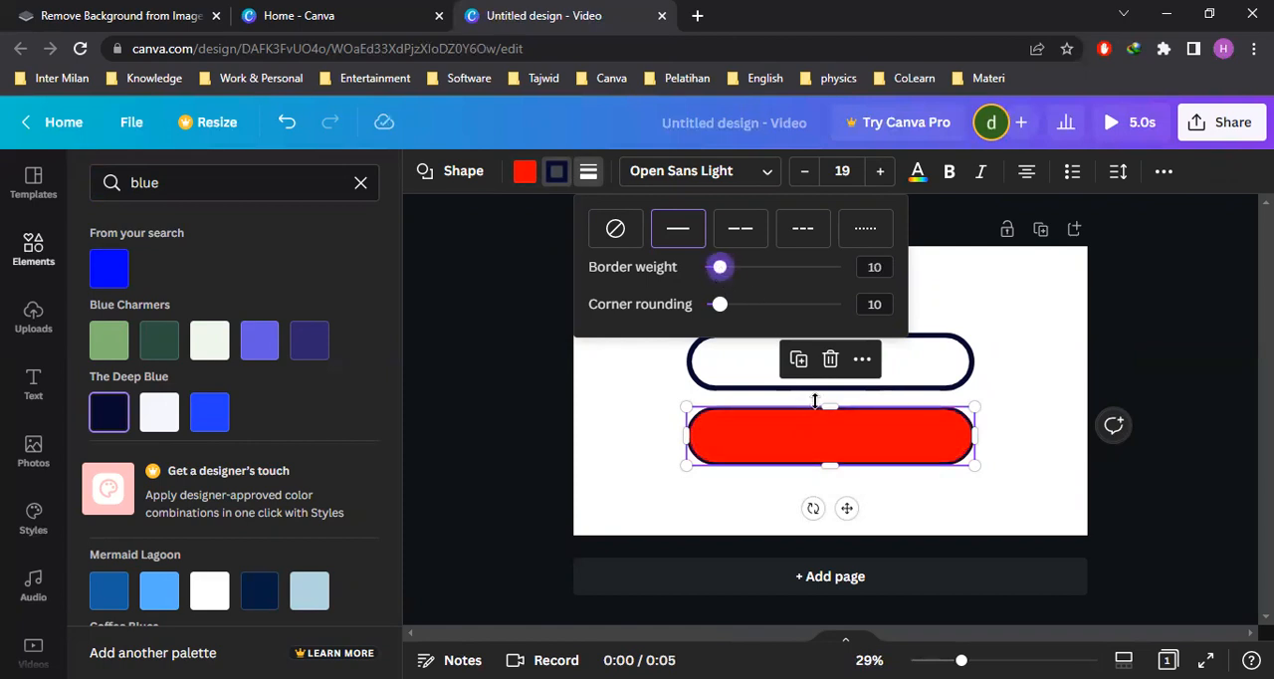
pyautogui.click(513, 294)
pyautogui.click(1145, 375)
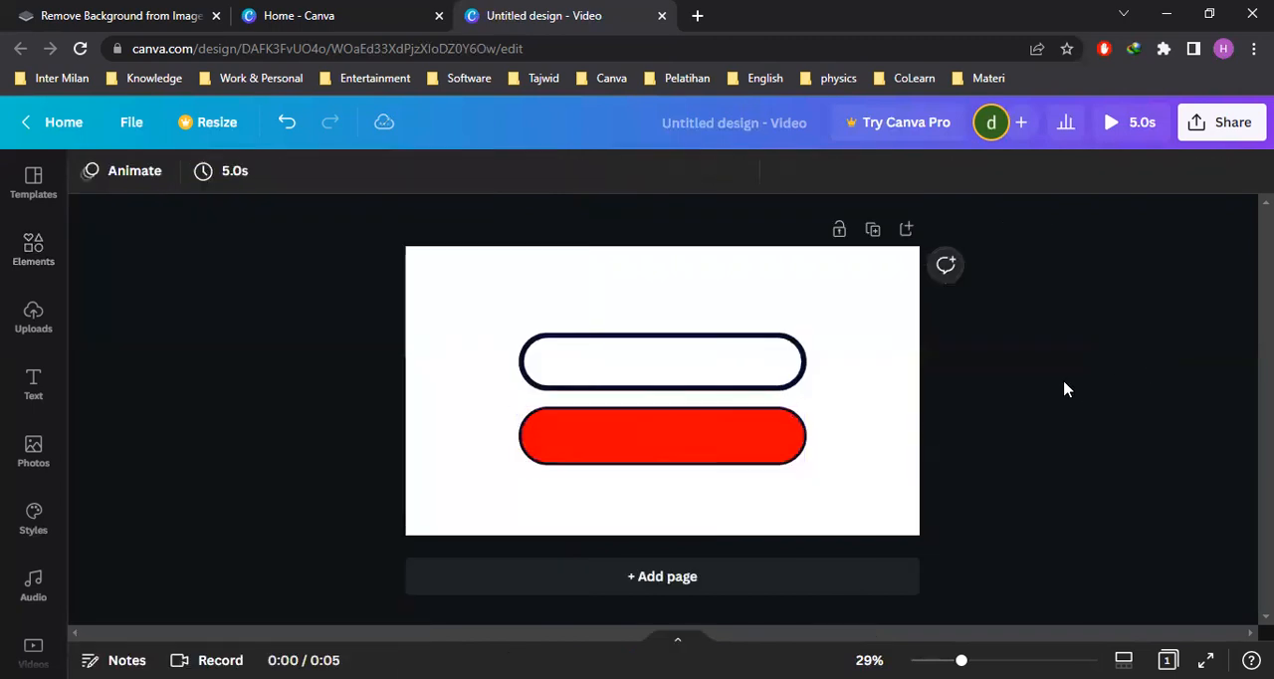
# Move the red pill exactly onto the outlined pill and send it one layer backward
pyautogui.moveTo(765, 442); pyautogui.dragTo(765, 359)
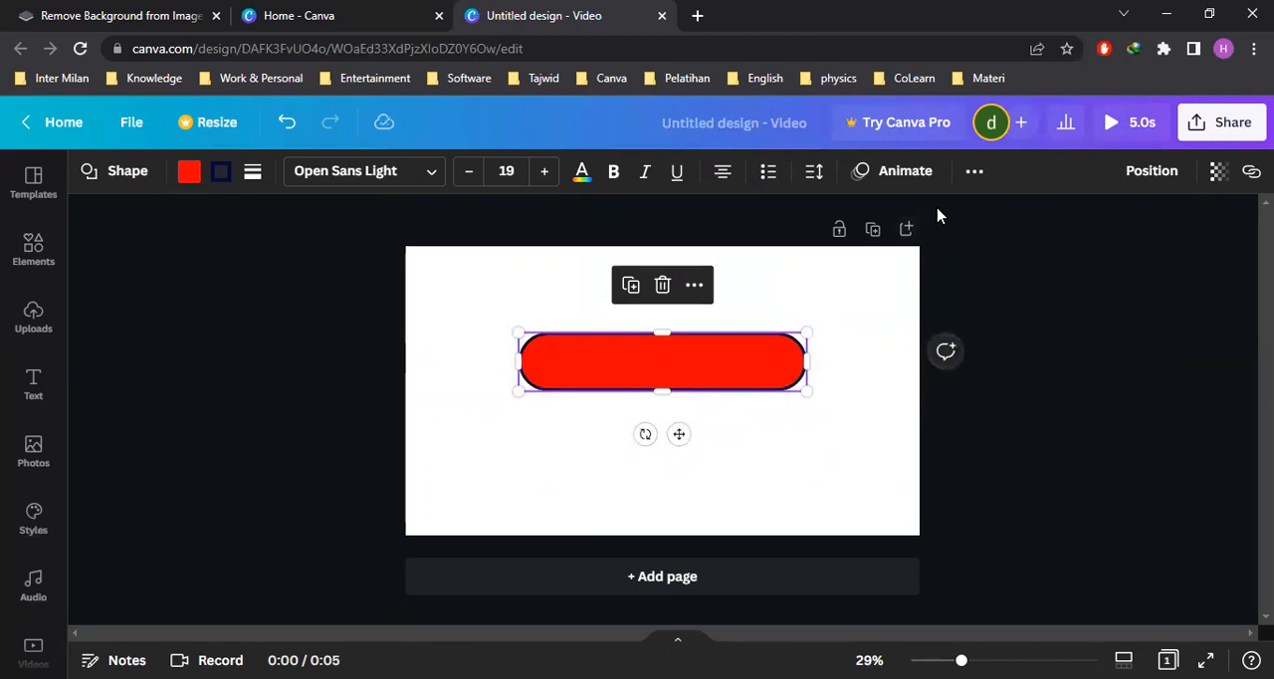
pyautogui.click(1155, 176)
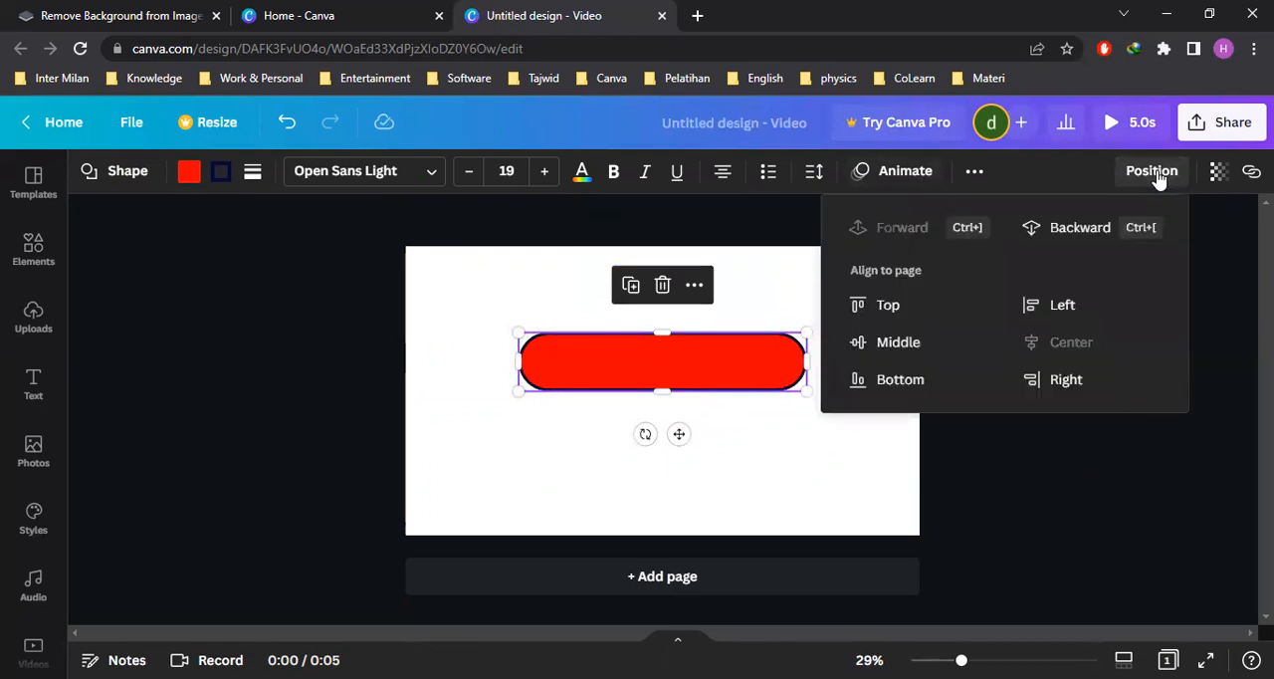
pyautogui.click(1080, 229)
pyautogui.click(1223, 289)
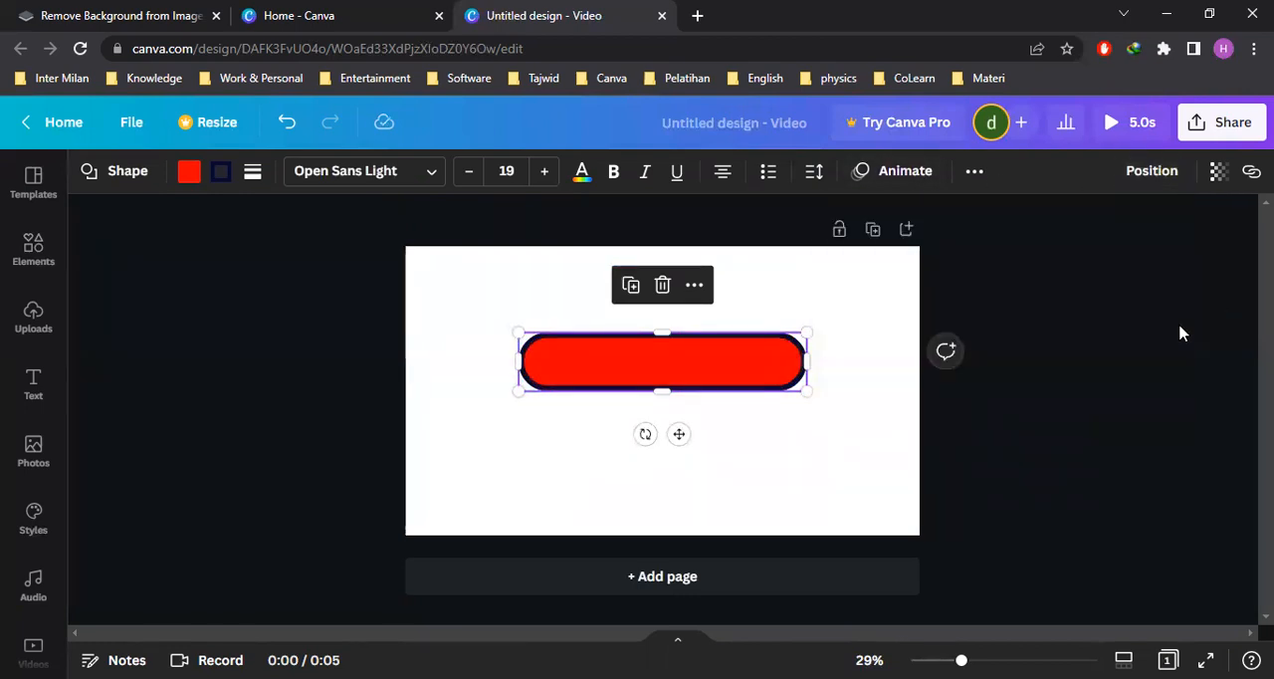
pyautogui.click(1142, 402)
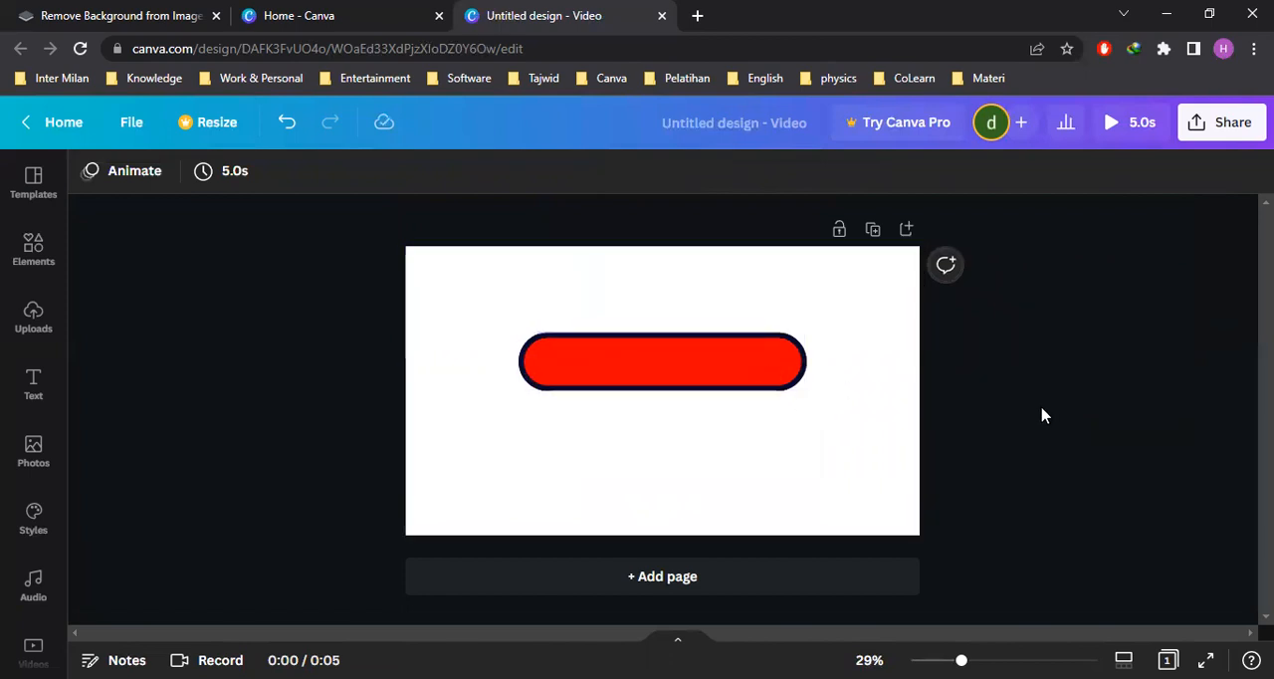
# Try narrowing the outlined pill slightly from its right end
pyautogui.click(710, 375)
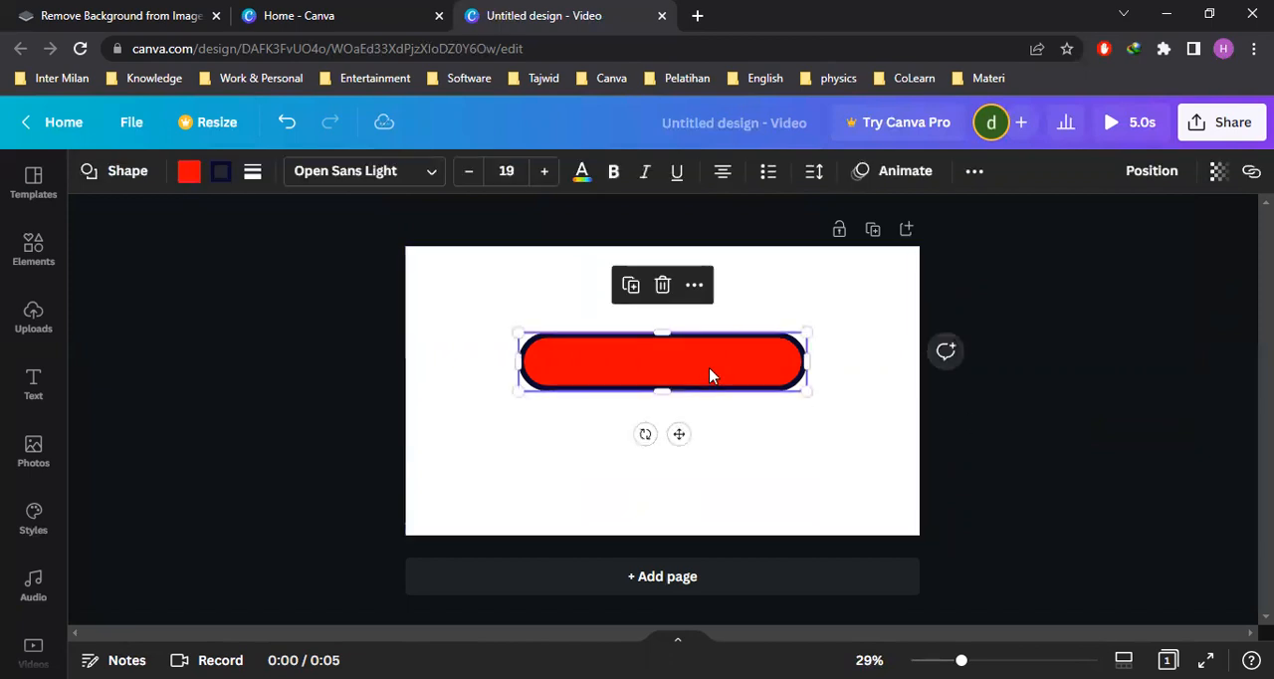
pyautogui.moveTo(806, 362)
pyautogui.mouseDown()
pyautogui.moveTo(716, 361)
pyautogui.moveTo(808, 361)
pyautogui.mouseUp()
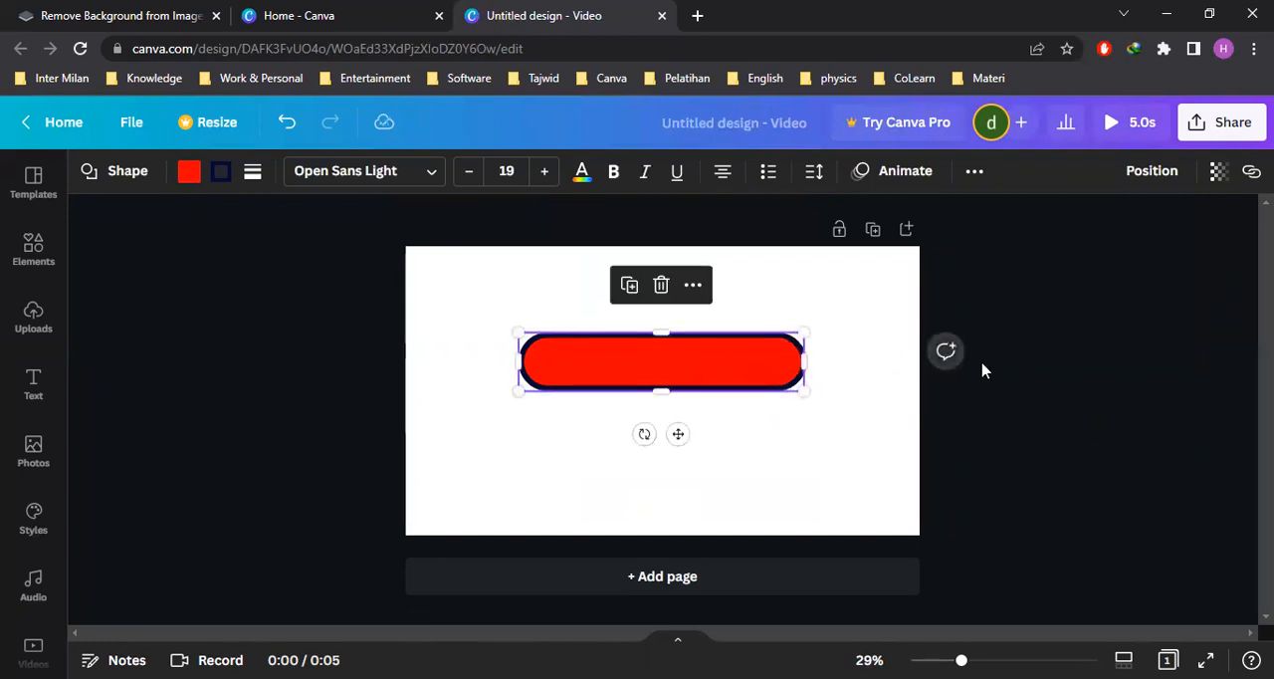
pyautogui.click(866, 377)
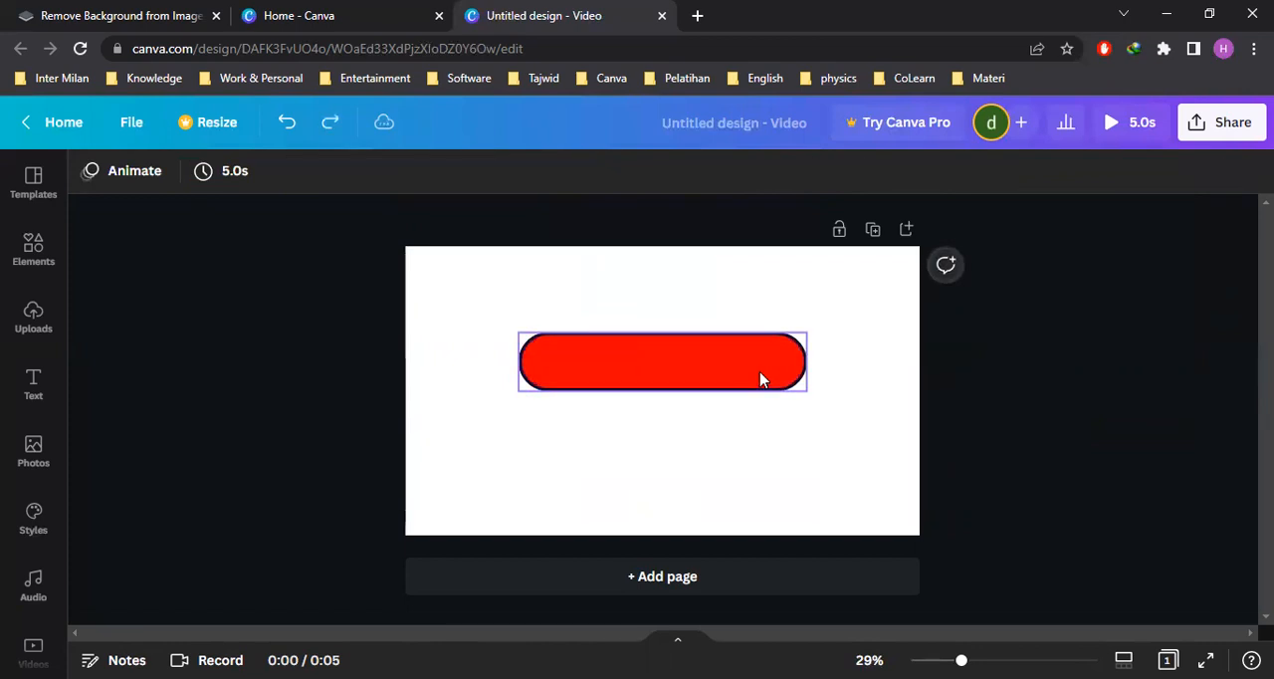
# Reselect the red pill lying over the outline and send it backward again so the thicker navy outline is on top
pyautogui.moveTo(742, 372)
pyautogui.mouseDown()
pyautogui.moveTo(734, 432)
pyautogui.moveTo(724, 359)
pyautogui.mouseUp()
pyautogui.click(953, 379)
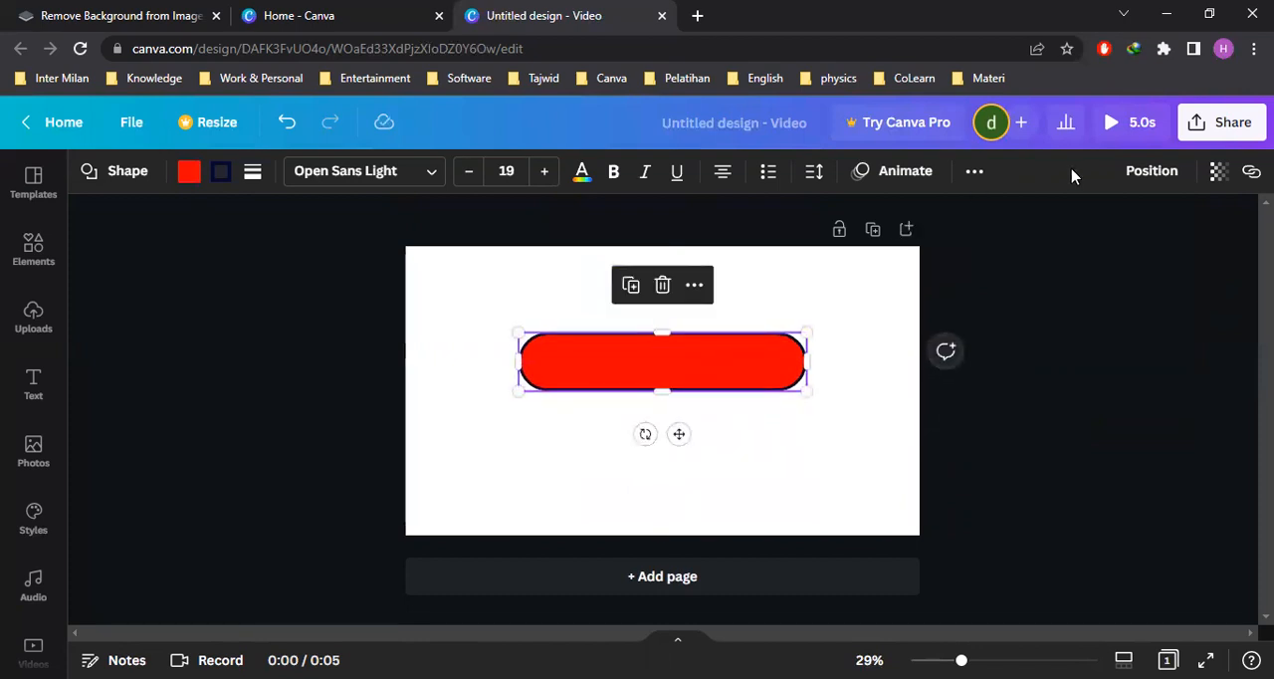
pyautogui.click(1157, 171)
pyautogui.click(1080, 229)
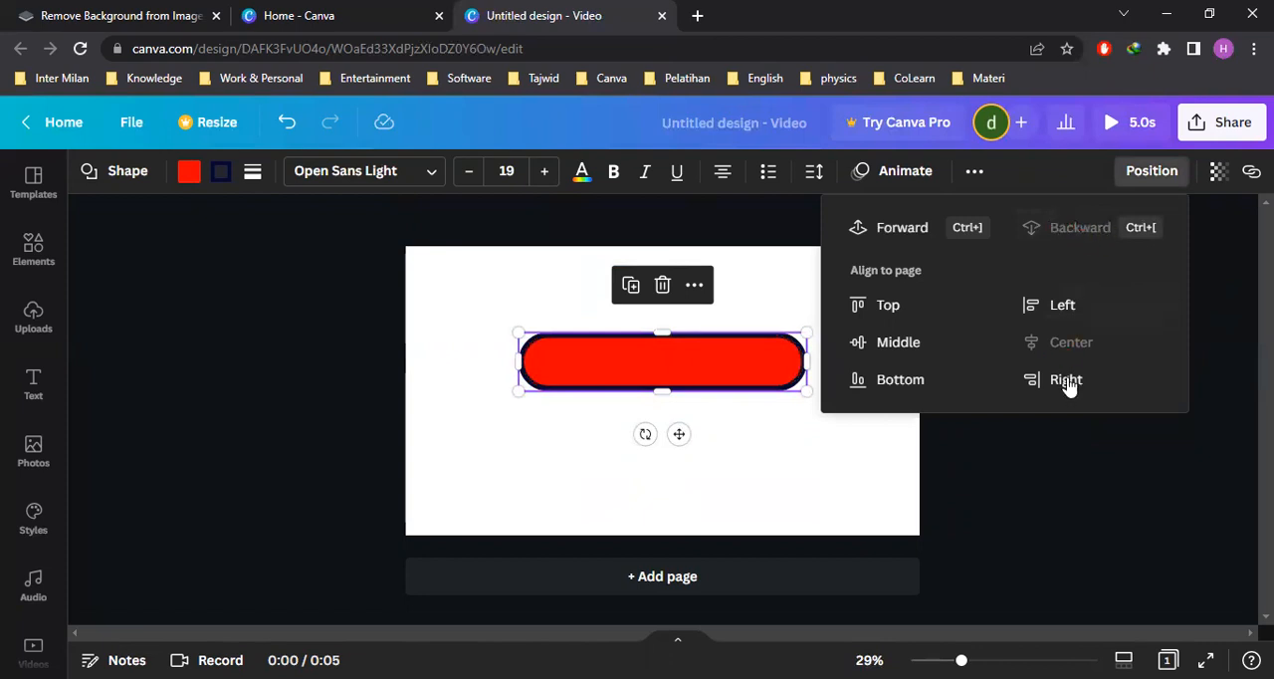
pyautogui.click(1059, 488)
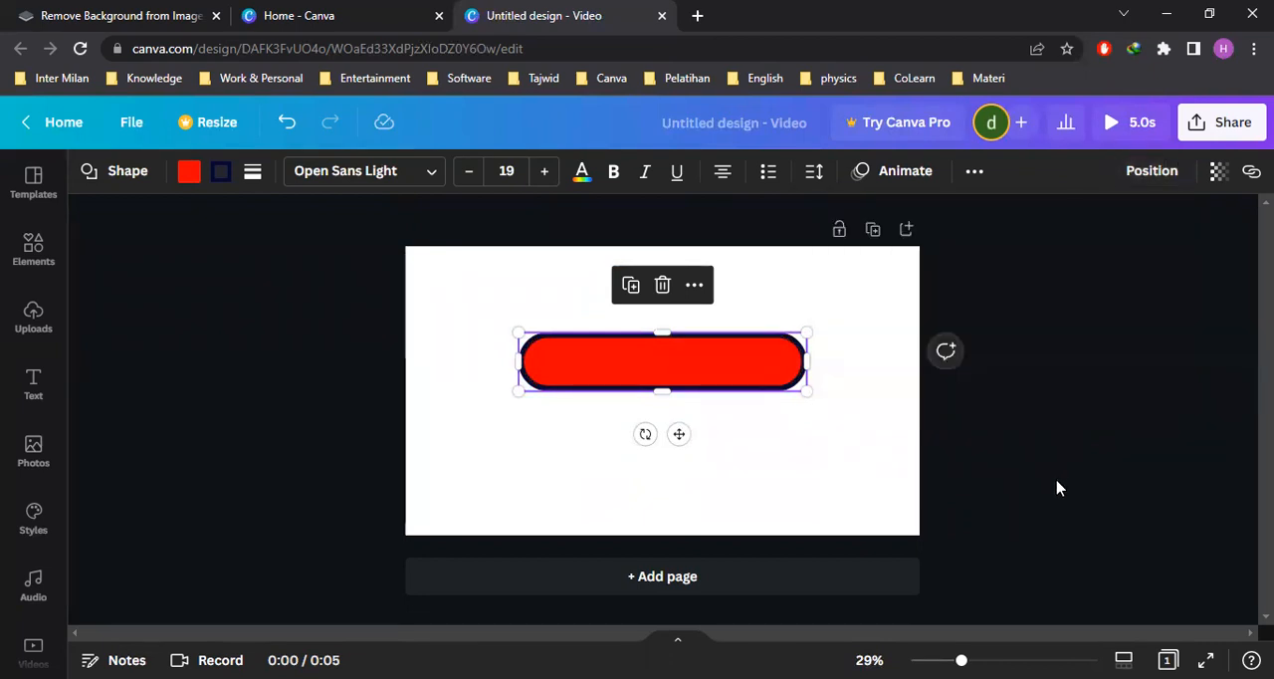
pyautogui.click(1059, 478)
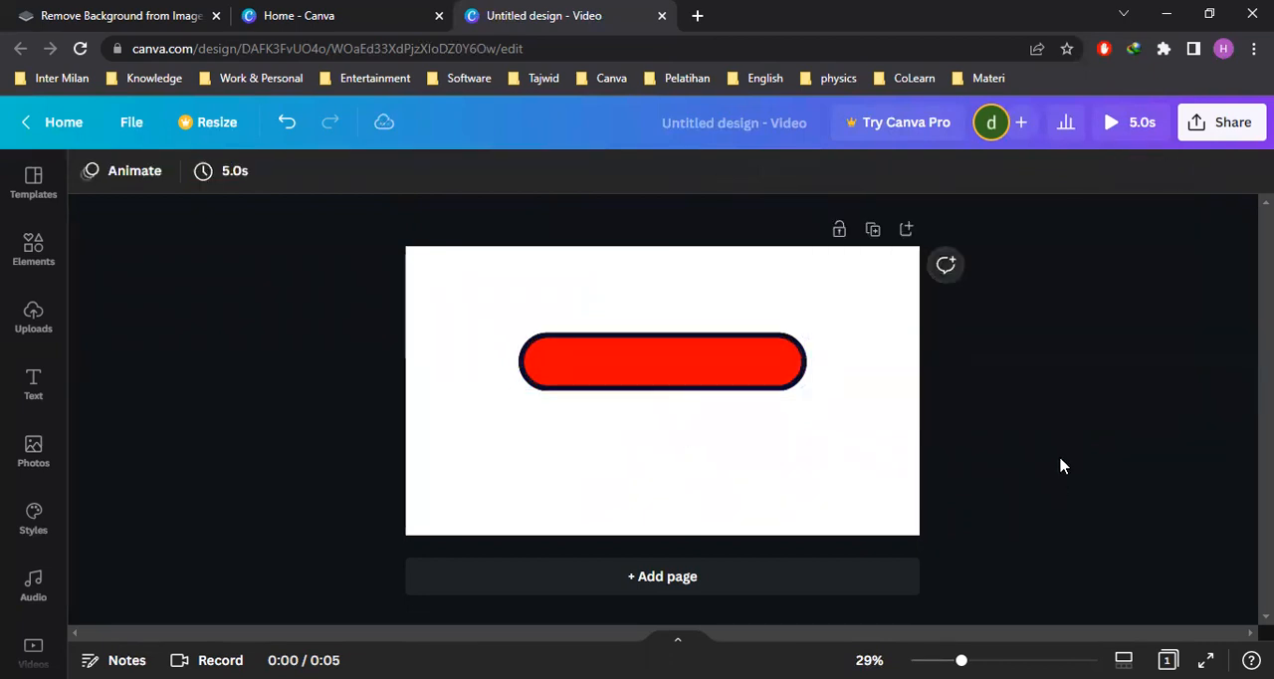
# Add a heading to the page with the text "Loading"
pyautogui.click(35, 393)
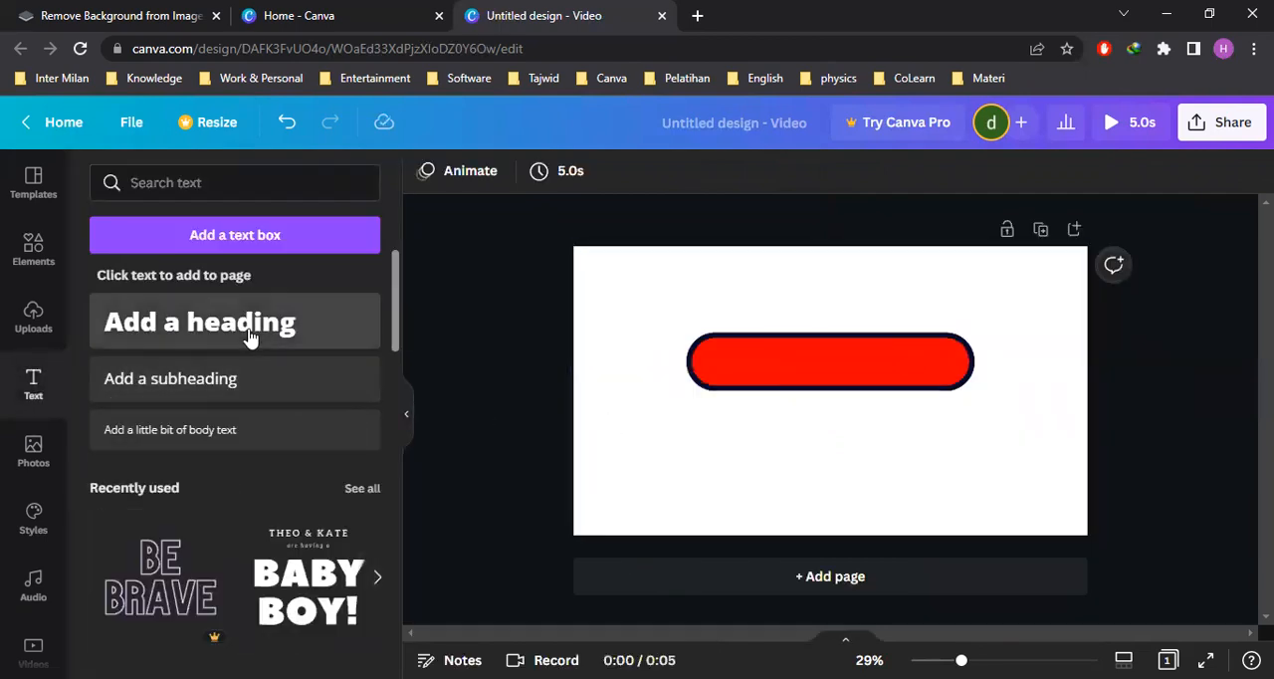
pyautogui.click(249, 329)
pyautogui.write('Lo')
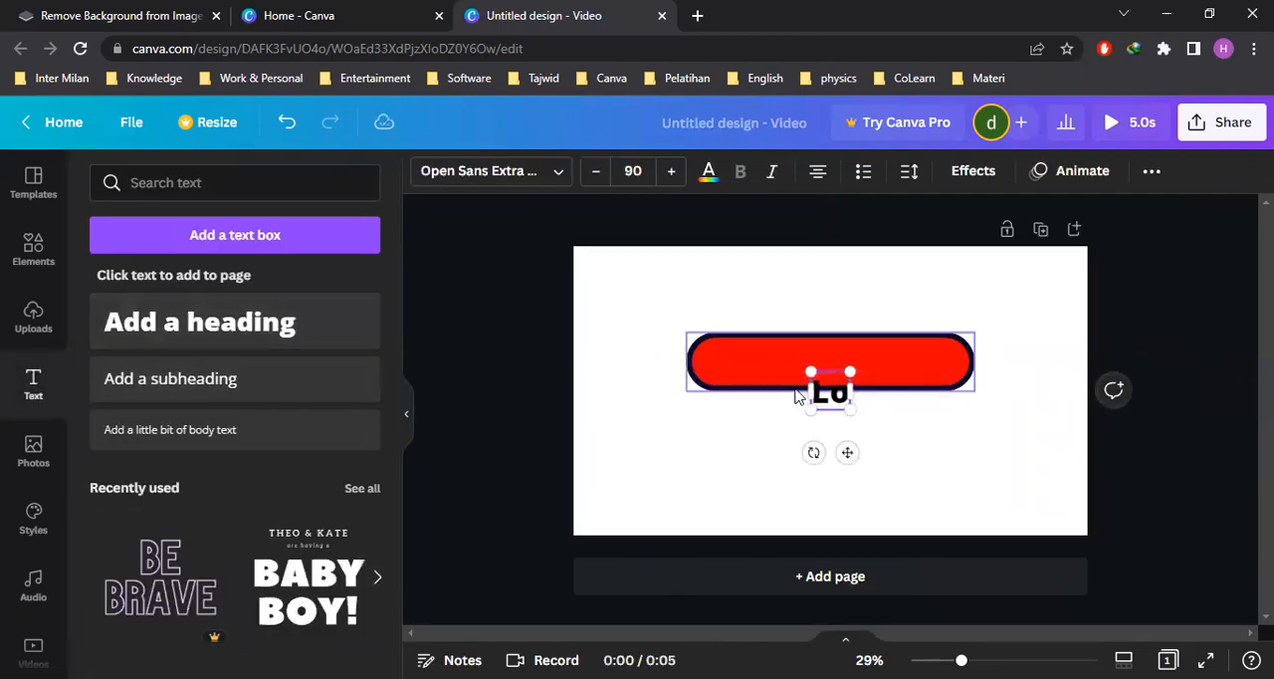
pyautogui.write('ading....')
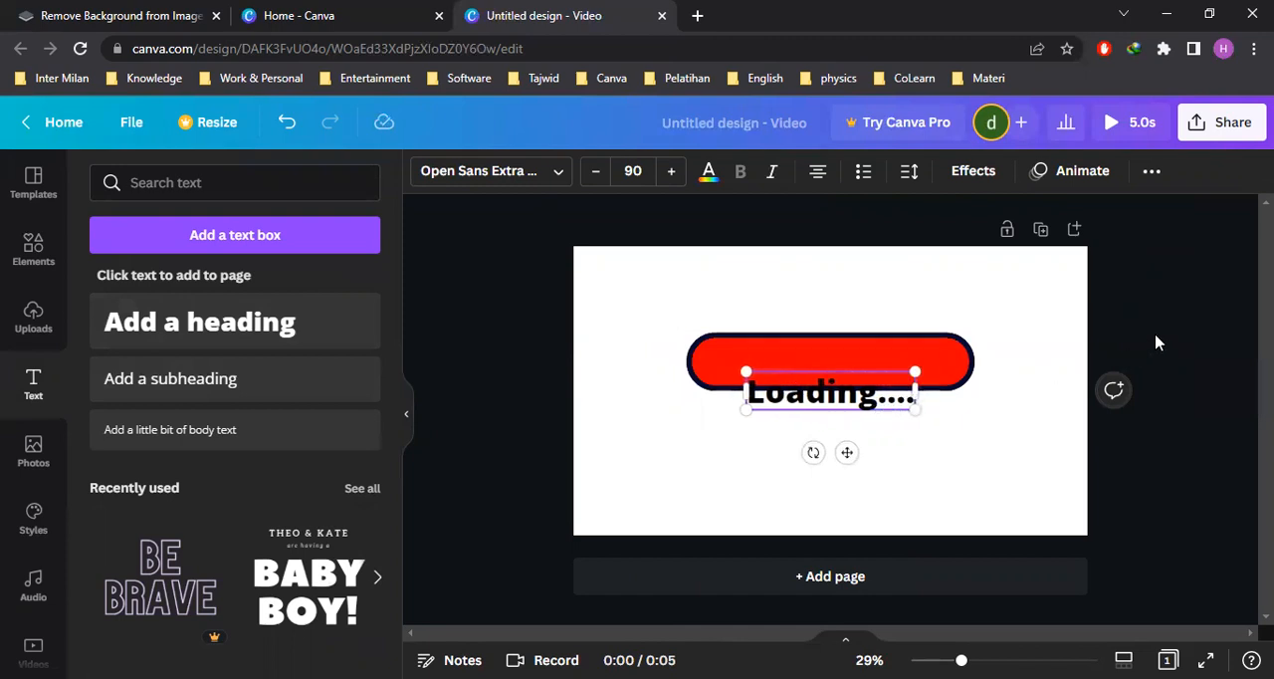
# Complete the heading text as "Loading...." and place it just below the red pill bar
pyautogui.click(1156, 342)
pyautogui.moveTo(852, 403); pyautogui.dragTo(851, 432)
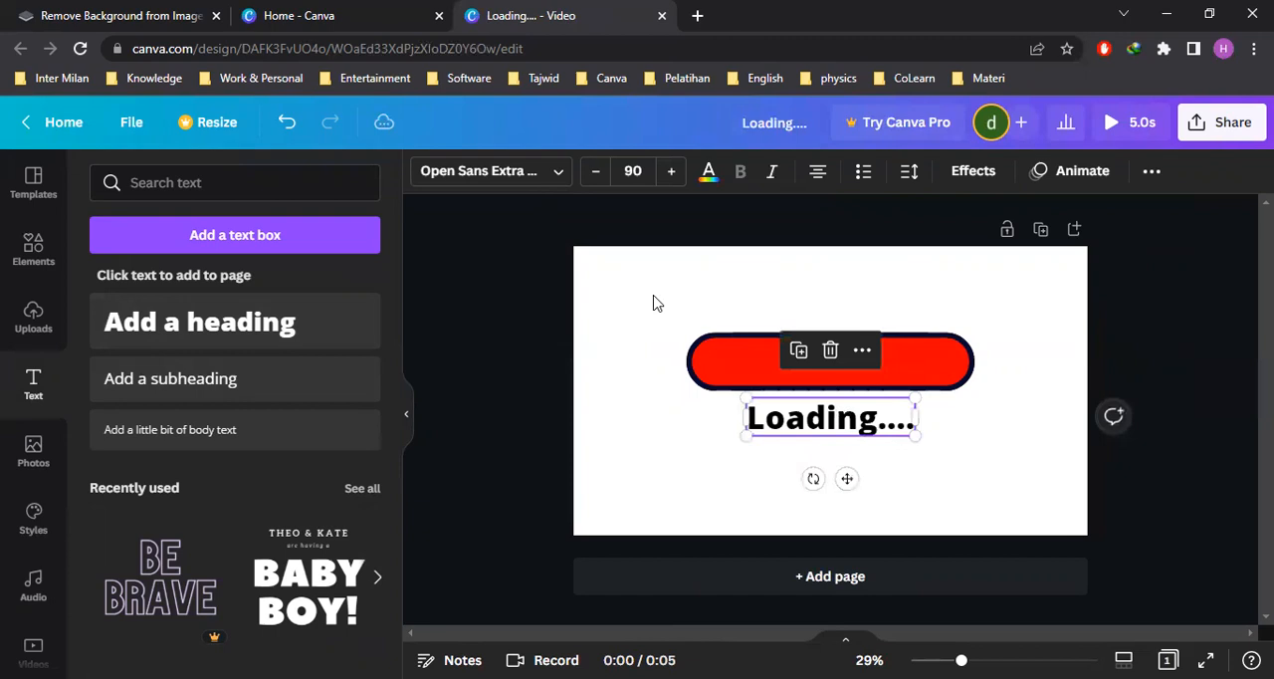
# Change the "Loading...." heading's font to Open Sauce SemiBold and make it bold
pyautogui.click(558, 171)
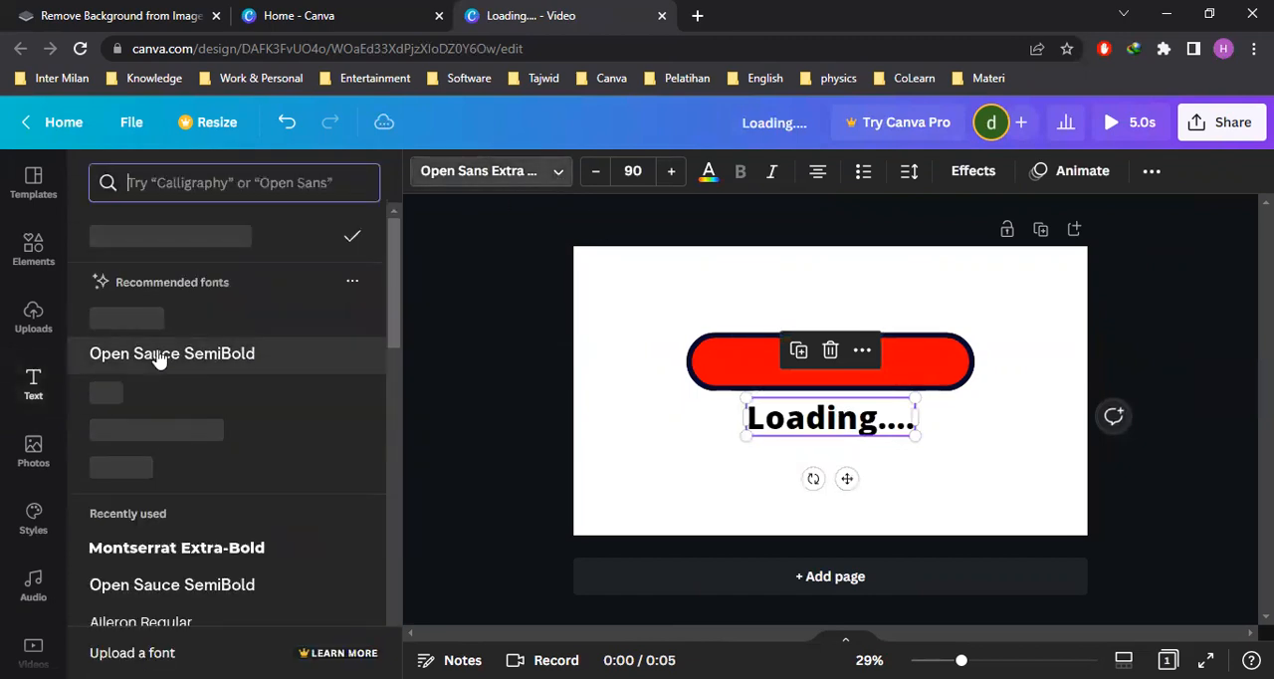
pyautogui.click(209, 355)
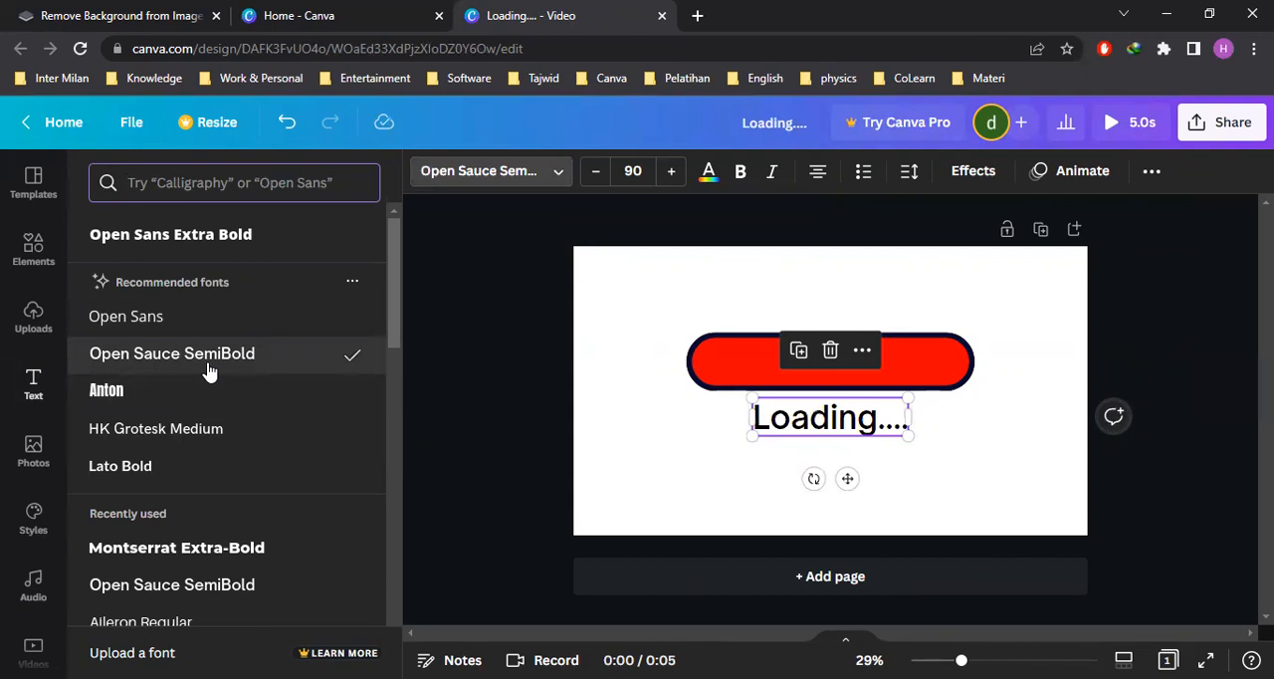
pyautogui.click(154, 468)
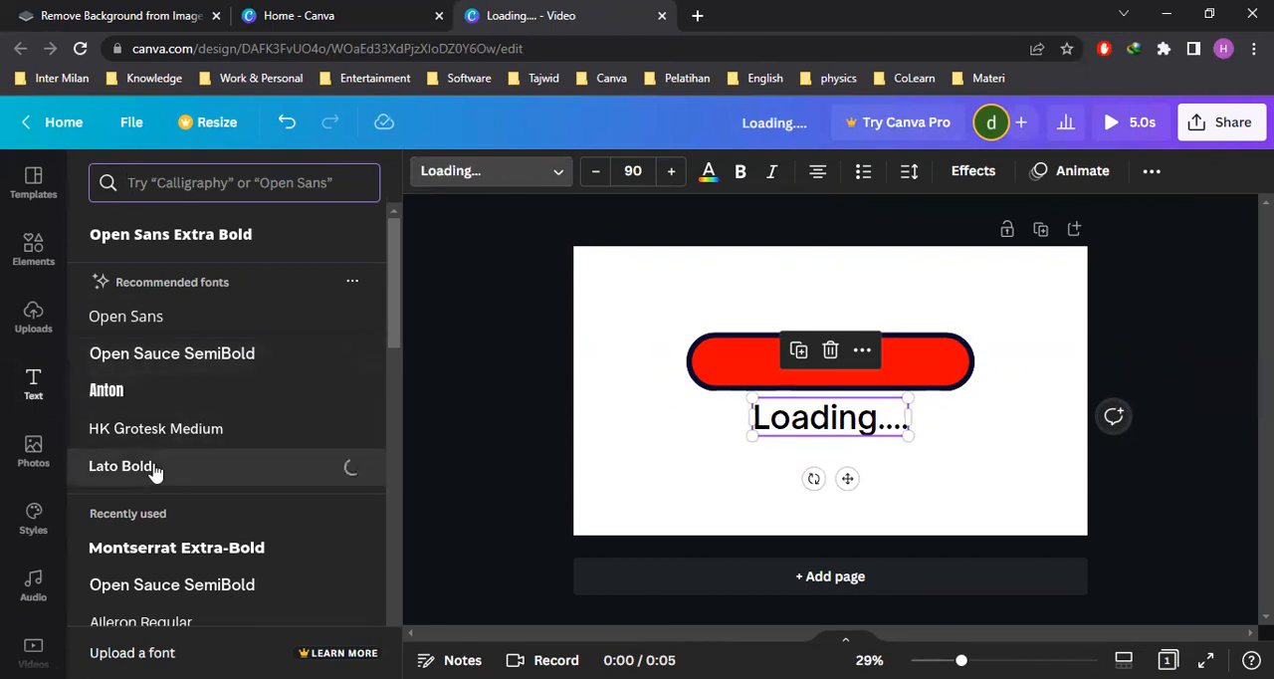
pyautogui.click(171, 356)
pyautogui.click(740, 171)
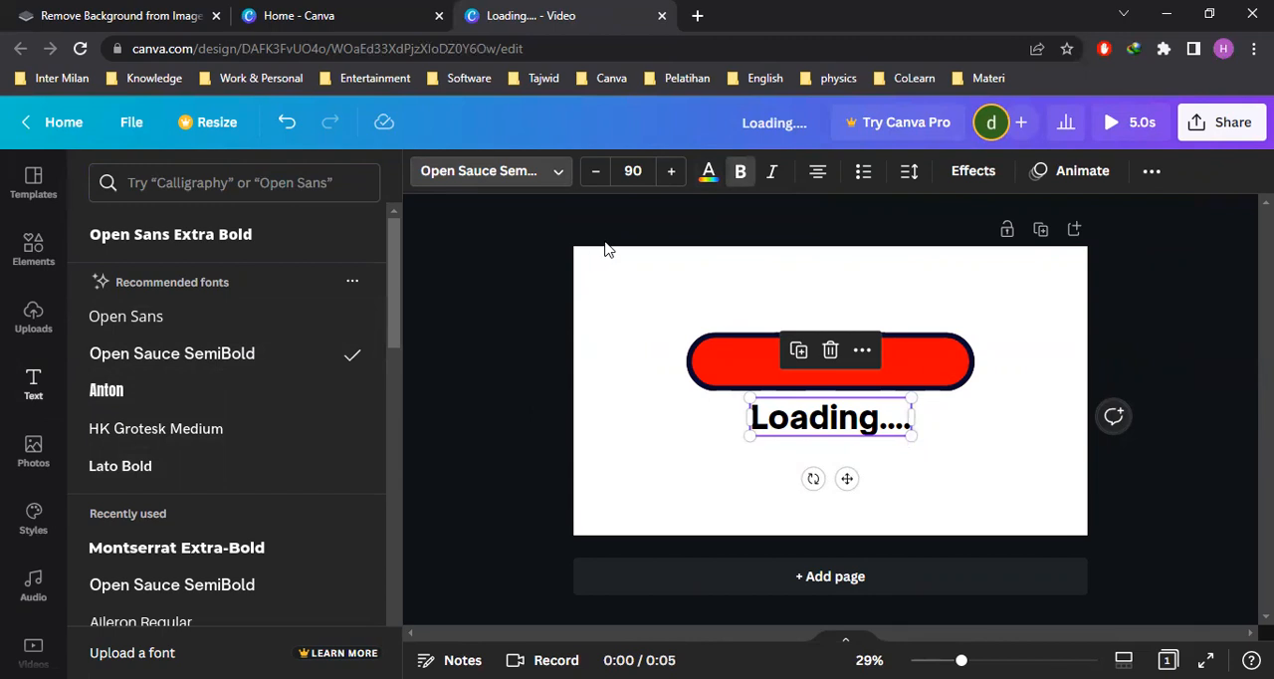
# Colour the "Loading...." heading with the document's dark navy to match the bar's outline, and deselect it
pyautogui.click(709, 172)
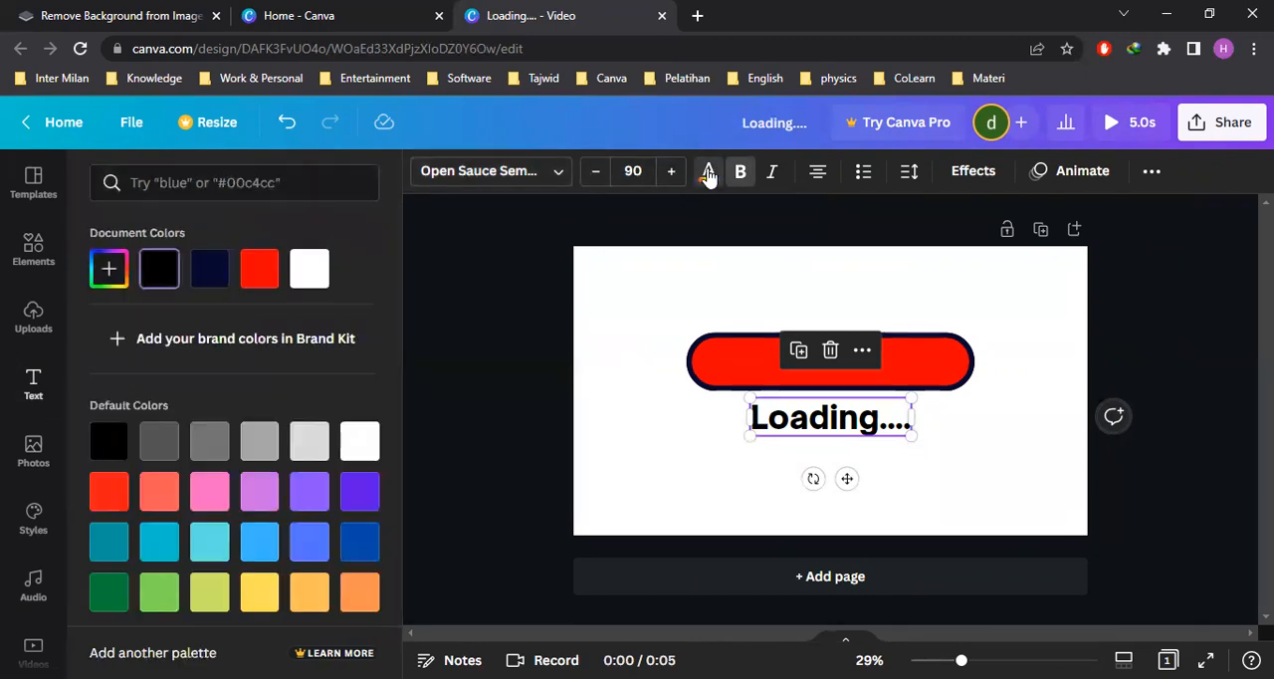
pyautogui.click(212, 271)
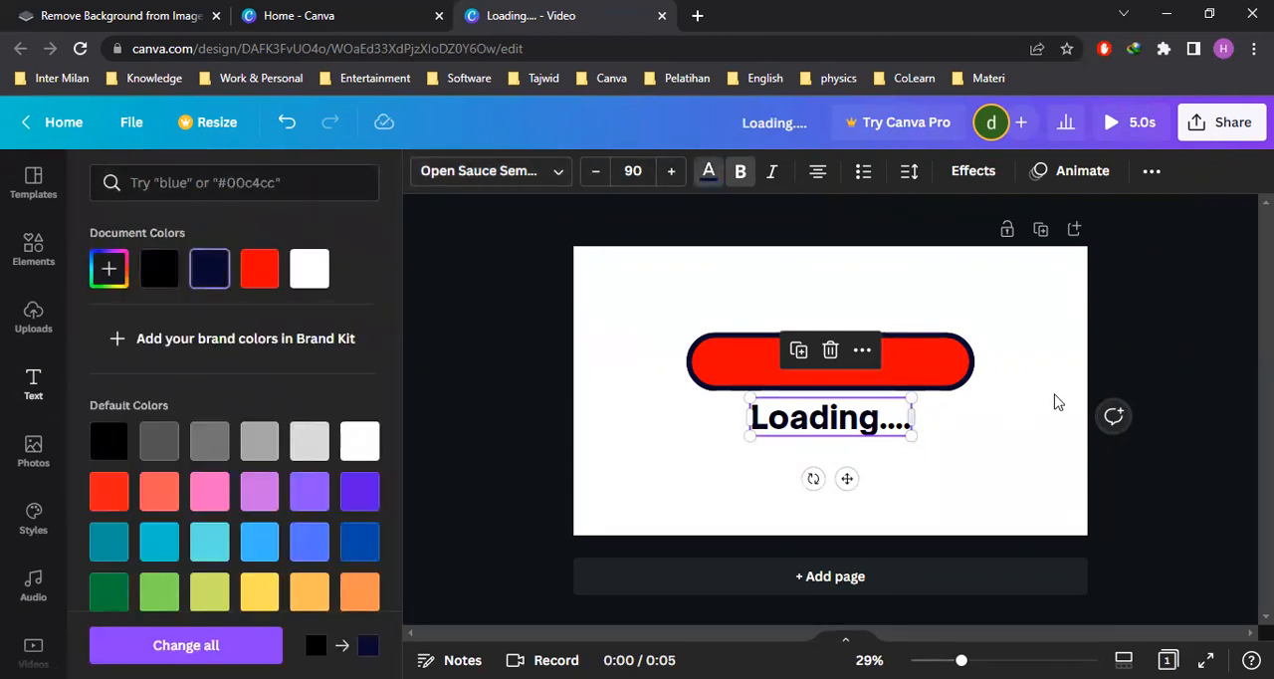
pyautogui.click(1166, 355)
pyautogui.click(1162, 345)
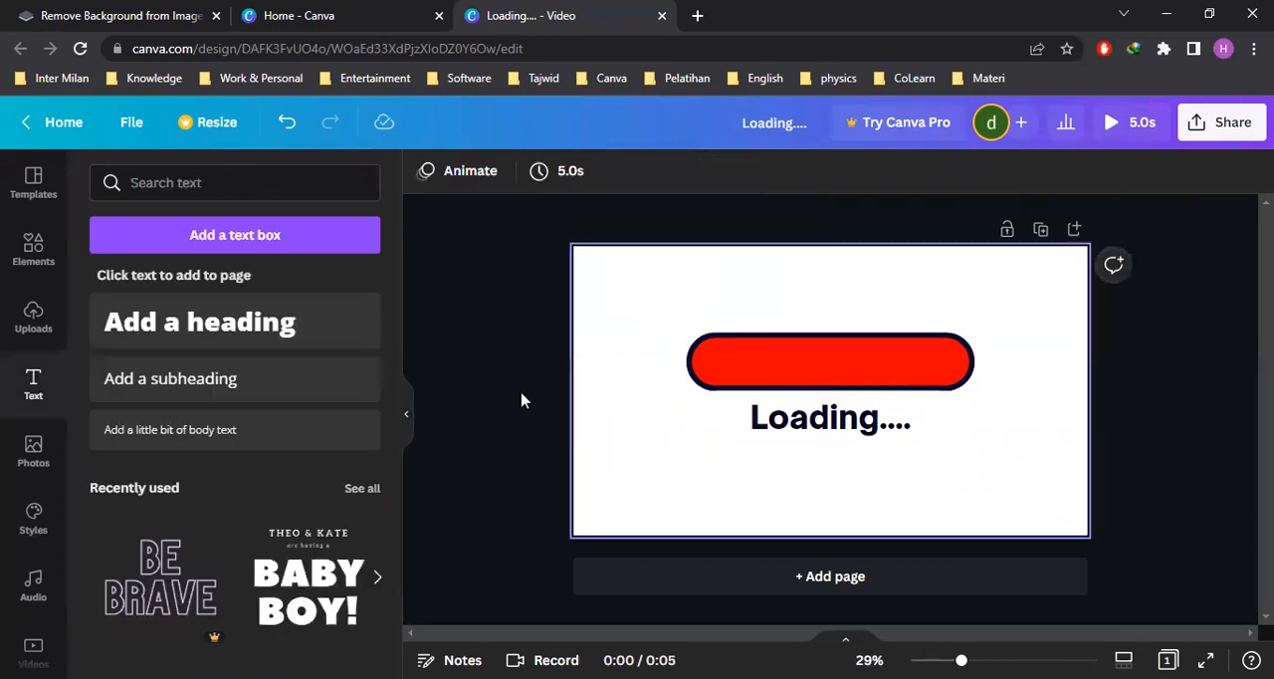
# Collapse the text library and nudge the "Loading...." heading slightly further below the bar
pyautogui.click(405, 423)
pyautogui.moveTo(683, 430)
pyautogui.mouseDown()
pyautogui.moveTo(703, 426)
pyautogui.moveTo(680, 426)
pyautogui.mouseUp()
pyautogui.click(1044, 411)
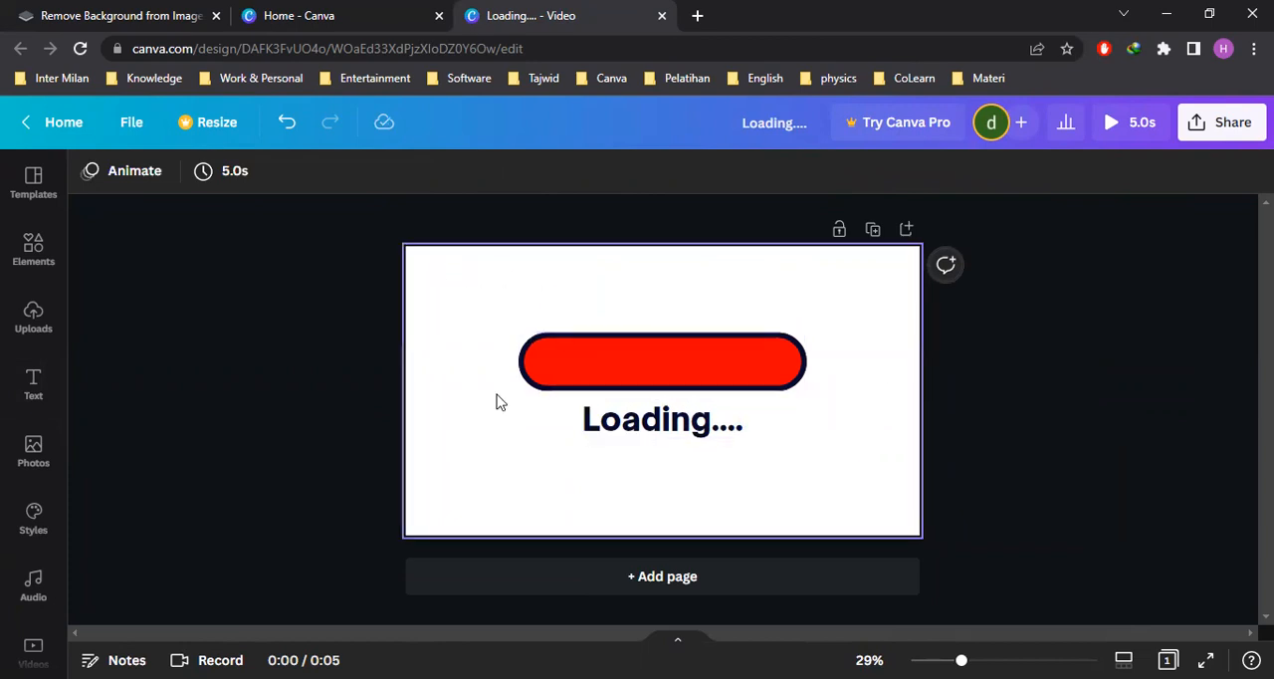
# Open the library of uploaded images
pyautogui.click(36, 318)
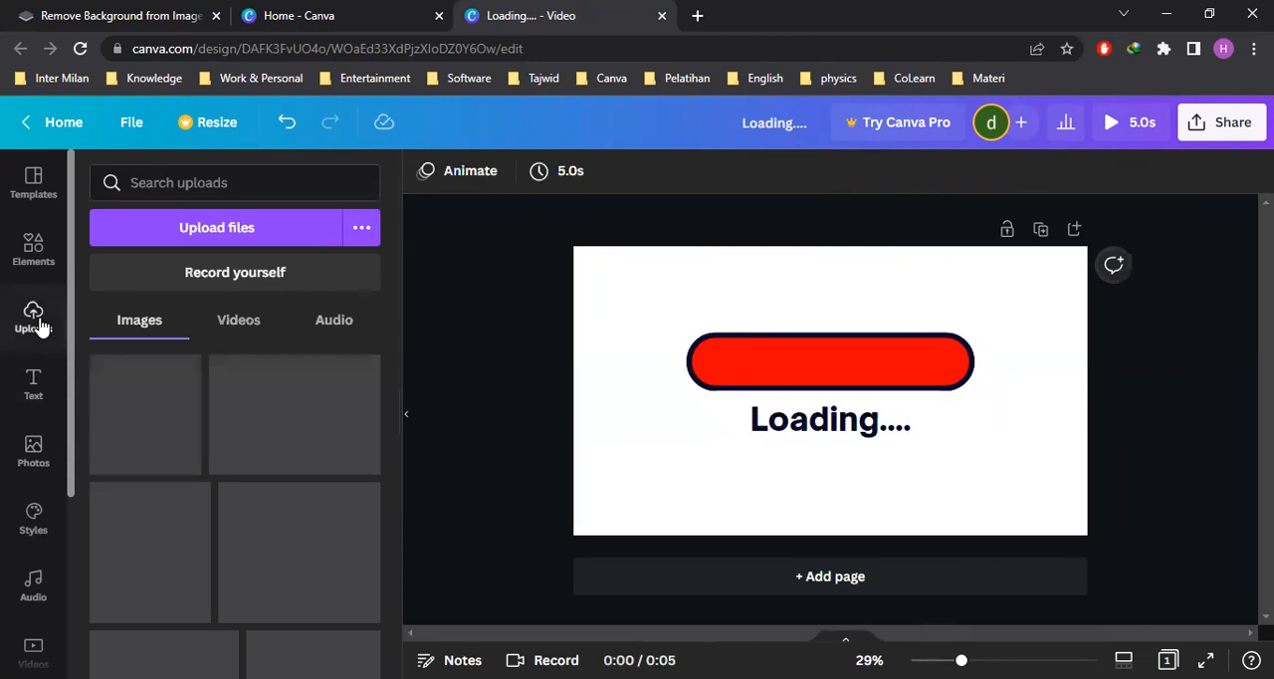
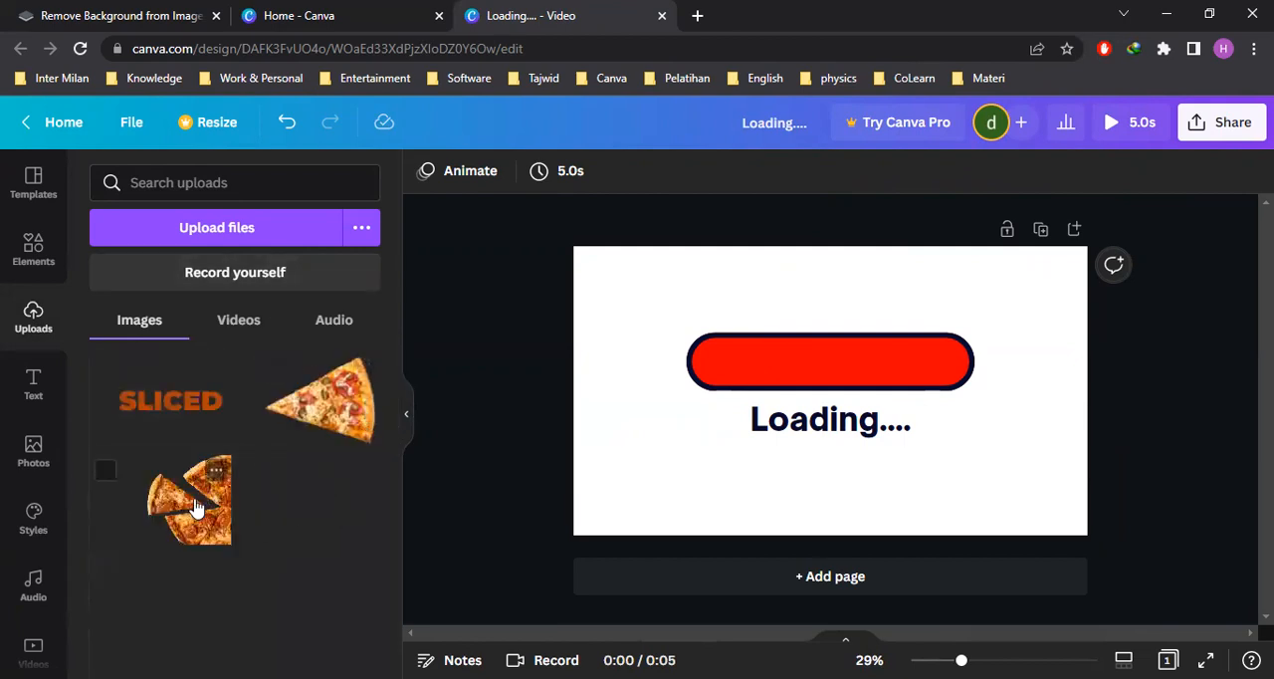
# Add the uploaded image of three pizza slices, move it to the page's upper-left corner and rotate it so the slices face inward
pyautogui.click(199, 493)
pyautogui.moveTo(896, 430); pyautogui.dragTo(699, 331)
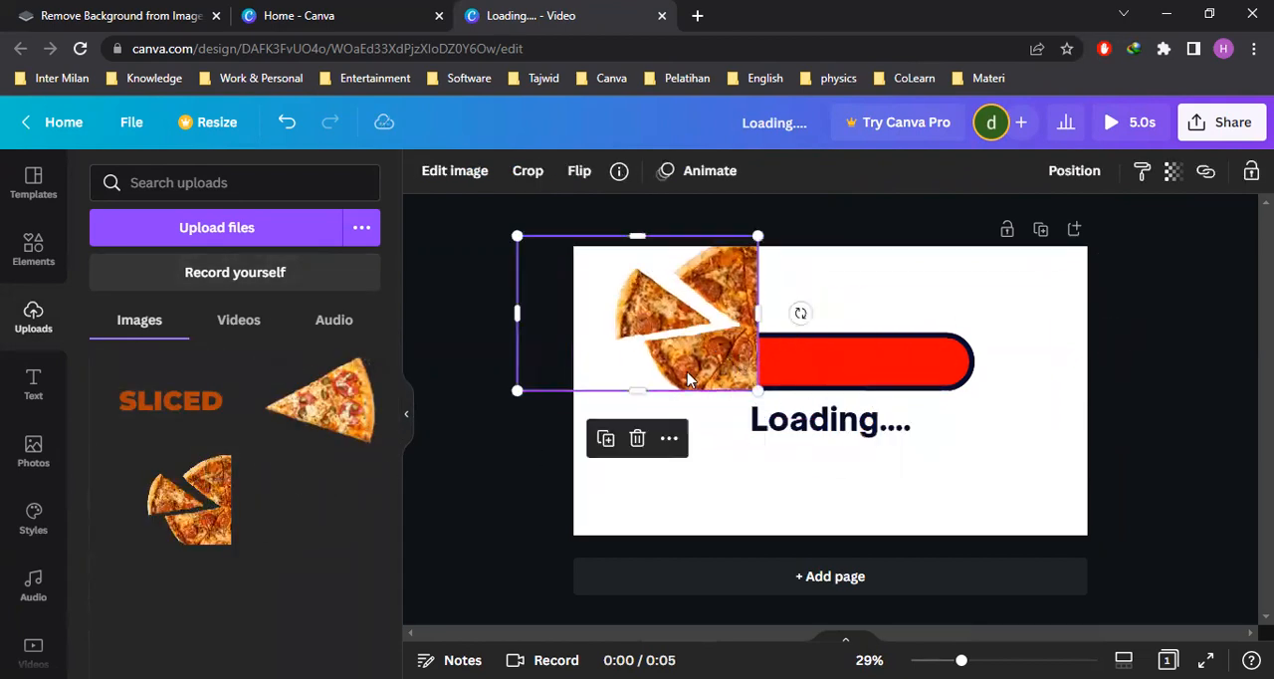
pyautogui.moveTo(800, 313); pyautogui.dragTo(643, 298)
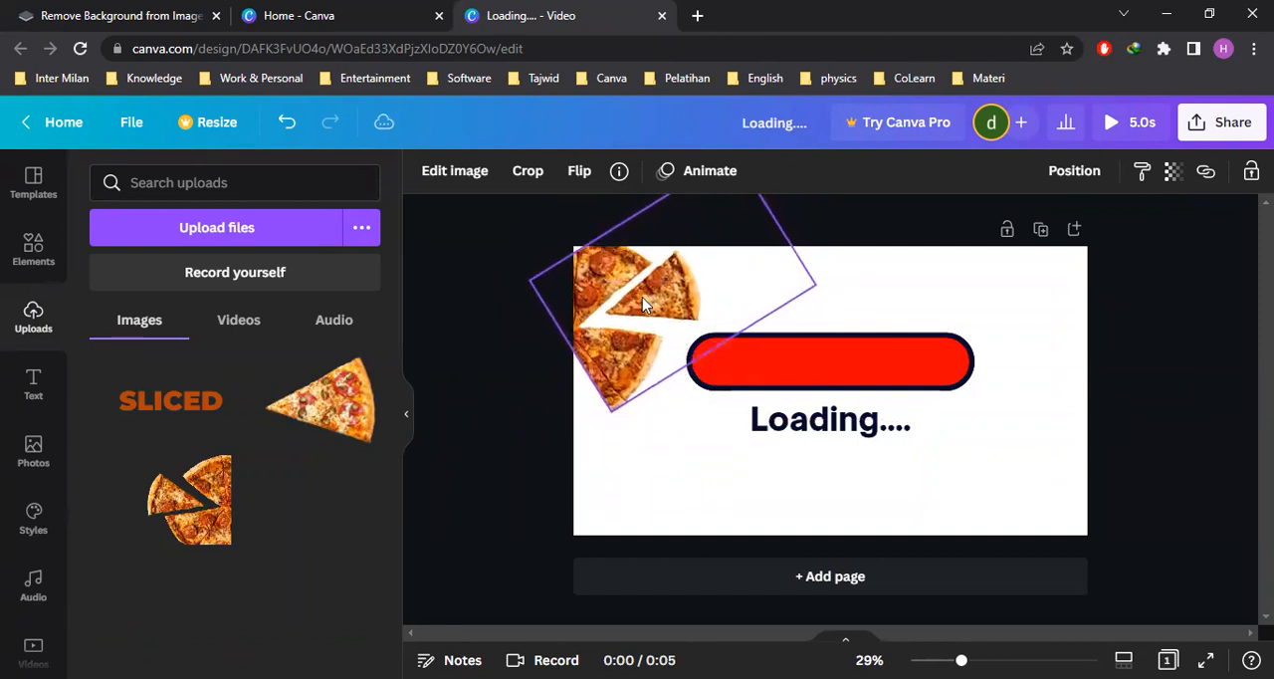
pyautogui.click(1132, 407)
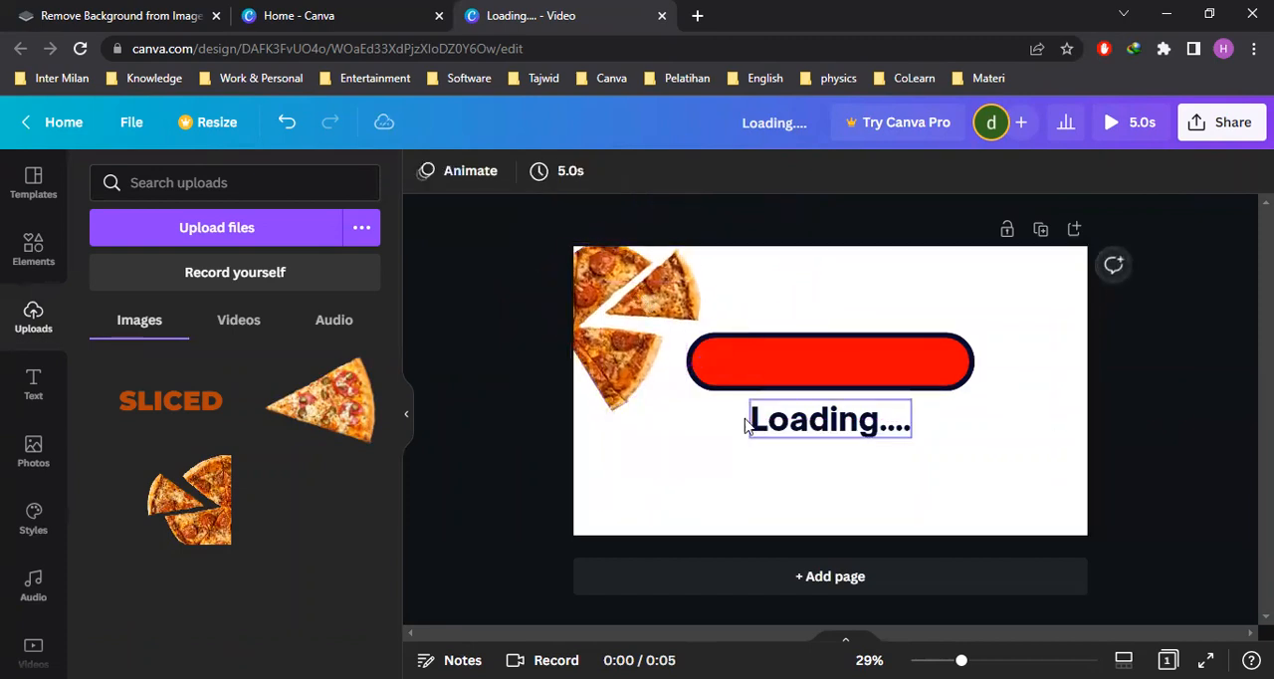
# Shift the image of three pizza slices slightly further into the page's upper-left corner and deselect it
pyautogui.click(613, 361)
pyautogui.moveTo(762, 230); pyautogui.dragTo(709, 262)
pyautogui.click(581, 431)
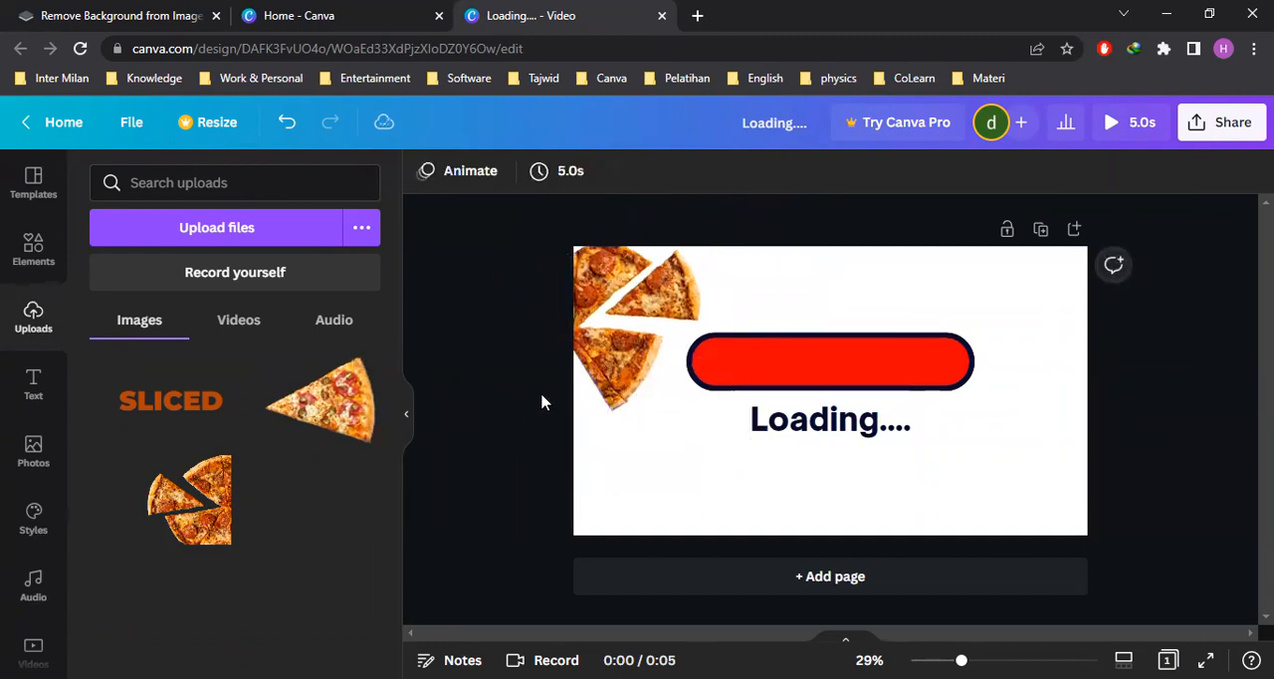
pyautogui.moveTo(605, 350); pyautogui.dragTo(595, 337)
pyautogui.click(488, 418)
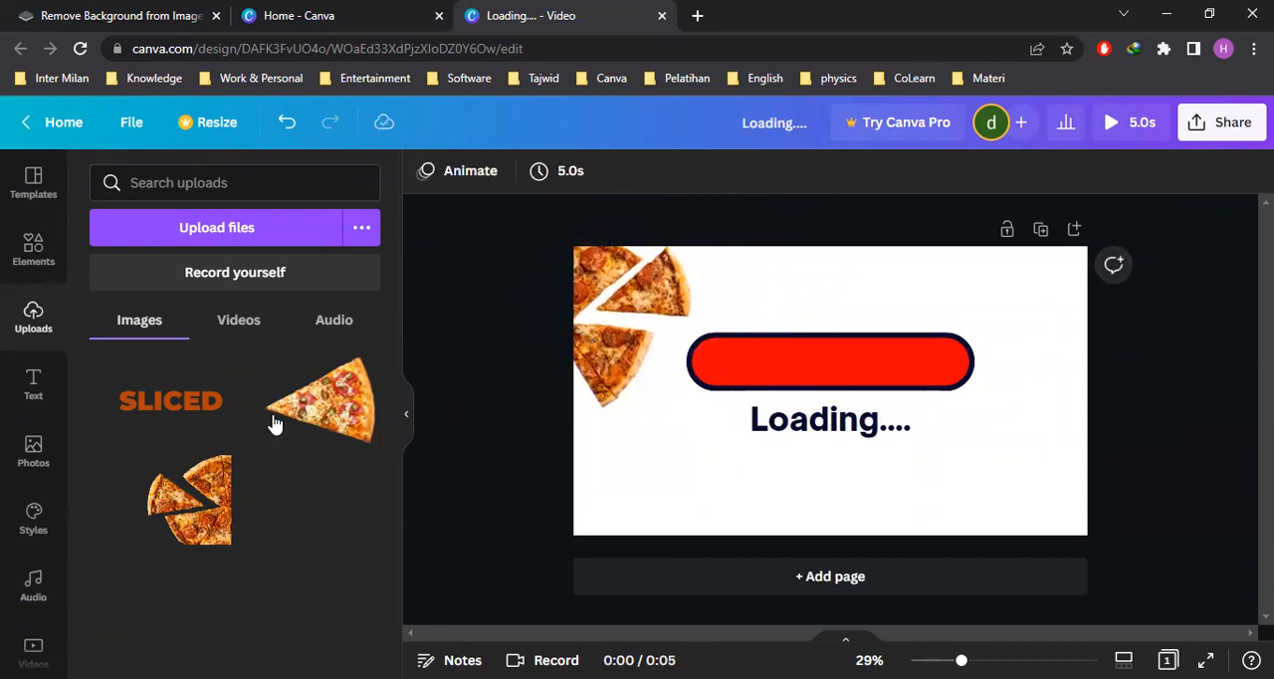
# Add the uploaded single pizza slice, scaled down, in the page's lower-right corner with its tip facing the centre
pyautogui.click(320, 398)
pyautogui.moveTo(926, 398); pyautogui.dragTo(1052, 477)
pyautogui.moveTo(853, 391); pyautogui.dragTo(915, 437)
pyautogui.moveTo(987, 588)
pyautogui.mouseDown()
pyautogui.moveTo(1033, 571)
pyautogui.moveTo(987, 575)
pyautogui.mouseUp()
pyautogui.moveTo(998, 497); pyautogui.dragTo(1034, 509)
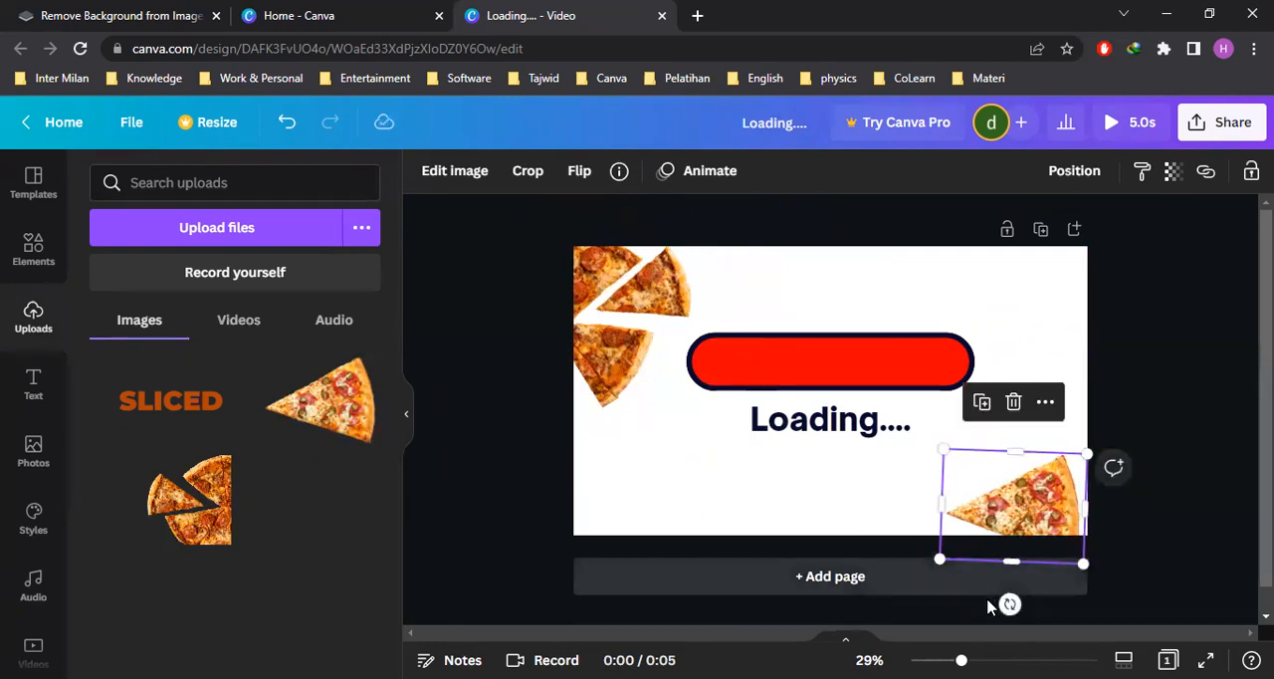
# Rotate the single pizza slice slightly counterclockwise in the lower-right corner and deselect it
pyautogui.moveTo(1010, 603)
pyautogui.mouseDown()
pyautogui.moveTo(1034, 597)
pyautogui.moveTo(1022, 597)
pyautogui.mouseUp()
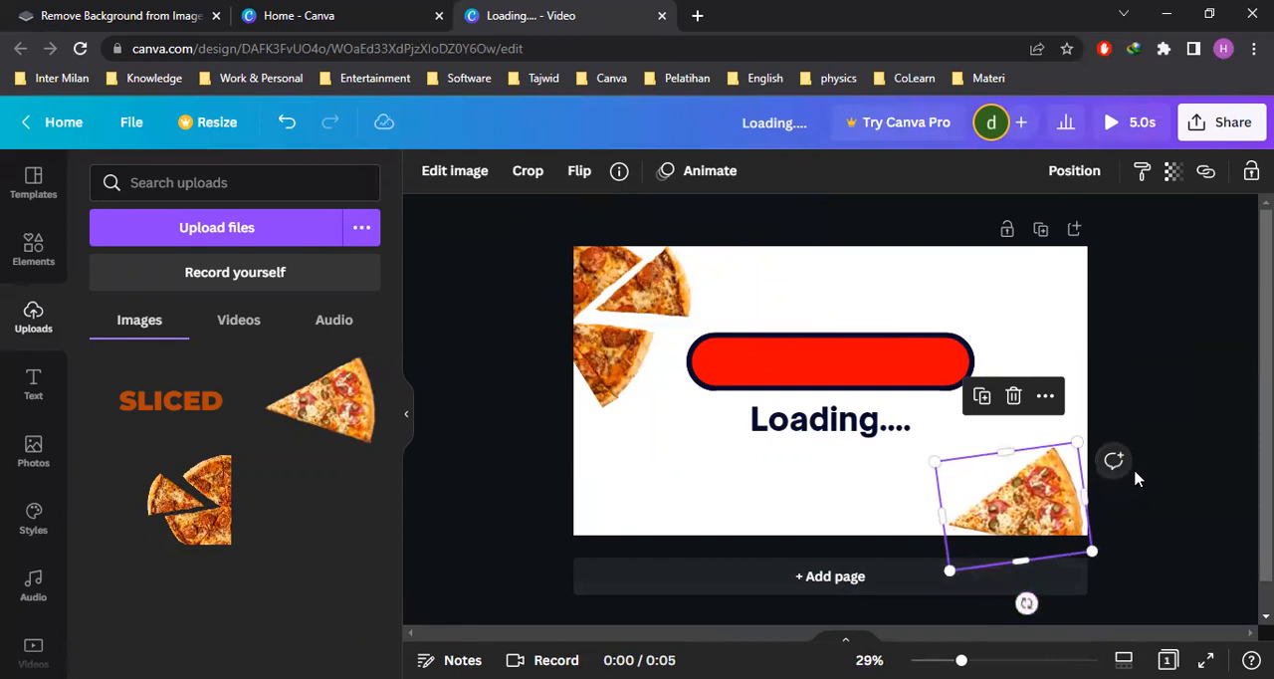
pyautogui.click(1150, 460)
pyautogui.click(1039, 501)
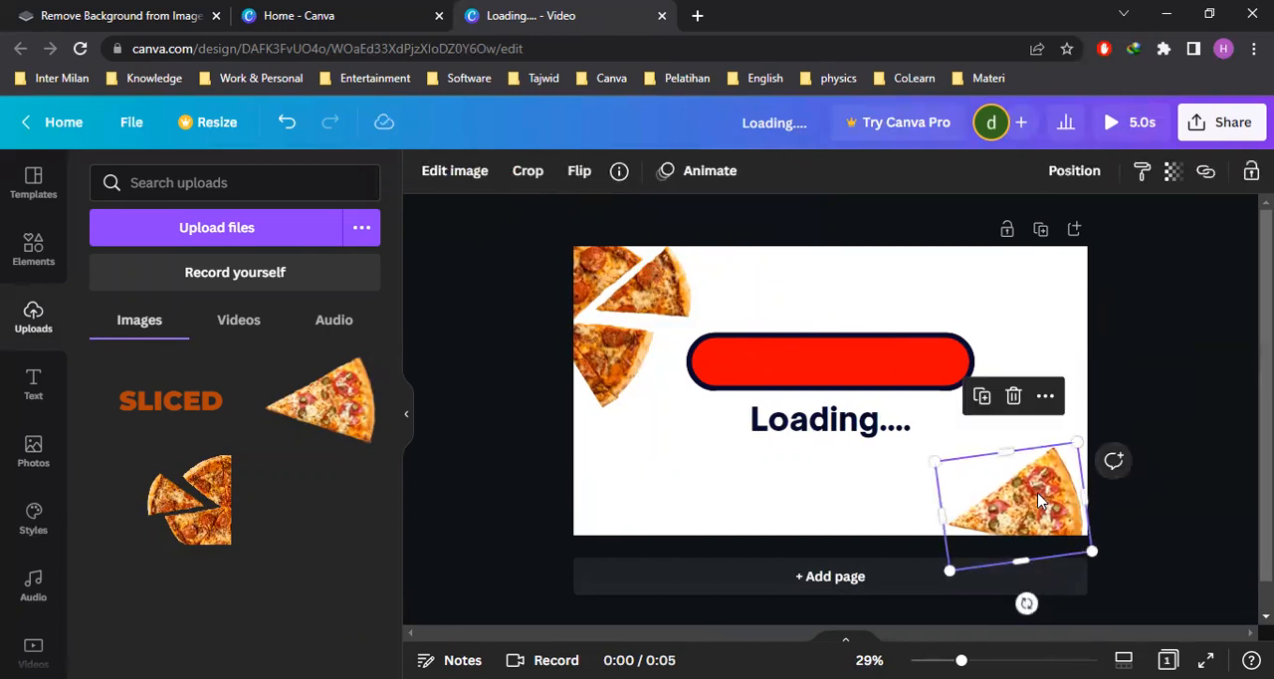
pyautogui.click(1157, 403)
# Set the page background to the orange photo colour #e0831f and collapse the side panel
pyautogui.click(1035, 341)
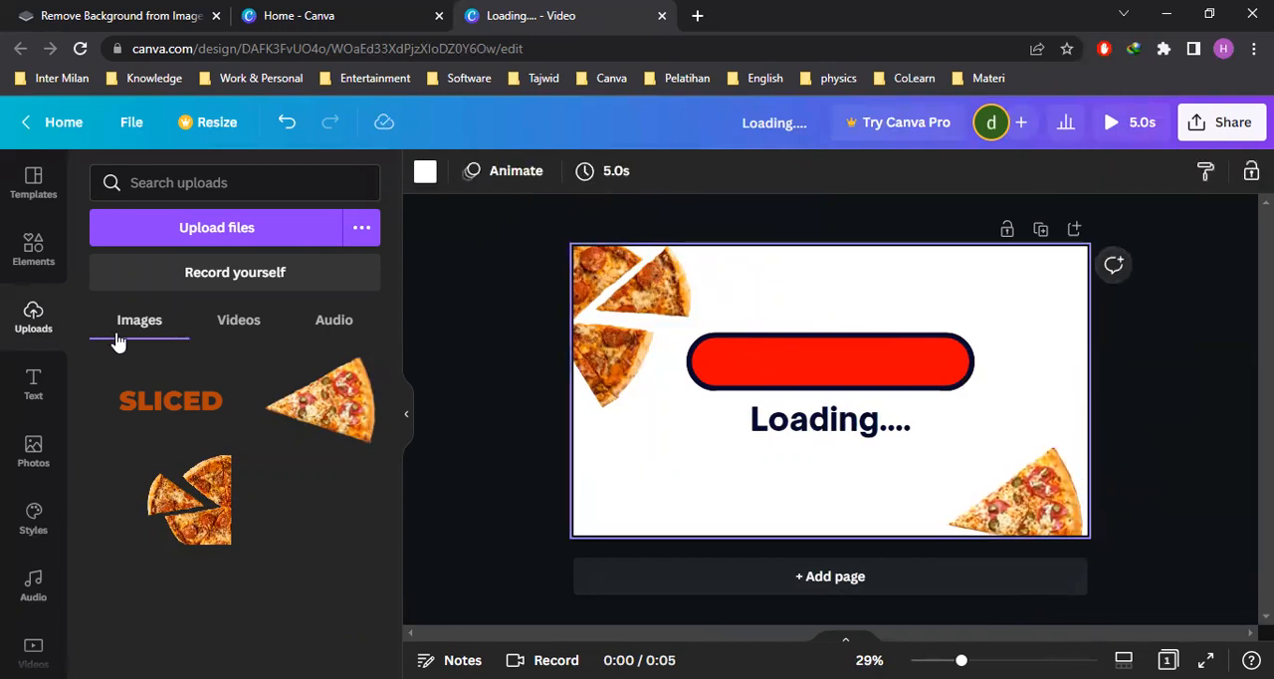
pyautogui.click(428, 175)
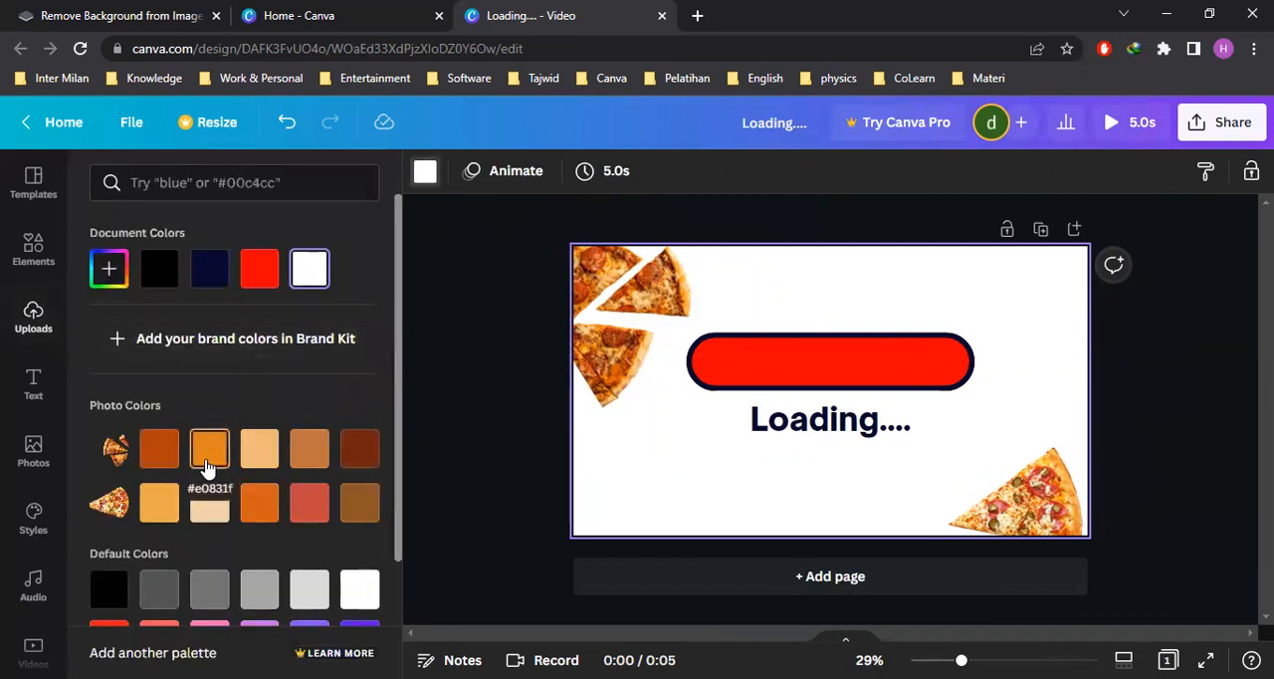
pyautogui.click(209, 466)
pyautogui.click(1157, 403)
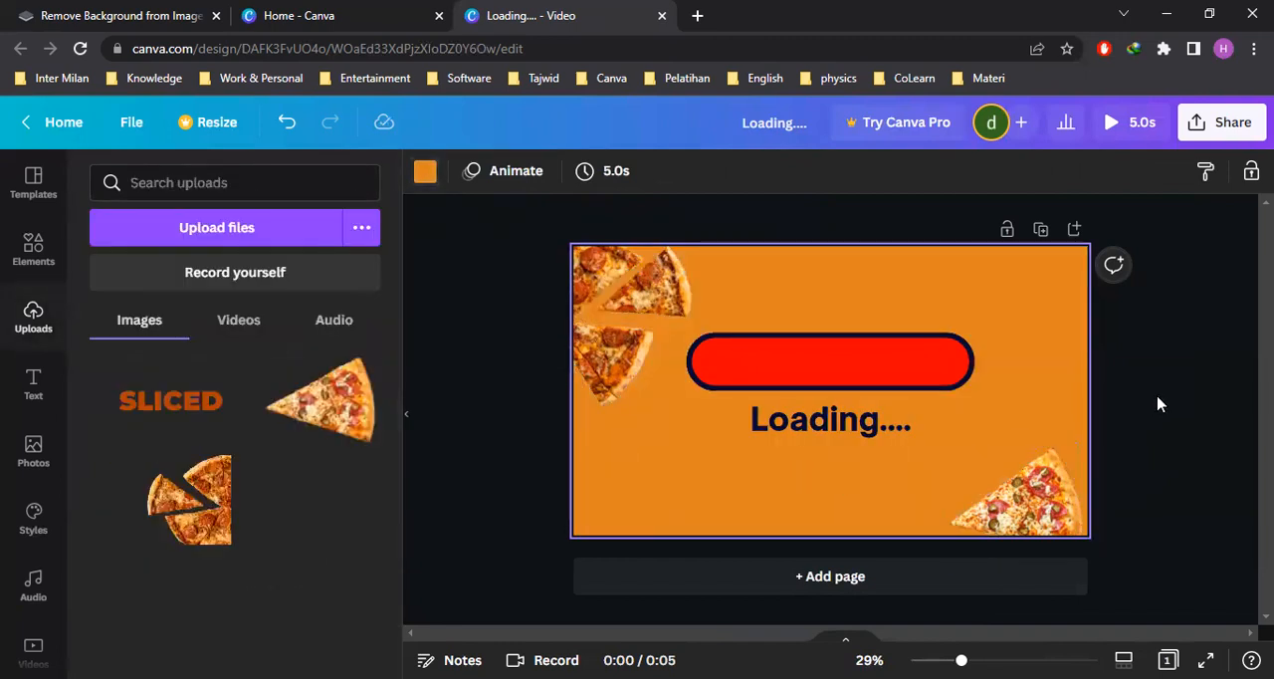
pyautogui.click(409, 420)
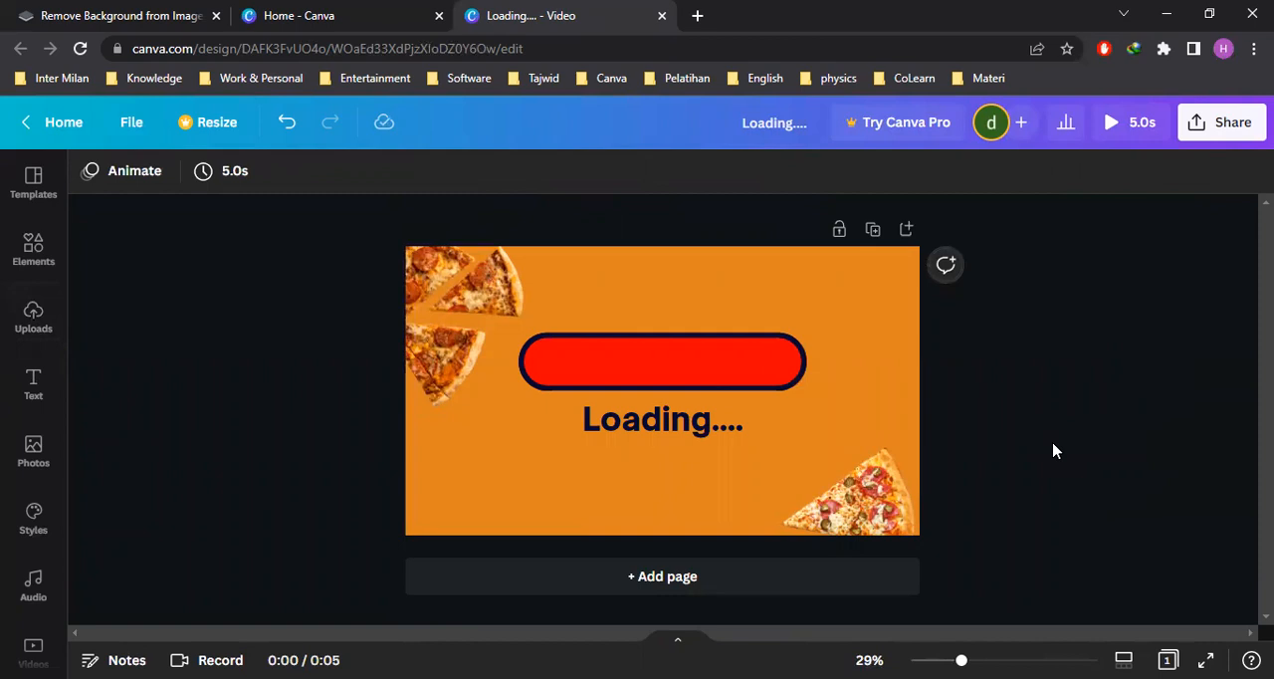
# Set the page's duration to 0.1 seconds
pyautogui.click(235, 183)
pyautogui.write('10.1')
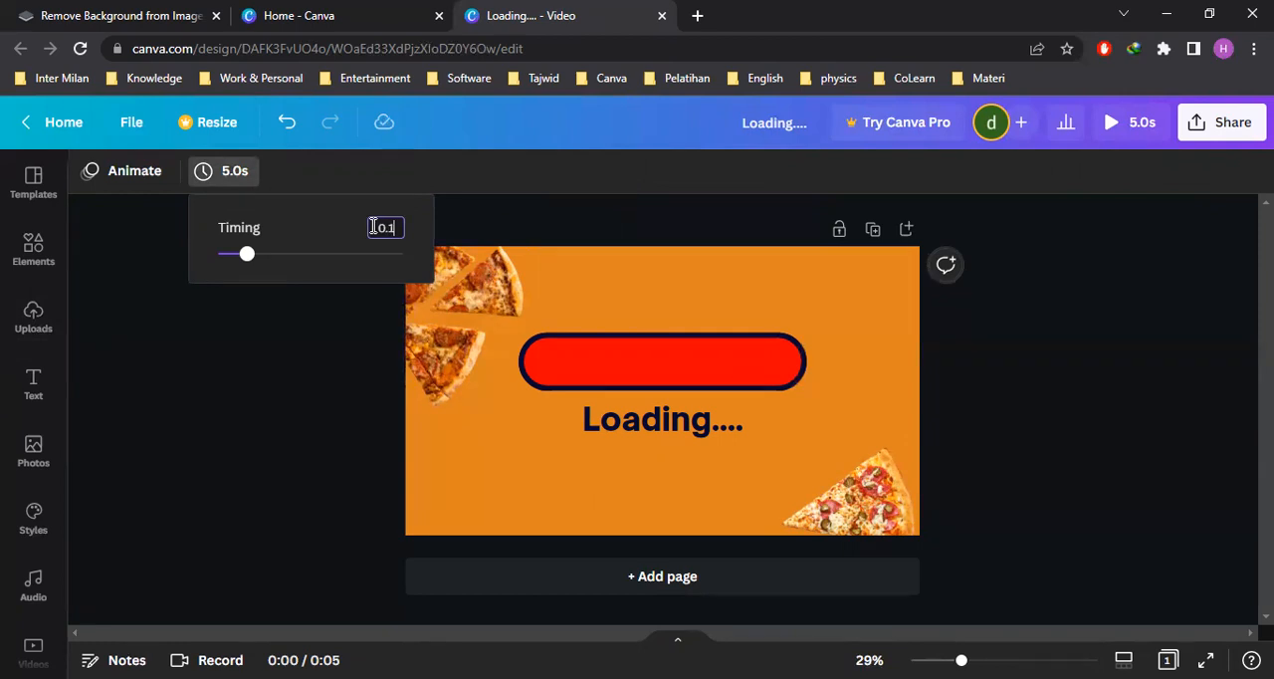
pyautogui.press('Return')
pyautogui.click(270, 415)
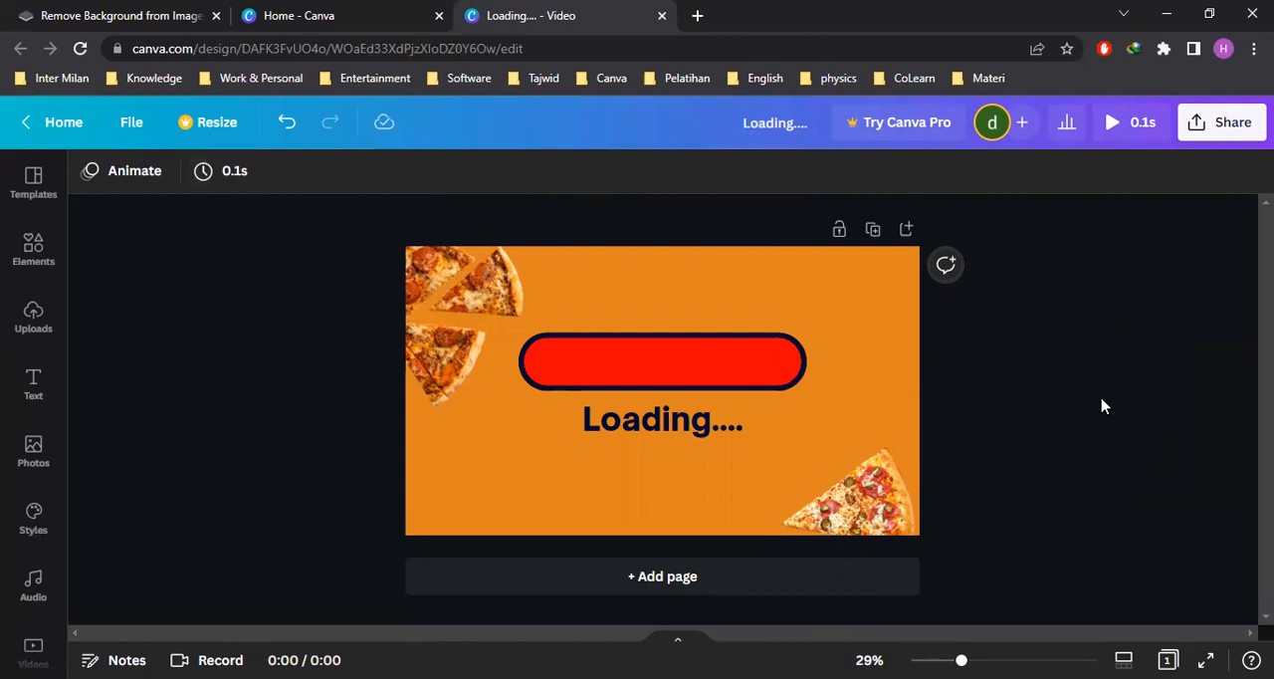
# Duplicate the page and open the first of the two pages in the page timeline
pyautogui.click(873, 231)
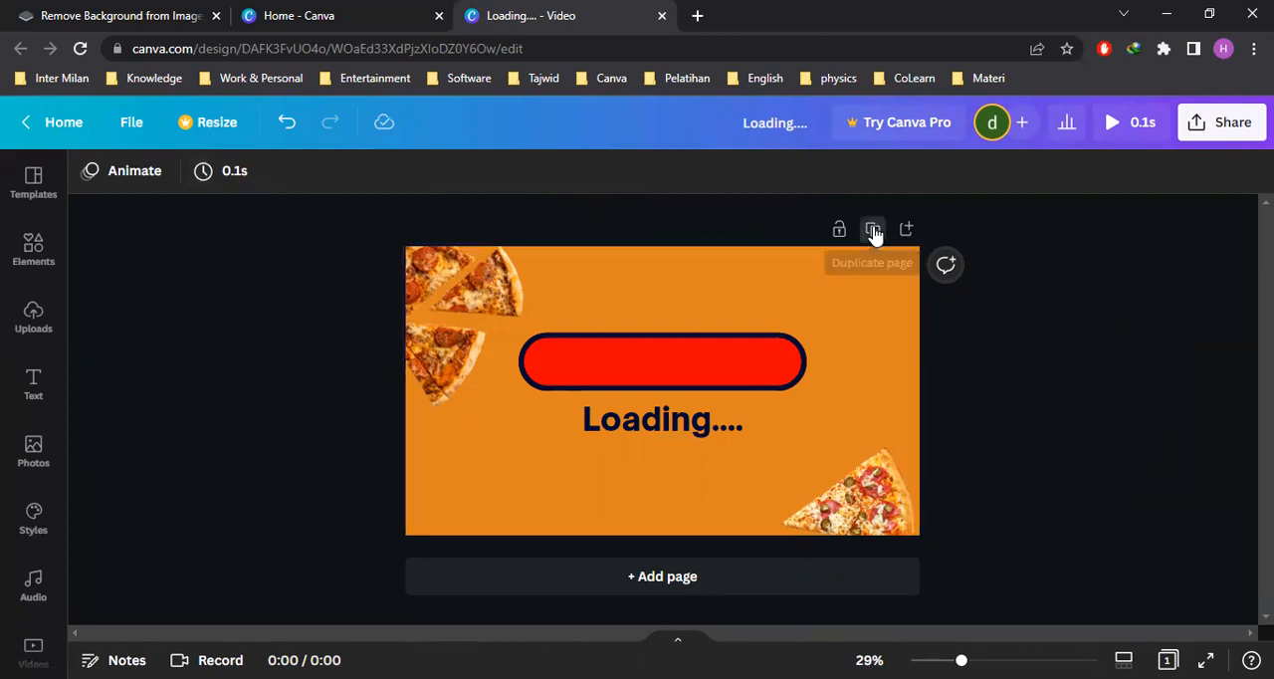
pyautogui.click(677, 639)
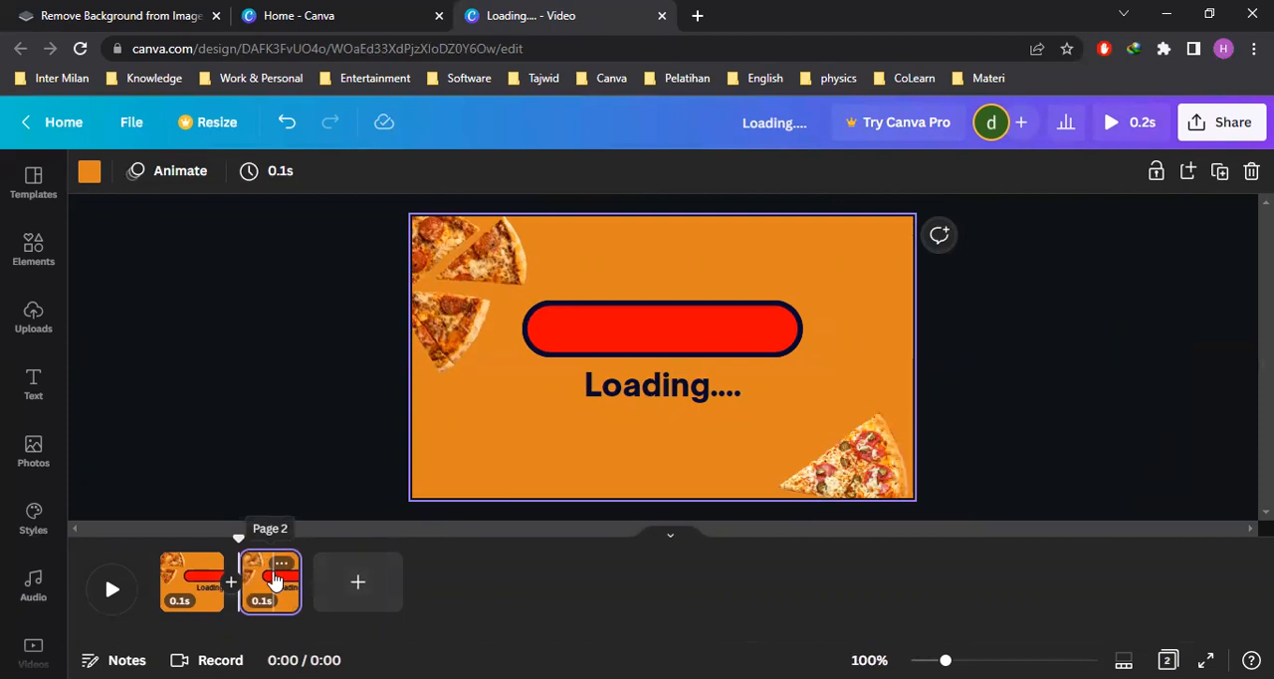
pyautogui.moveTo(275, 580); pyautogui.dragTo(171, 579)
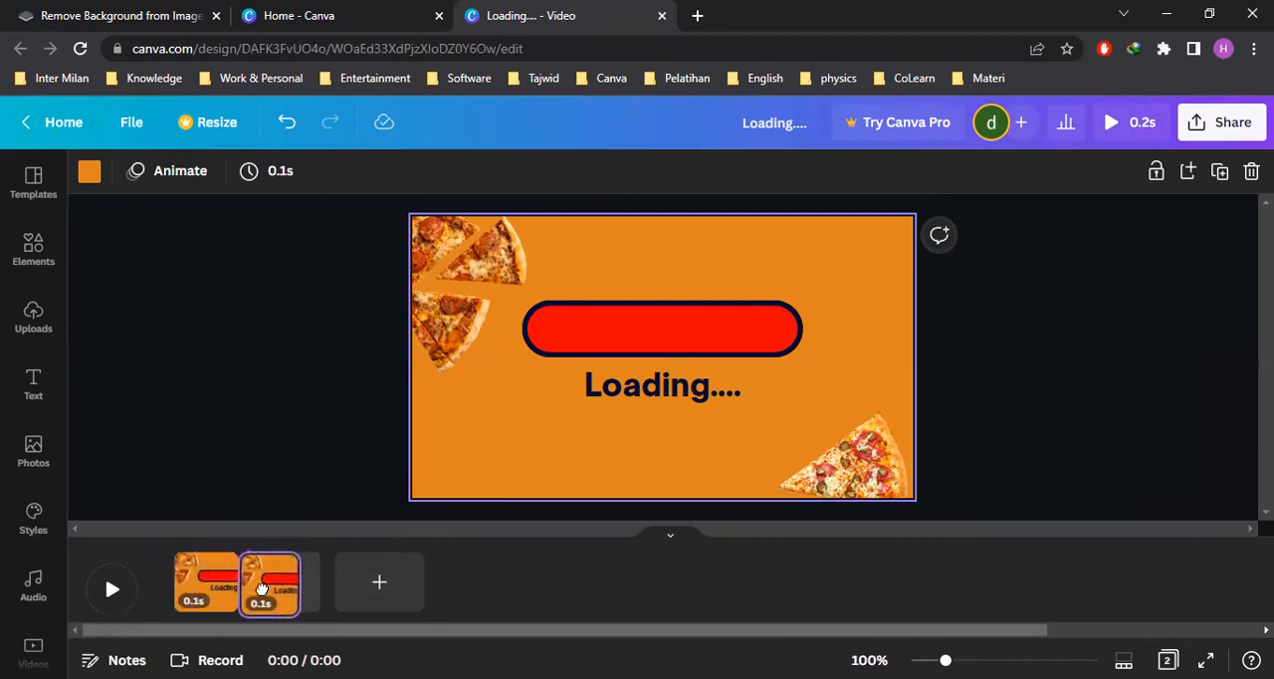
pyautogui.click(191, 593)
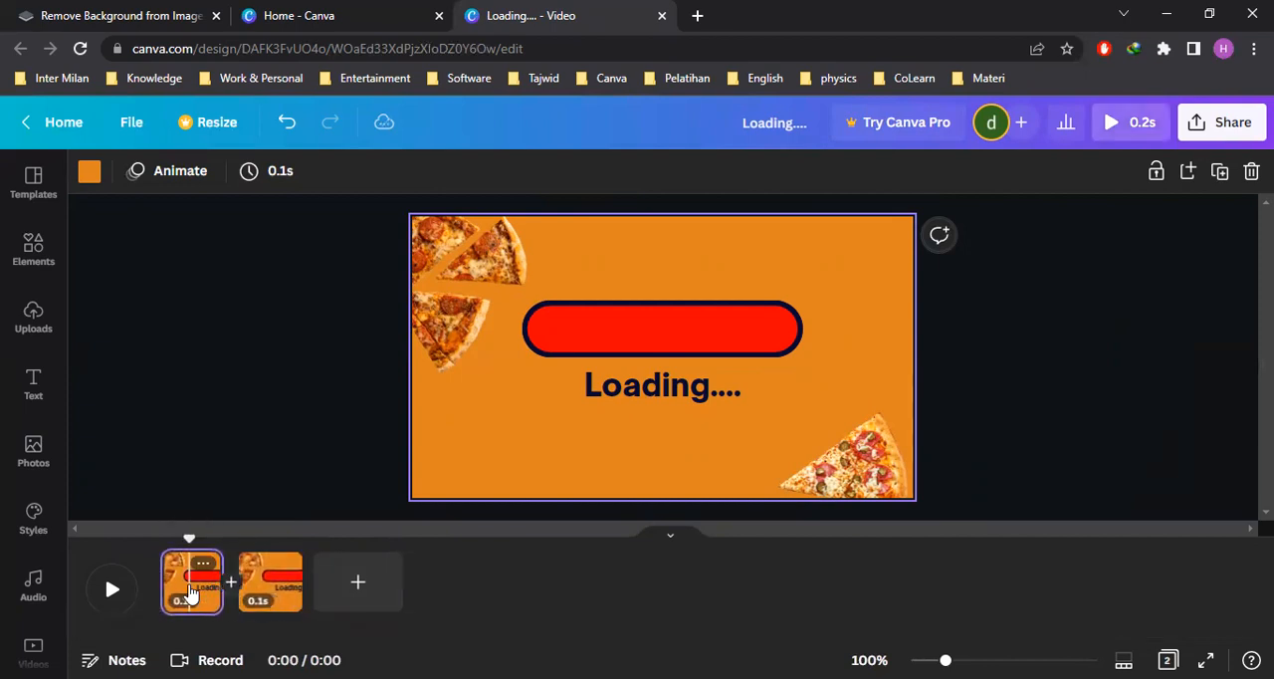
# Shorten the red pill on the first page to a width of about 1,015 by moving its right end inward
pyautogui.click(764, 333)
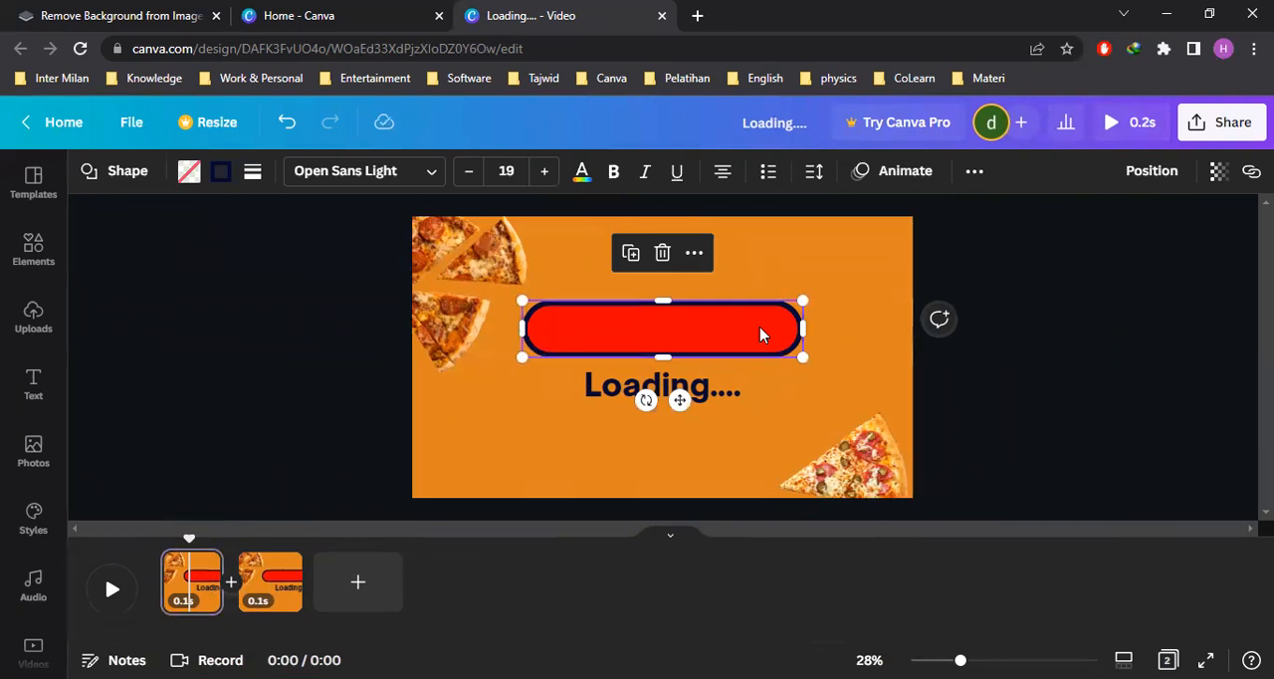
pyautogui.click(1047, 370)
pyautogui.click(765, 341)
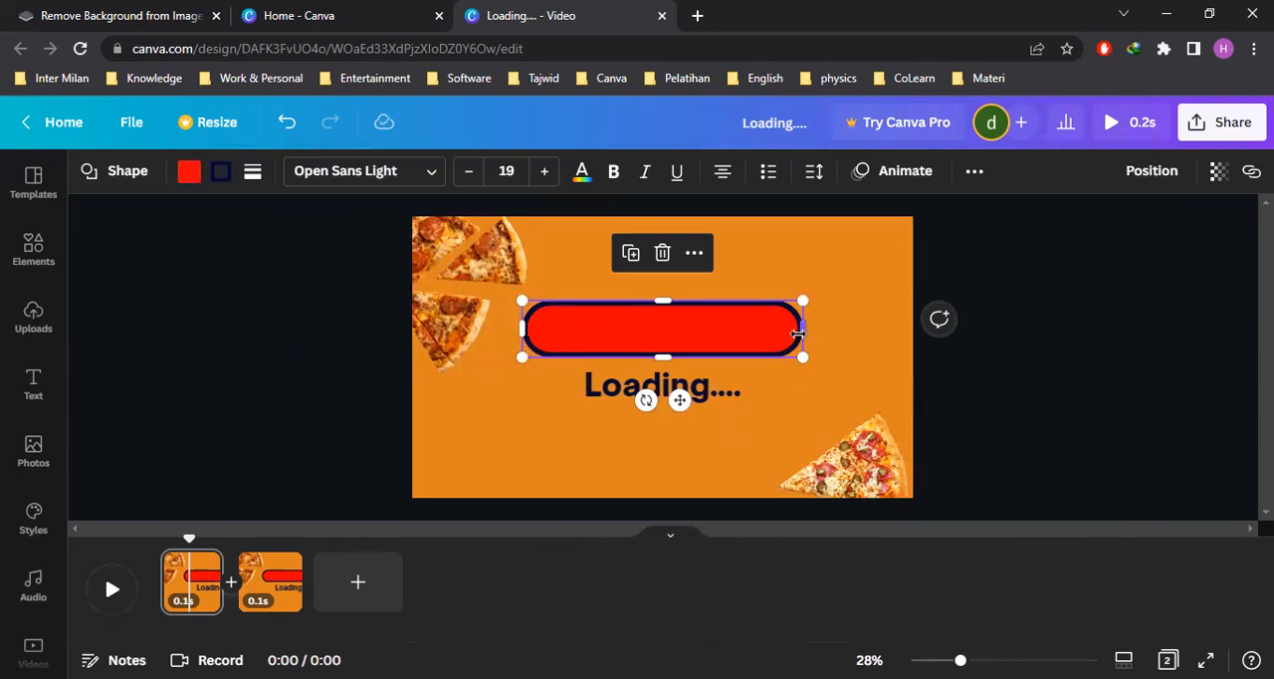
pyautogui.moveTo(802, 329); pyautogui.dragTo(783, 335)
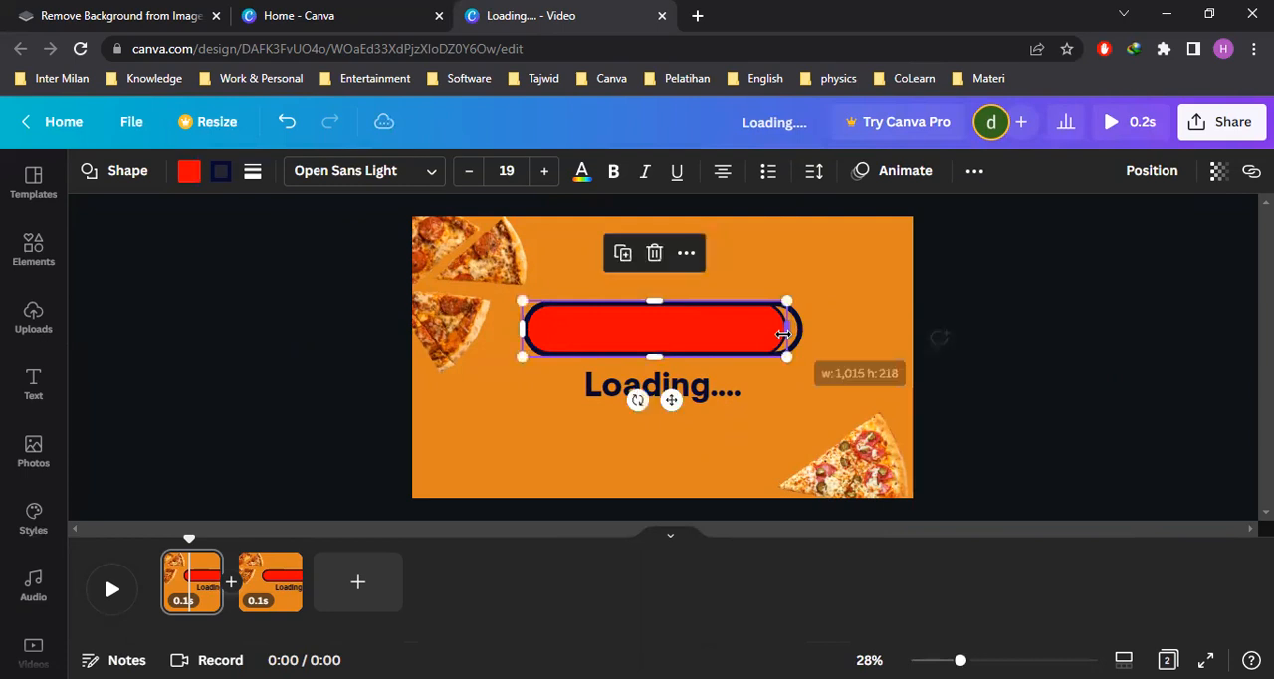
pyautogui.click(1042, 395)
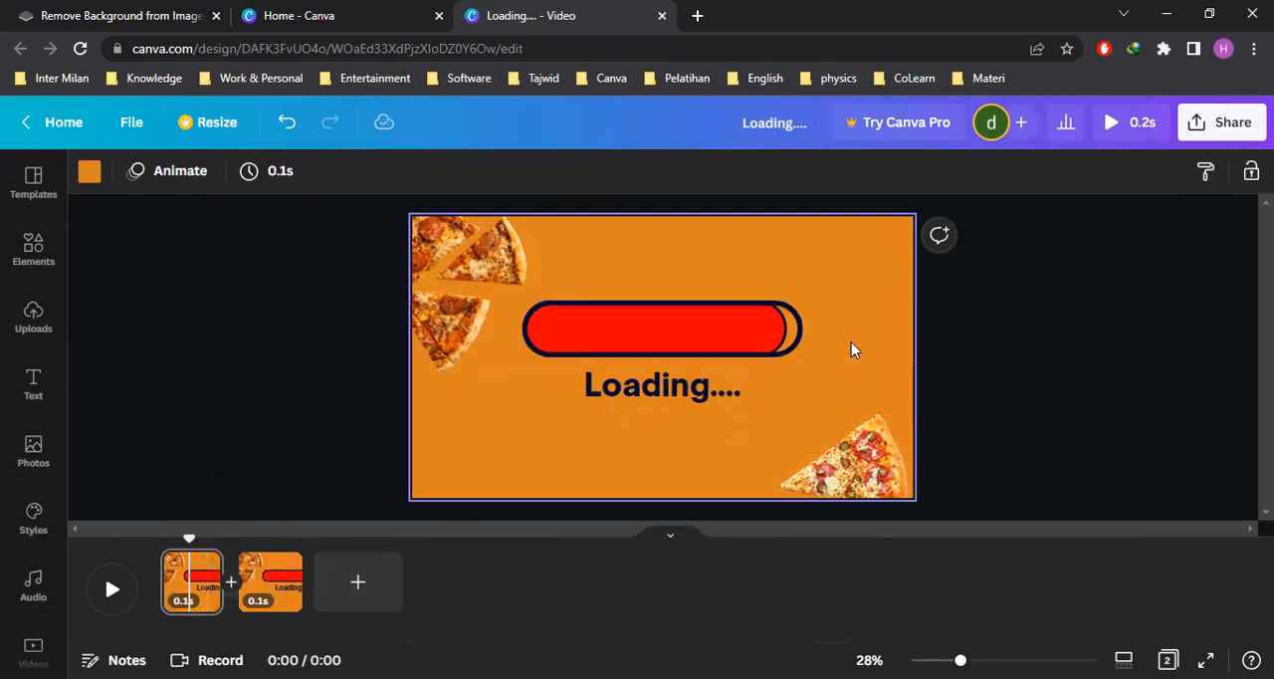
pyautogui.click(1031, 389)
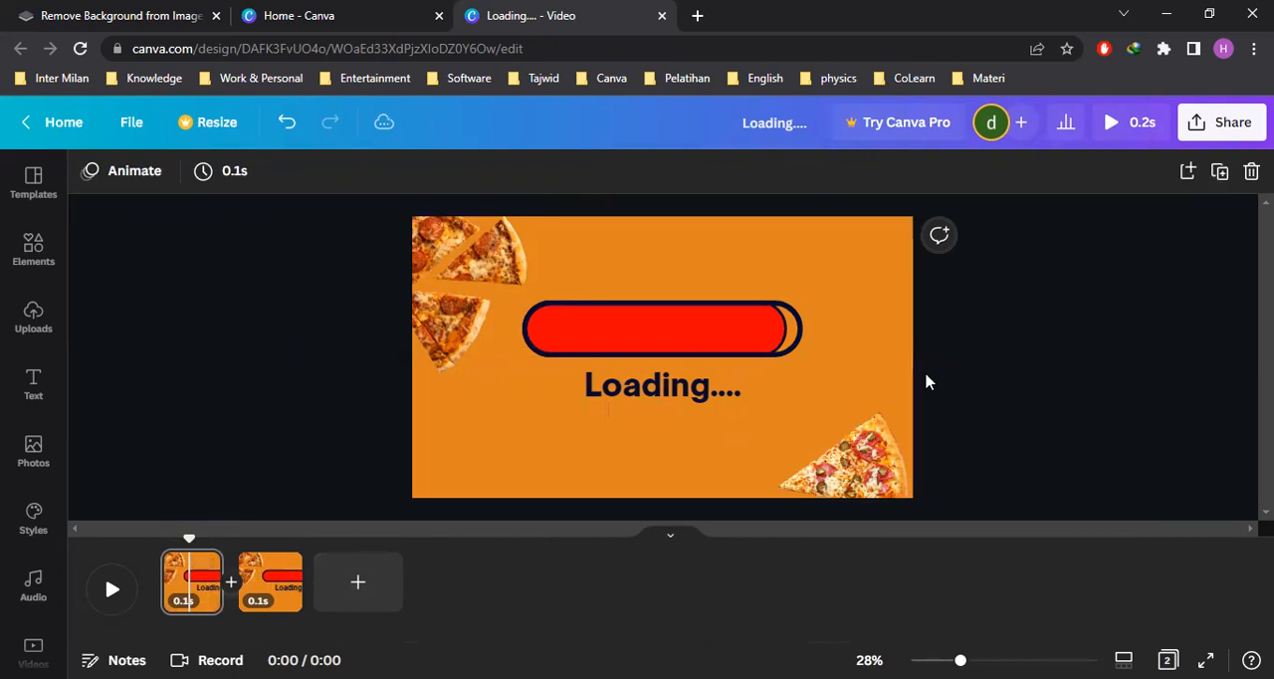
# Try removing the border from the unfilled outline shape over the red pill on the first page
pyautogui.click(749, 339)
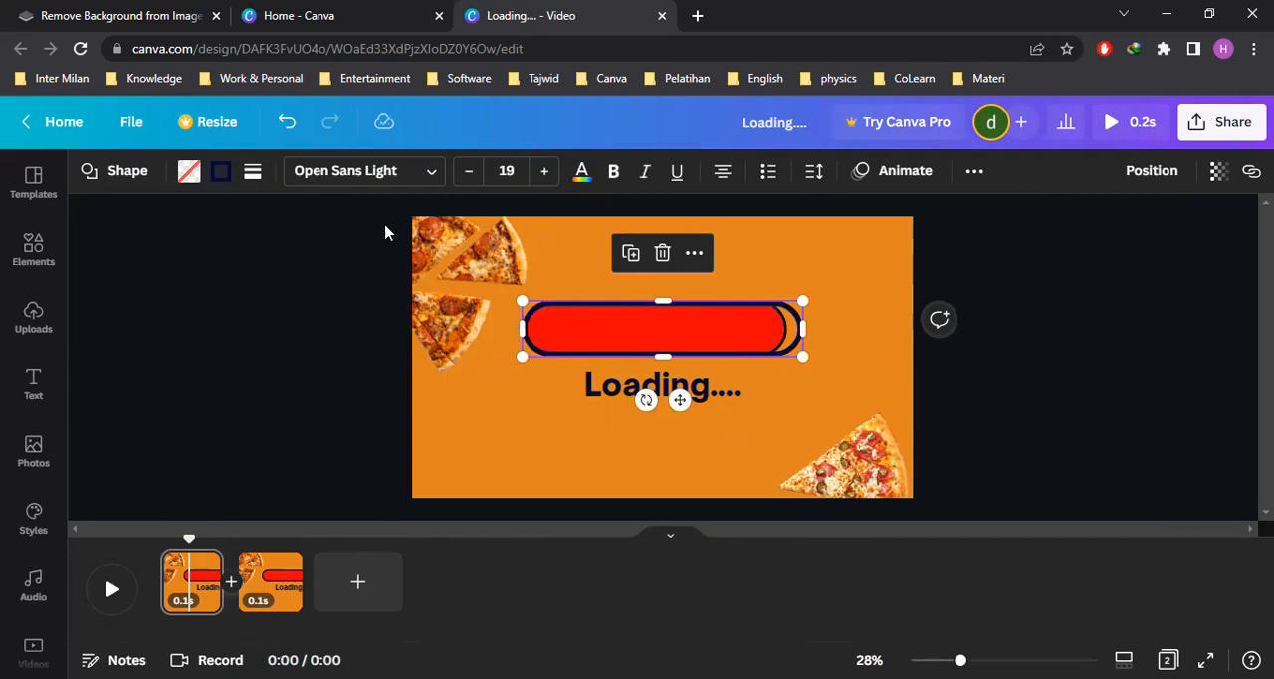
pyautogui.click(221, 170)
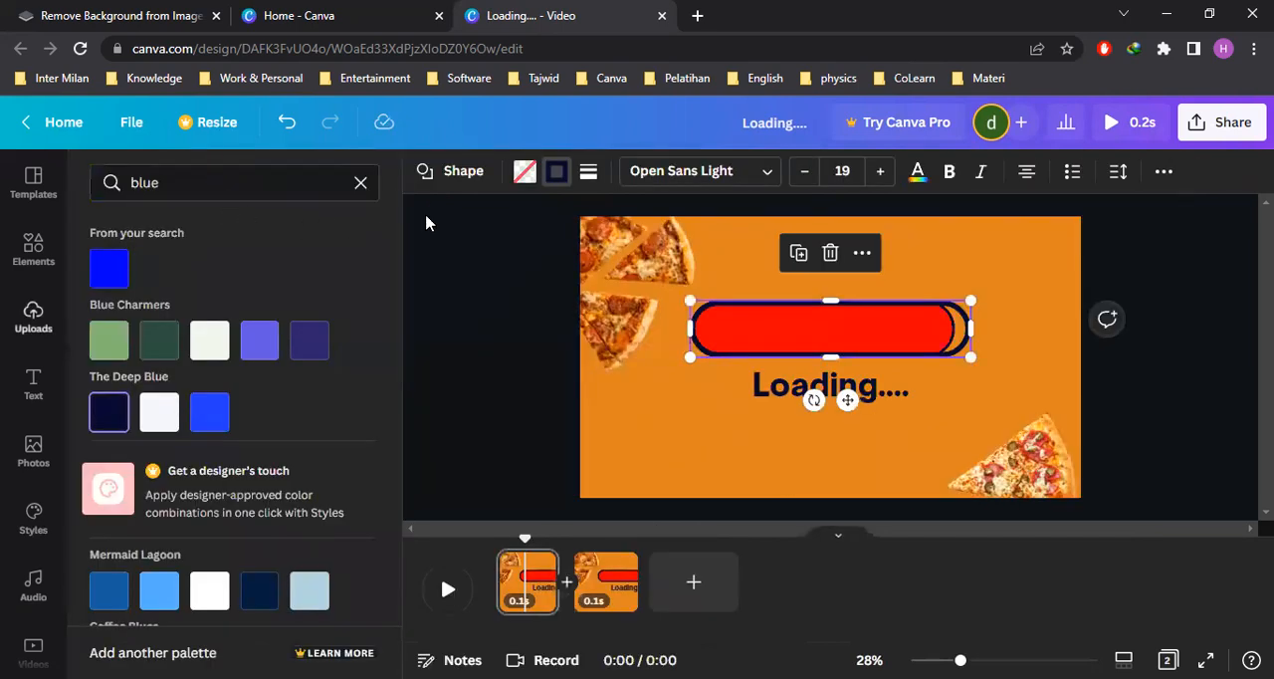
pyautogui.click(589, 172)
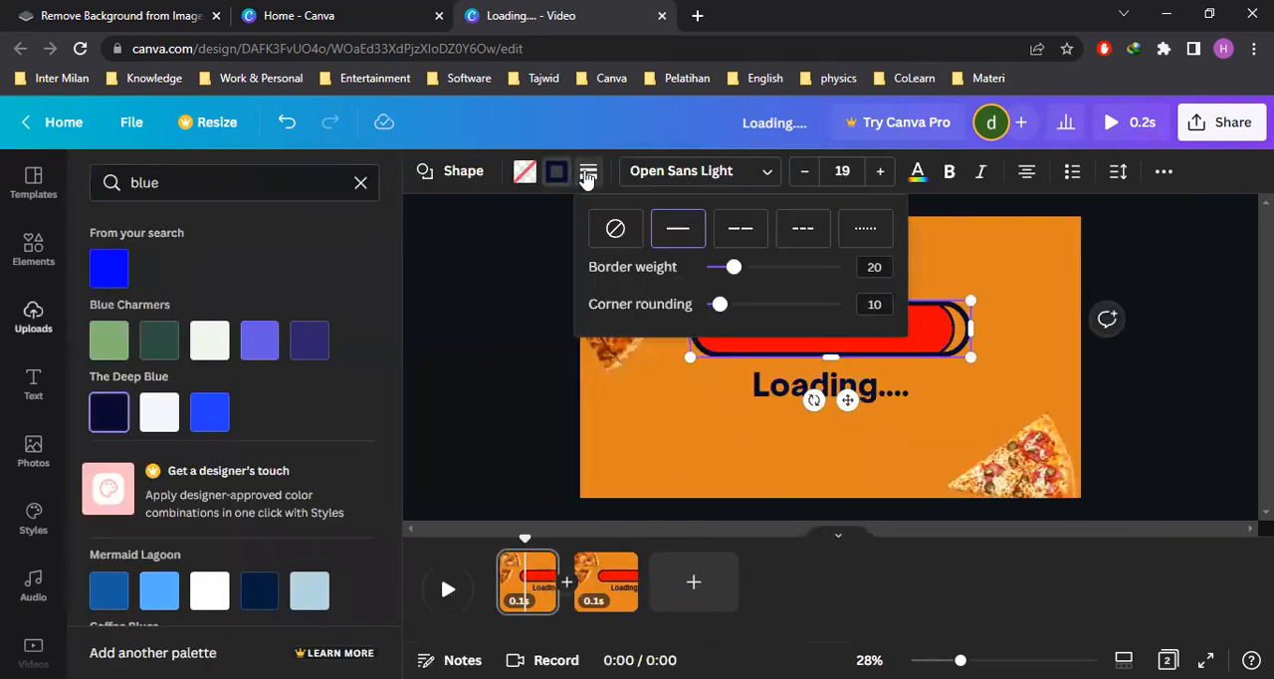
pyautogui.click(614, 230)
pyautogui.click(1034, 370)
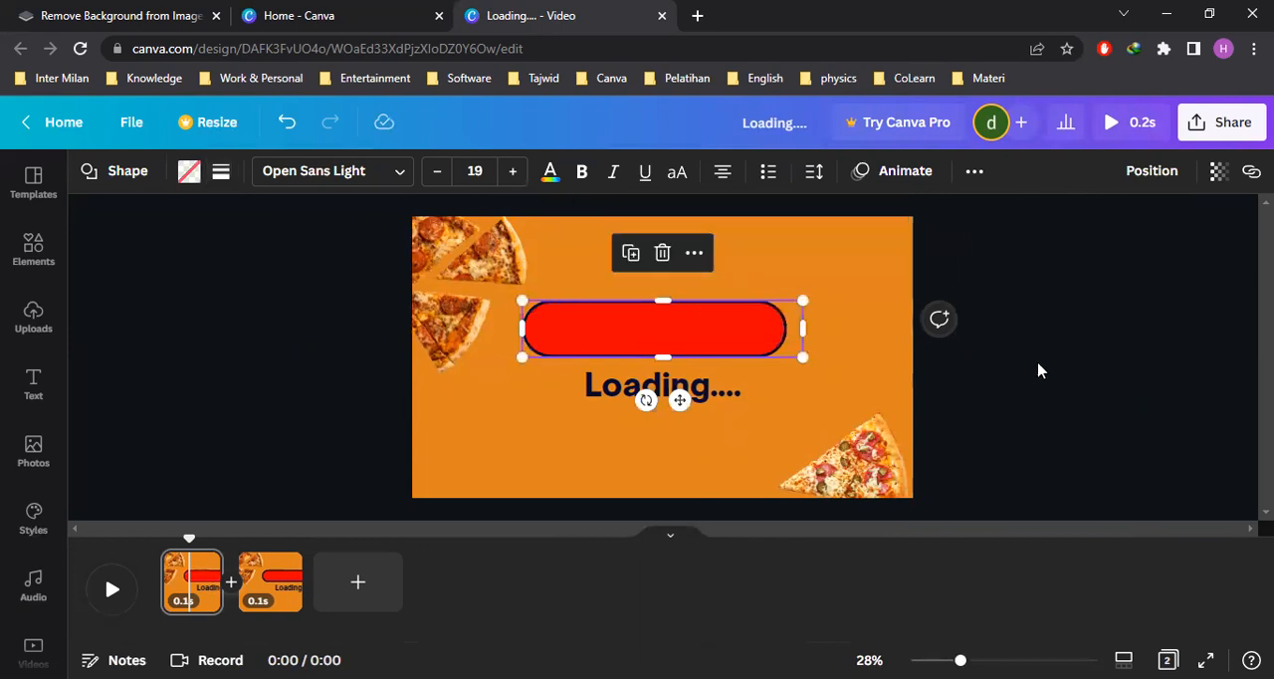
pyautogui.click(1038, 367)
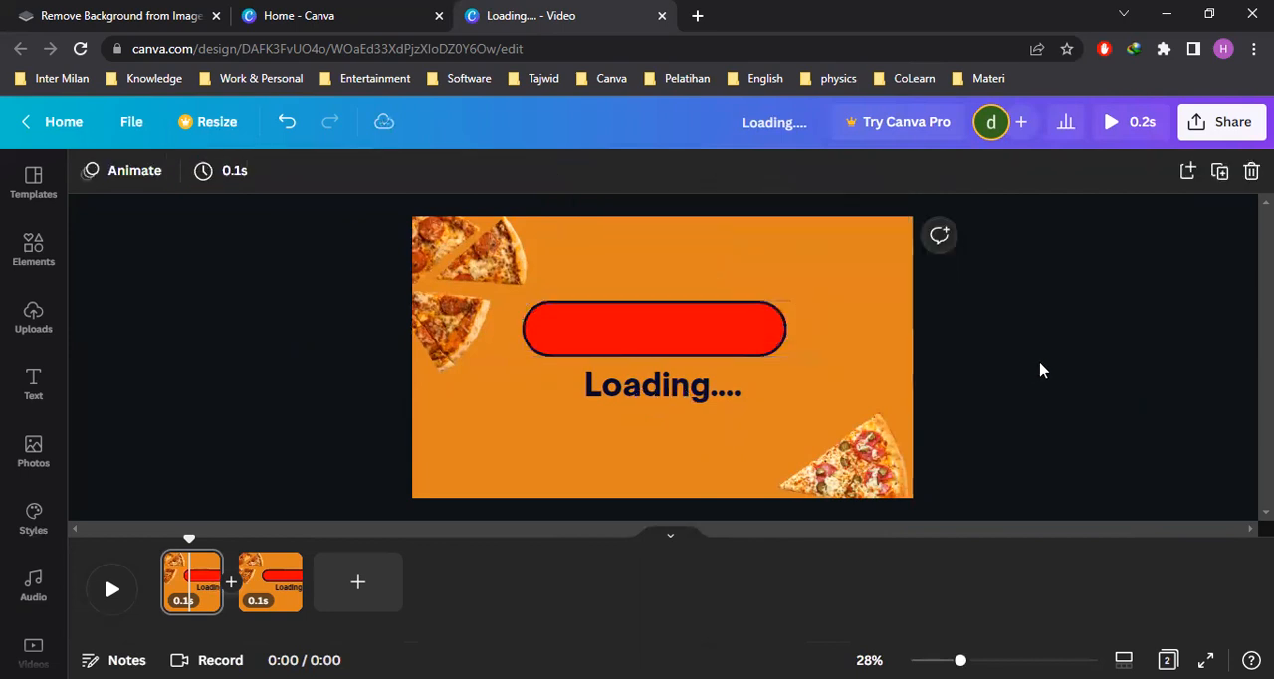
# Undo the border removal on the loading bar's outline shape
pyautogui.click(274, 594)
pyautogui.click(195, 589)
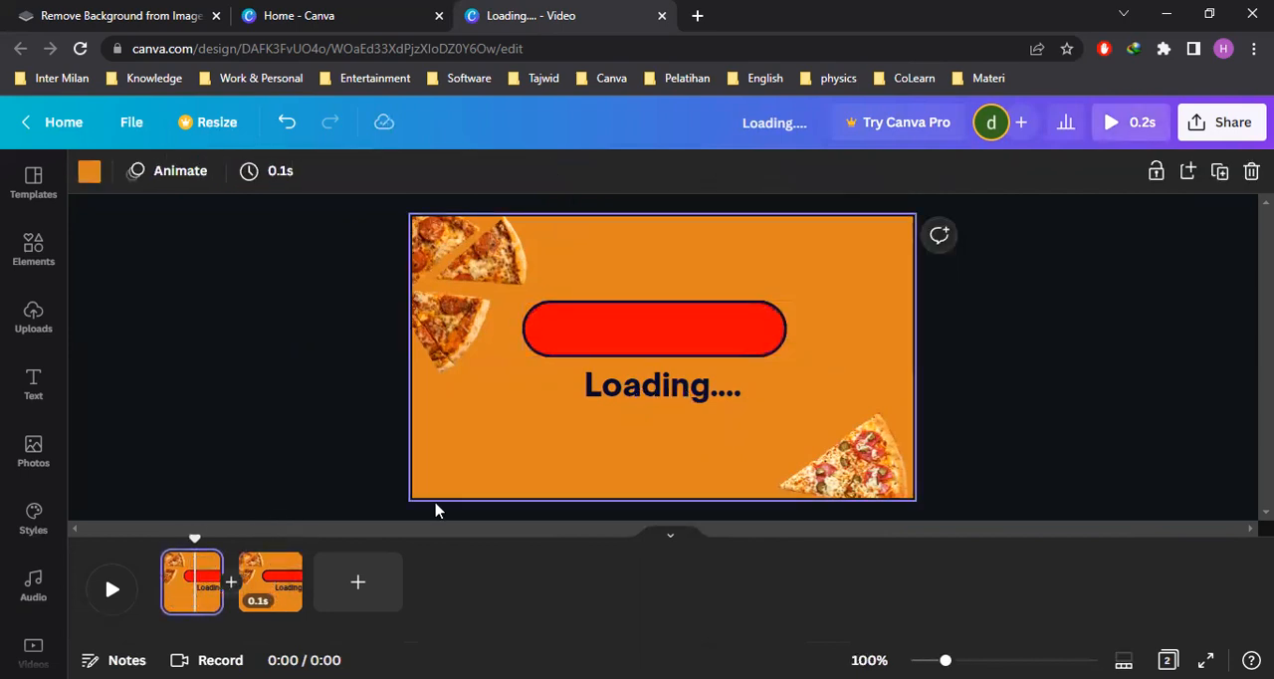
pyautogui.click(713, 345)
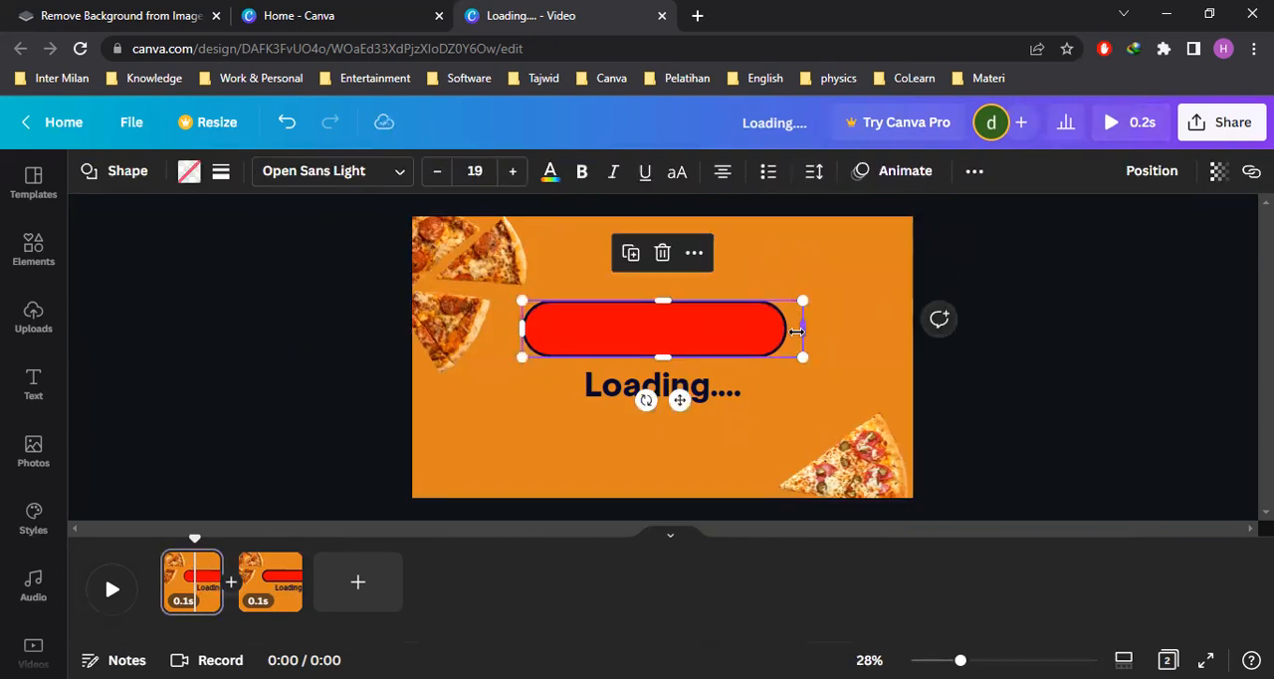
pyautogui.hotkey('ctrl', 'z')
# Remove the border from the shortened red pill on the first page and deselect it
pyautogui.click(1035, 389)
pyautogui.click(723, 335)
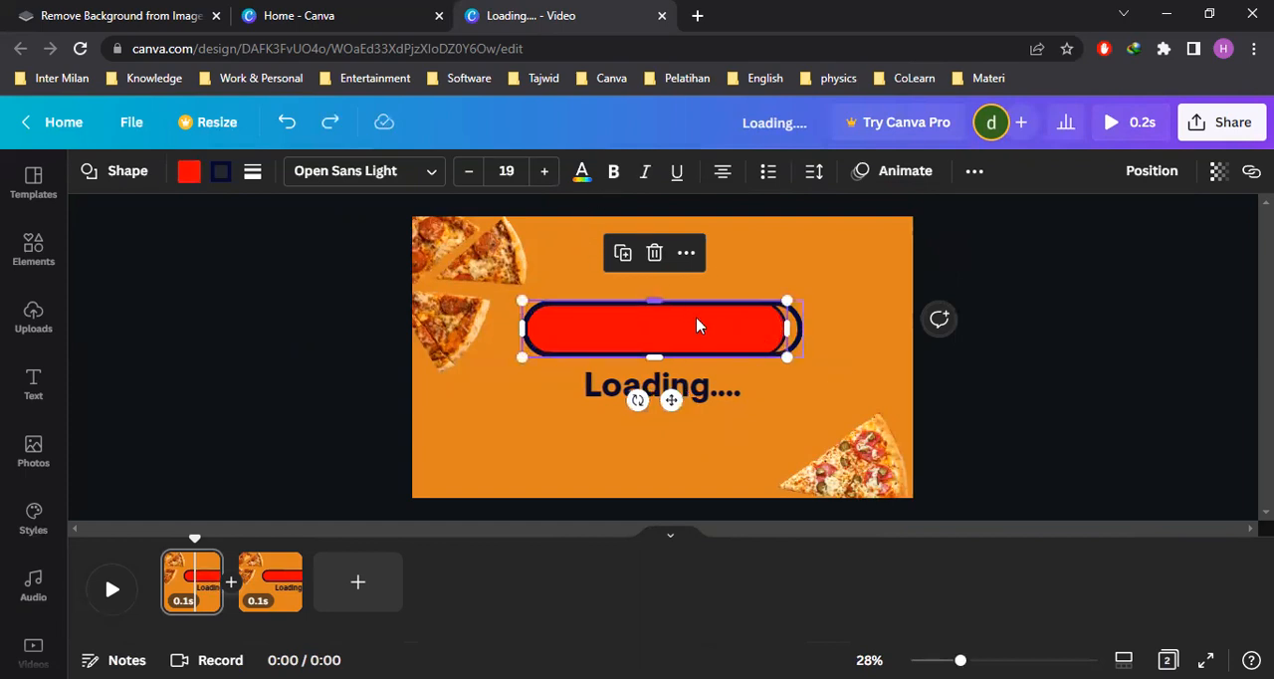
pyautogui.click(253, 171)
pyautogui.click(280, 231)
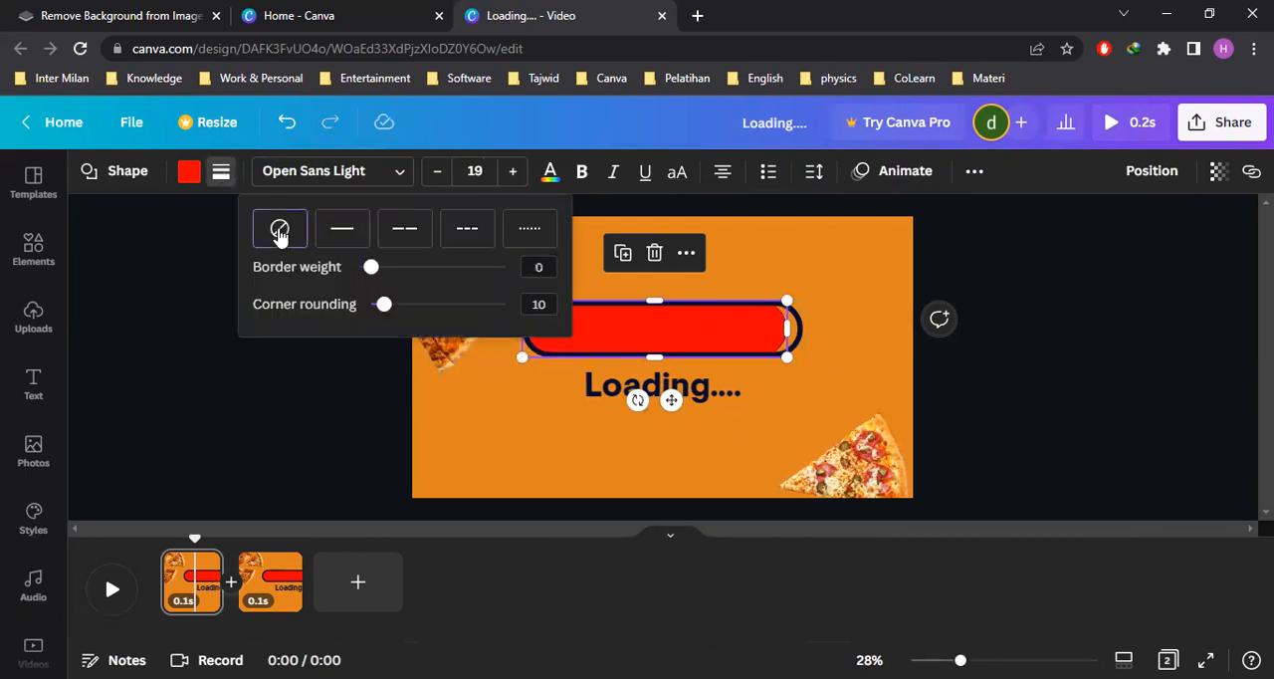
pyautogui.click(1041, 396)
pyautogui.click(1074, 393)
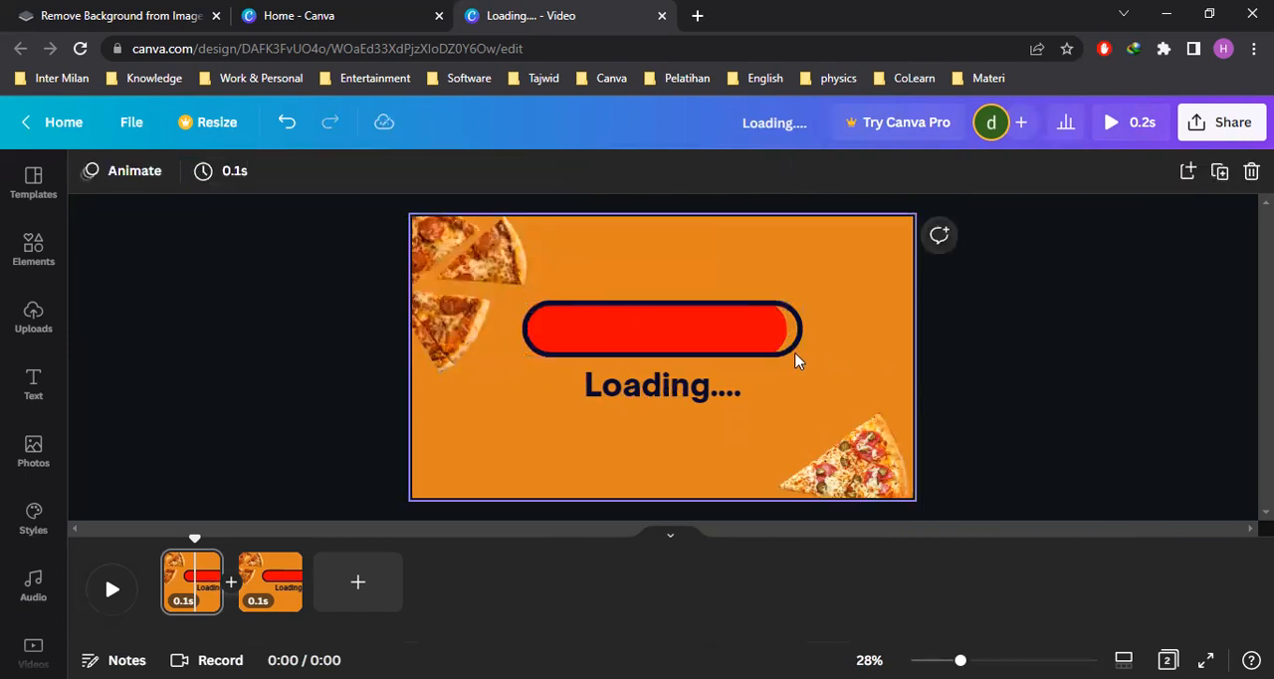
# Compare the loading bar on the second page with the shortened one on the first page
pyautogui.click(750, 341)
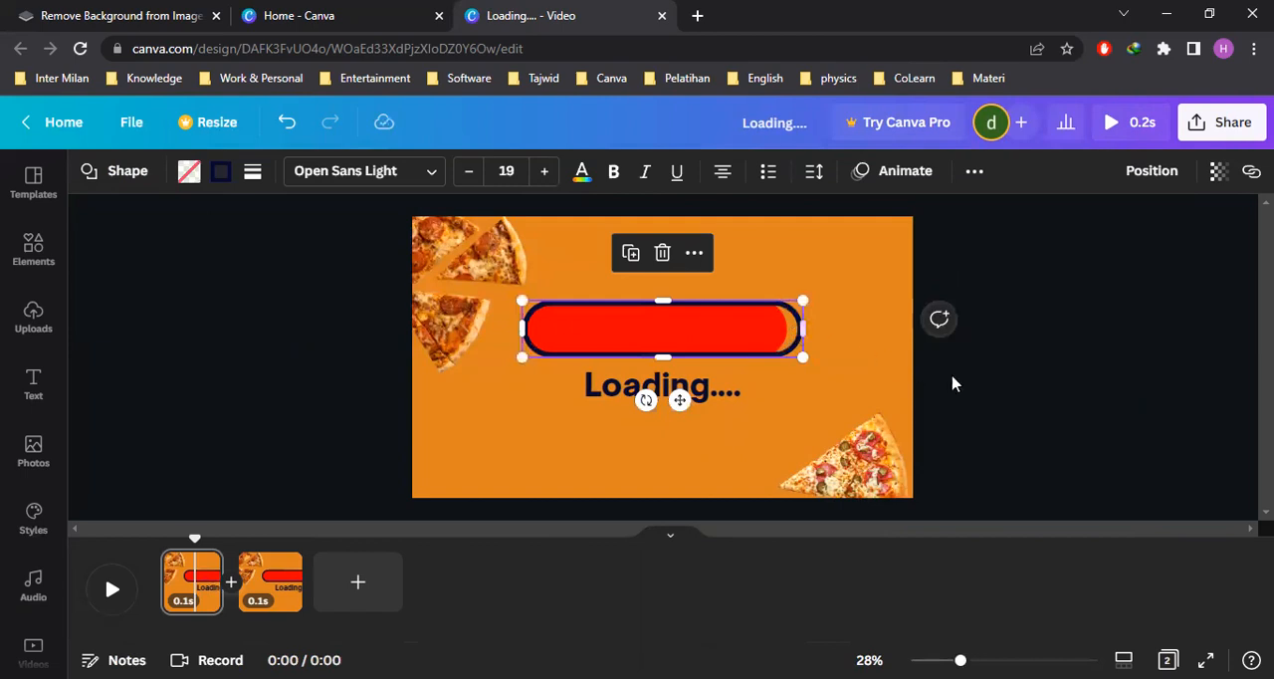
pyautogui.click(953, 384)
pyautogui.click(270, 577)
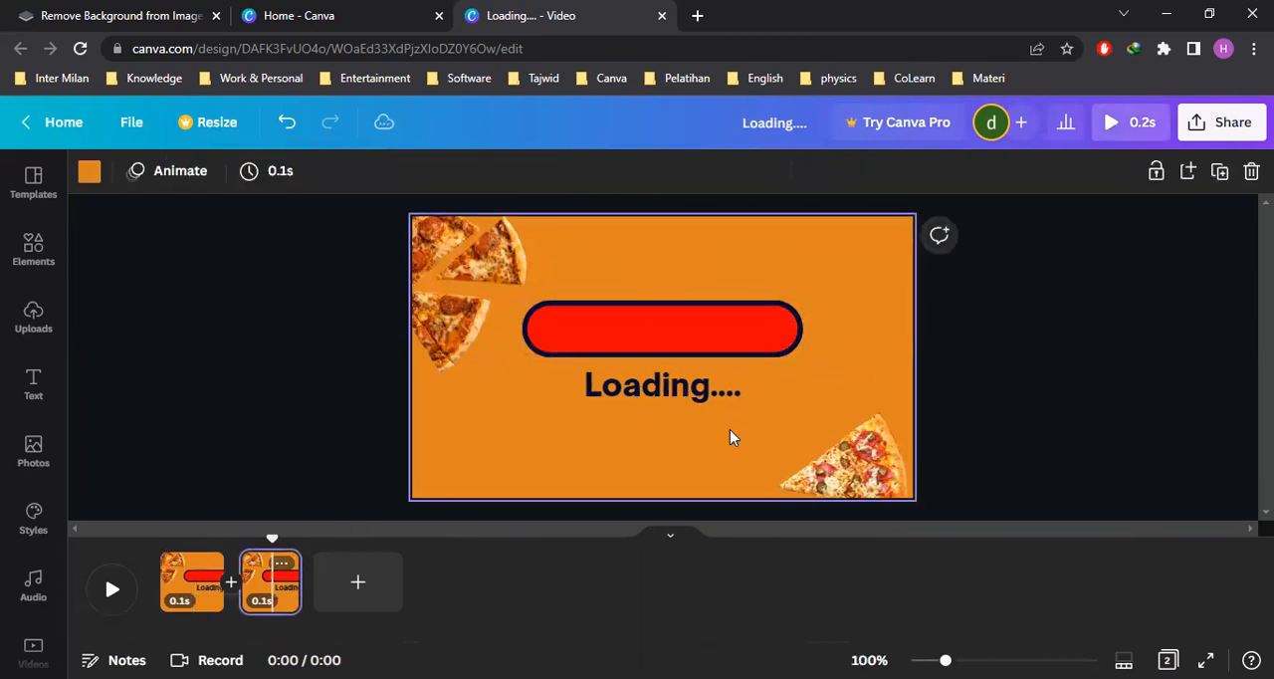
pyautogui.click(191, 580)
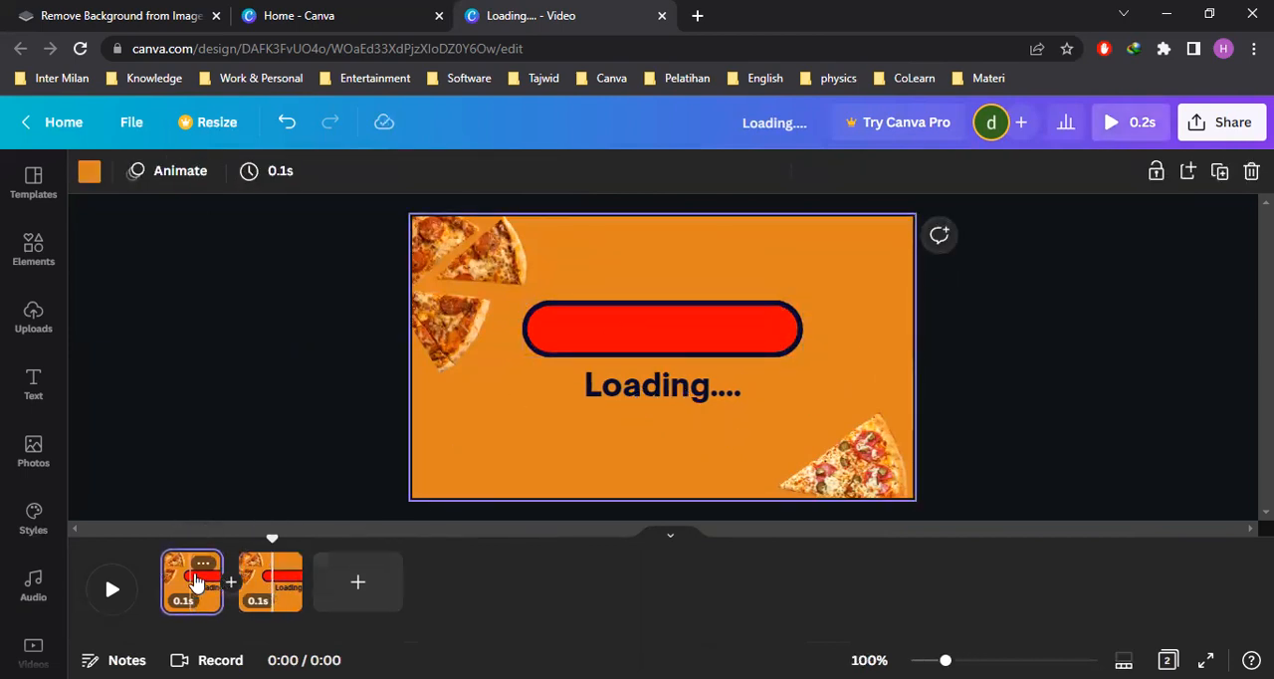
# Duplicate the first page, where the red fill stops just short of the outline's end
pyautogui.click(760, 339)
pyautogui.click(1036, 408)
pyautogui.click(774, 343)
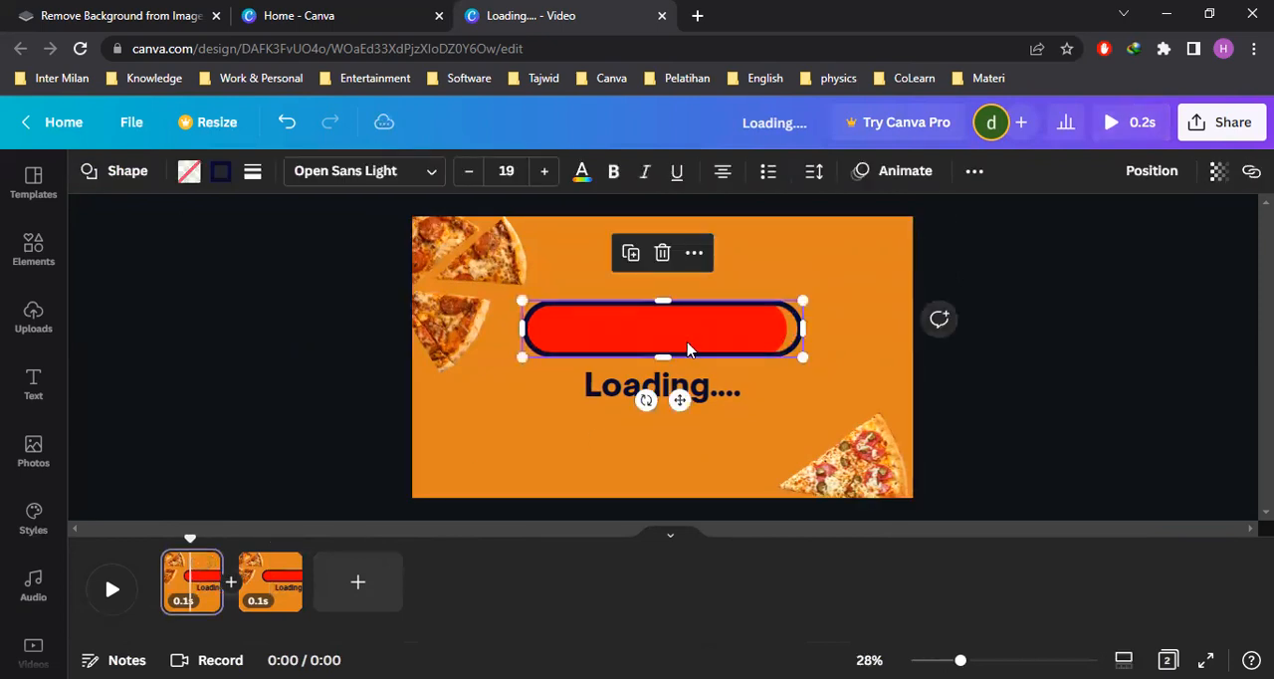
pyautogui.click(189, 255)
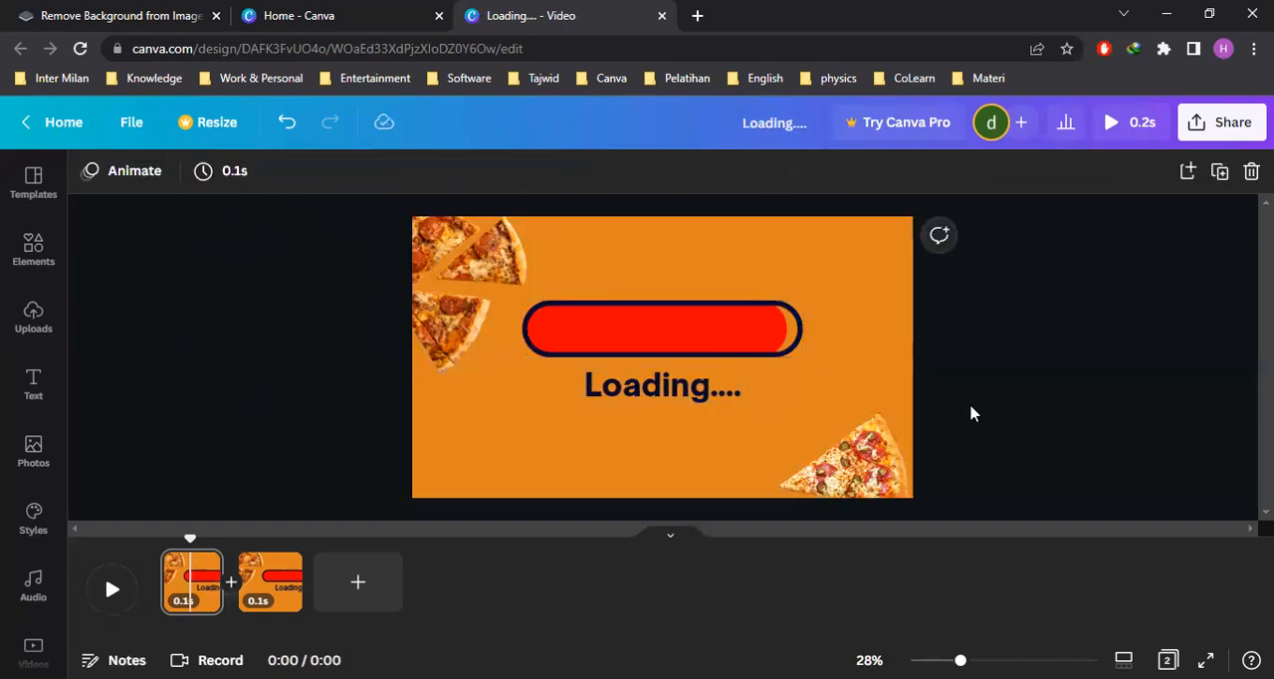
pyautogui.click(1221, 172)
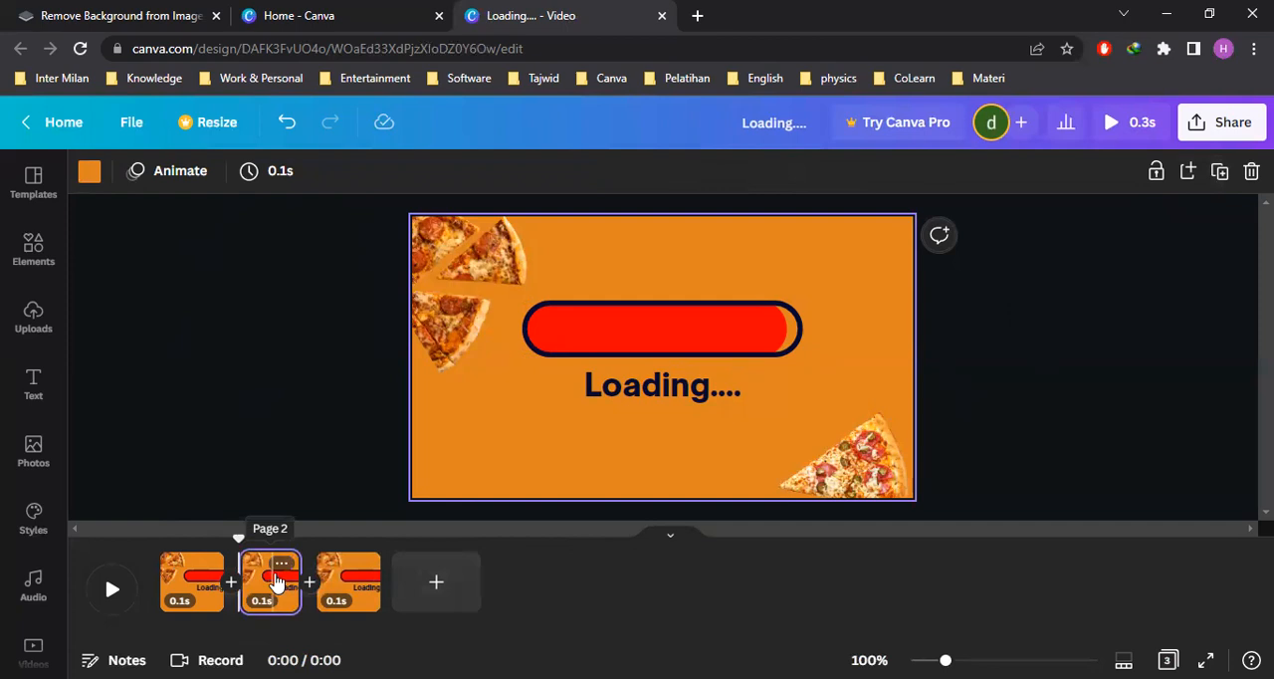
# Shorten the red fill on the second page to about 89% of the outline's length, keeping its left end fixed
pyautogui.click(740, 335)
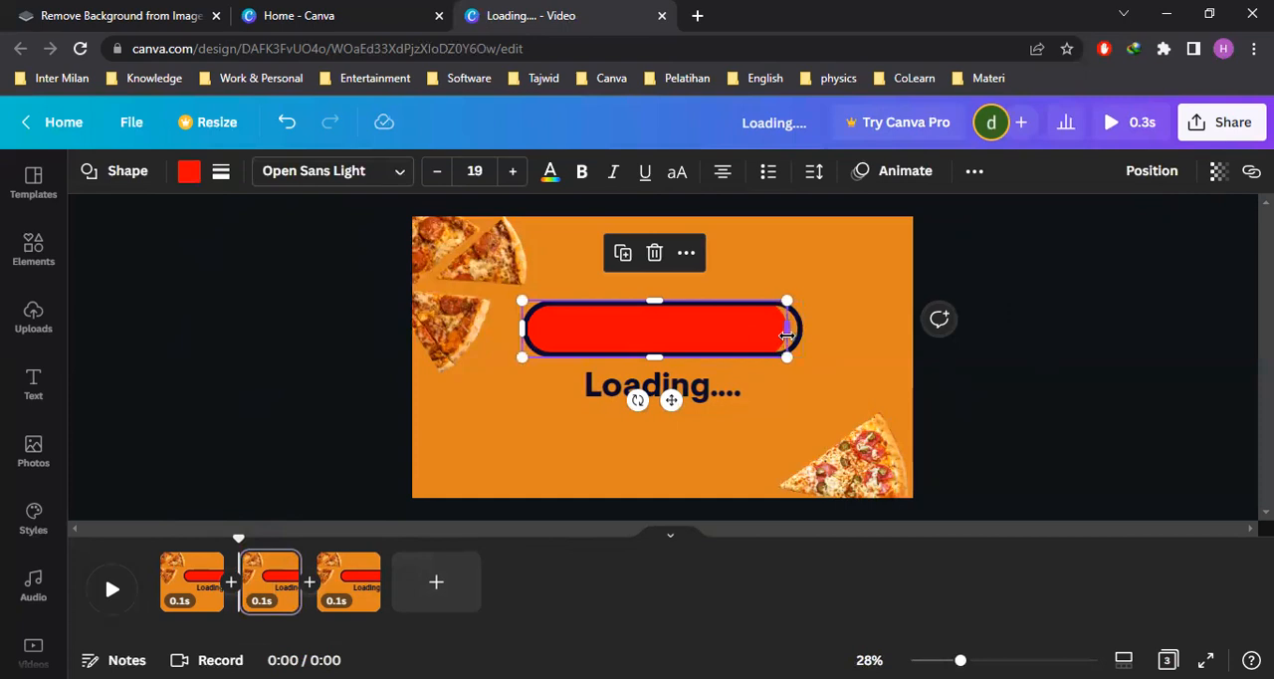
pyautogui.moveTo(787, 335); pyautogui.dragTo(772, 337)
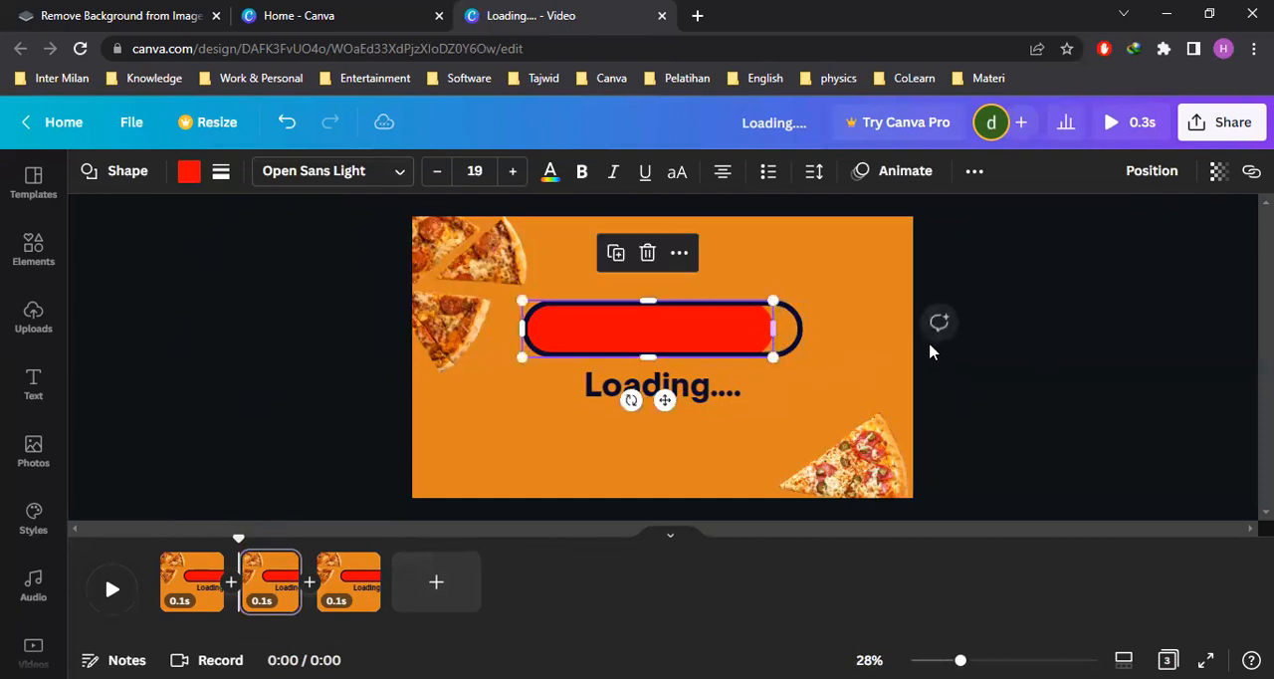
pyautogui.click(1005, 375)
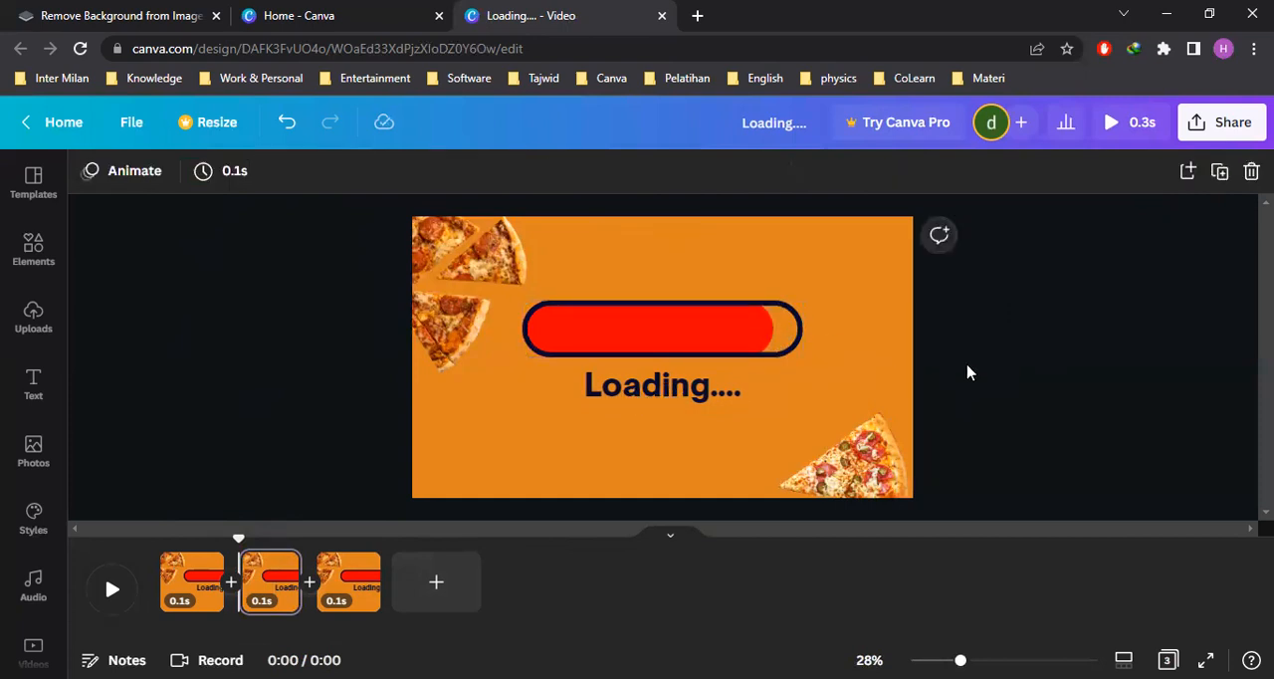
# Move the page with the 89% fill to the start of the timeline and duplicate it
pyautogui.click(270, 582)
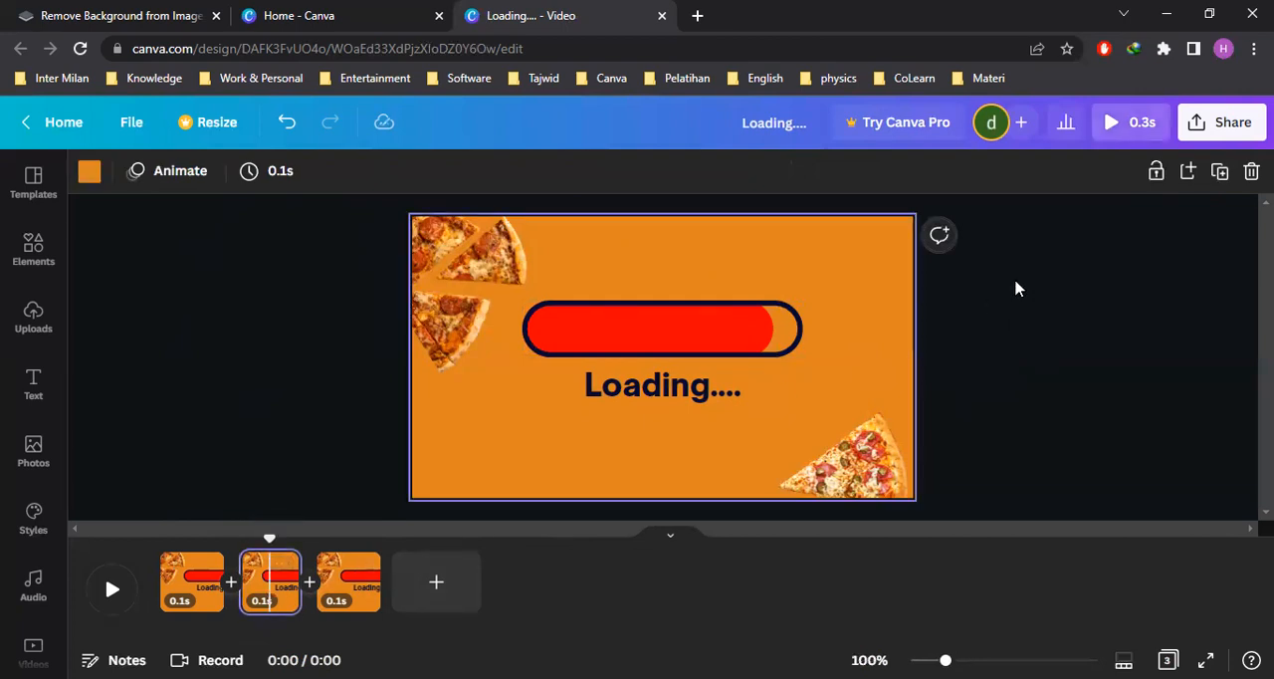
pyautogui.moveTo(270, 577); pyautogui.dragTo(167, 584)
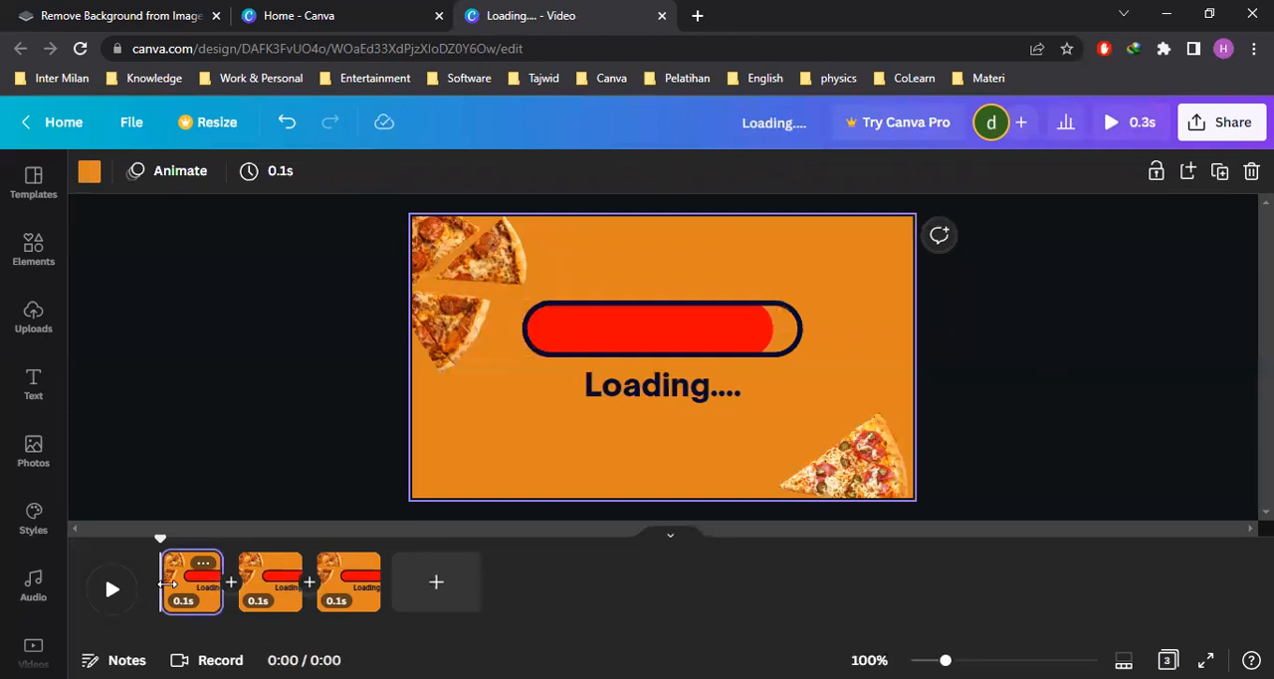
pyautogui.click(1061, 364)
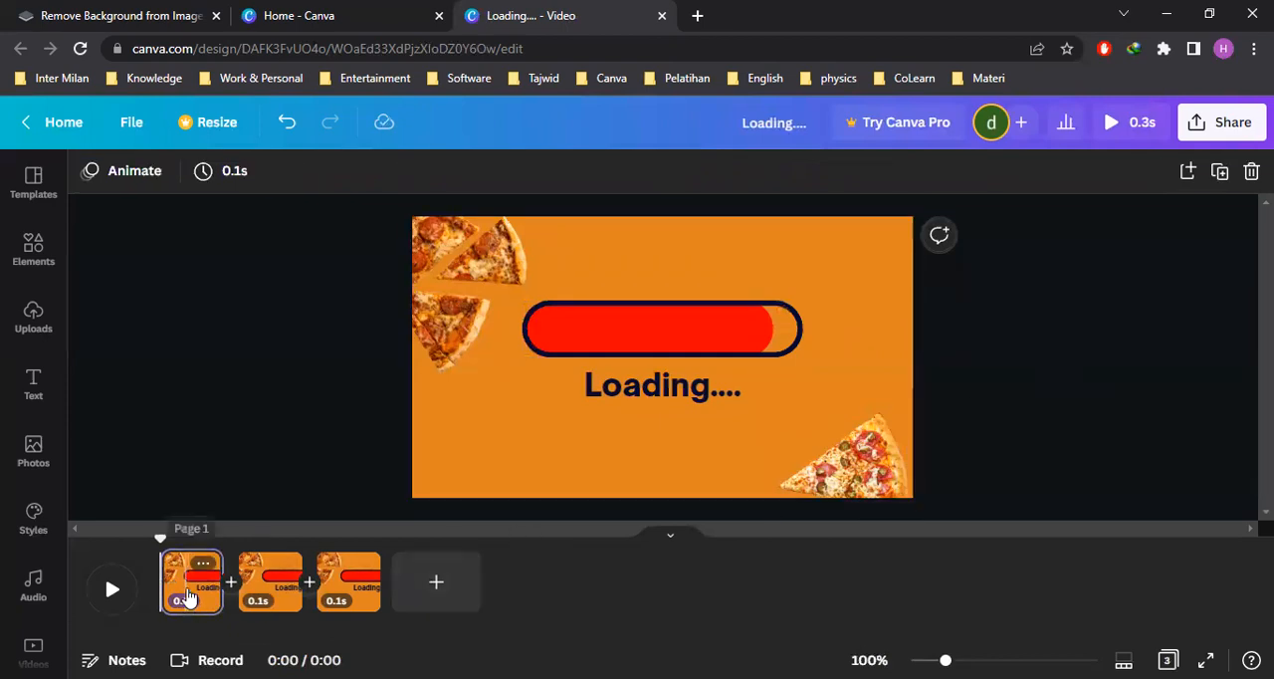
pyautogui.click(186, 594)
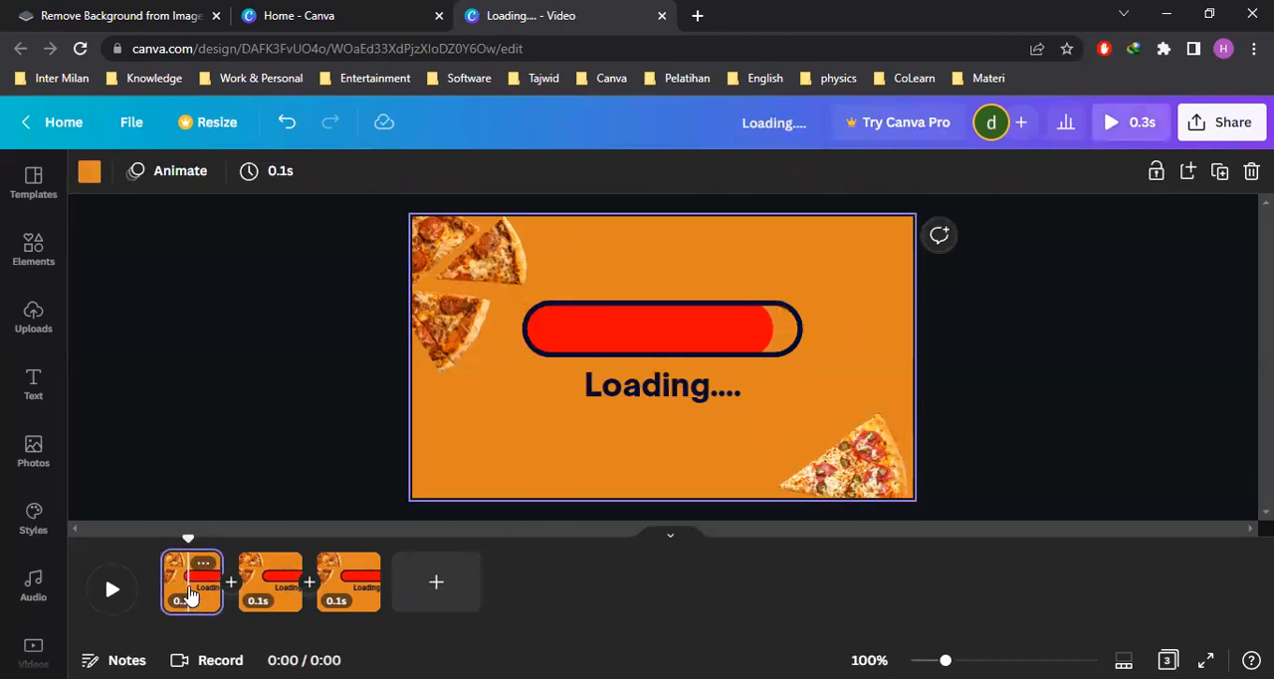
pyautogui.click(1220, 171)
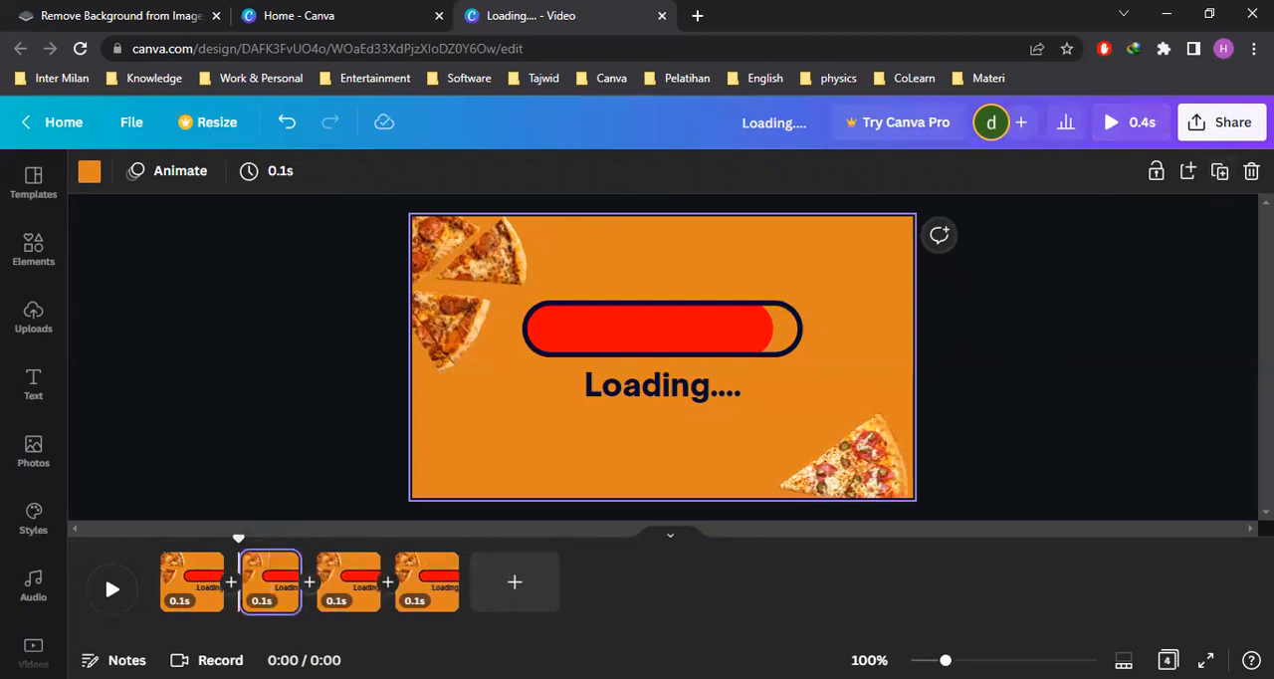
# Shorten the red fill on the new second page to about 82% of the outline's length
pyautogui.click(266, 589)
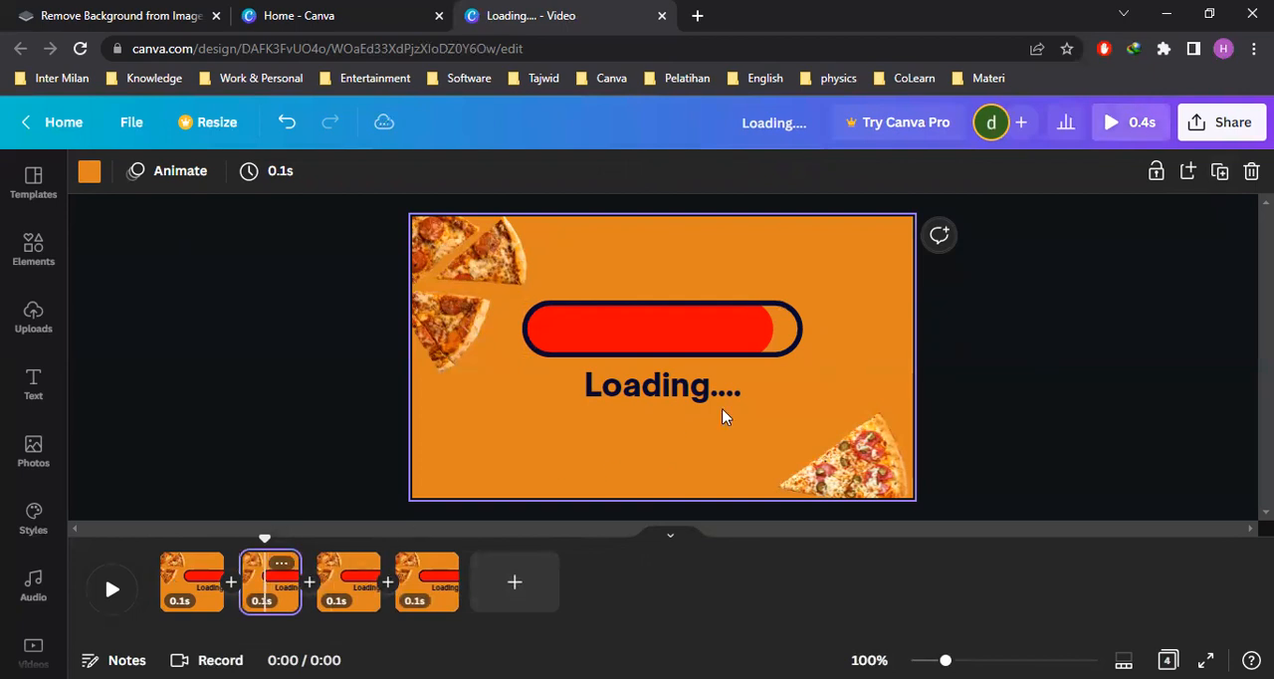
pyautogui.click(737, 341)
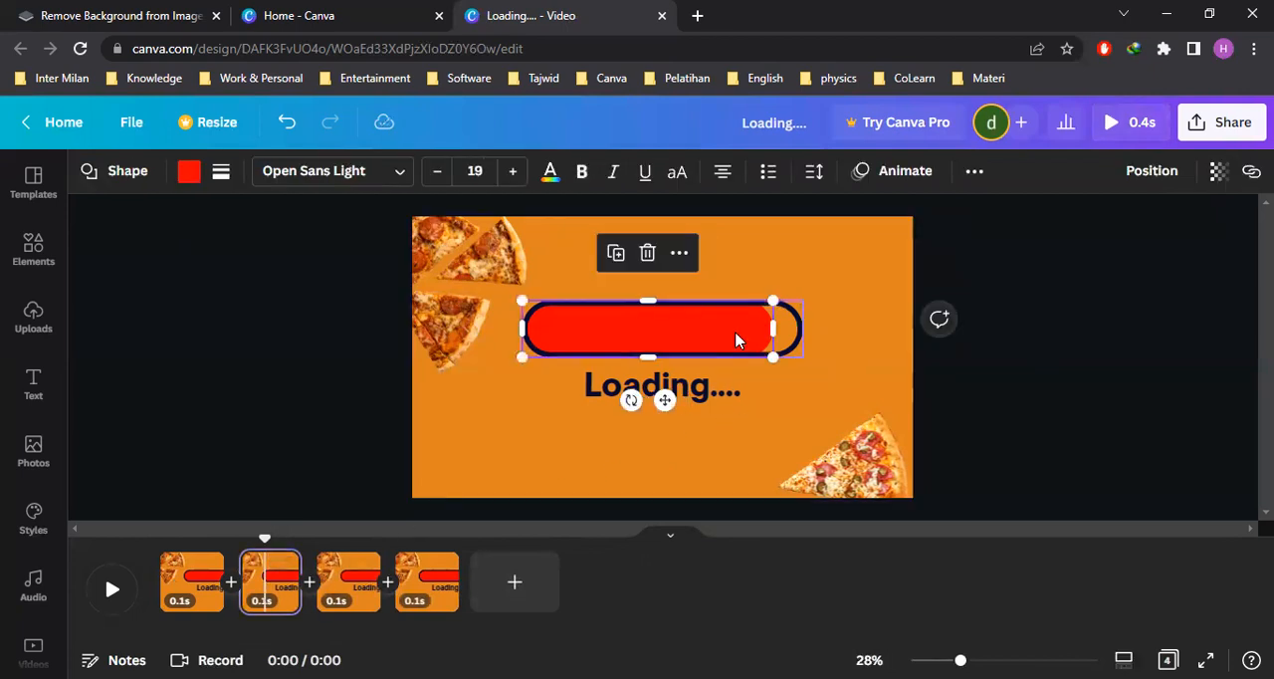
pyautogui.click(994, 386)
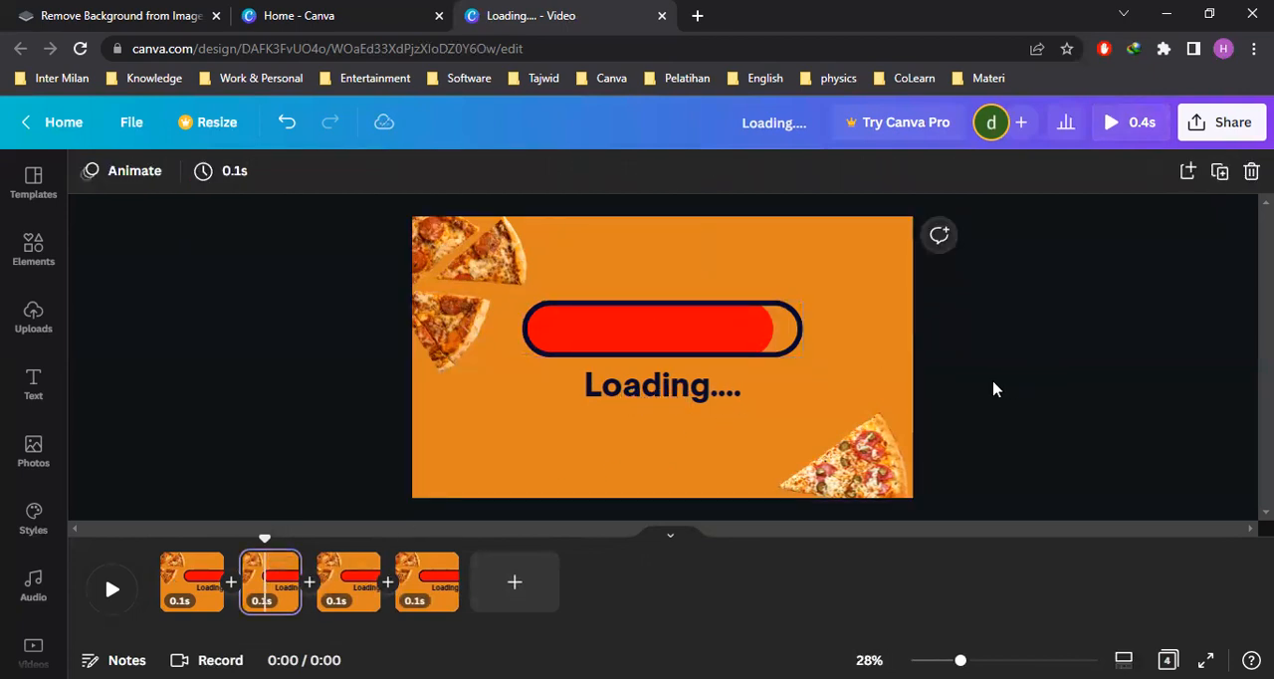
pyautogui.click(731, 341)
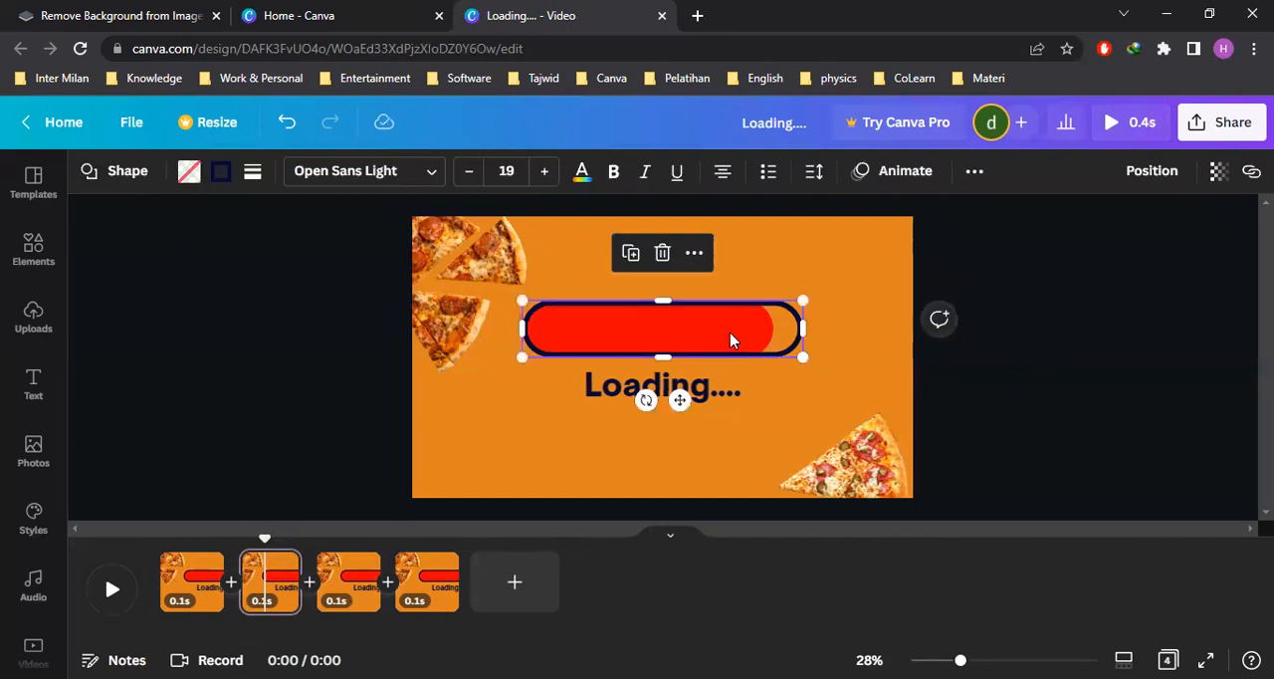
pyautogui.click(731, 340)
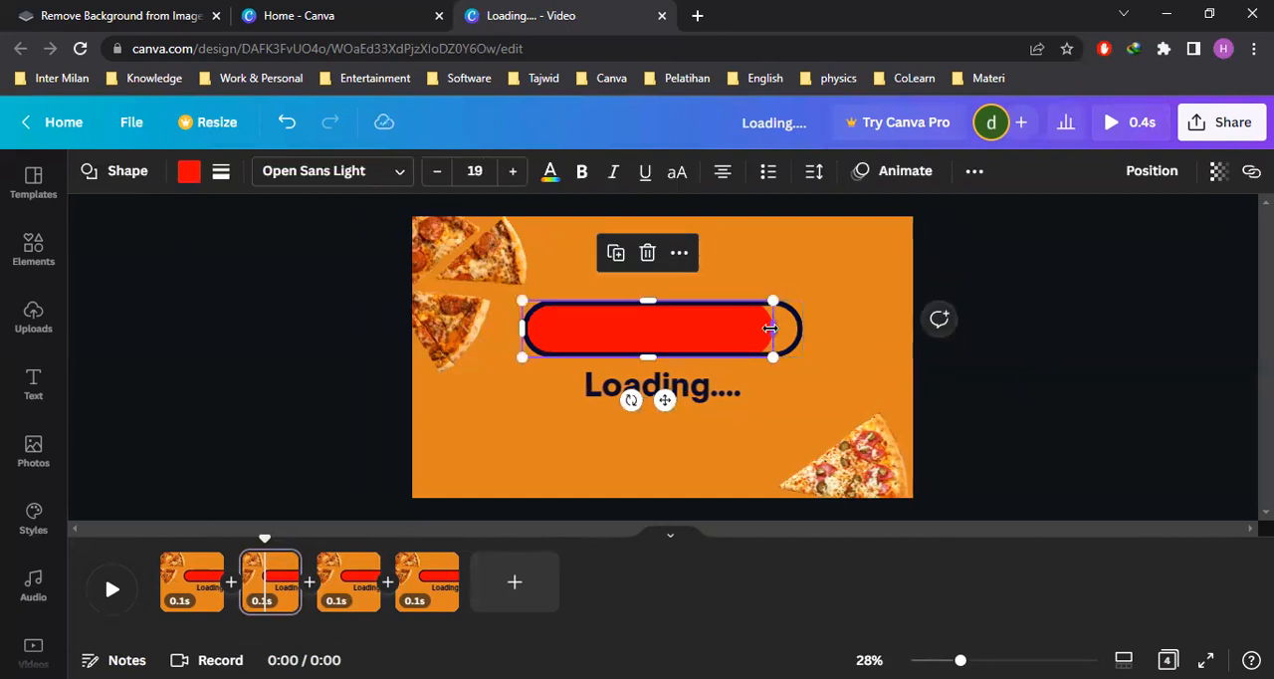
pyautogui.moveTo(771, 328); pyautogui.dragTo(753, 329)
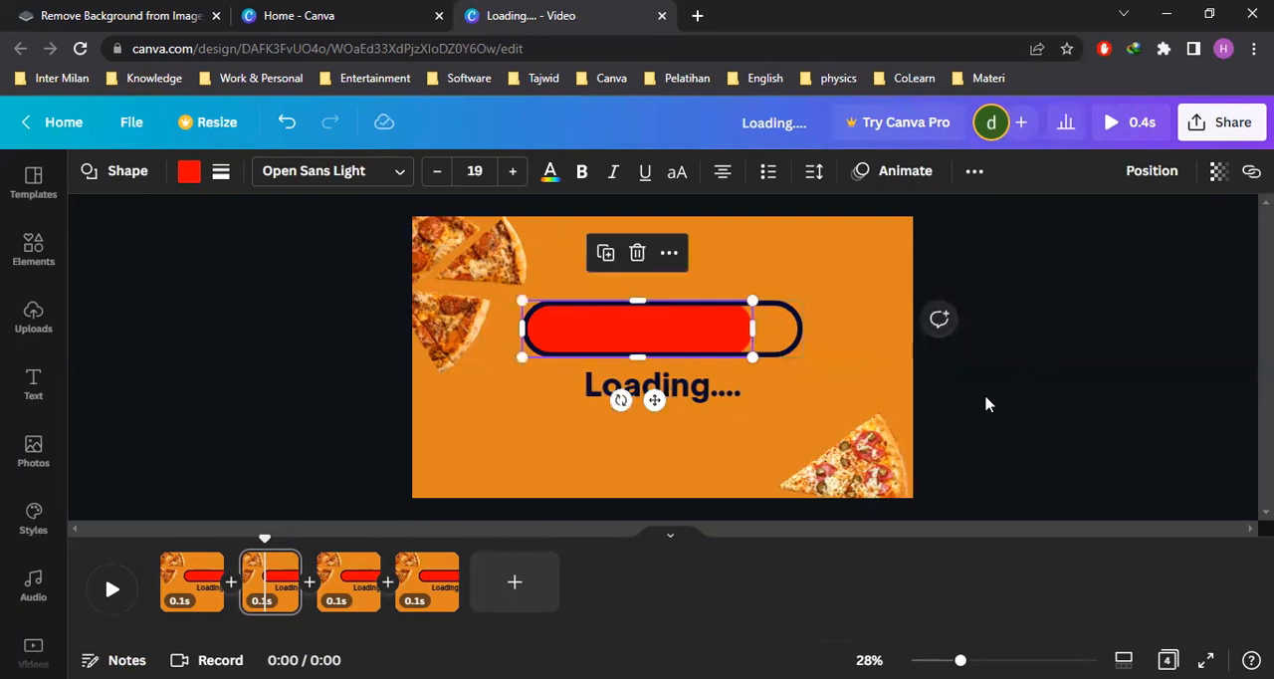
pyautogui.click(985, 396)
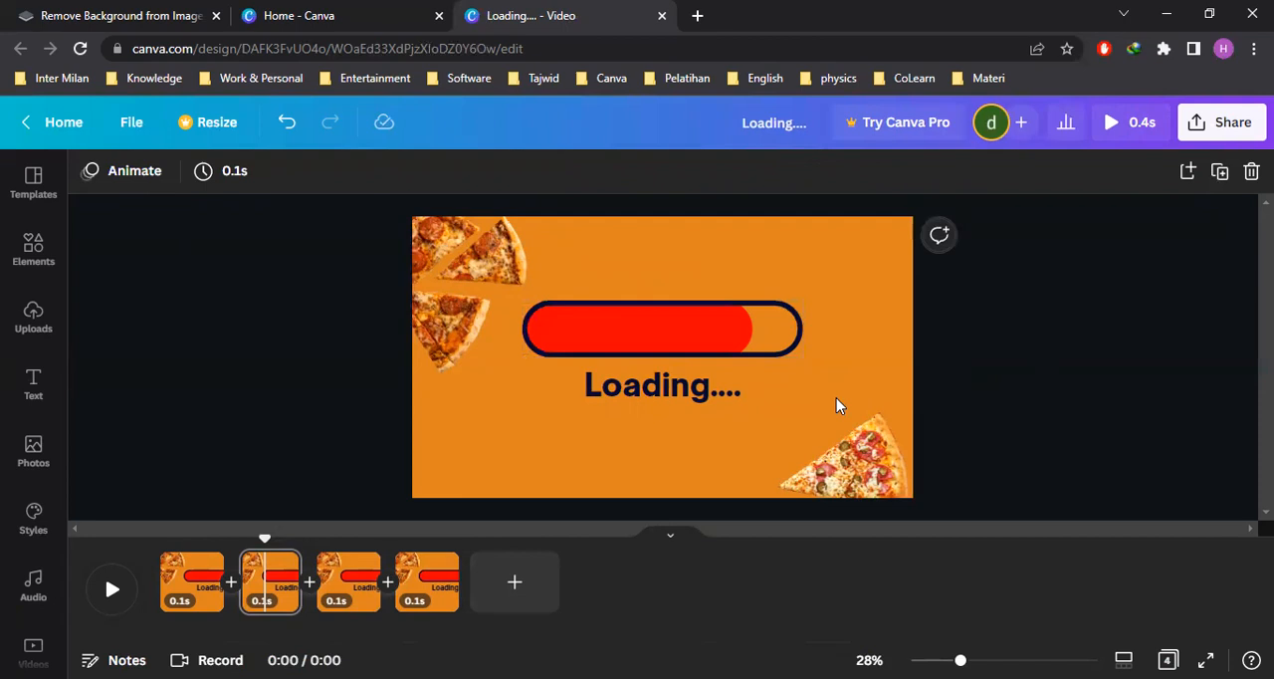
# Move the page with the 82% fill to the start of the timeline and duplicate it
pyautogui.moveTo(275, 588); pyautogui.dragTo(173, 572)
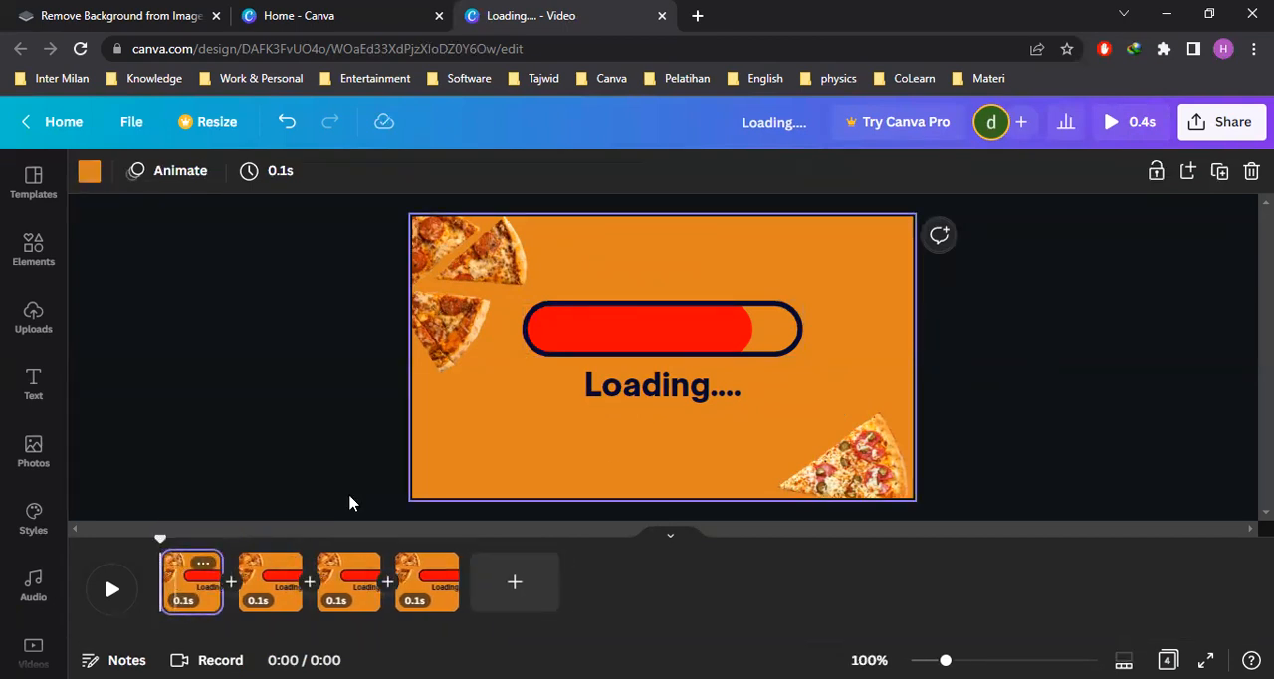
pyautogui.click(1220, 173)
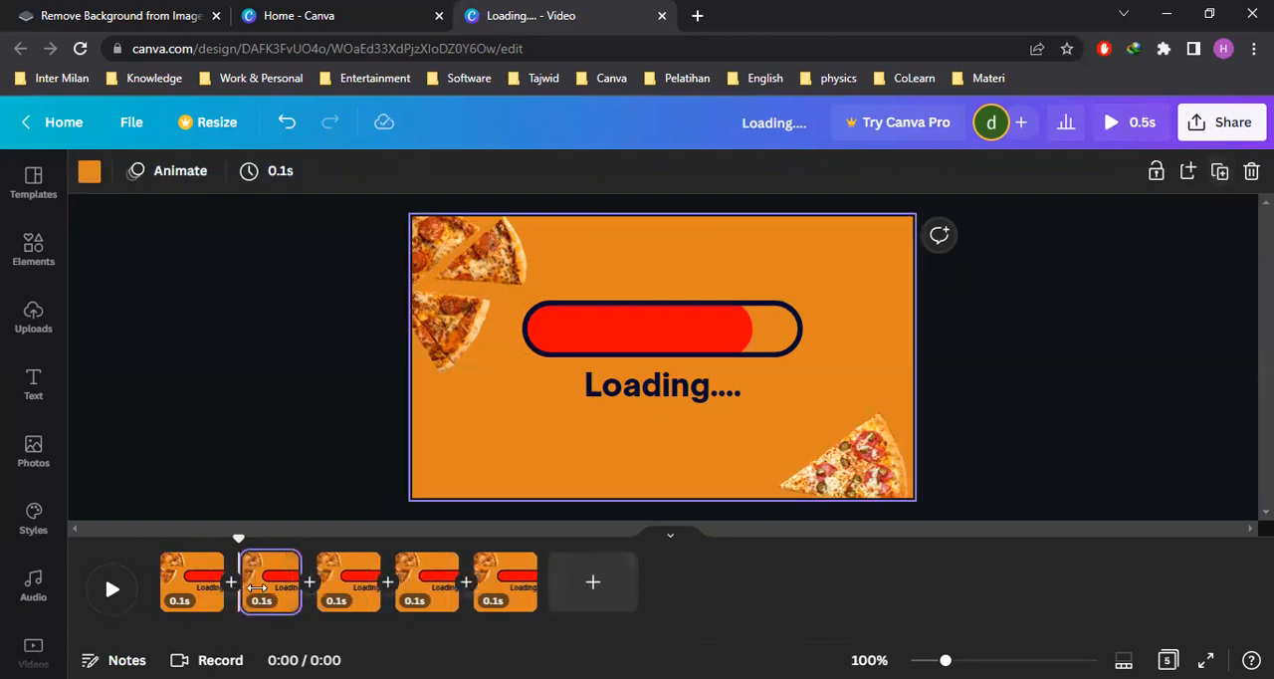
# Shorten the red fill on the duplicated second page to about 76% of the outline's length
pyautogui.click(730, 335)
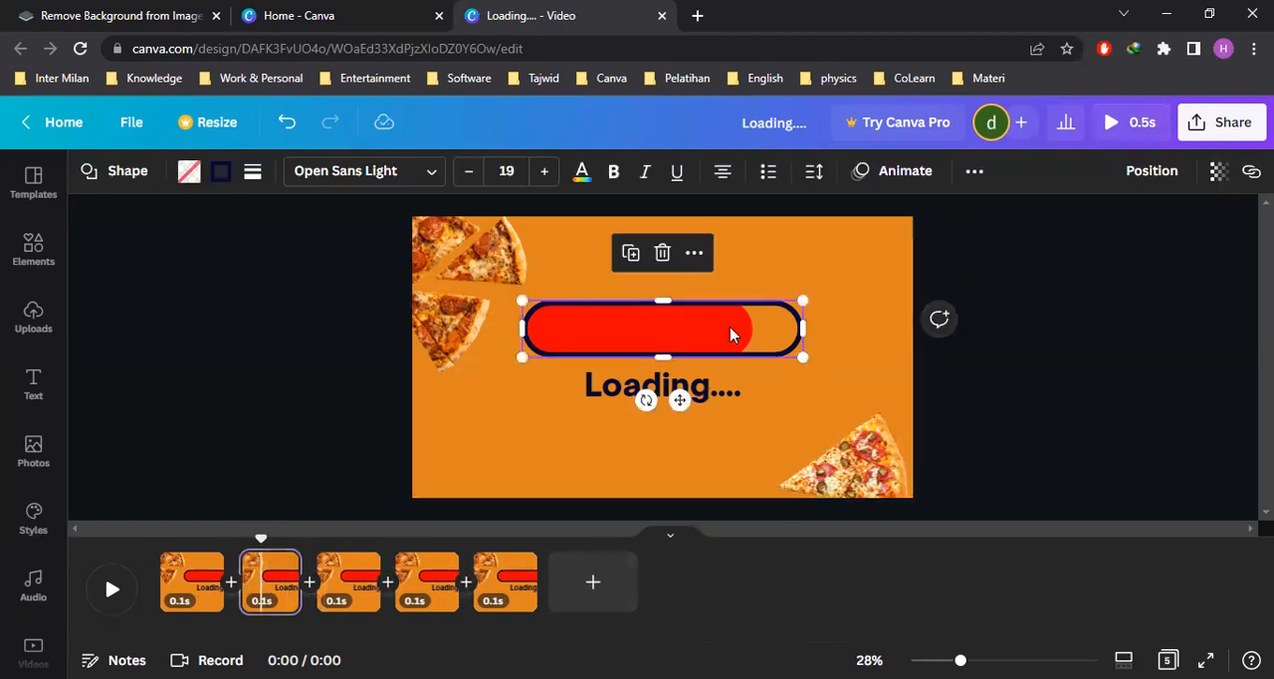
pyautogui.click(731, 334)
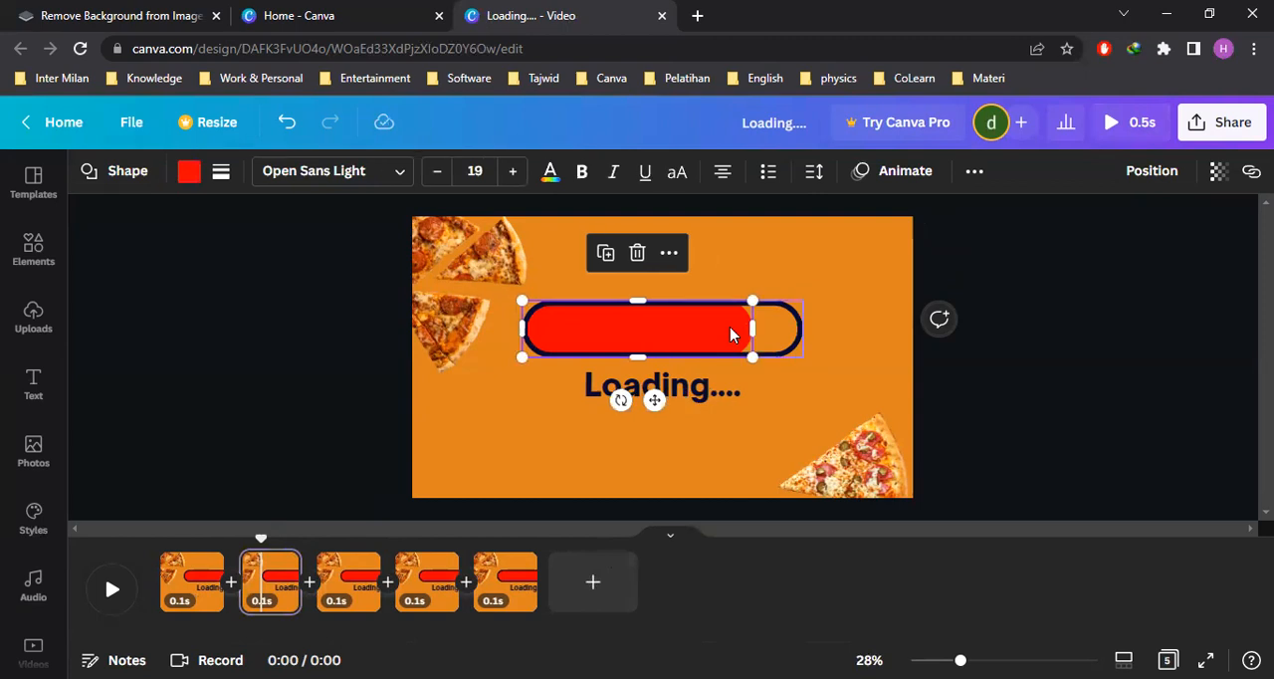
pyautogui.moveTo(753, 327); pyautogui.dragTo(737, 328)
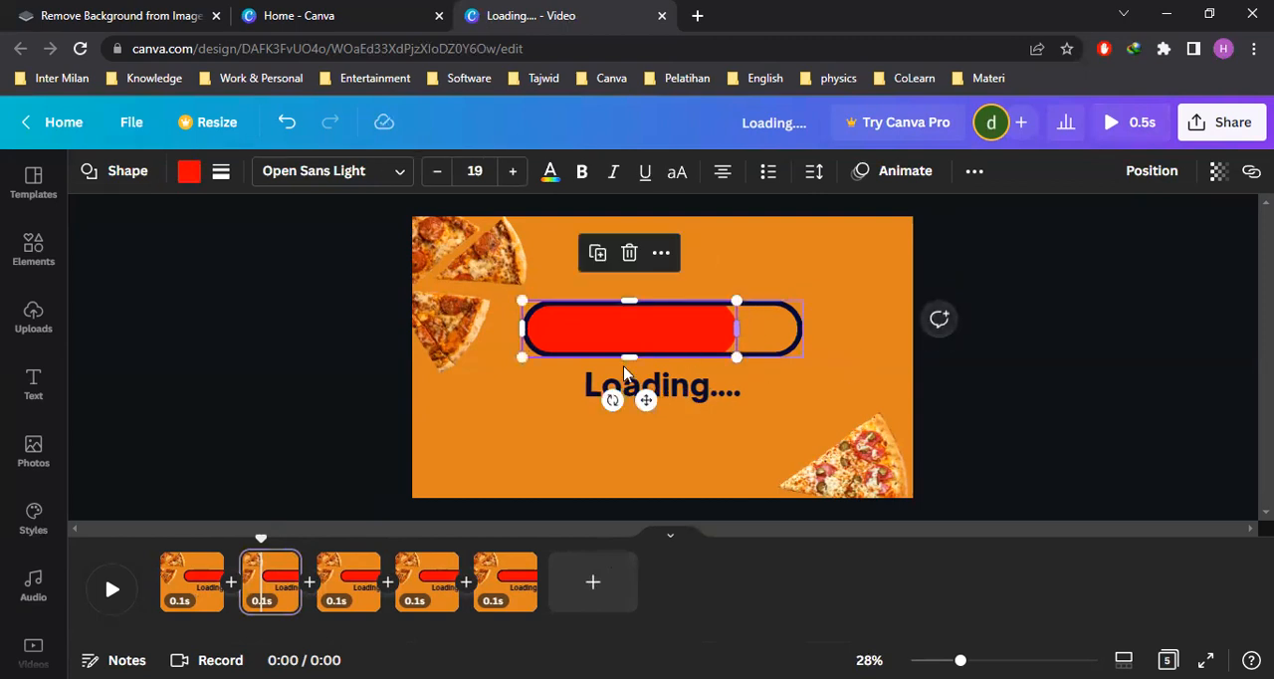
pyautogui.click(1005, 424)
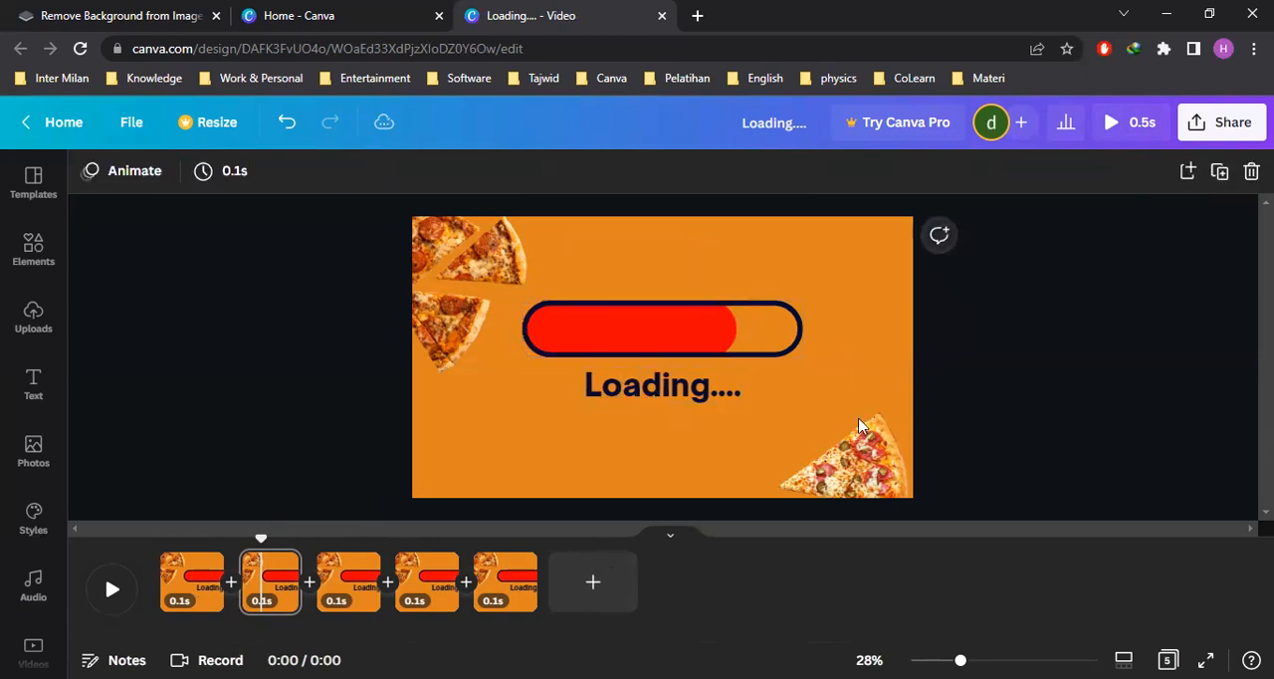
# Move the page with the 76% fill to the start of the timeline and duplicate it
pyautogui.click(278, 582)
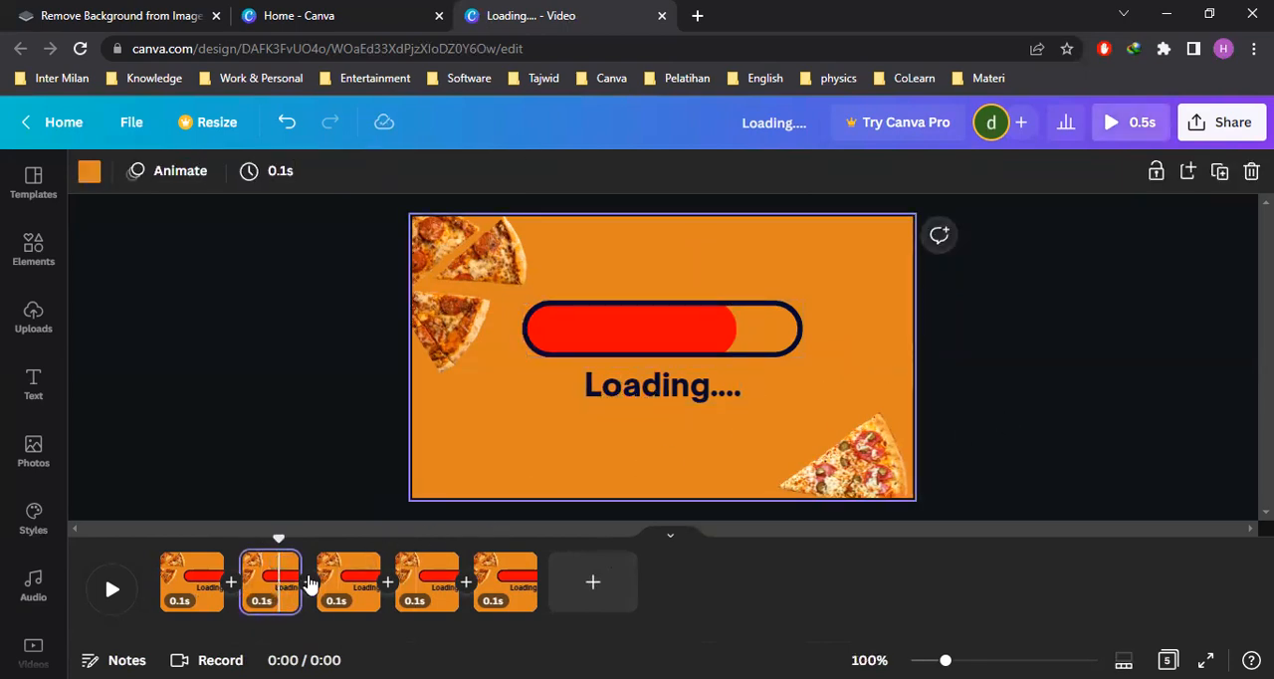
pyautogui.moveTo(282, 591); pyautogui.dragTo(161, 580)
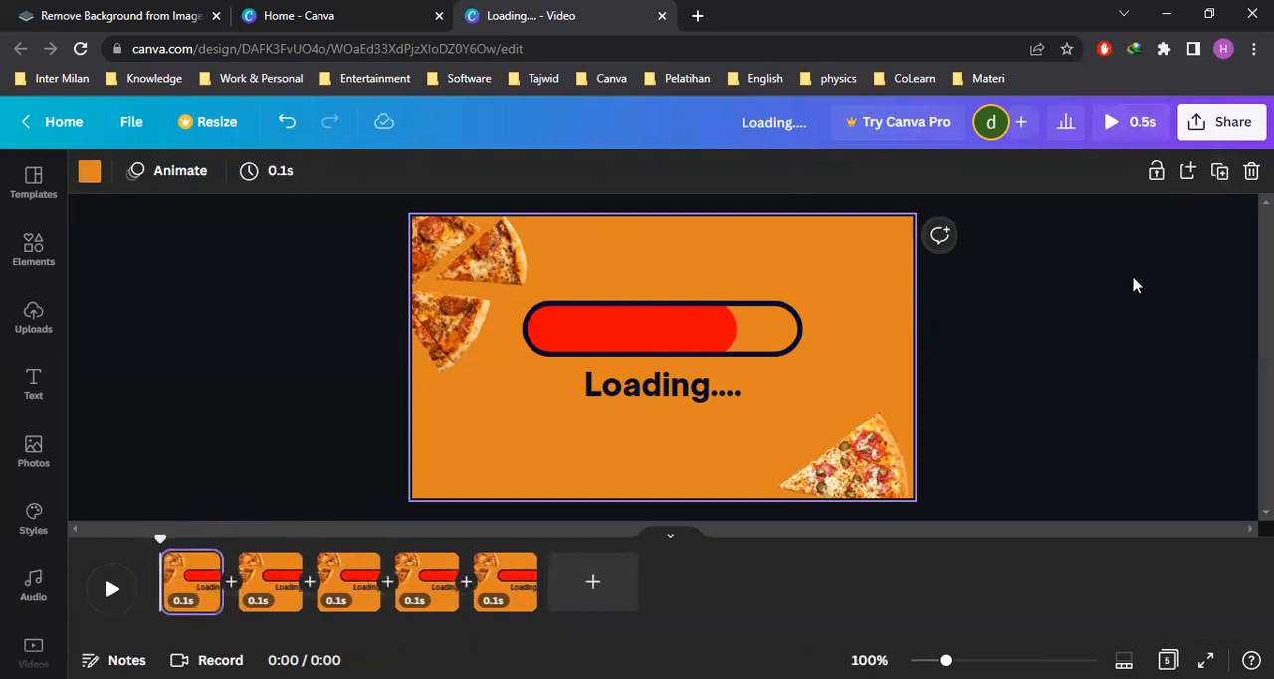
pyautogui.click(1219, 172)
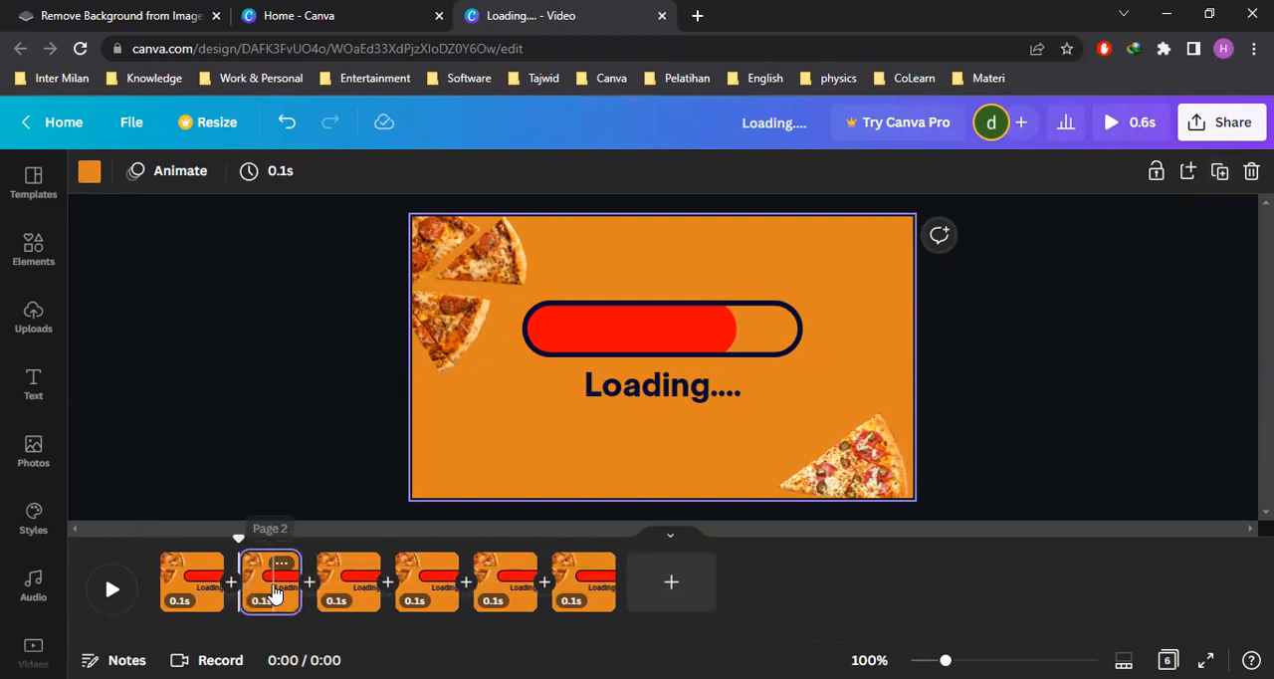
# Shorten the red fill on the second of the six pages to about 70% of the outline's length
pyautogui.click(695, 331)
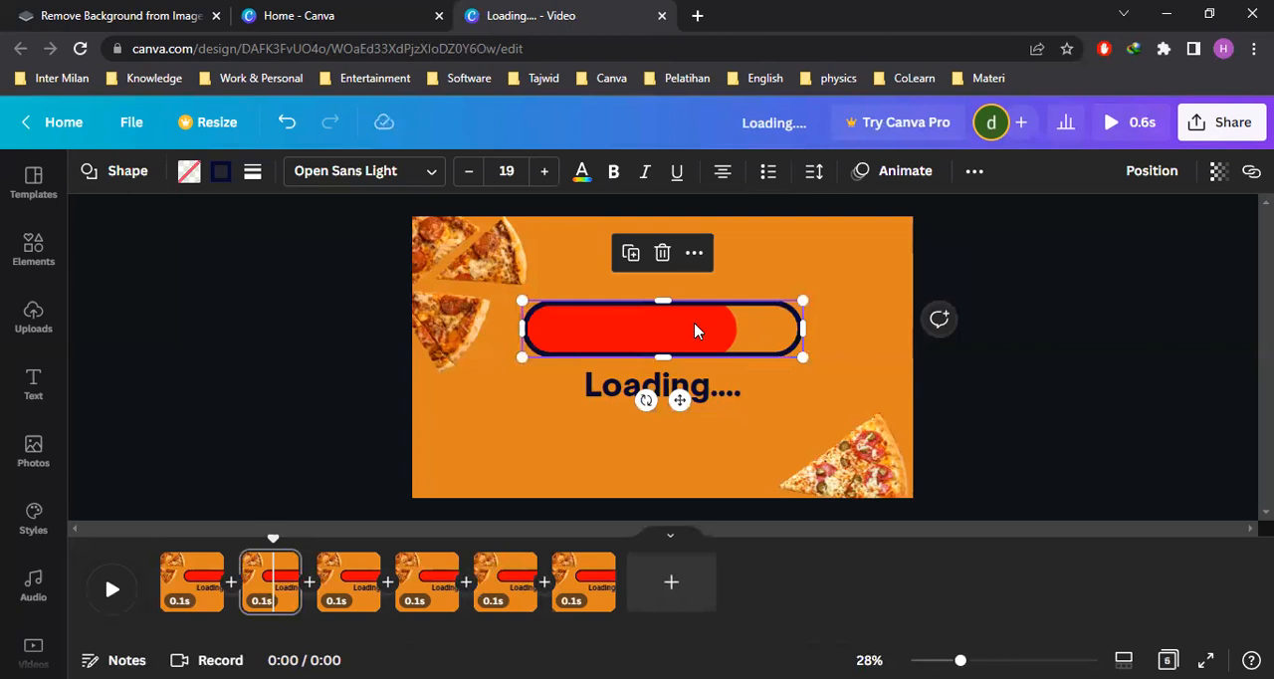
pyautogui.click(695, 331)
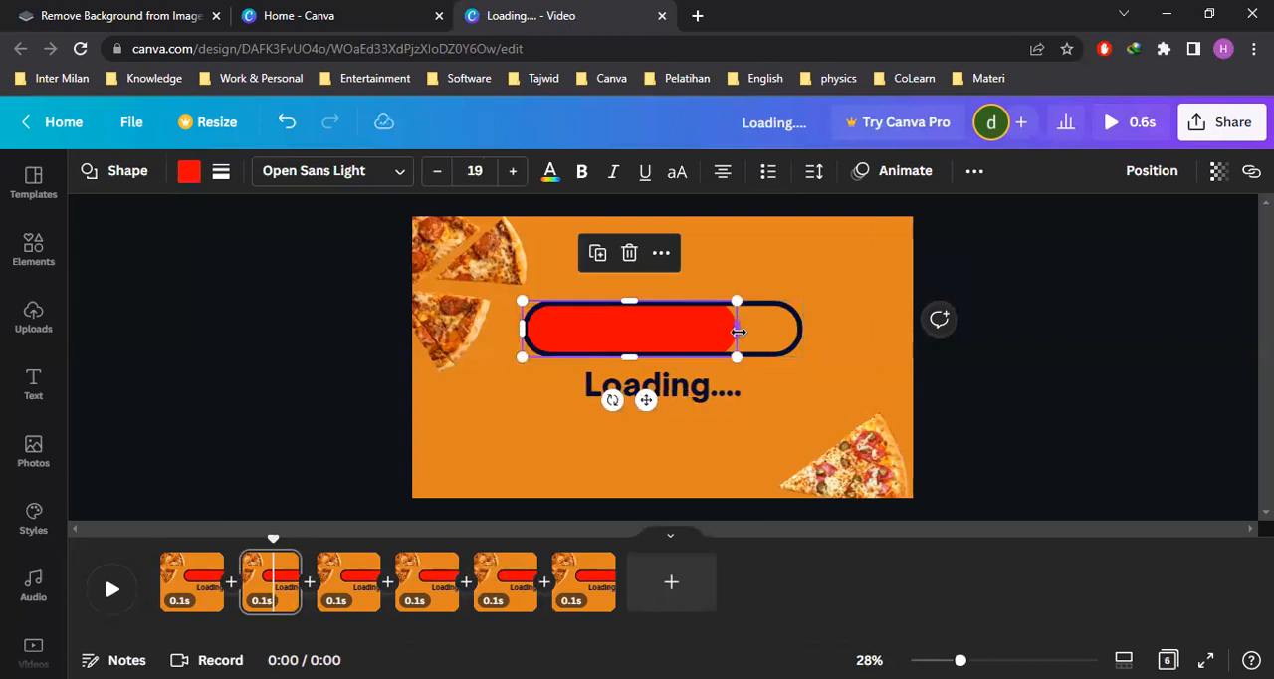
pyautogui.moveTo(732, 332); pyautogui.dragTo(713, 328)
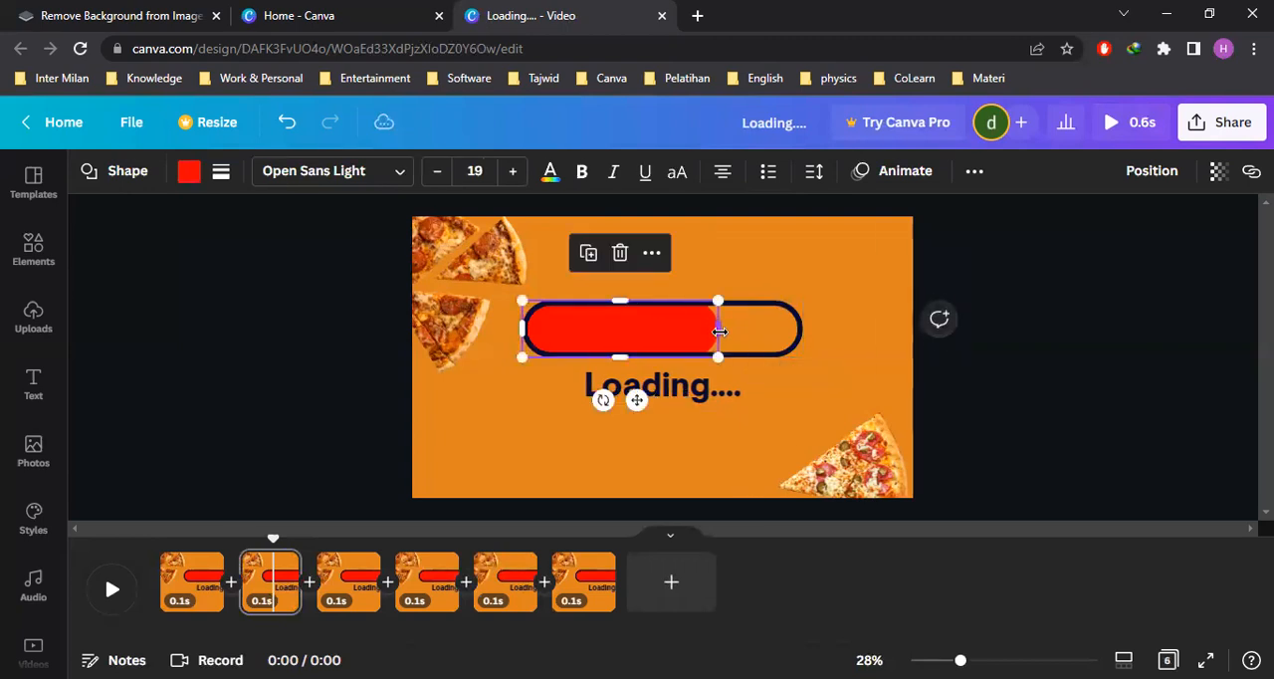
pyautogui.click(686, 438)
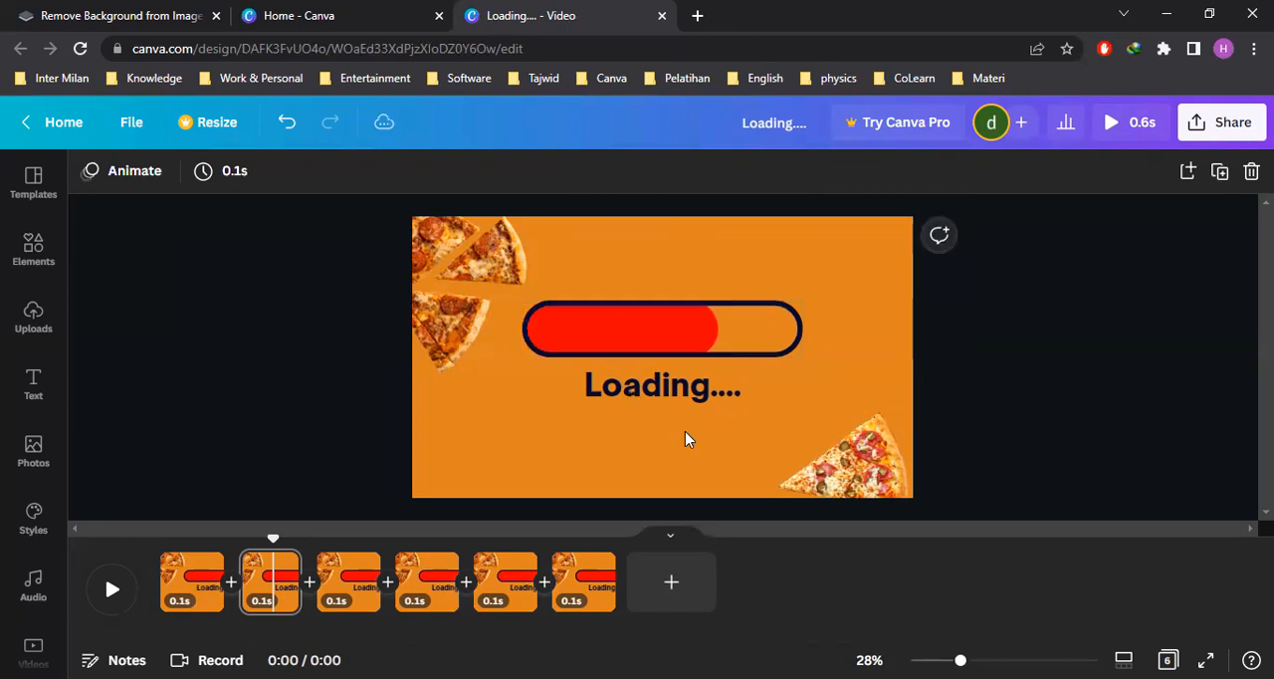
# Move the page with the 70% fill to the start of the timeline and select it
pyautogui.click(273, 590)
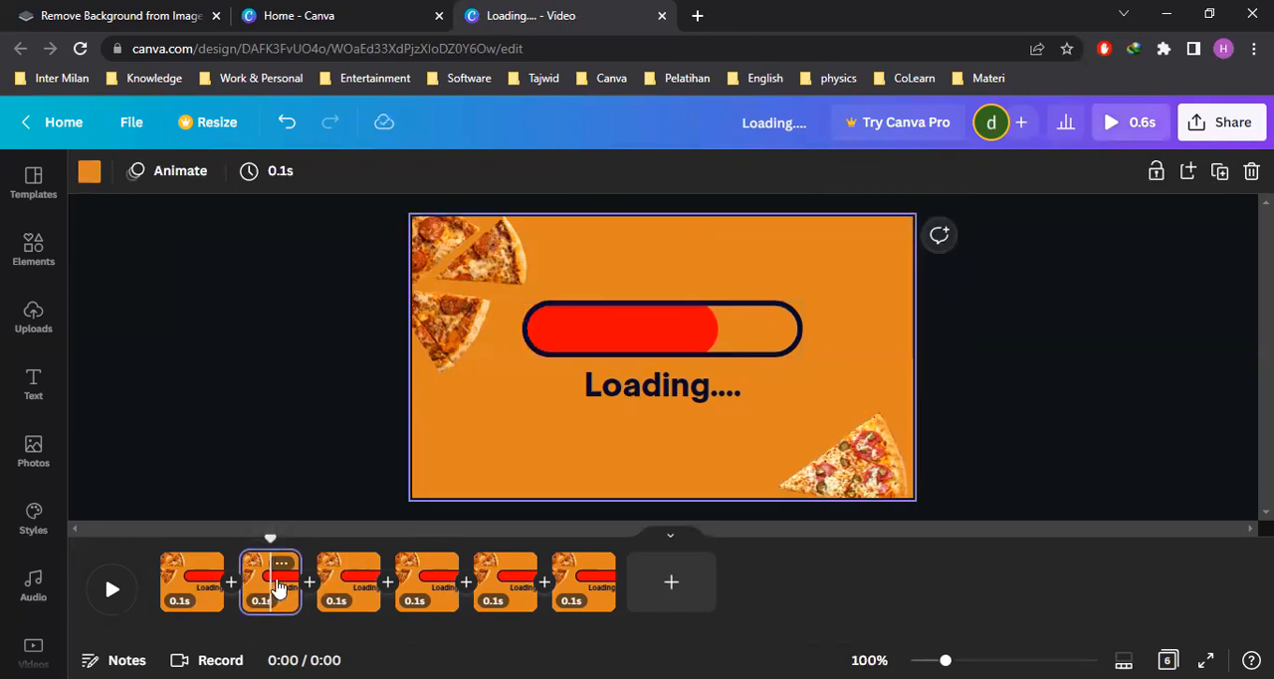
pyautogui.moveTo(279, 589); pyautogui.dragTo(169, 577)
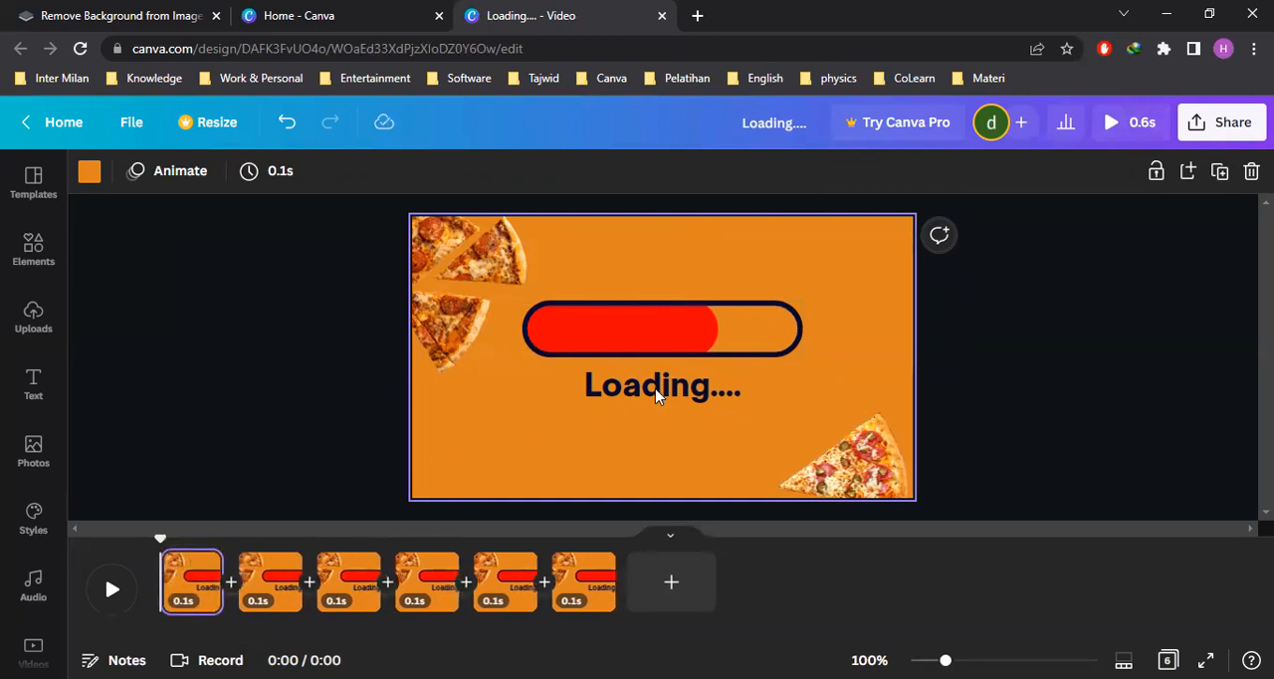
pyautogui.click(1026, 379)
pyautogui.click(866, 379)
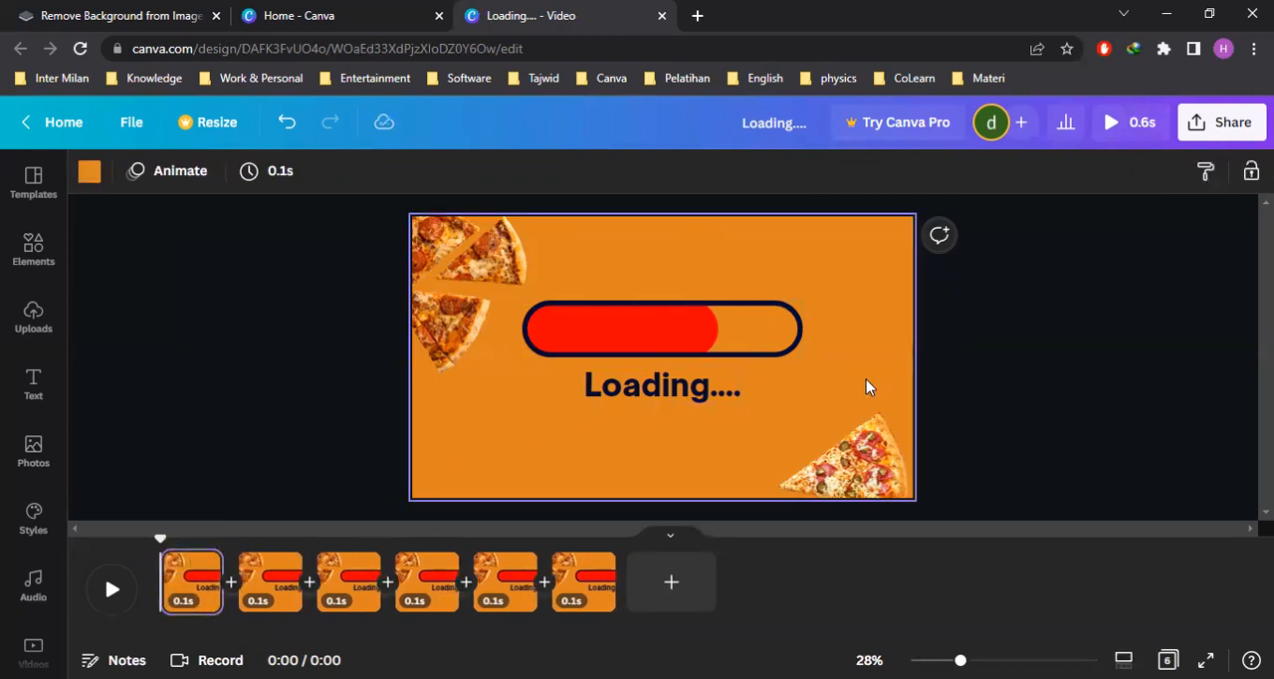
pyautogui.click(200, 575)
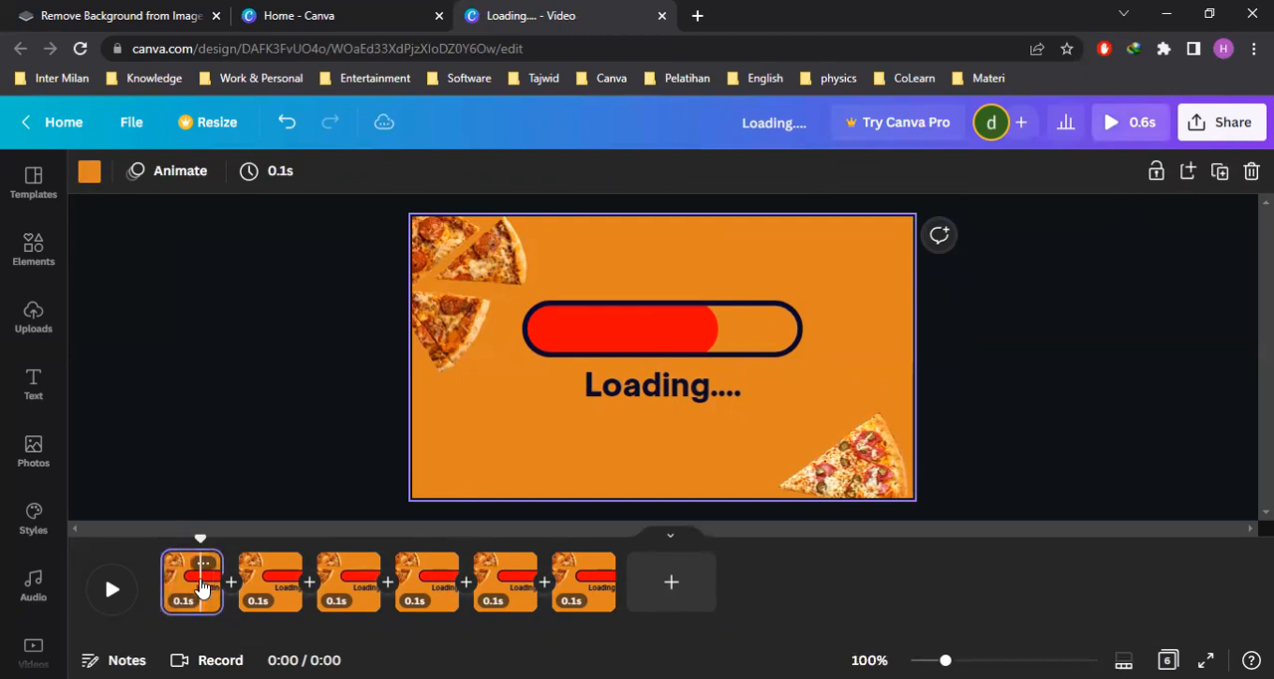
# Duplicate the first page and shorten the red fill on the copy to about 61% of the outline's length
pyautogui.click(1221, 173)
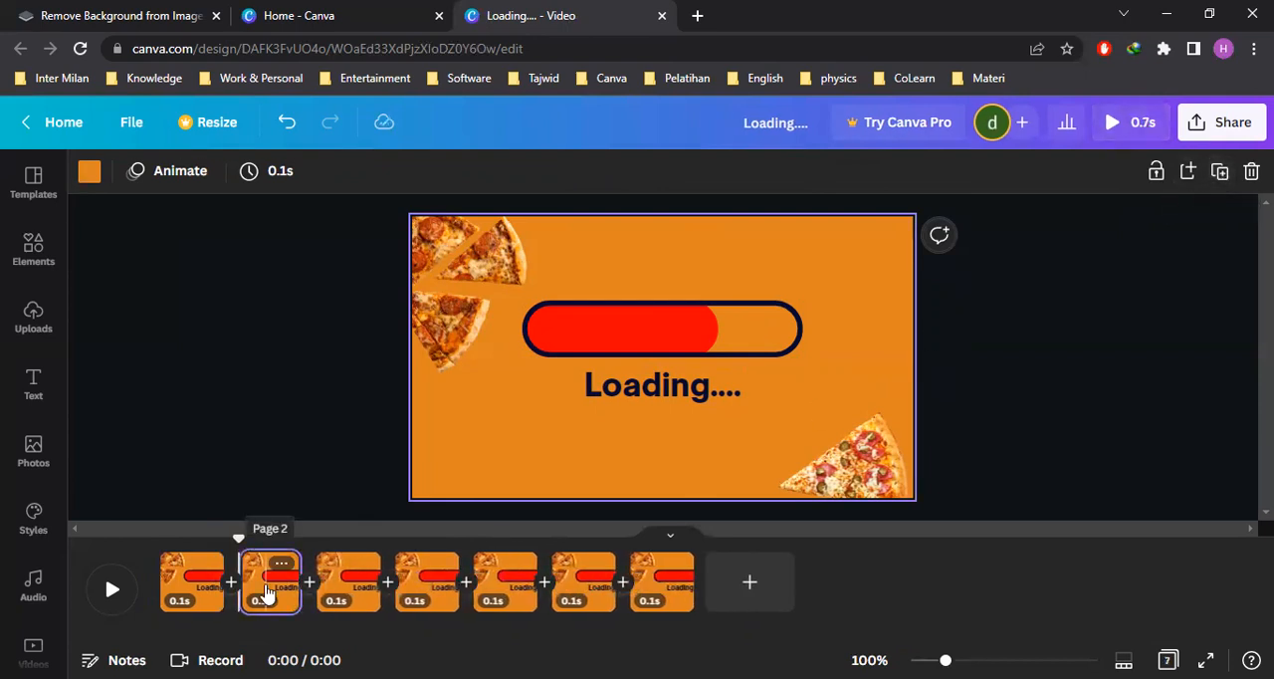
pyautogui.click(267, 592)
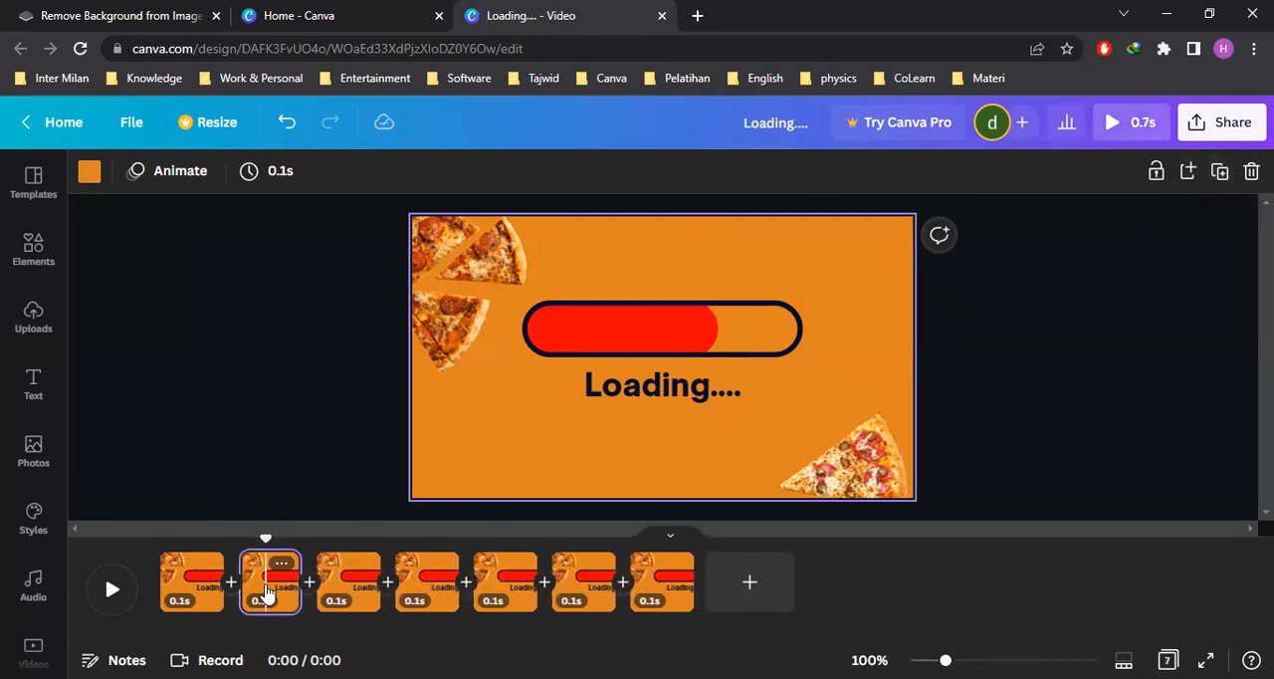
pyautogui.click(669, 333)
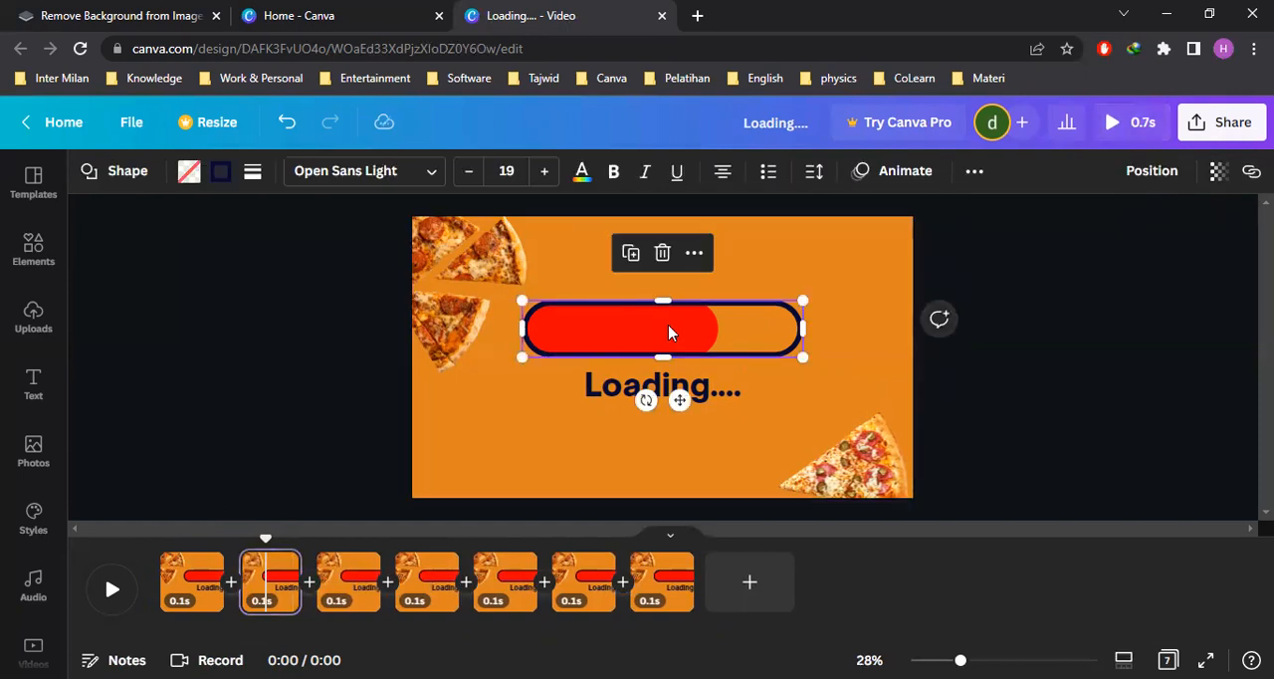
pyautogui.click(669, 333)
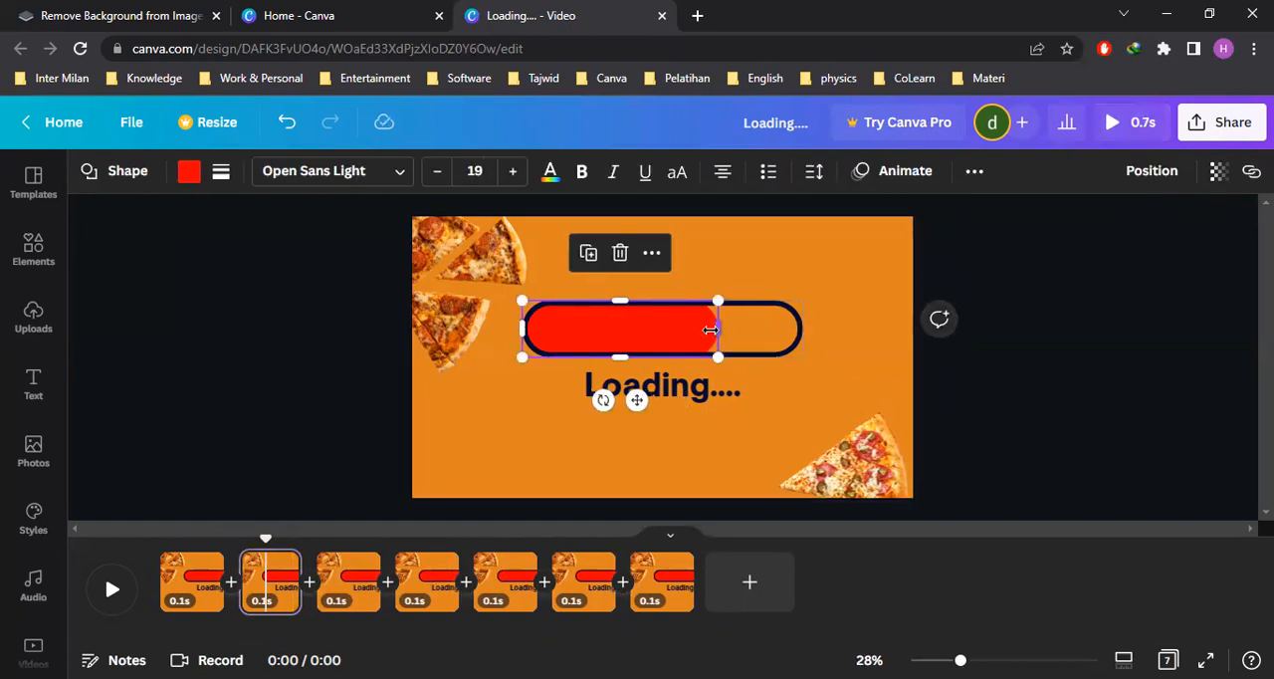
pyautogui.moveTo(707, 330); pyautogui.dragTo(688, 331)
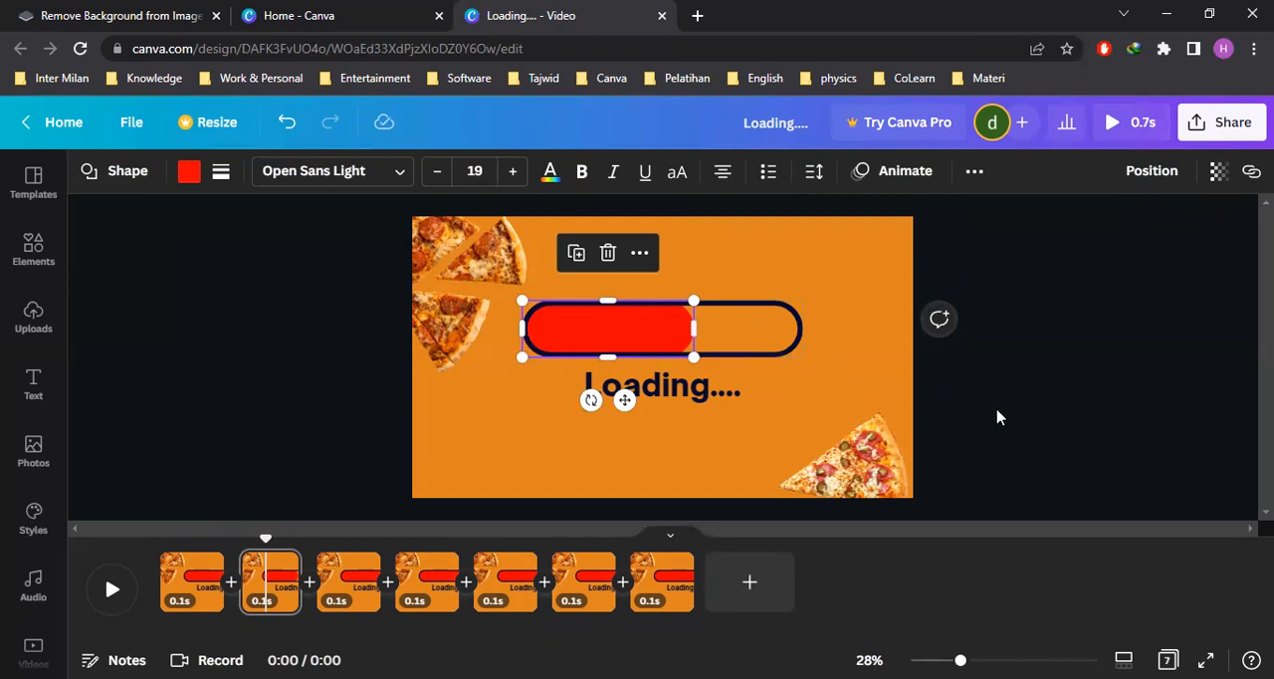
pyautogui.click(748, 423)
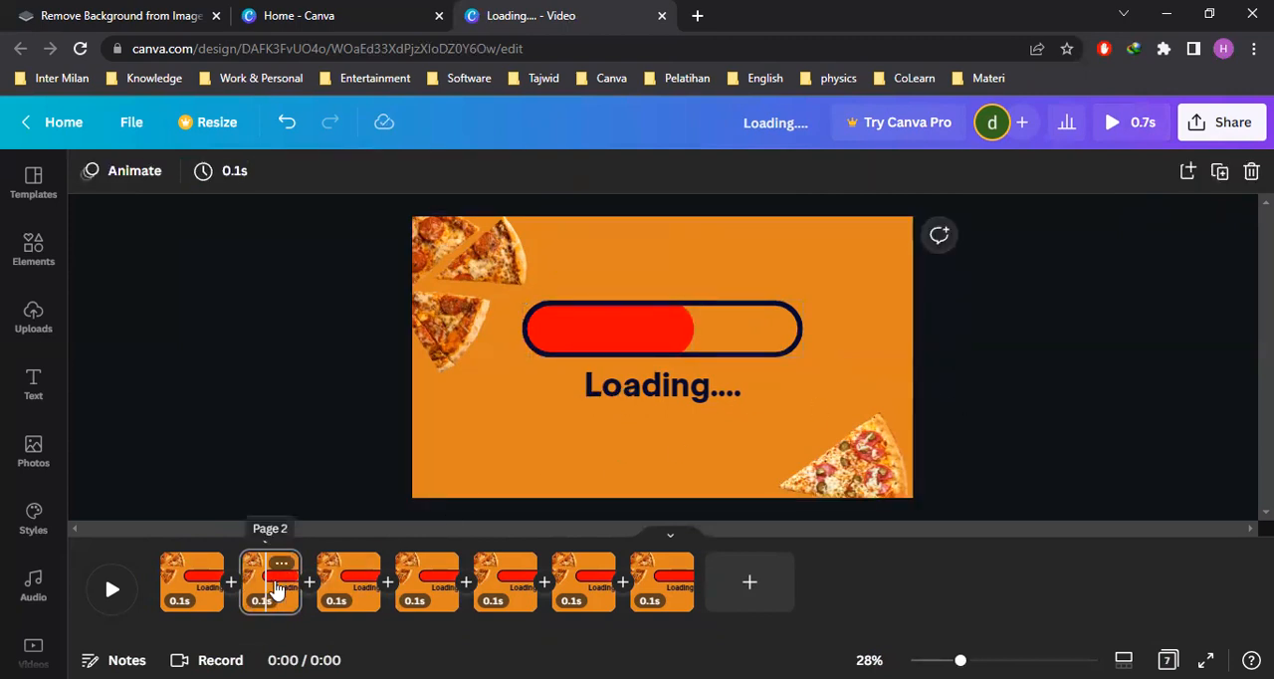
# Move the page with the 61% fill to the start of the timeline and duplicate it
pyautogui.moveTo(265, 570); pyautogui.dragTo(157, 582)
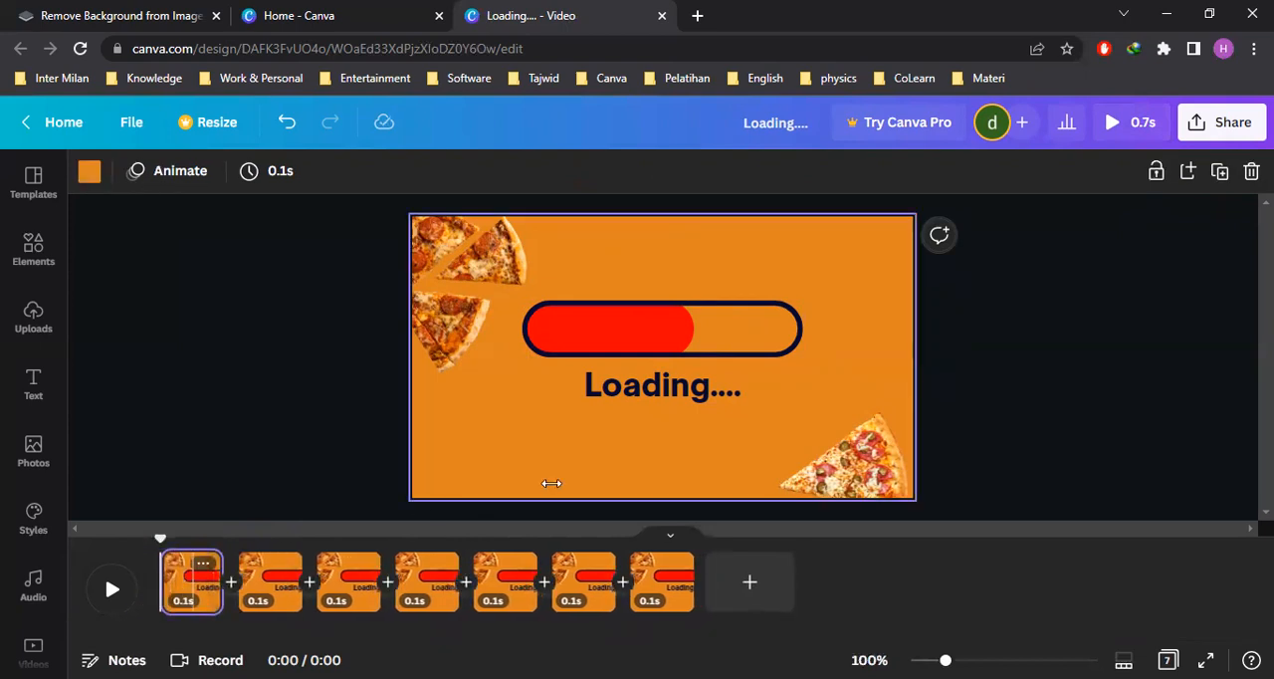
pyautogui.click(1012, 378)
pyautogui.click(898, 367)
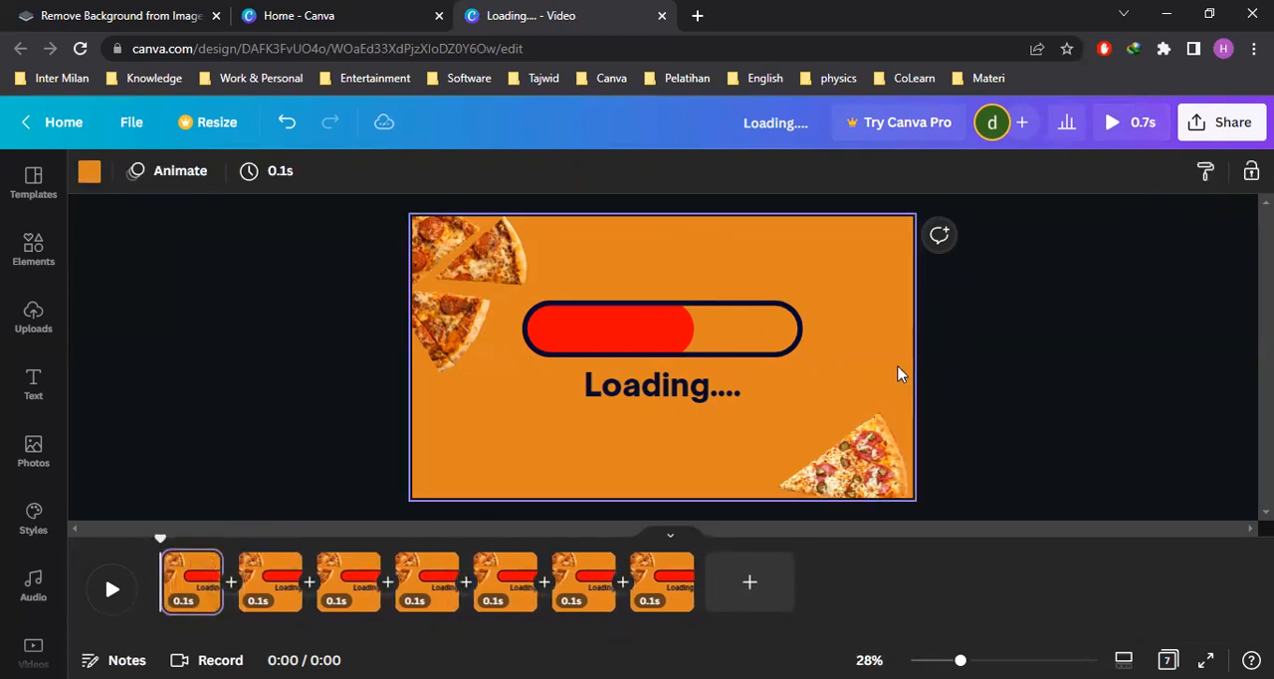
pyautogui.click(1016, 362)
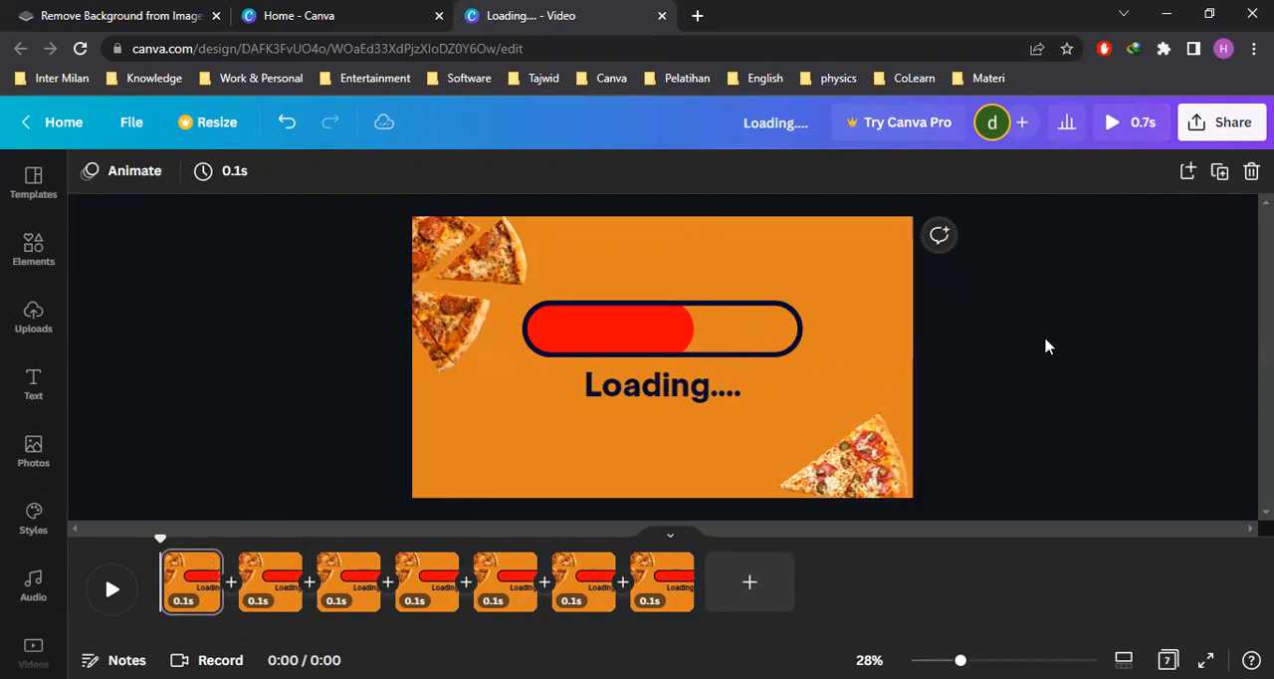
pyautogui.click(1220, 173)
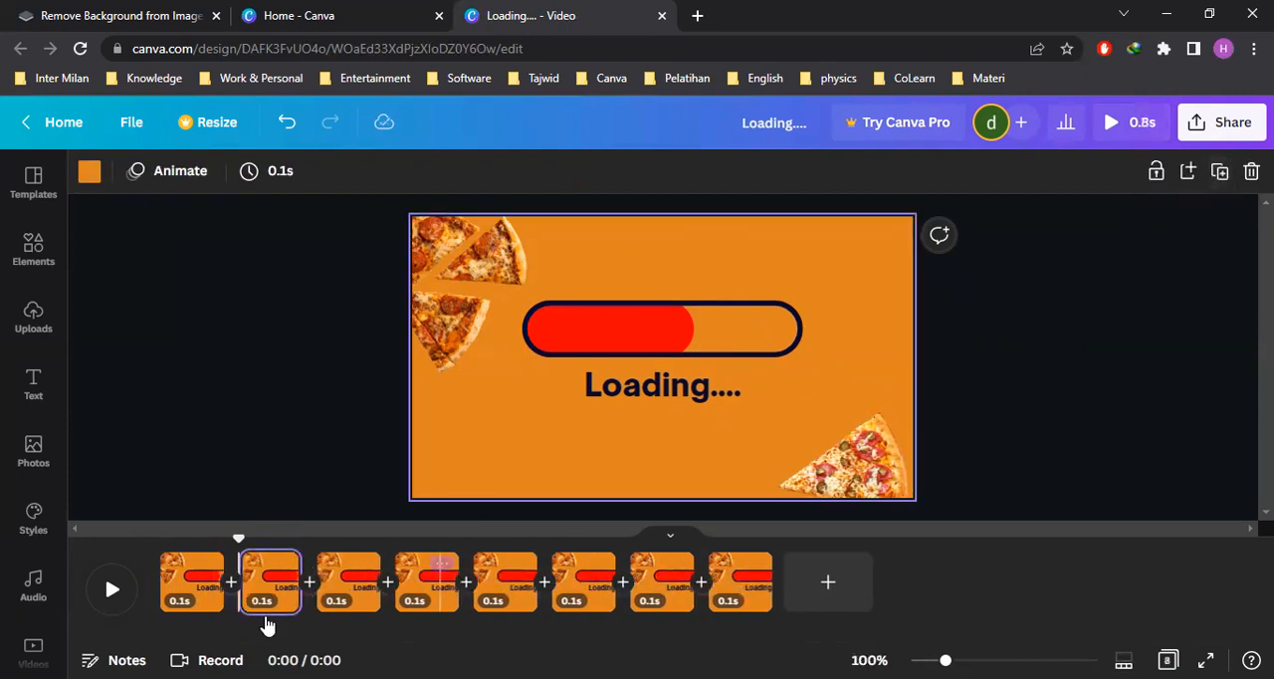
# Shorten the red fill on the second of the eight pages to about 52% of the outline's length
pyautogui.click(267, 595)
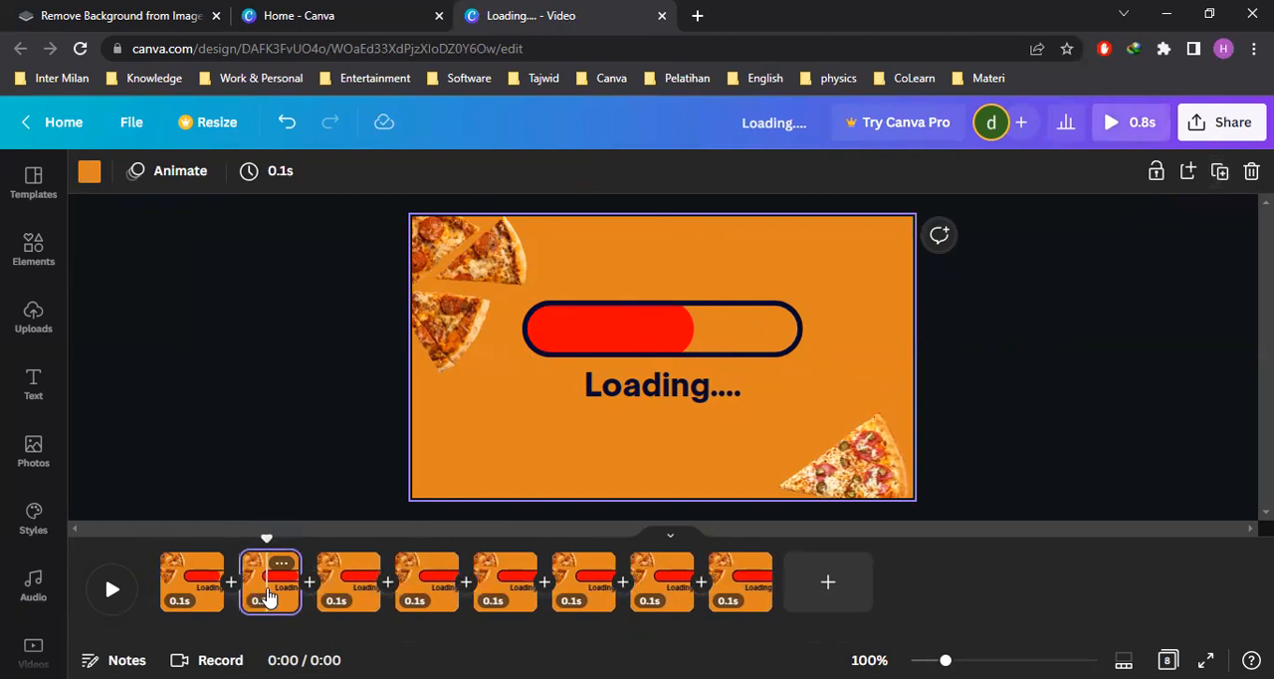
pyautogui.click(676, 333)
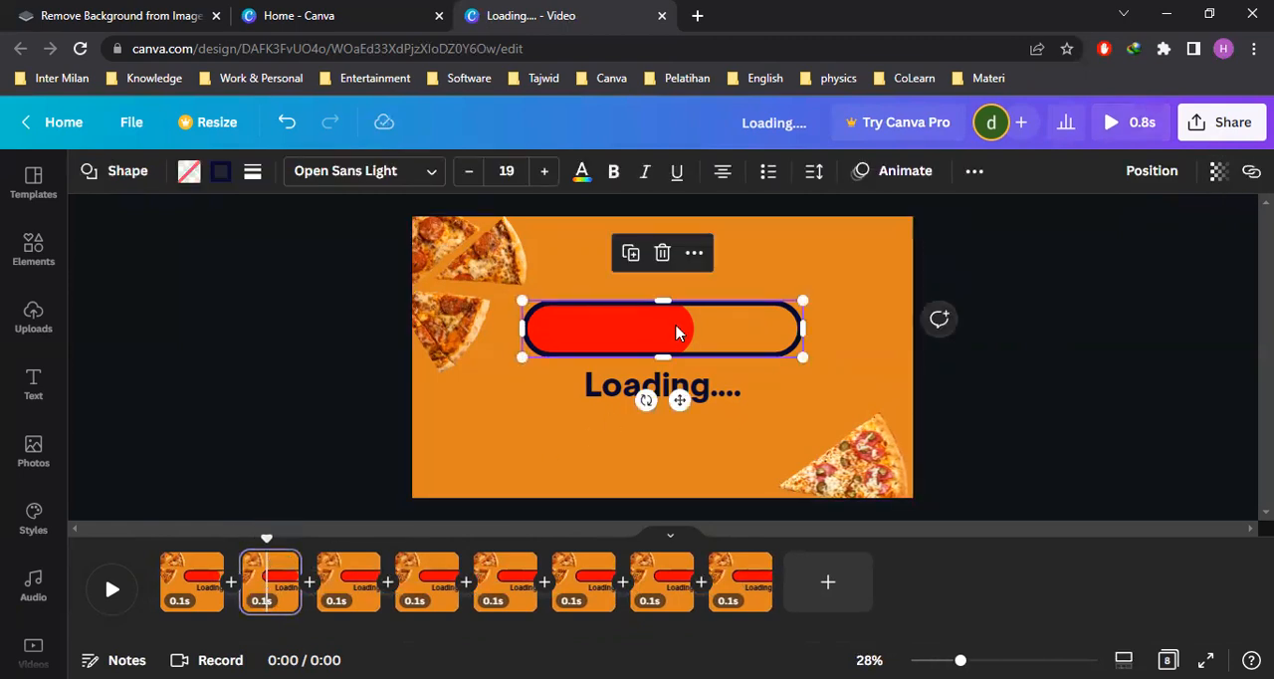
pyautogui.click(676, 333)
pyautogui.moveTo(691, 331); pyautogui.dragTo(667, 331)
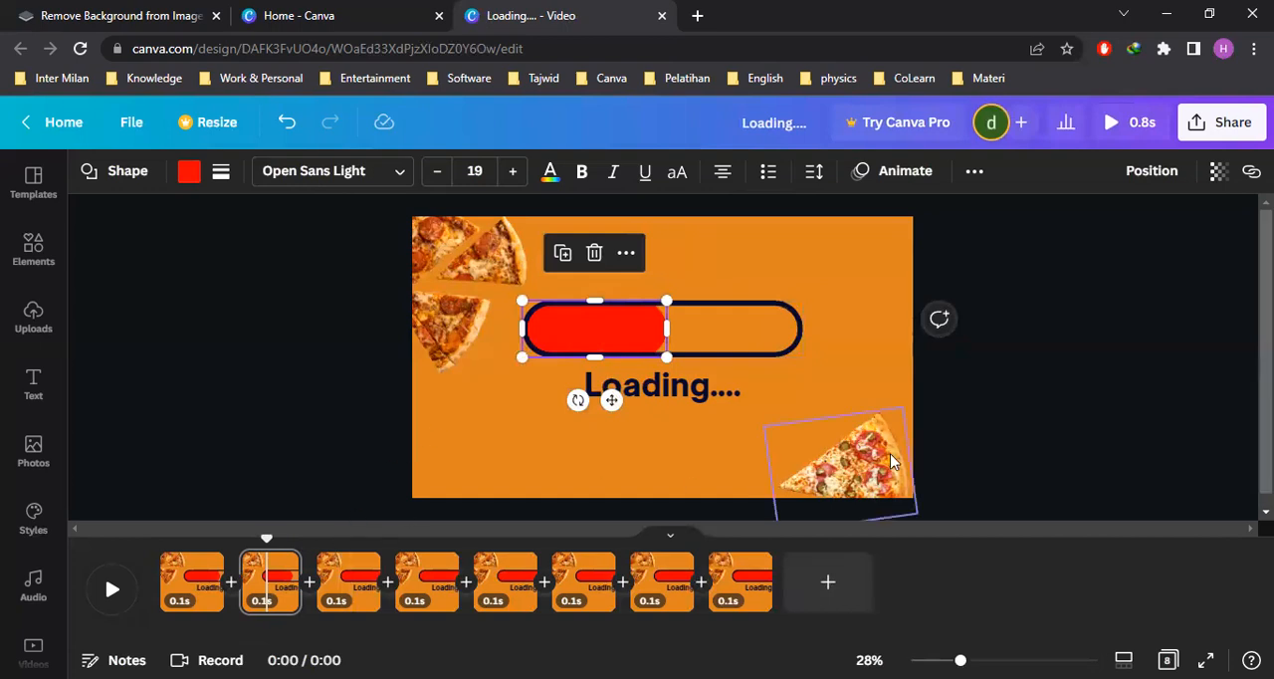
pyautogui.click(1009, 441)
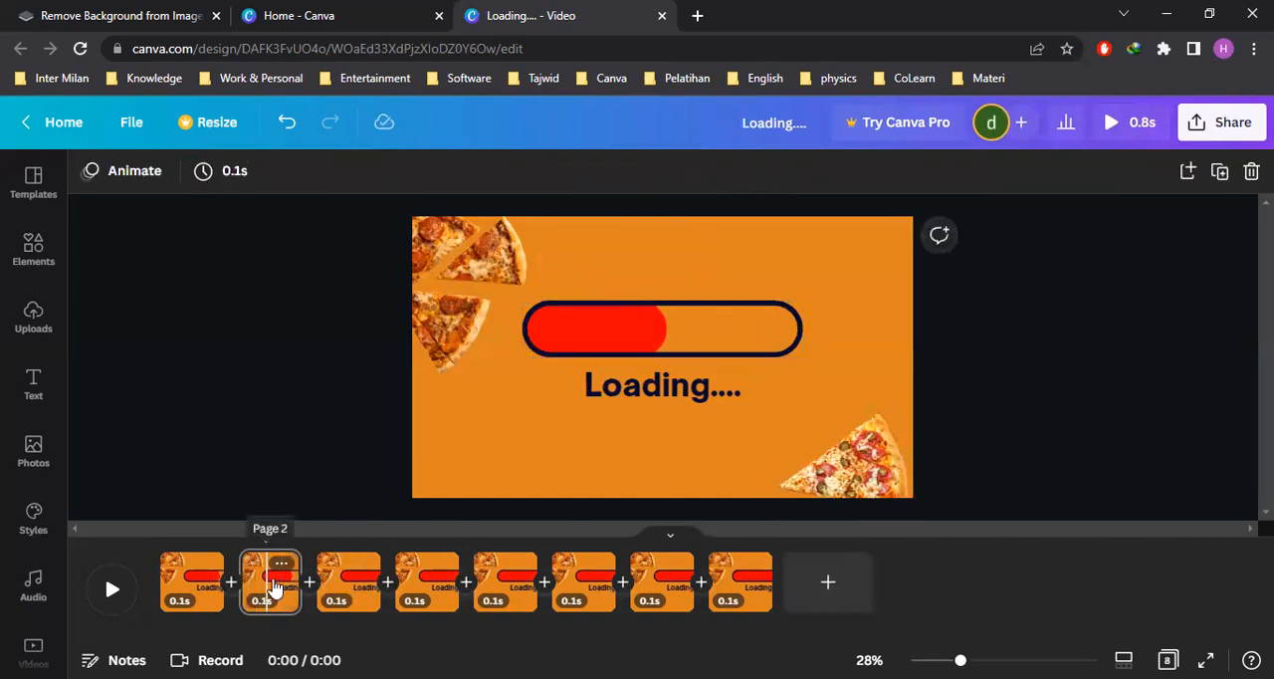
# Move the page with the 52% fill to the start of the timeline and duplicate it
pyautogui.moveTo(275, 587); pyautogui.dragTo(174, 588)
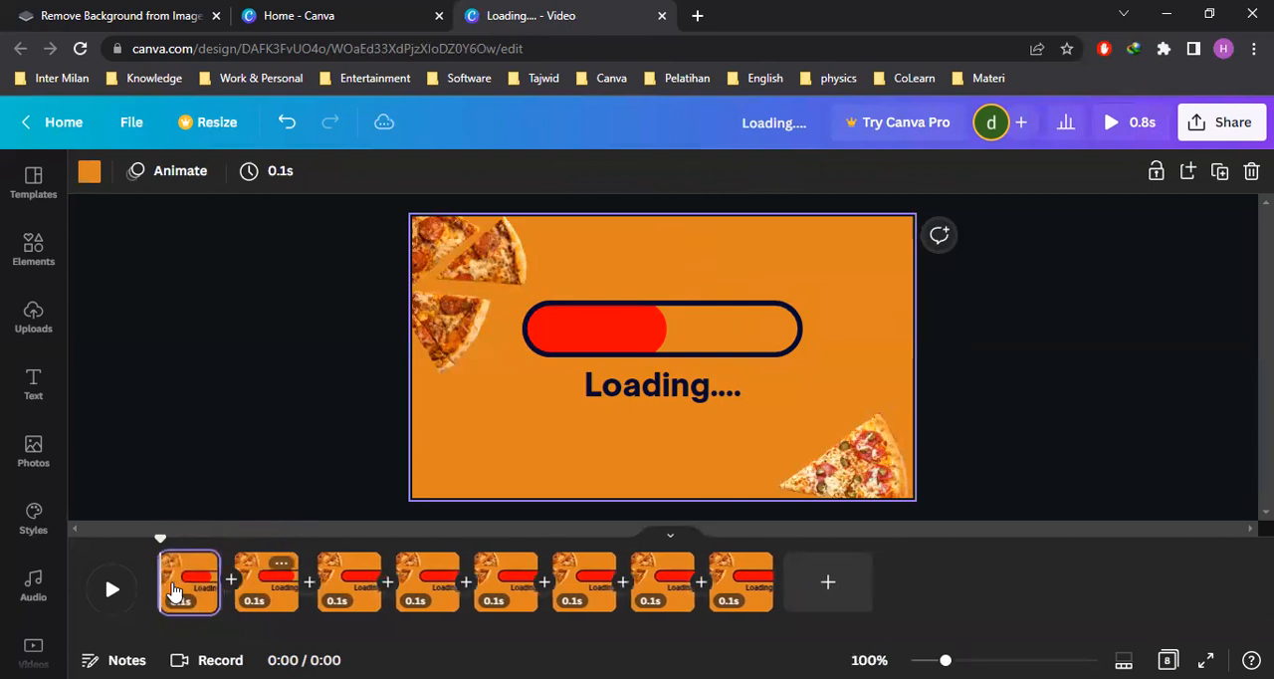
pyautogui.click(1030, 415)
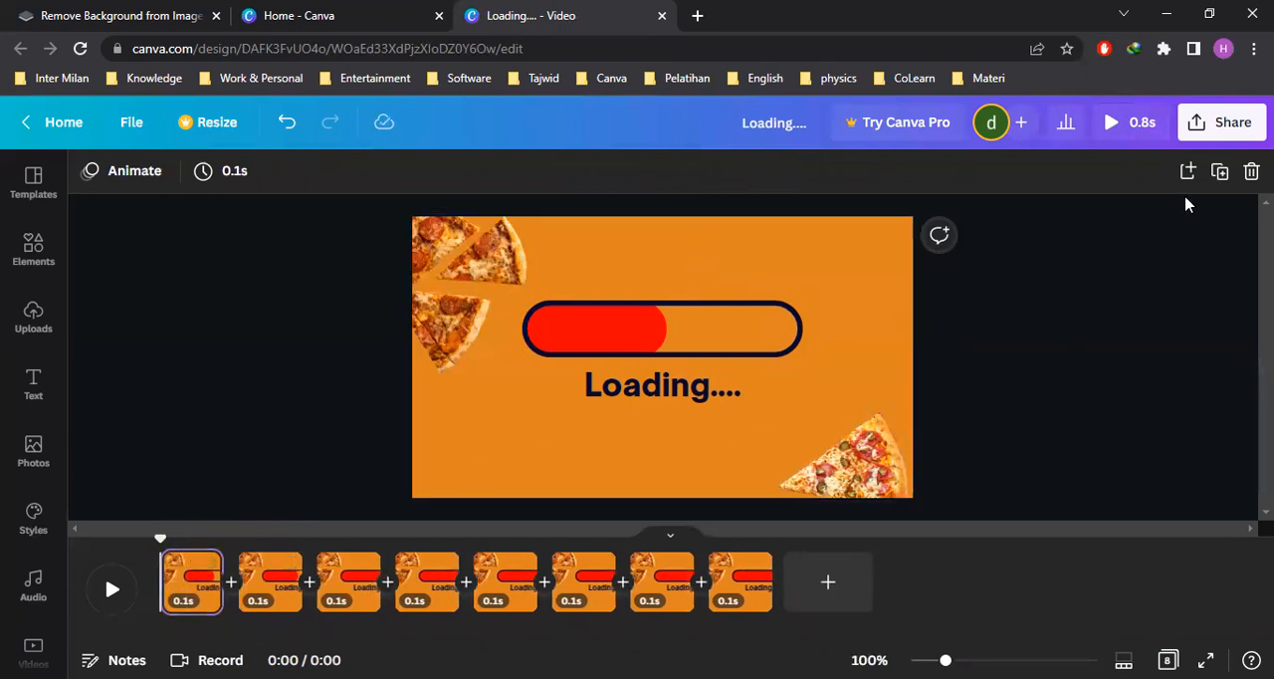
pyautogui.click(1219, 172)
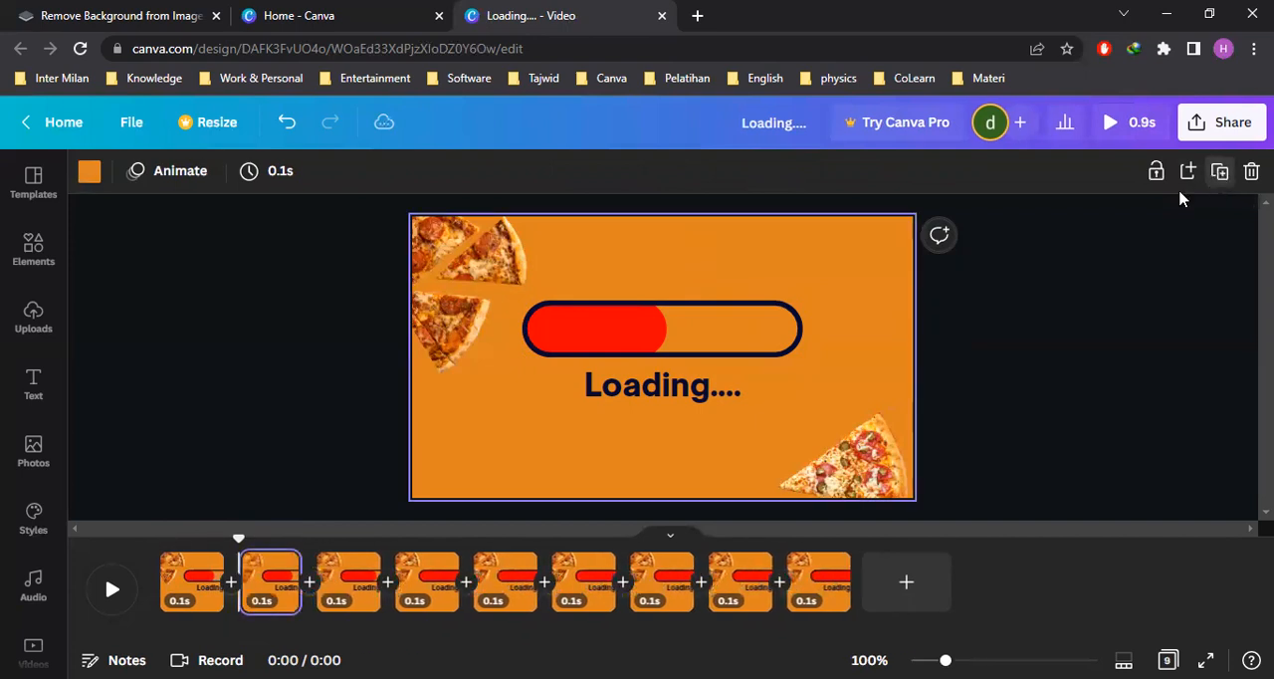
# Shorten the red fill on the second of the nine pages to about 43% of the outline's length
pyautogui.click(262, 595)
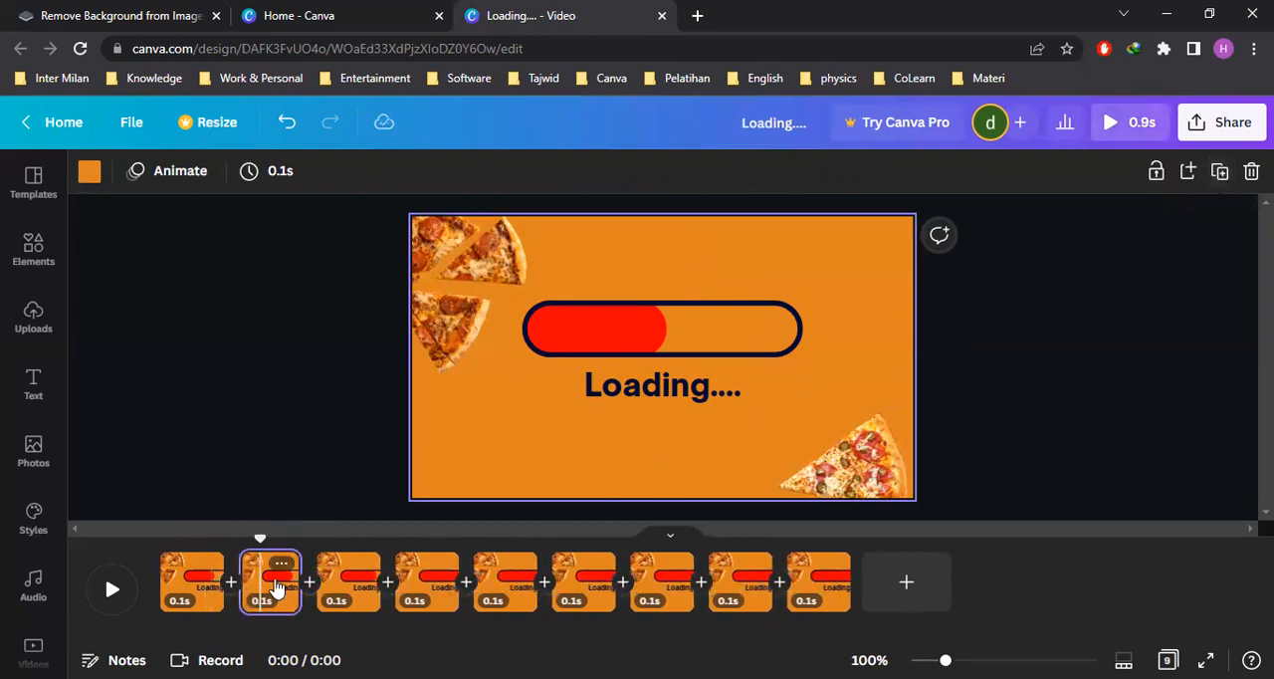
pyautogui.click(637, 341)
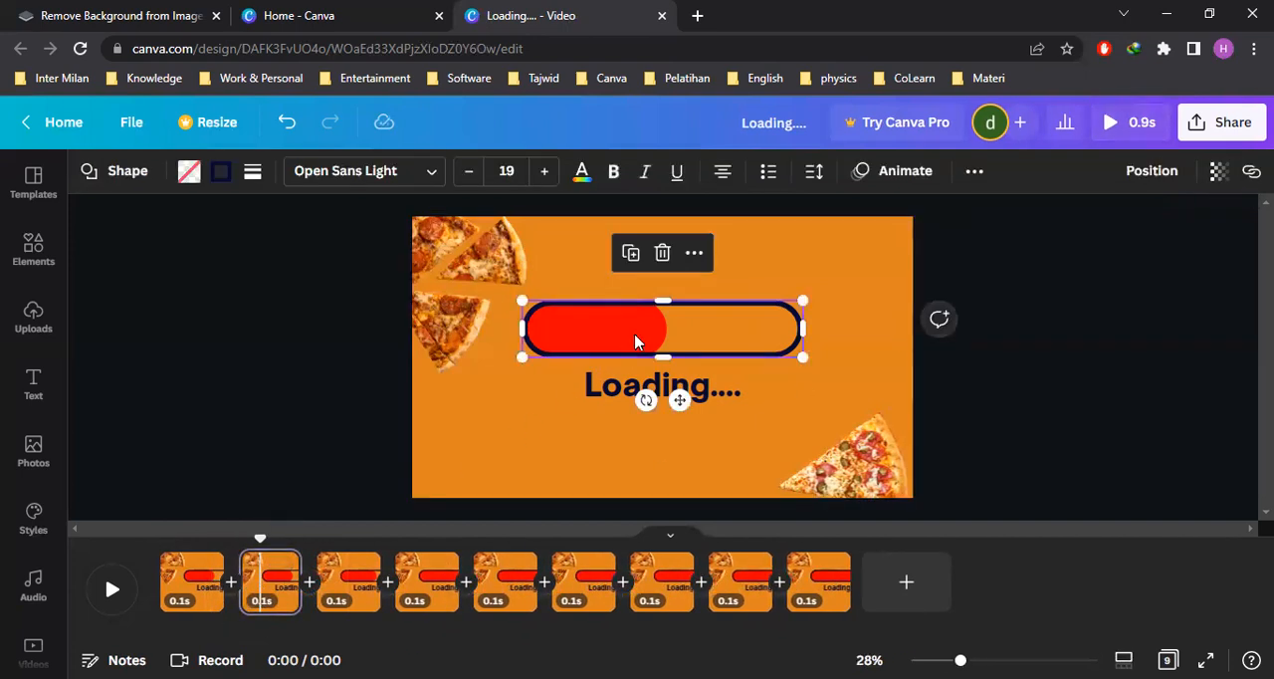
pyautogui.click(637, 341)
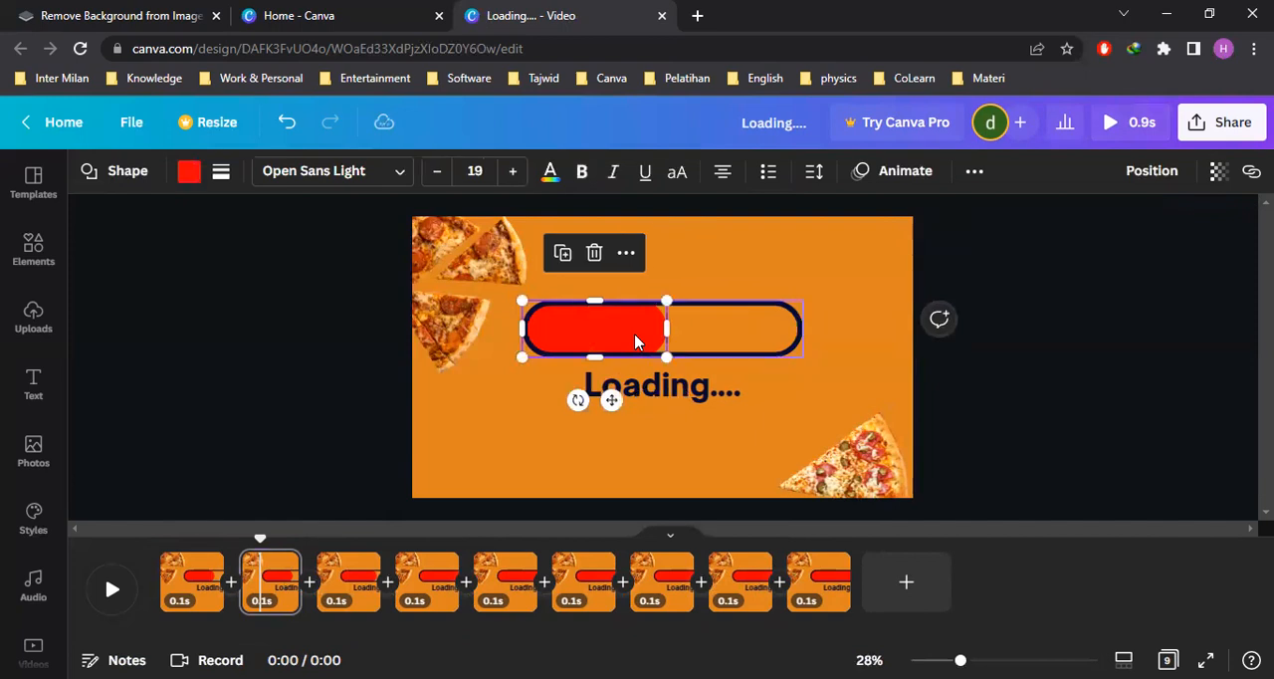
pyautogui.moveTo(667, 329); pyautogui.dragTo(641, 329)
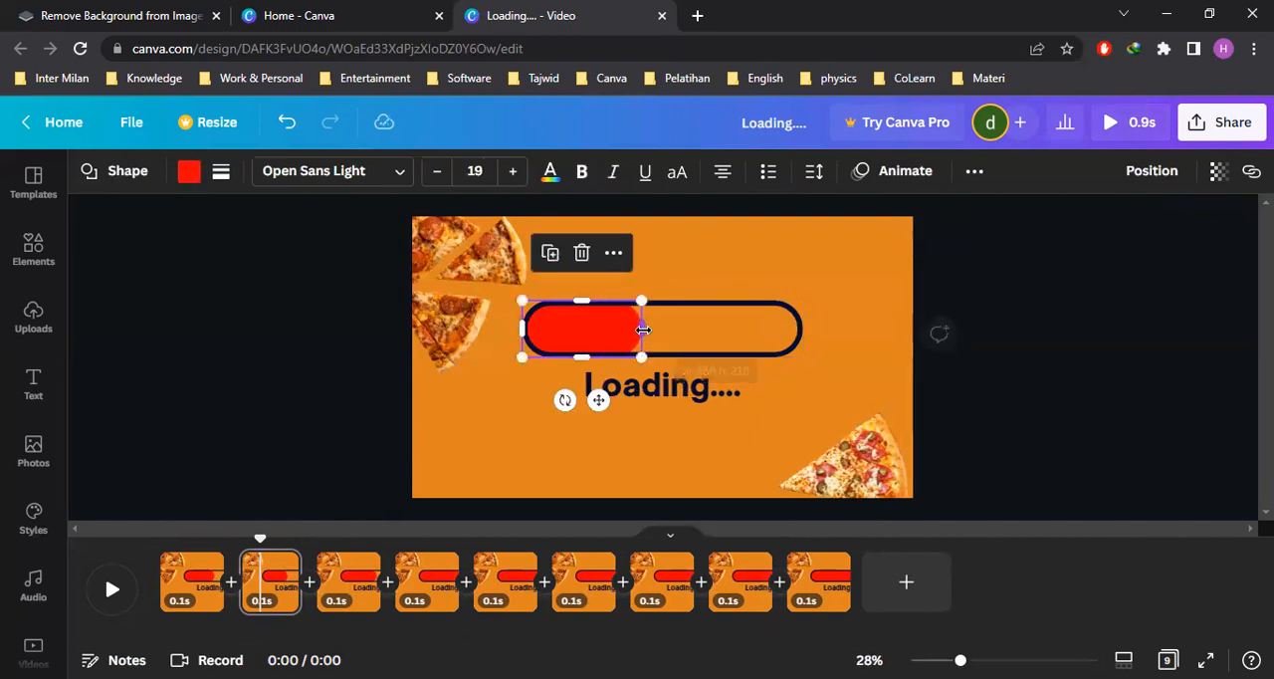
pyautogui.click(986, 407)
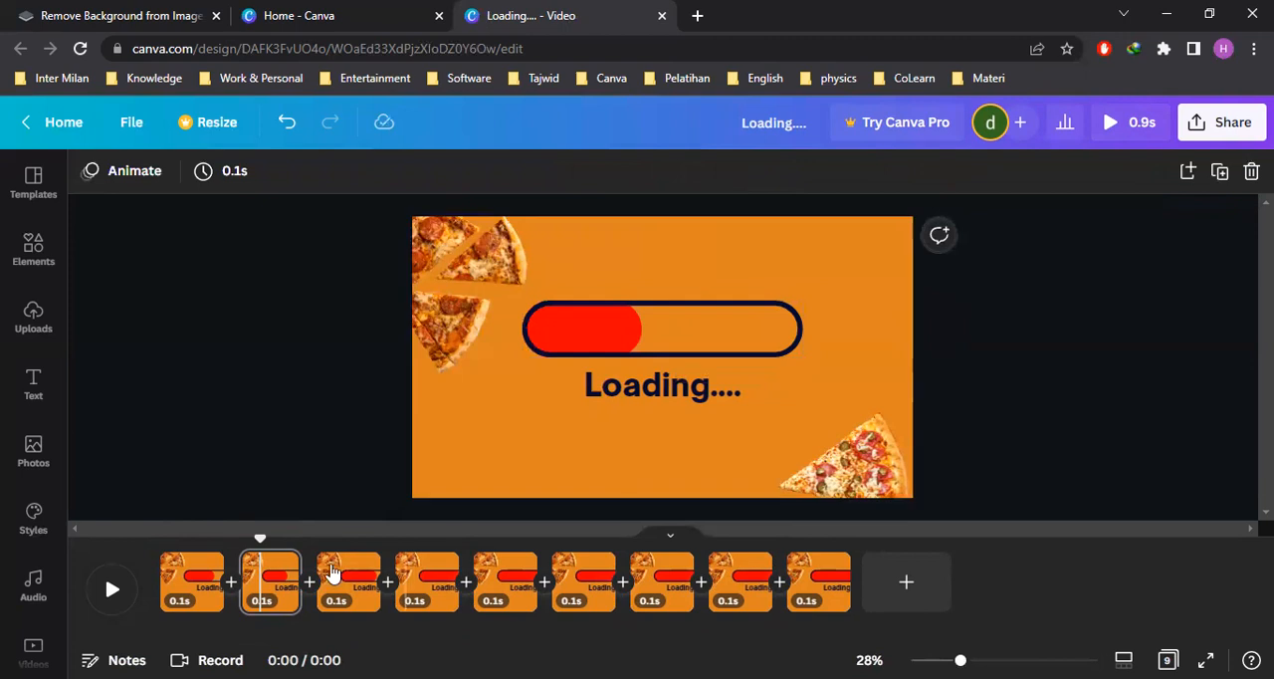
# Move the page with the 43% fill to the start of the timeline and duplicate it
pyautogui.moveTo(273, 591); pyautogui.dragTo(157, 585)
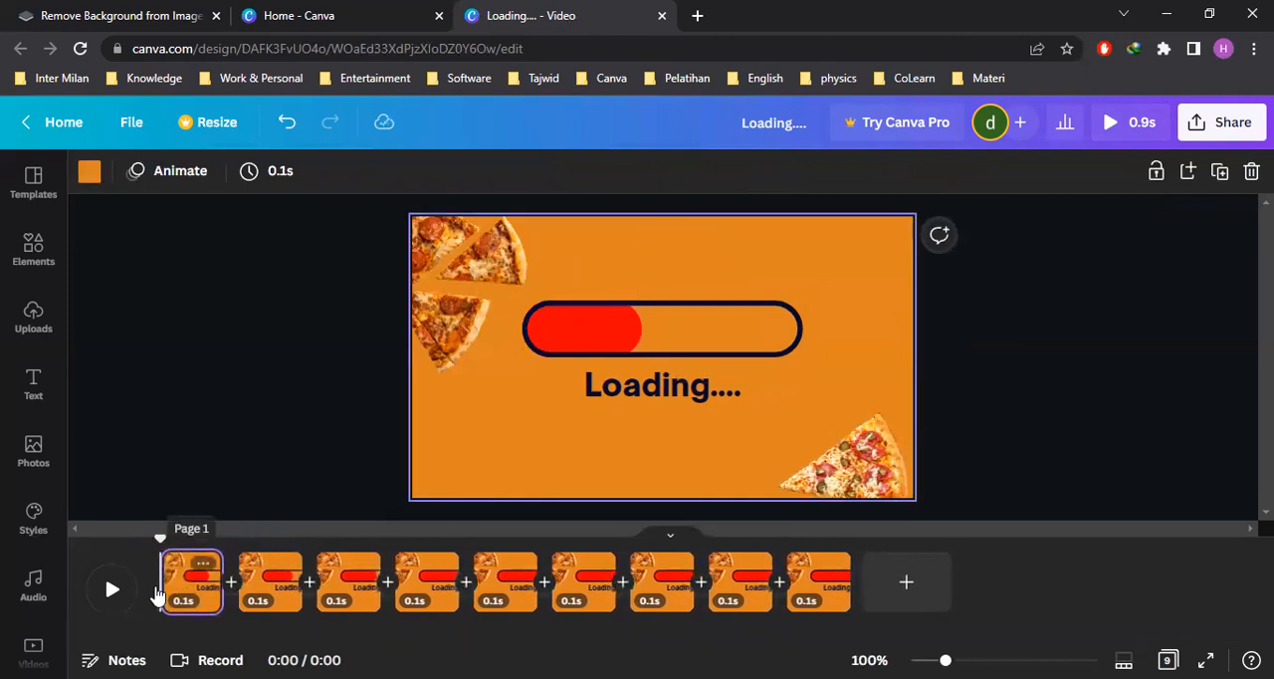
pyautogui.click(1155, 325)
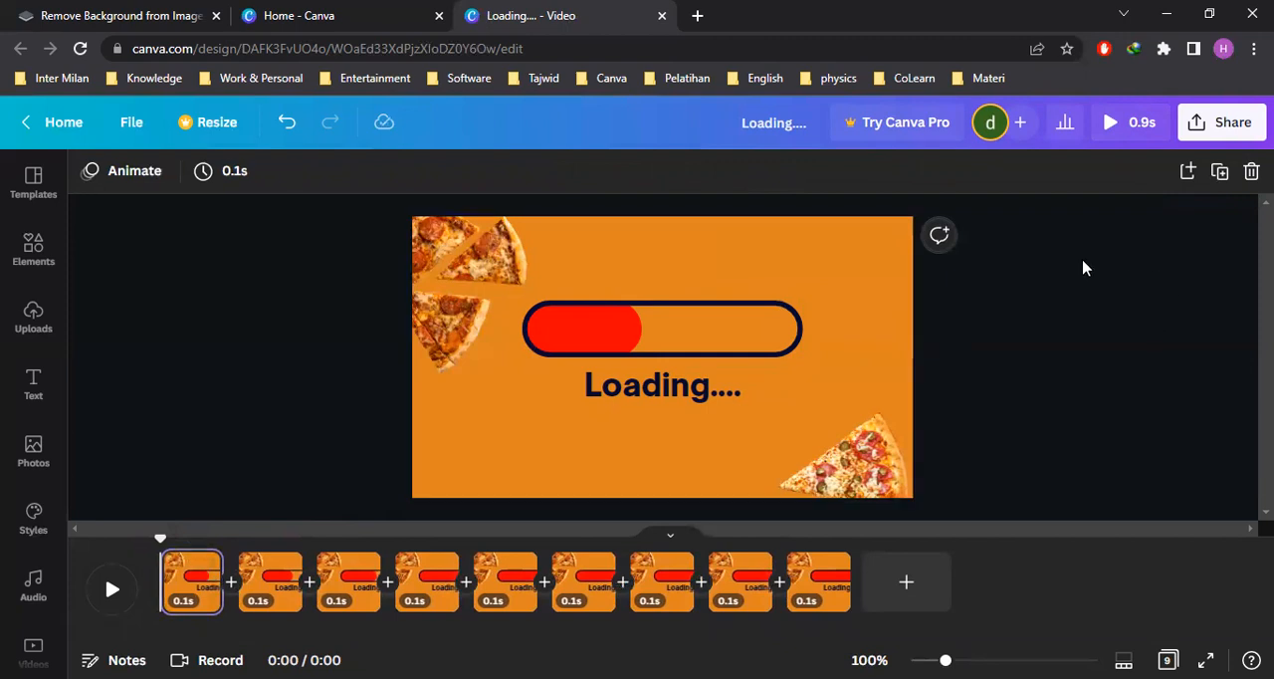
pyautogui.click(1220, 173)
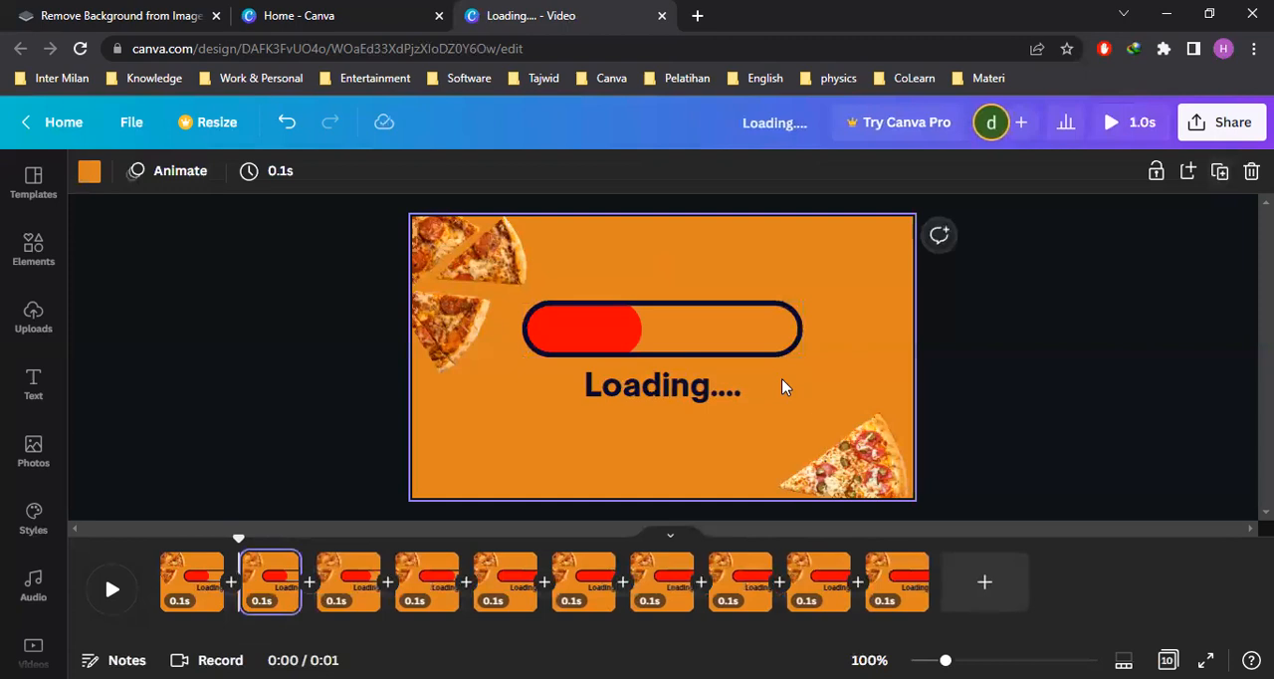
# Shorten the red fill on the second of the ten pages to about 30% of the outline's length
pyautogui.click(267, 590)
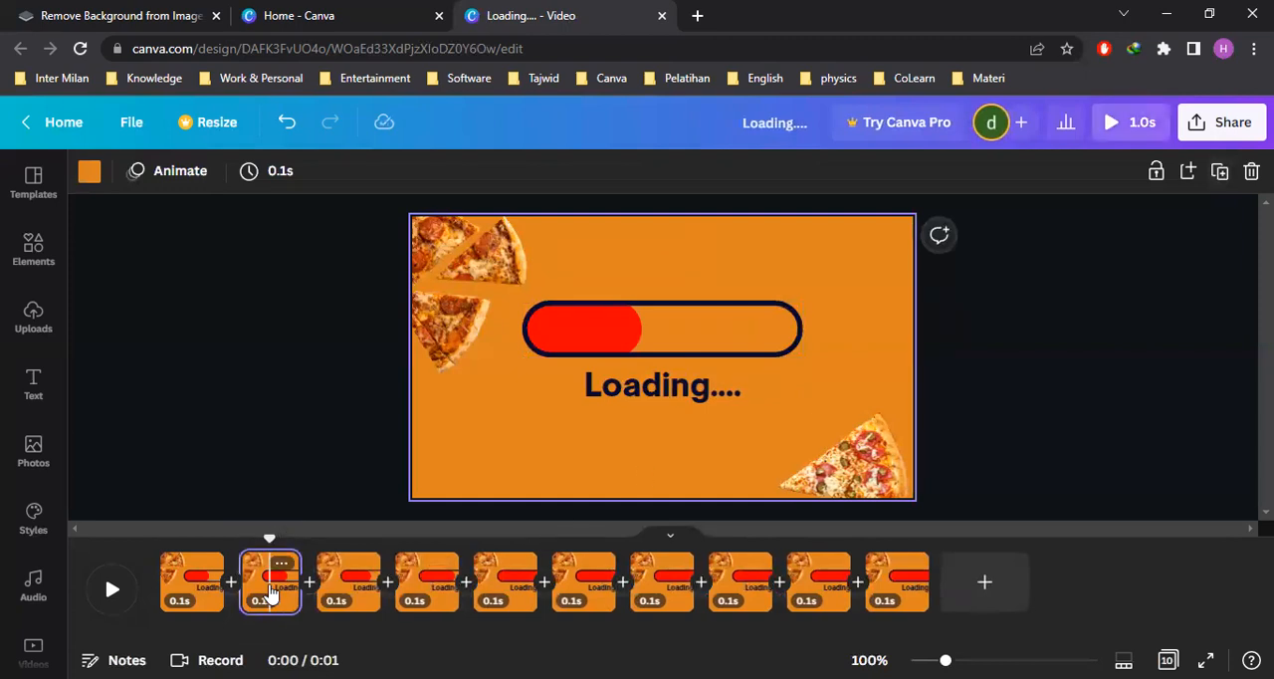
pyautogui.click(616, 340)
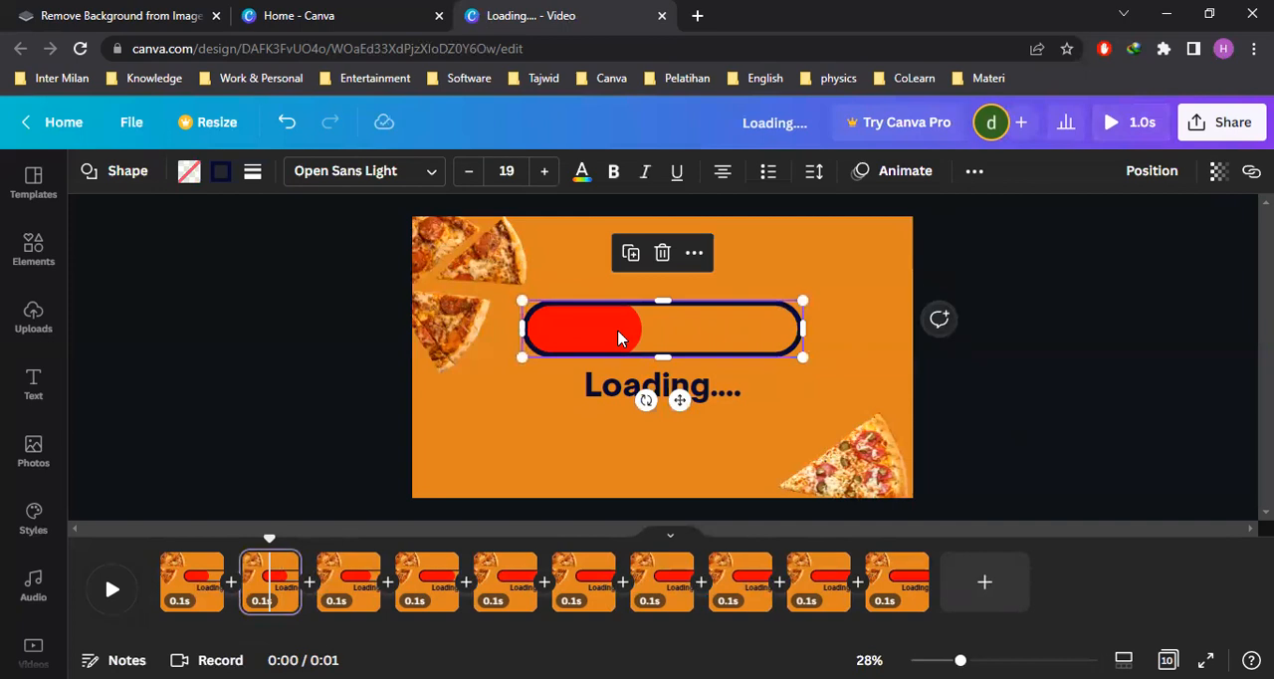
pyautogui.click(618, 339)
pyautogui.moveTo(640, 328); pyautogui.dragTo(606, 328)
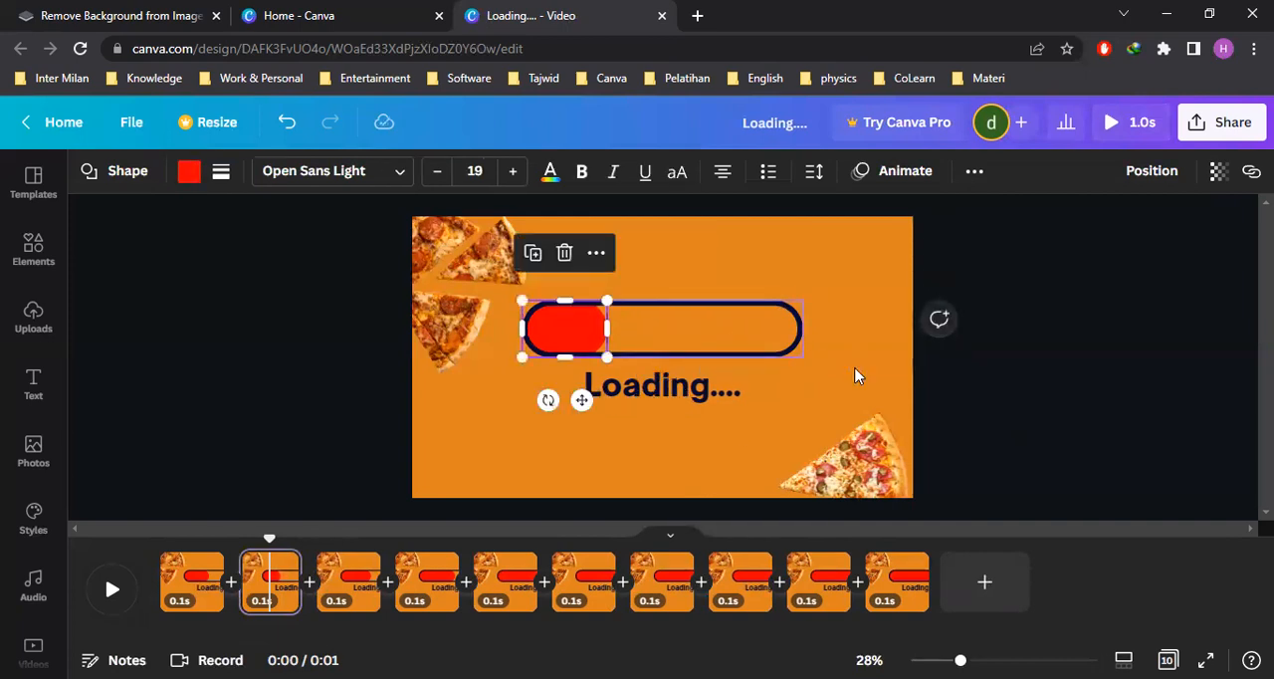
pyautogui.click(998, 410)
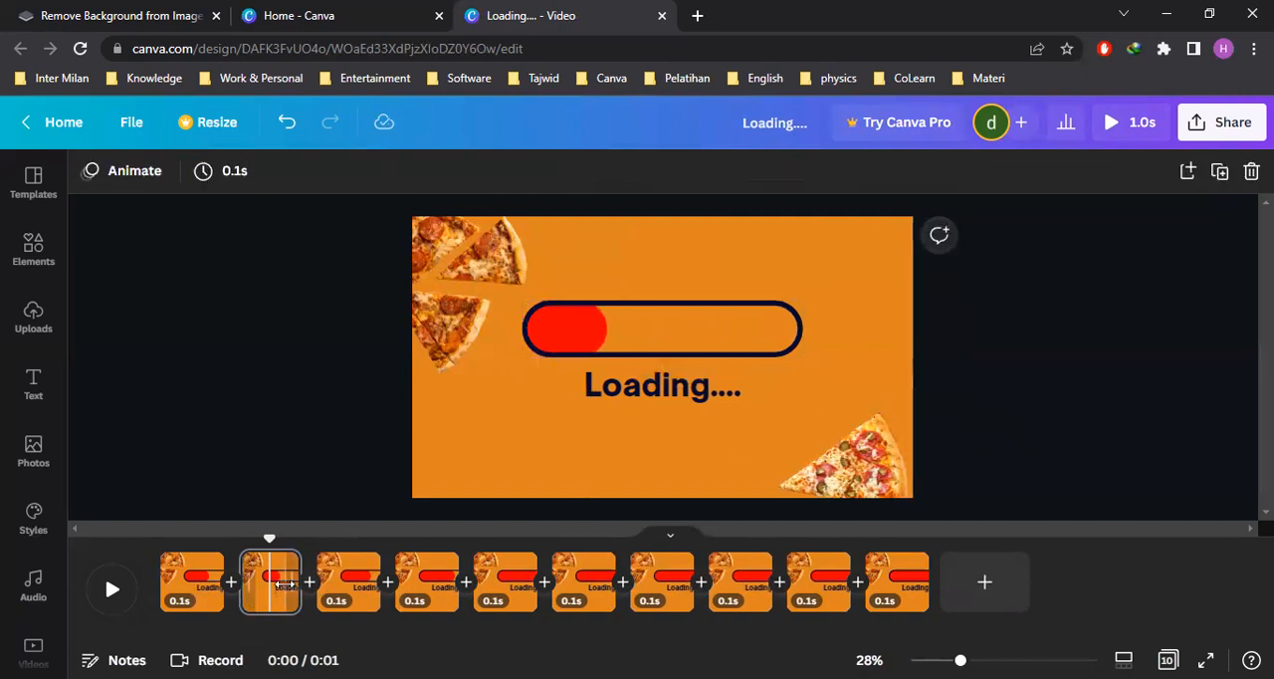
# Move the page with the 30% fill to the start of the timeline and duplicate it
pyautogui.moveTo(282, 589); pyautogui.dragTo(159, 580)
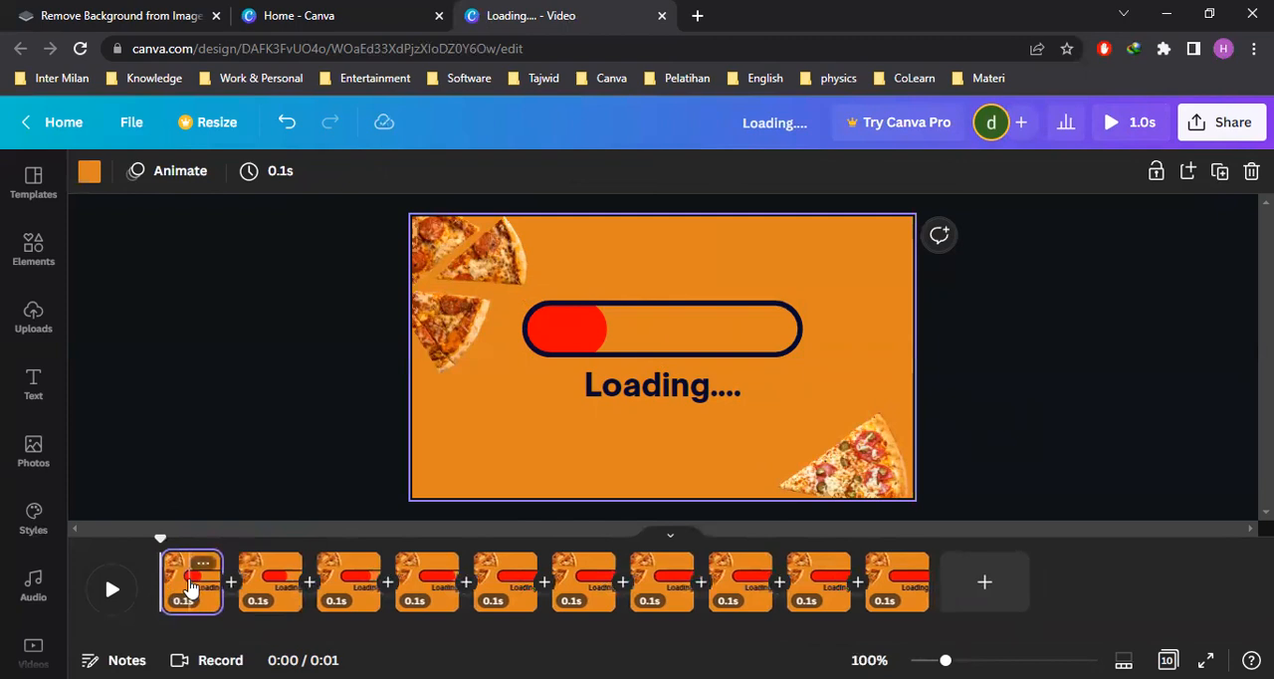
pyautogui.click(985, 394)
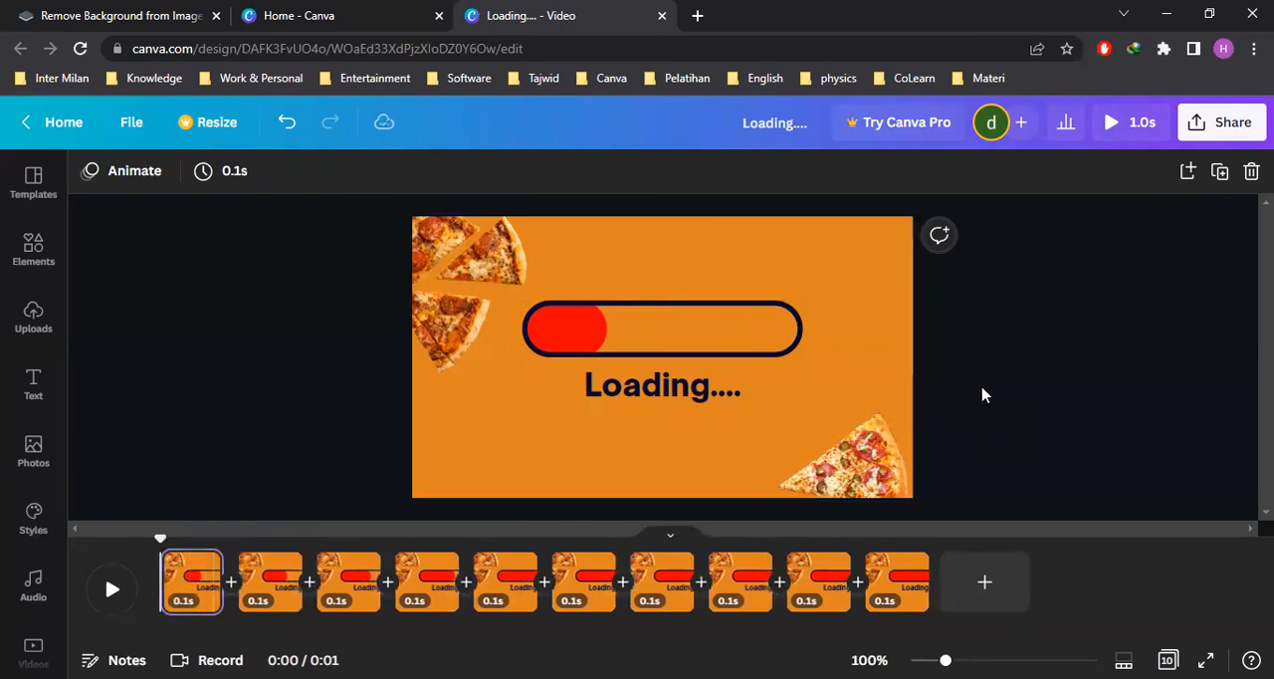
pyautogui.click(1221, 173)
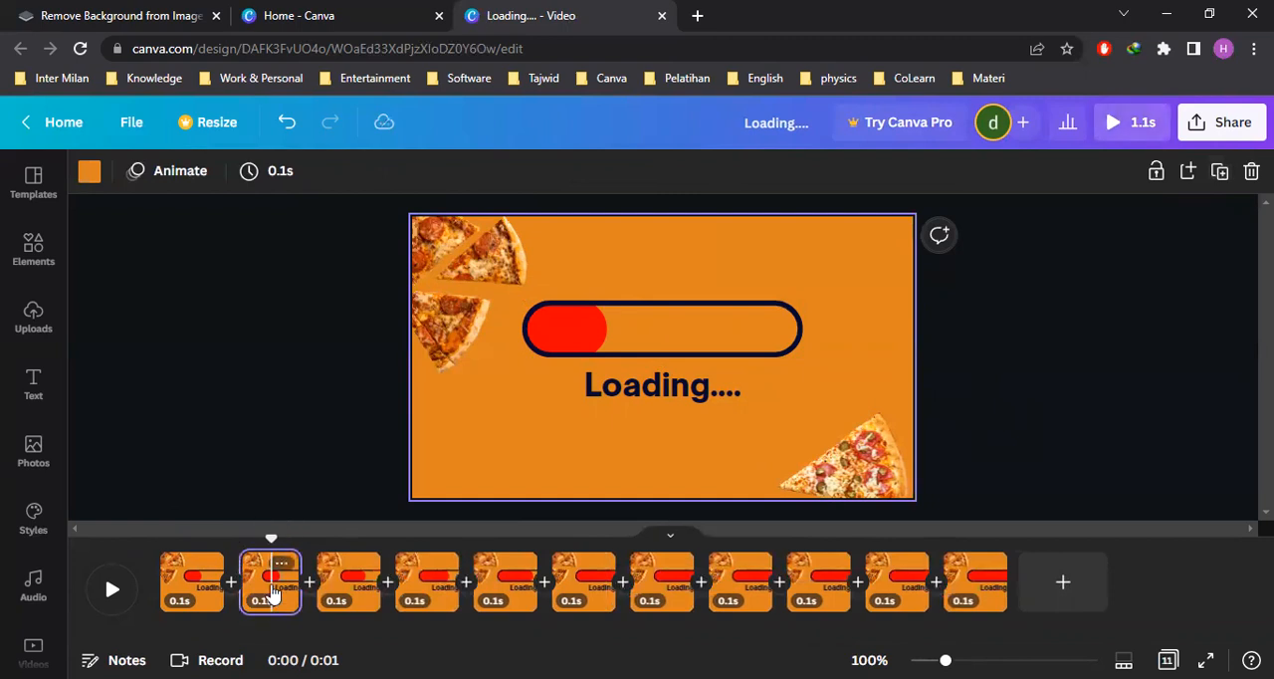
pyautogui.click(635, 339)
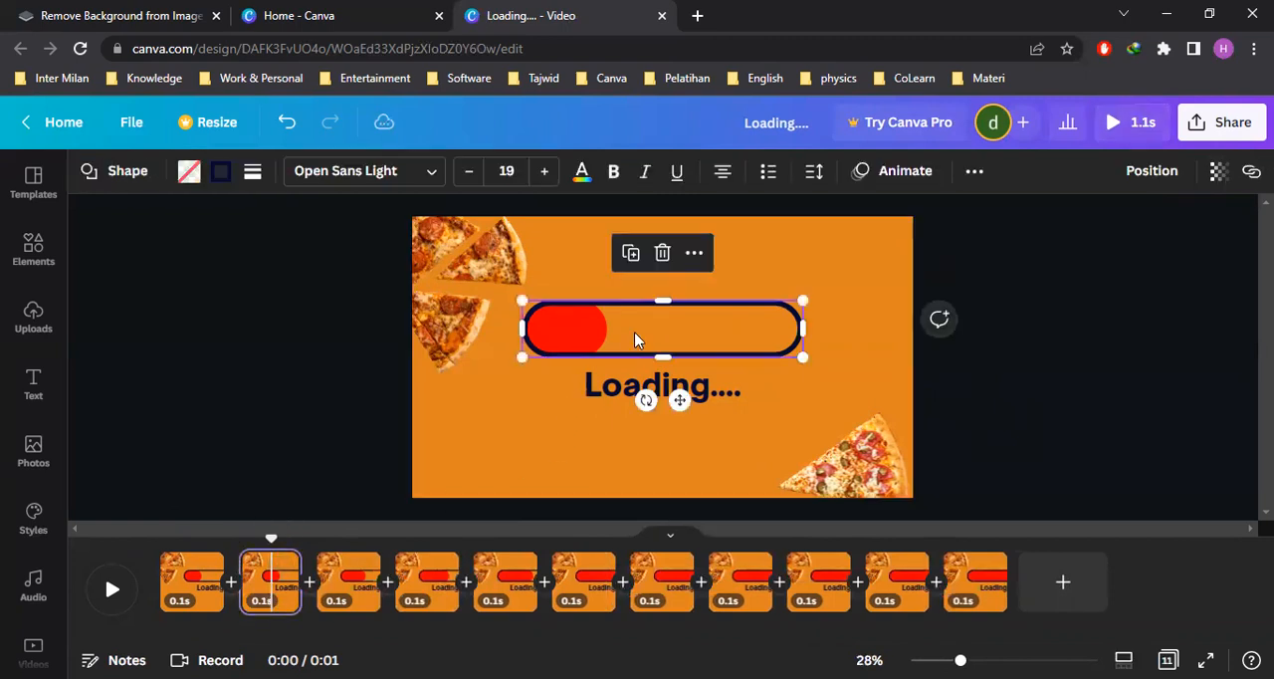
pyautogui.press('Escape')
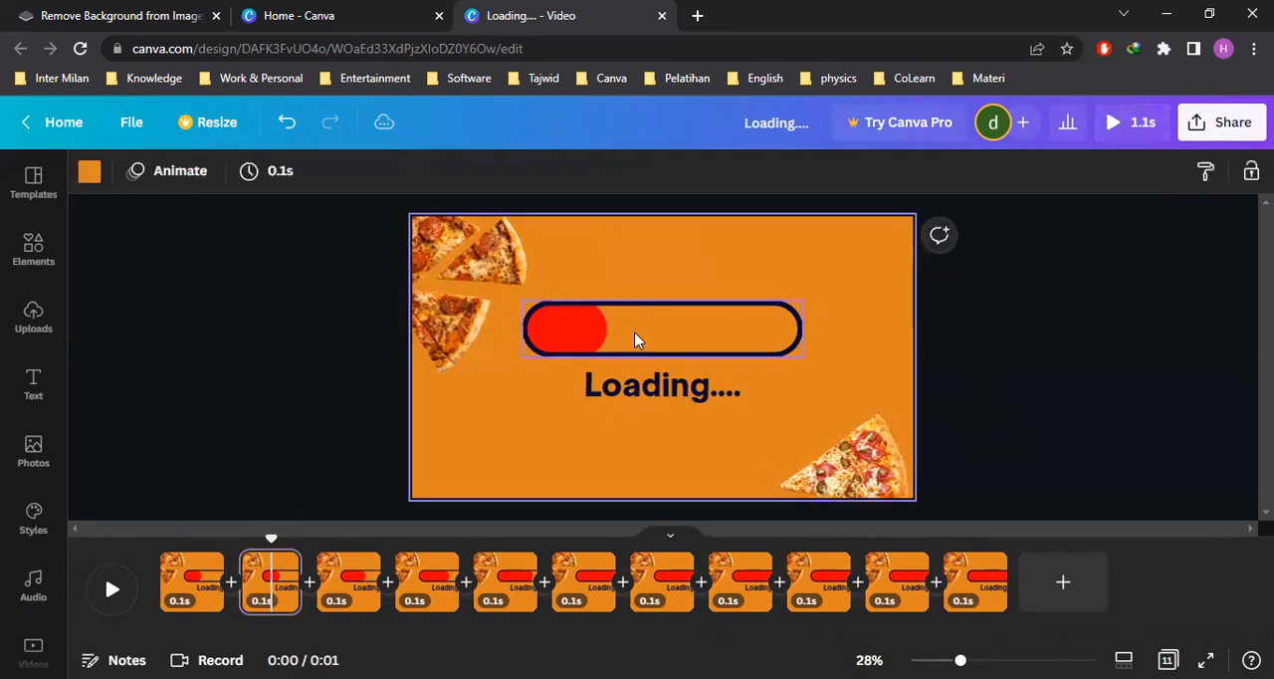
pyautogui.click(958, 369)
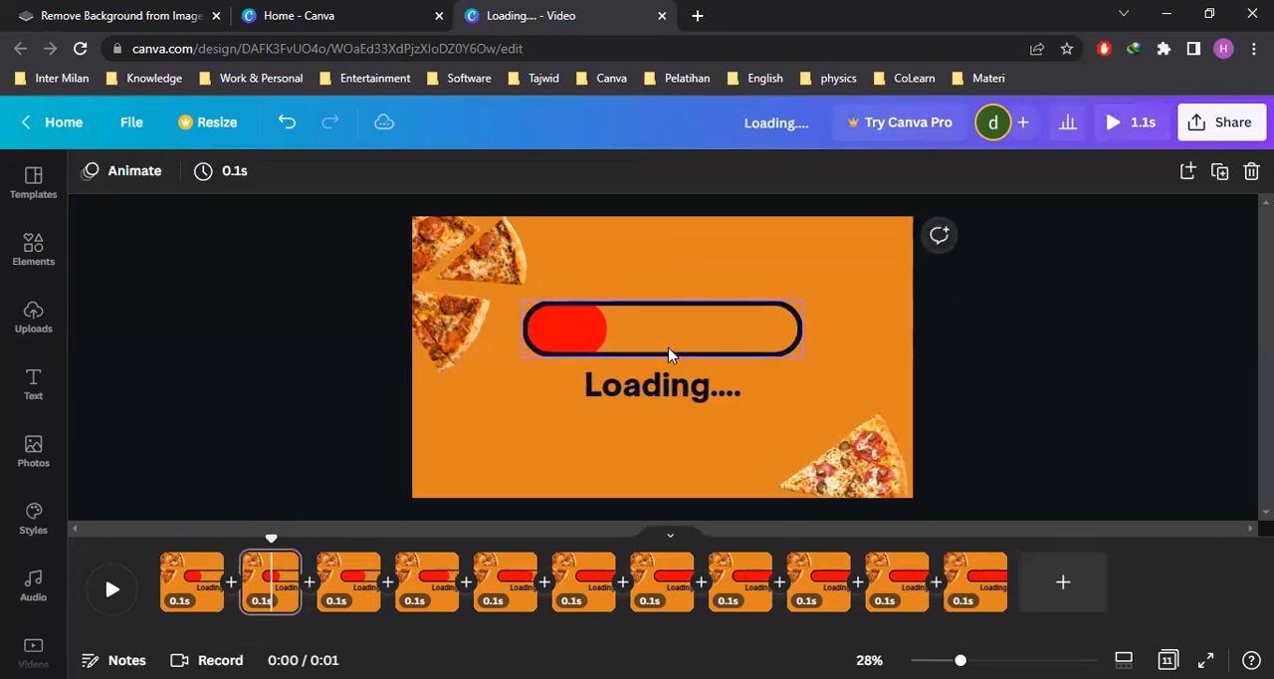
# Shorten the red fill on the second page to about 20% of the outline's length and move that page to the start of the timeline
pyautogui.click(585, 334)
pyautogui.click(585, 334)
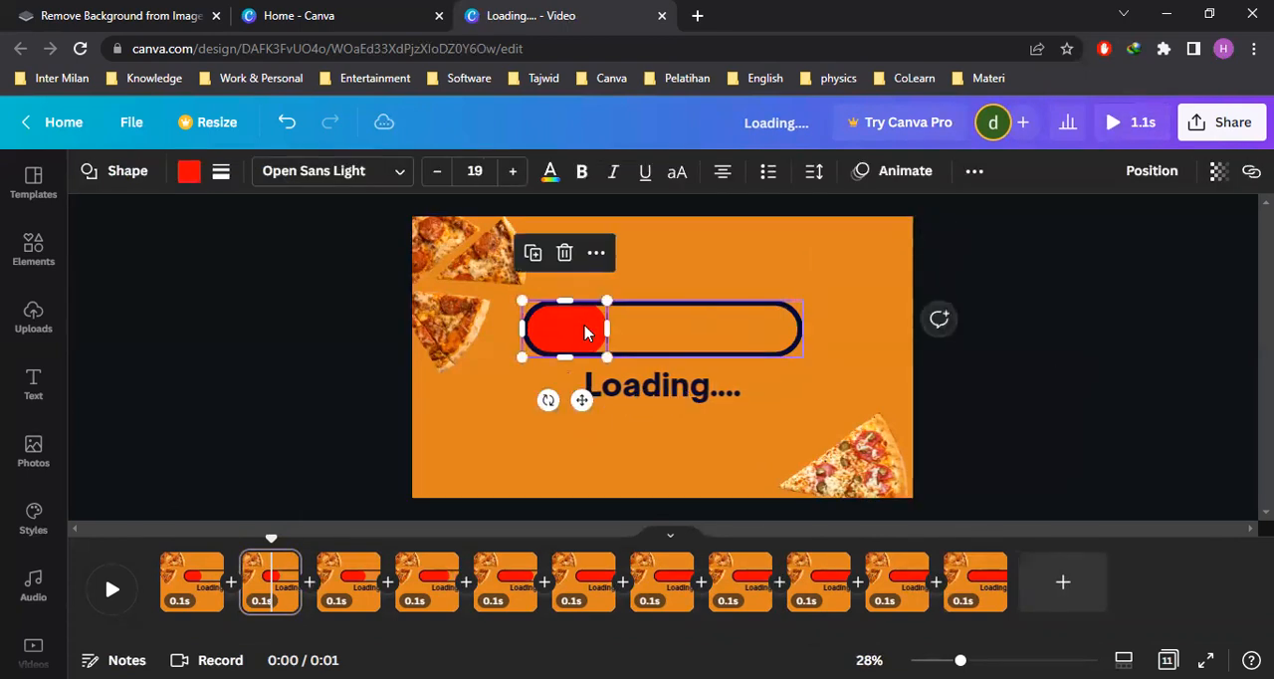
pyautogui.moveTo(604, 330); pyautogui.dragTo(574, 329)
pyautogui.click(996, 388)
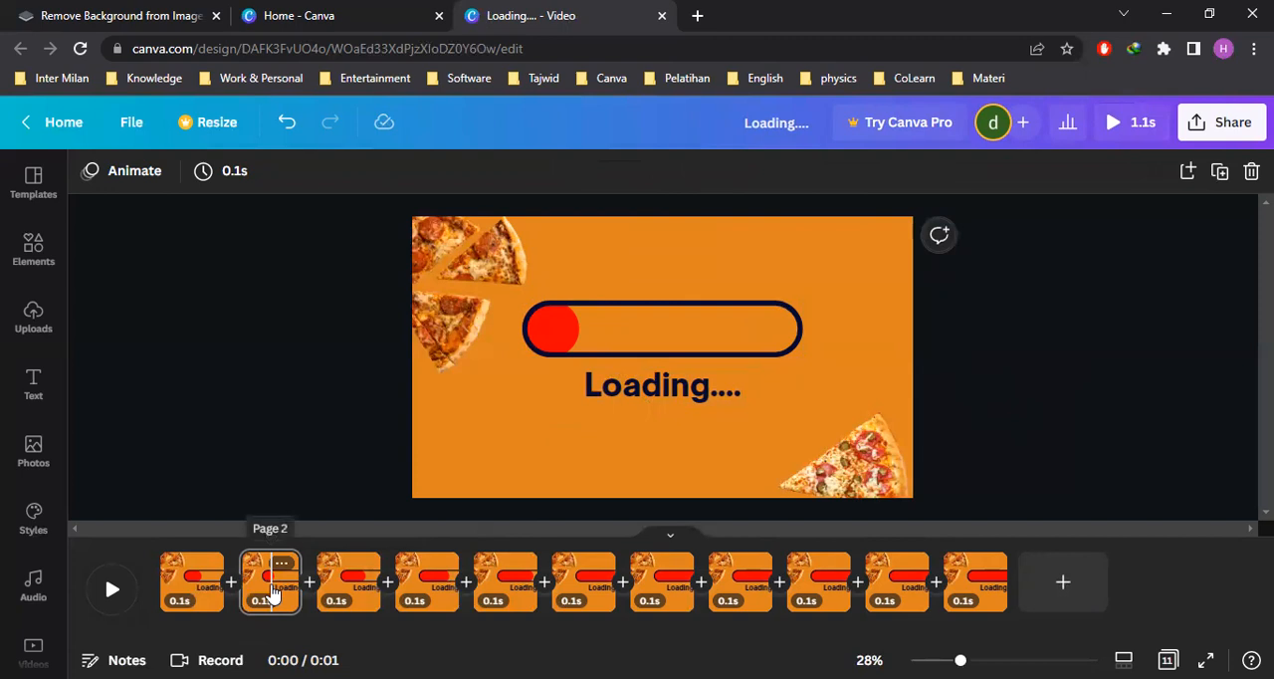
pyautogui.moveTo(273, 593); pyautogui.dragTo(161, 593)
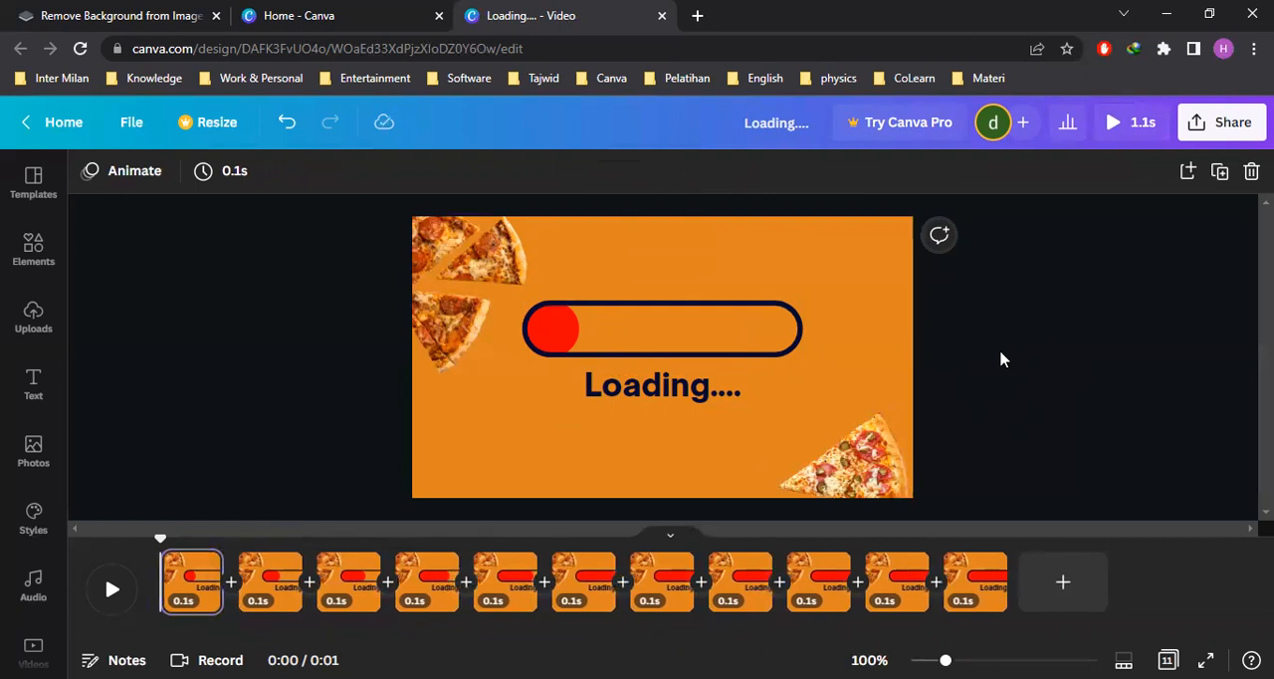
# Duplicate the first page and try to shorten the red fill further on the copy
pyautogui.click(1219, 171)
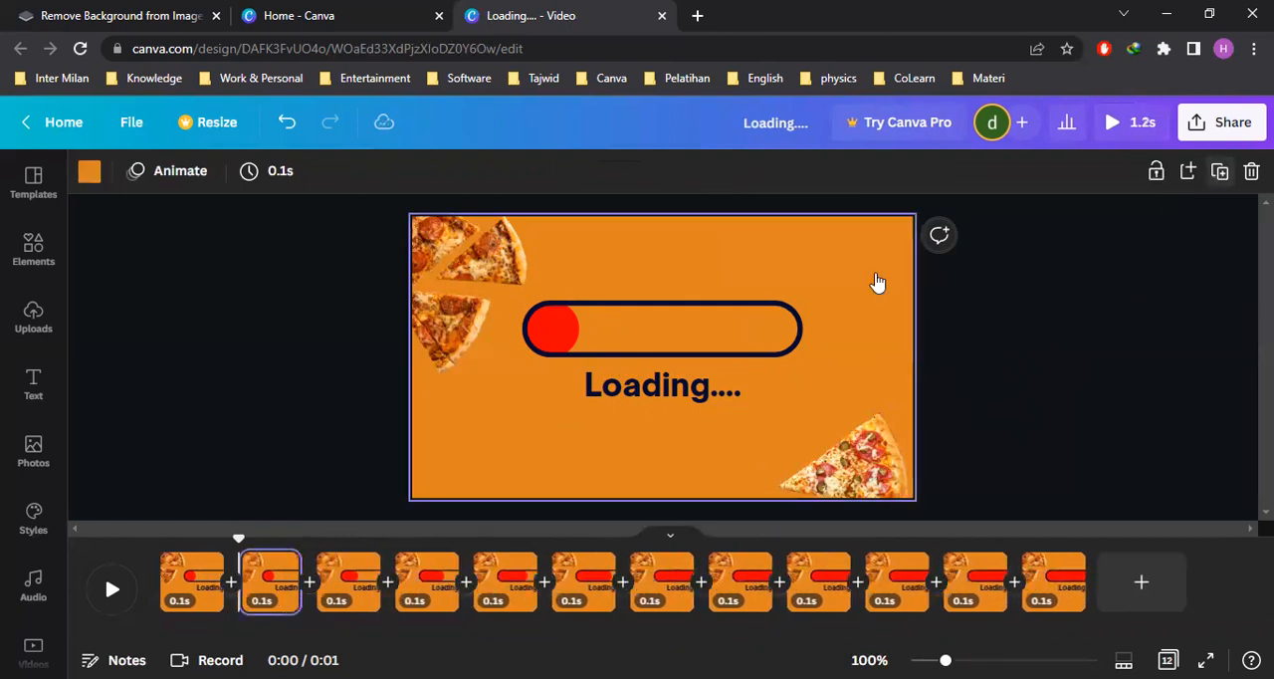
pyautogui.click(268, 594)
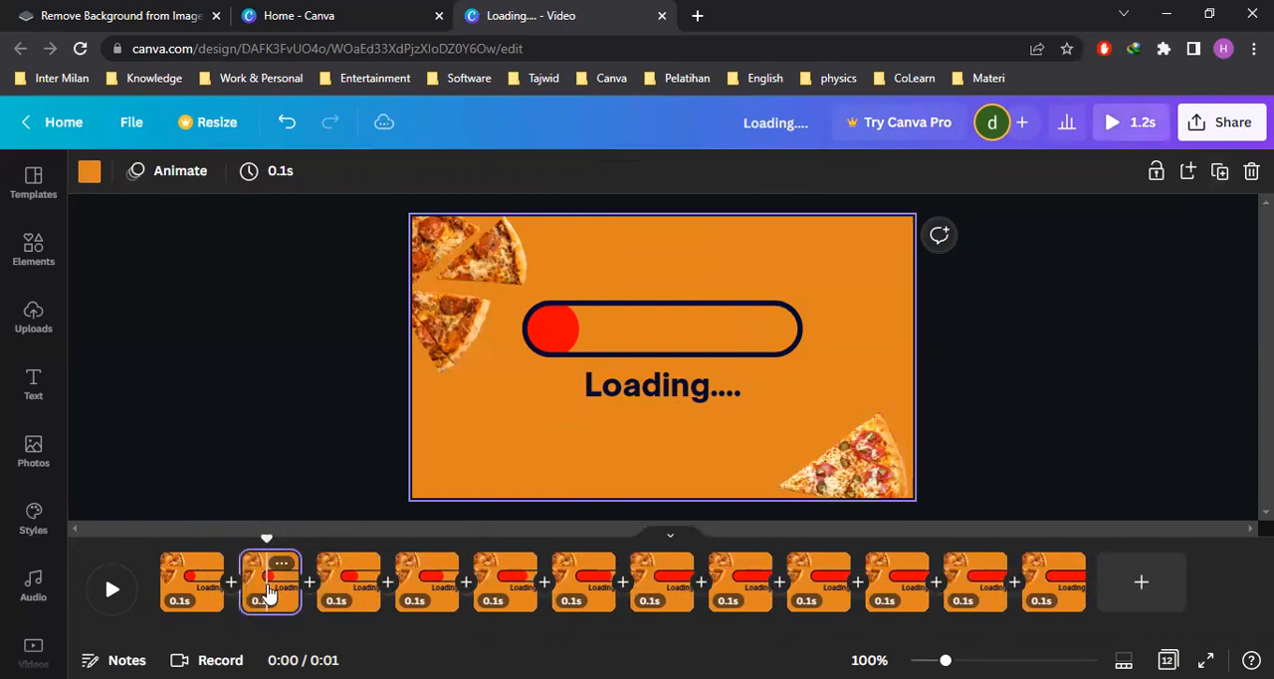
pyautogui.click(603, 344)
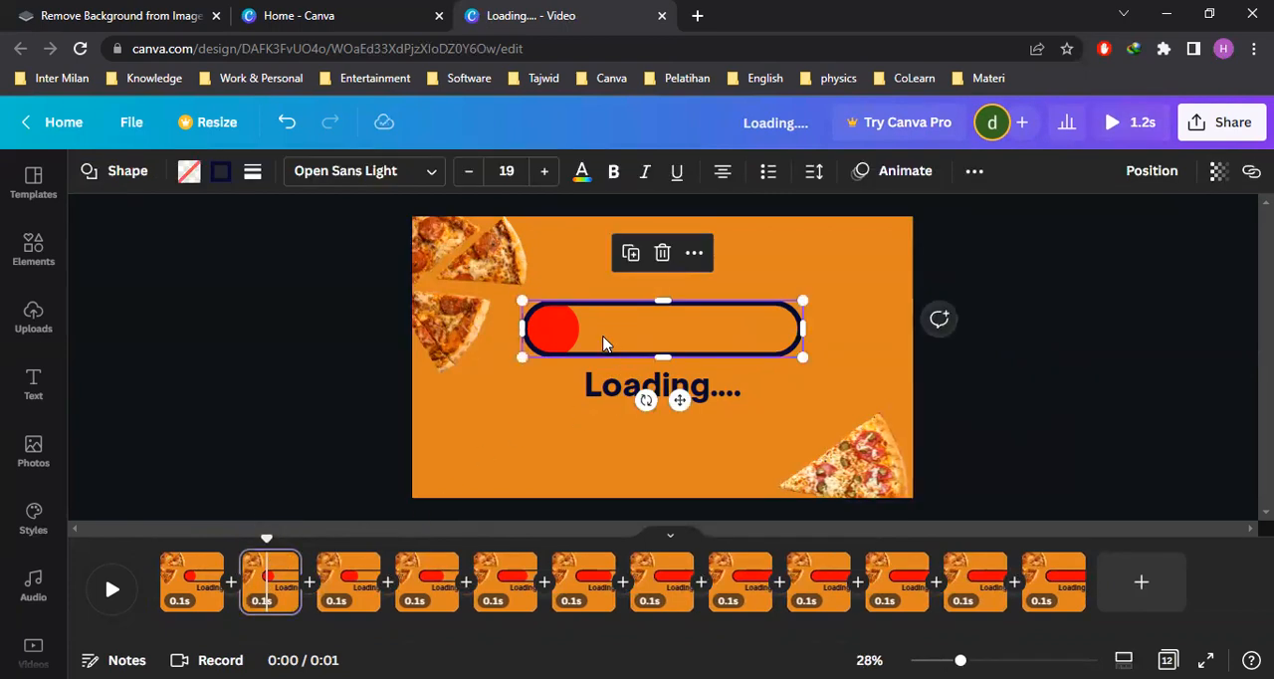
pyautogui.click(603, 343)
pyautogui.click(1017, 387)
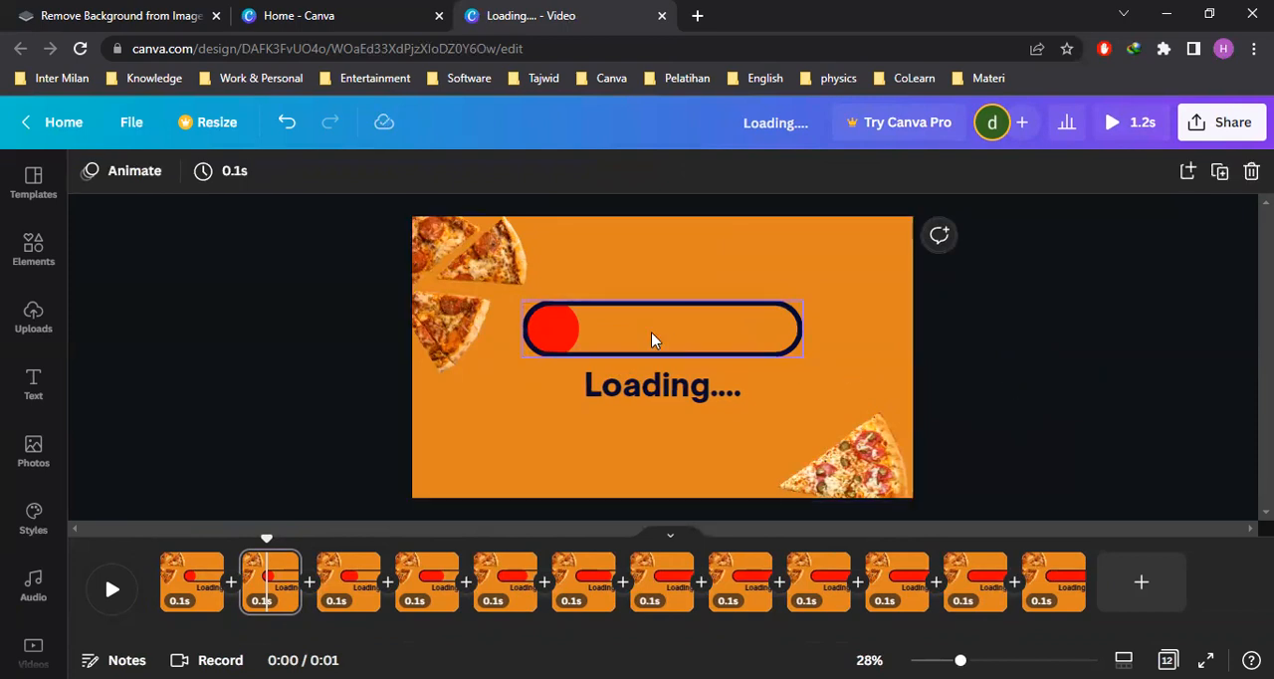
pyautogui.click(651, 333)
pyautogui.click(565, 335)
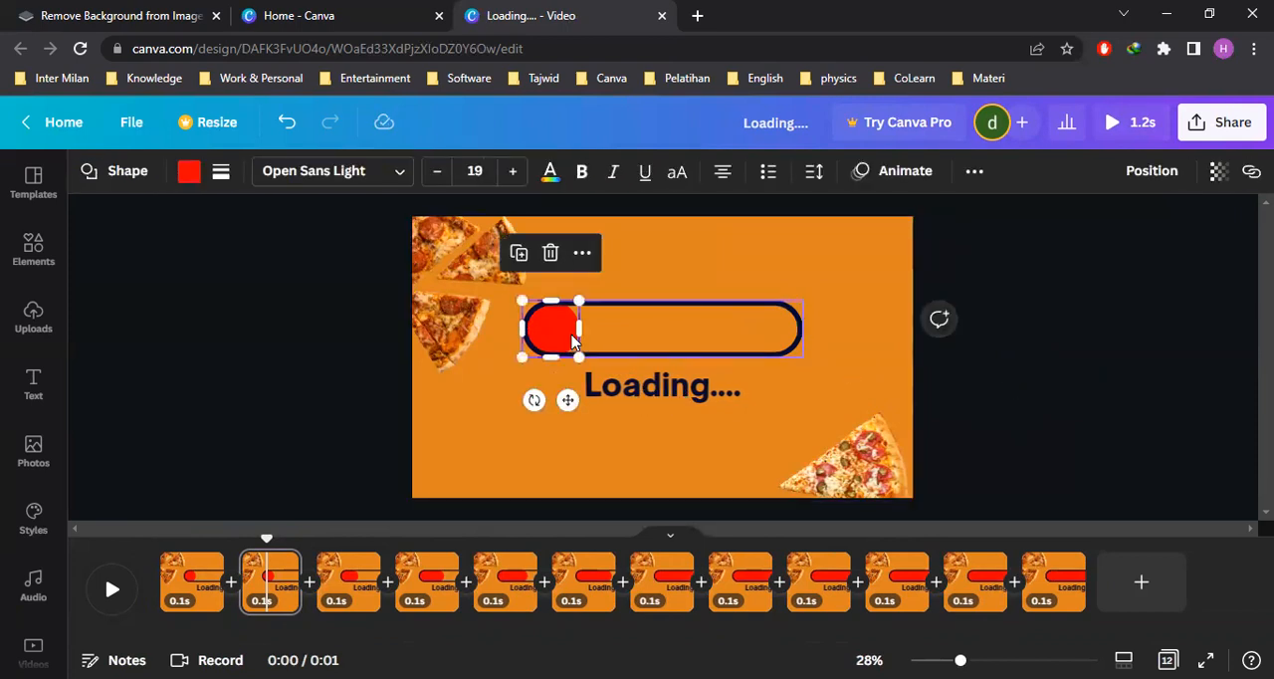
pyautogui.moveTo(576, 329); pyautogui.dragTo(558, 329)
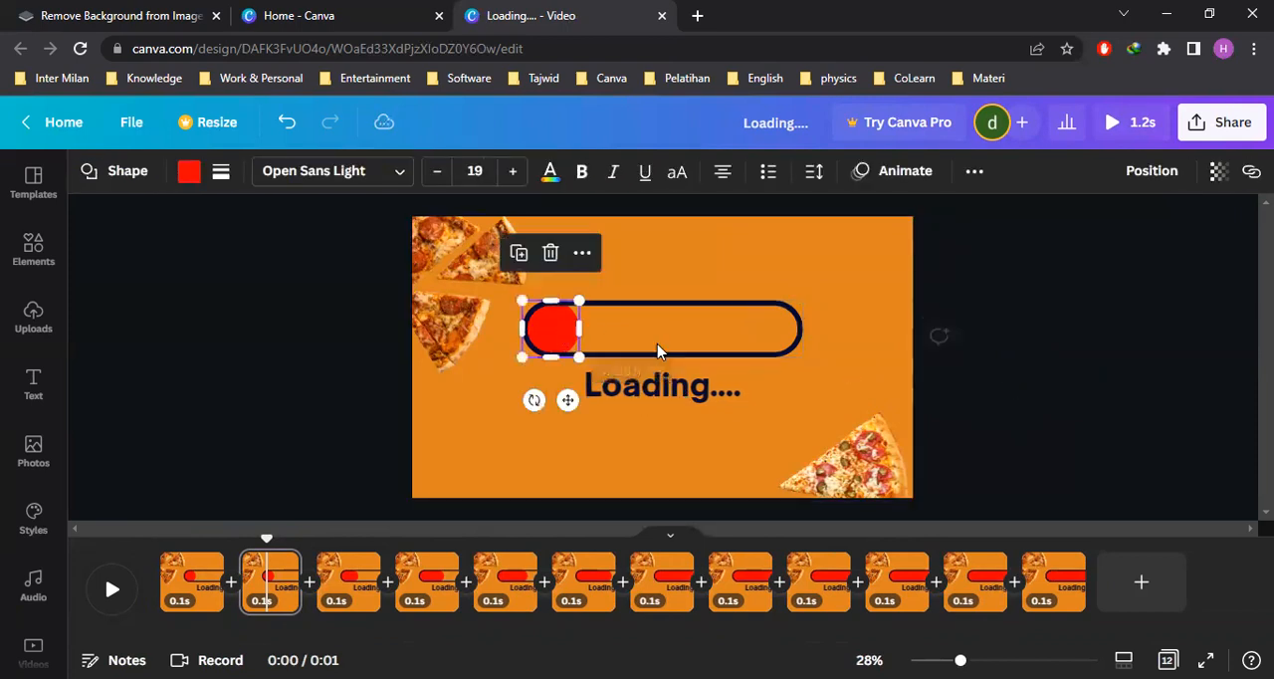
pyautogui.click(1017, 374)
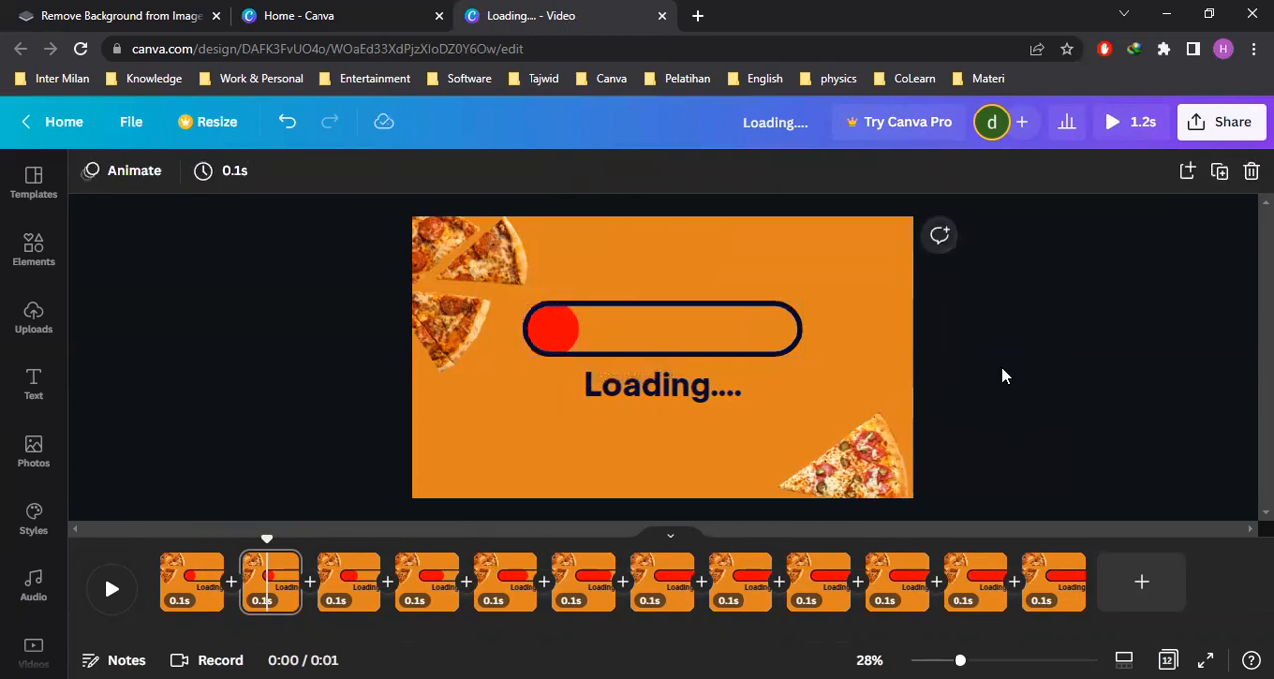
# Compare the first two pages and delete the duplicate second page
pyautogui.click(192, 591)
pyautogui.click(269, 596)
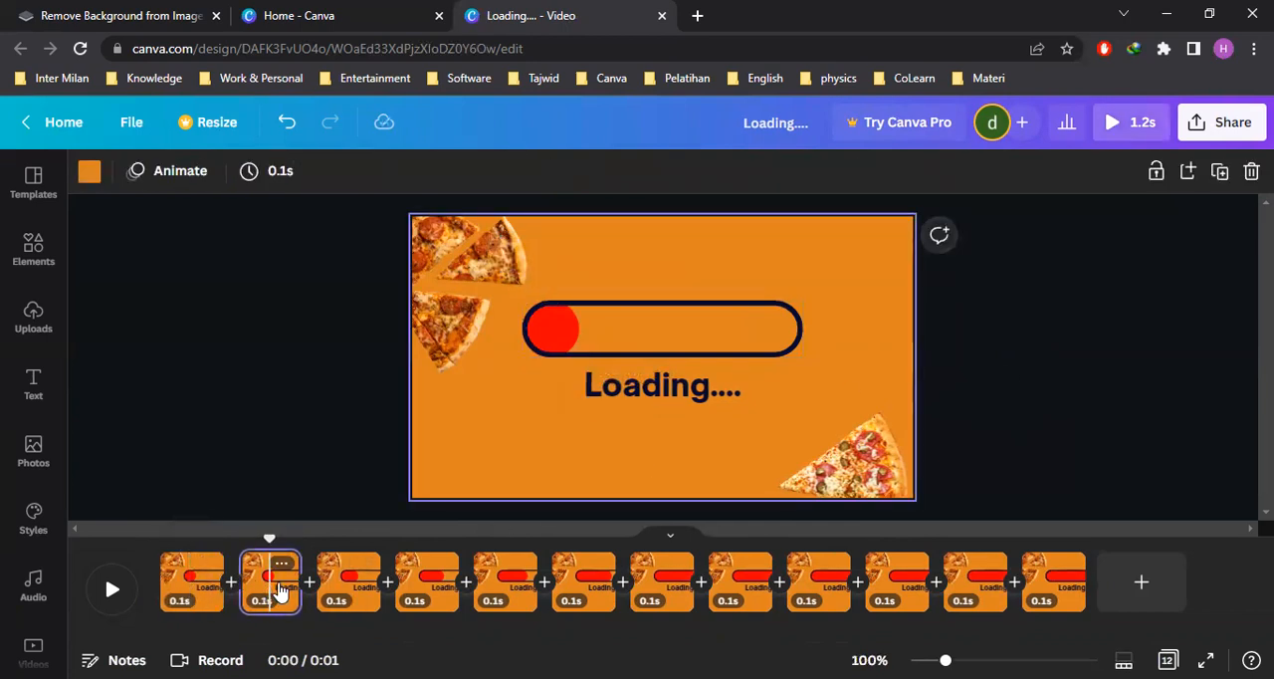
pyautogui.click(1251, 172)
# Play the loading bar animation from the first page
pyautogui.click(195, 595)
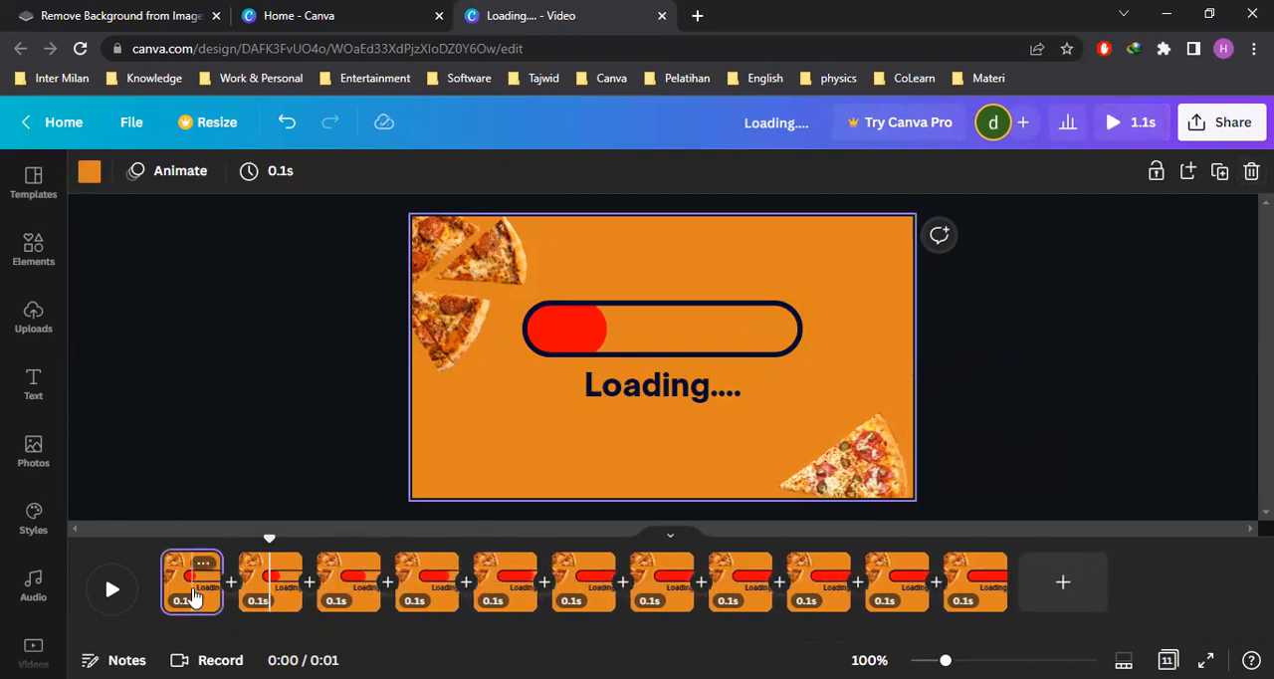
pyautogui.click(107, 595)
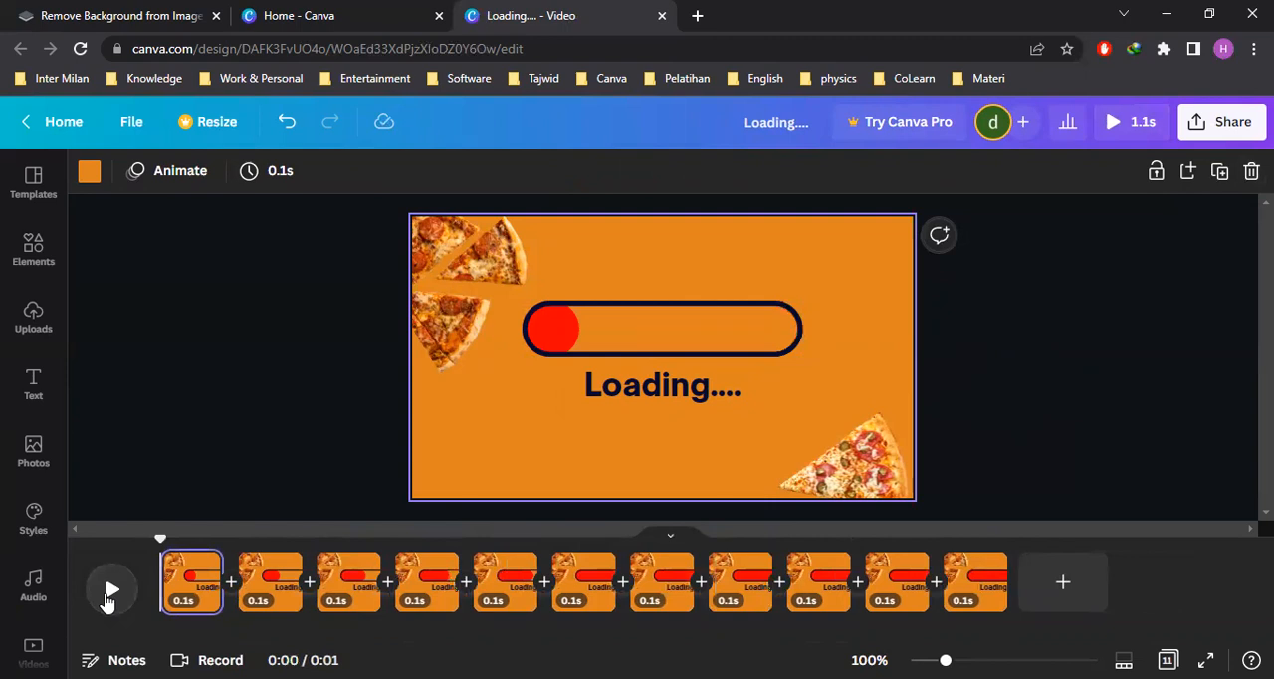
pyautogui.click(109, 594)
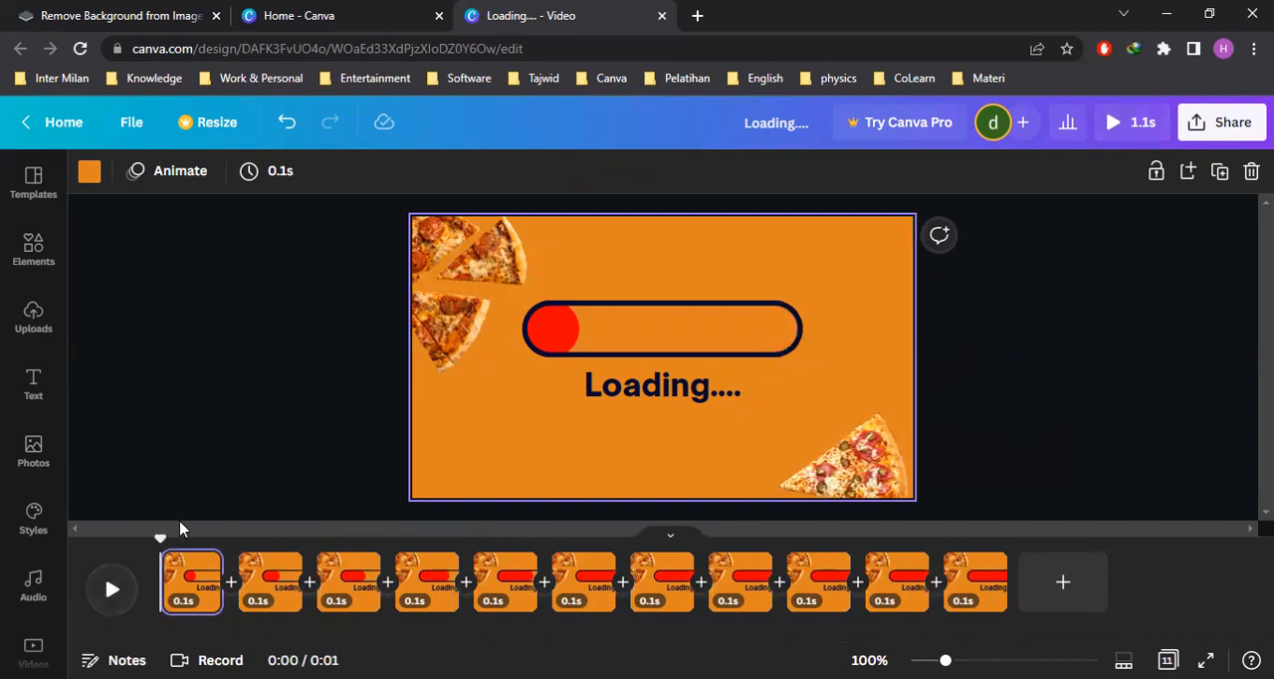
pyautogui.click(1090, 379)
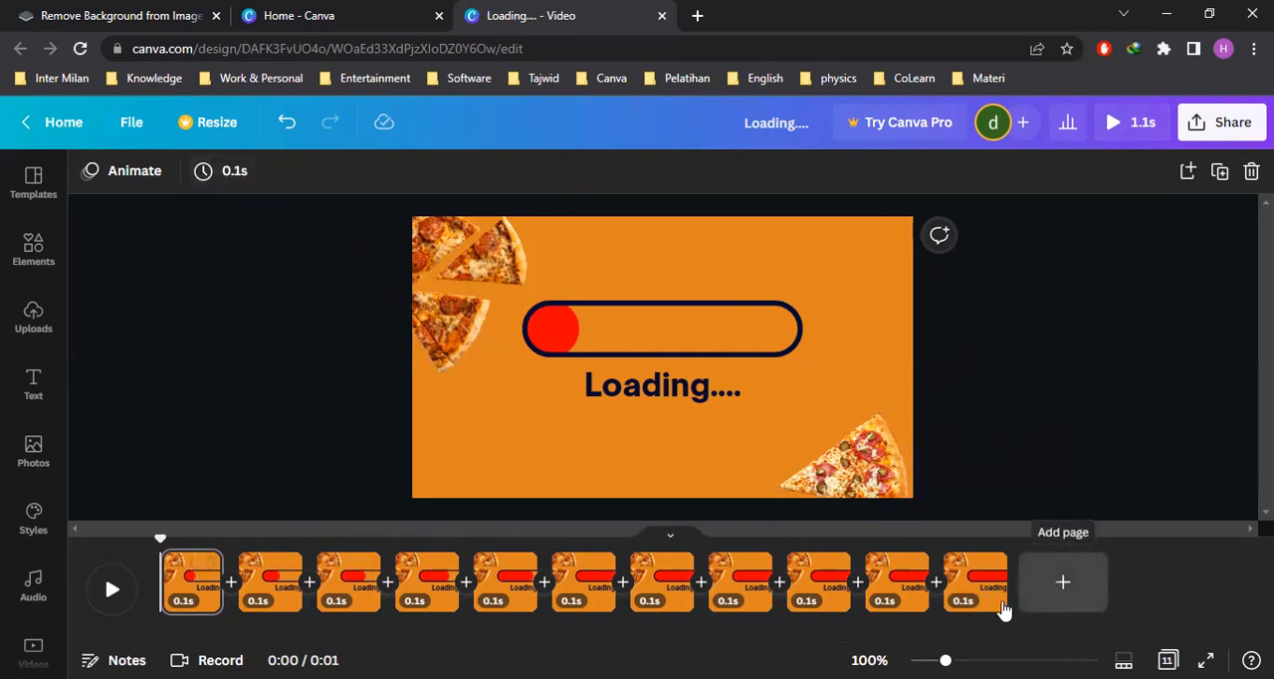
# Add a blank page at the end of the timeline, after the full loading bar page
pyautogui.click(1053, 601)
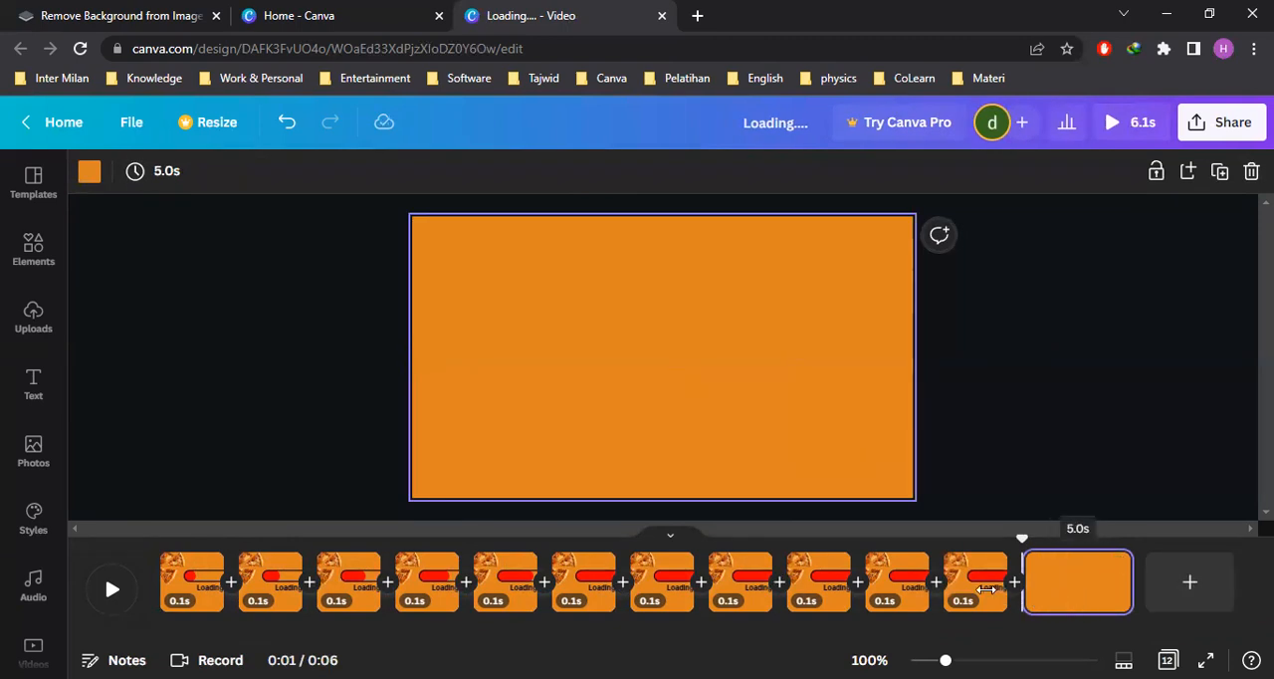
pyautogui.click(980, 600)
pyautogui.click(1063, 595)
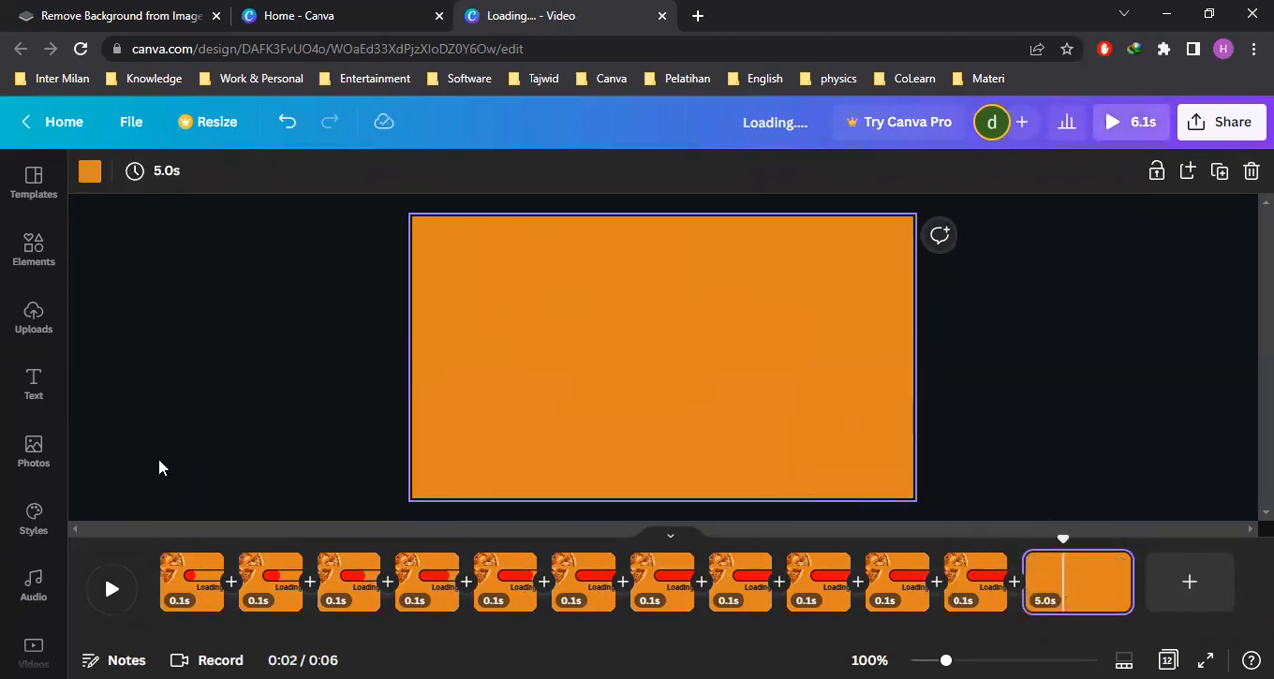
# Upload SLICED.gif from the Downloads folder to the design's uploads
pyautogui.click(34, 333)
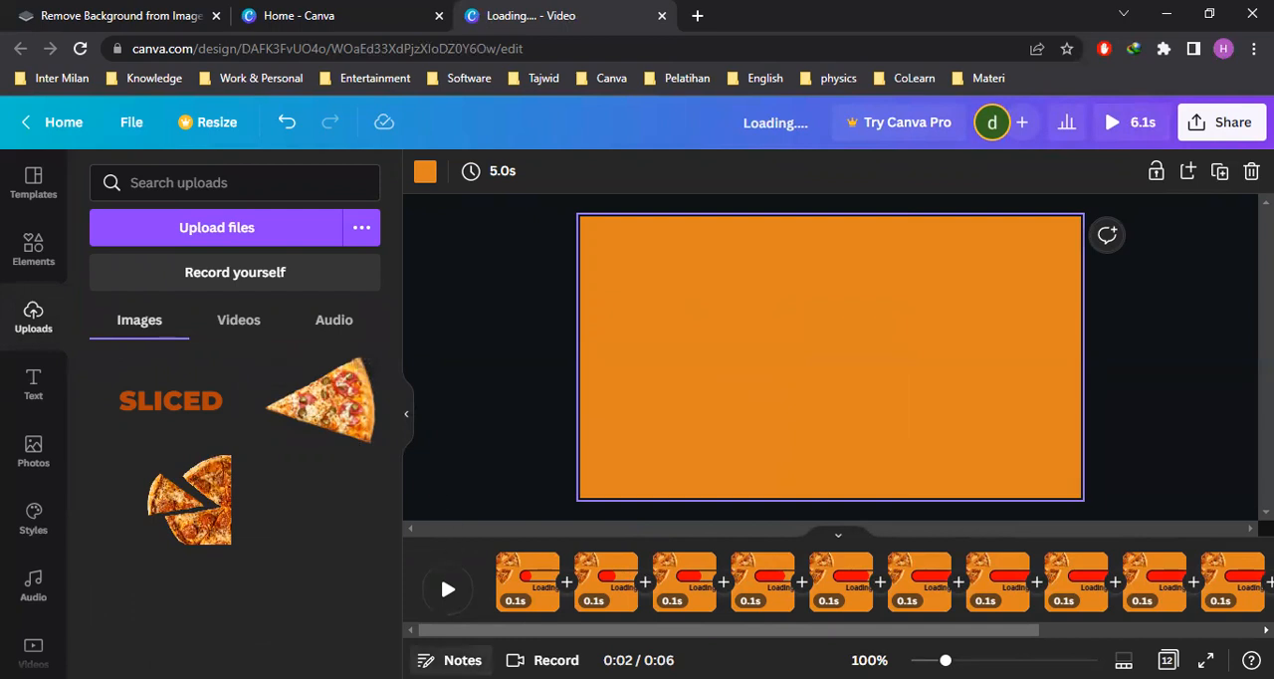
pyautogui.click(239, 234)
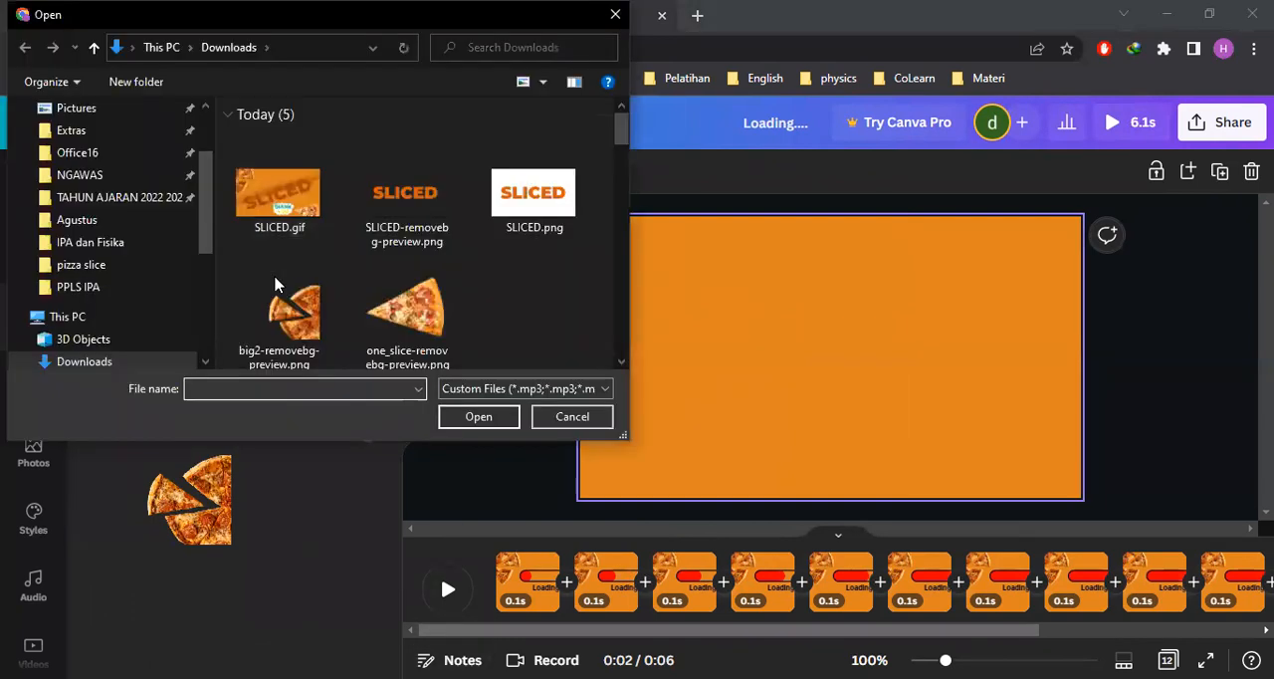
pyautogui.click(288, 204)
pyautogui.click(480, 421)
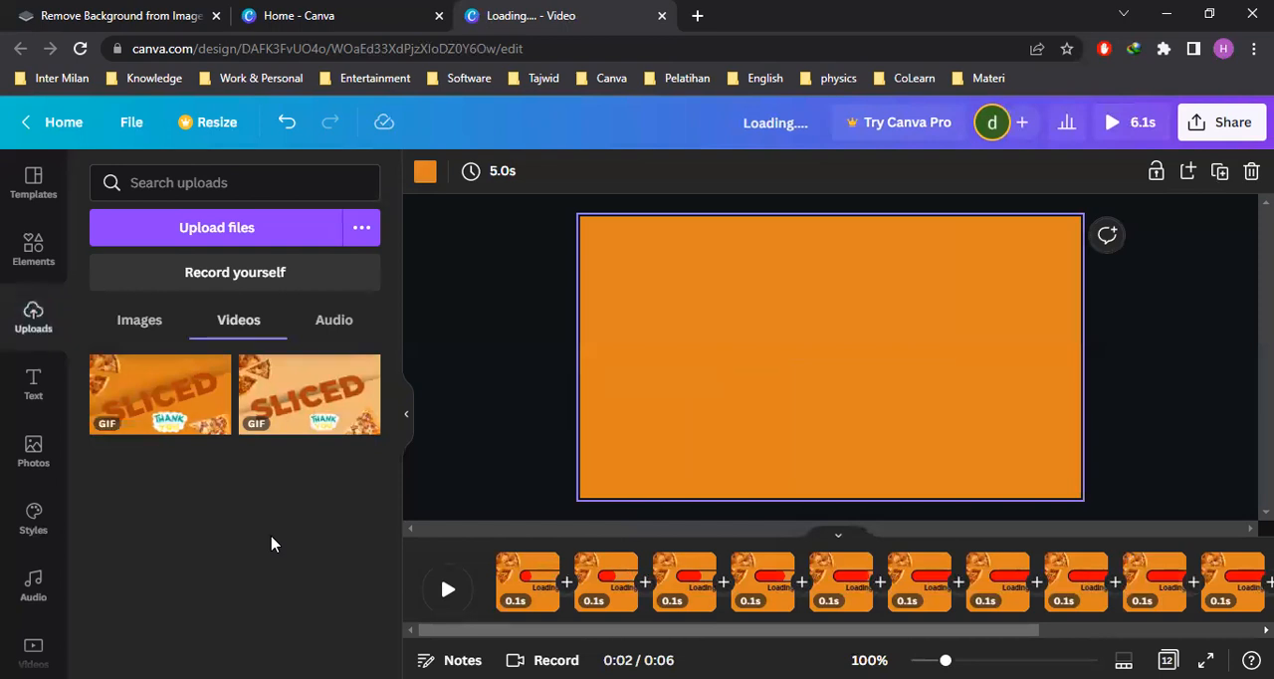
# Place the uploaded dark orange SLICED GIF on the blank last page and enlarge it to cover the whole page
pyautogui.click(159, 416)
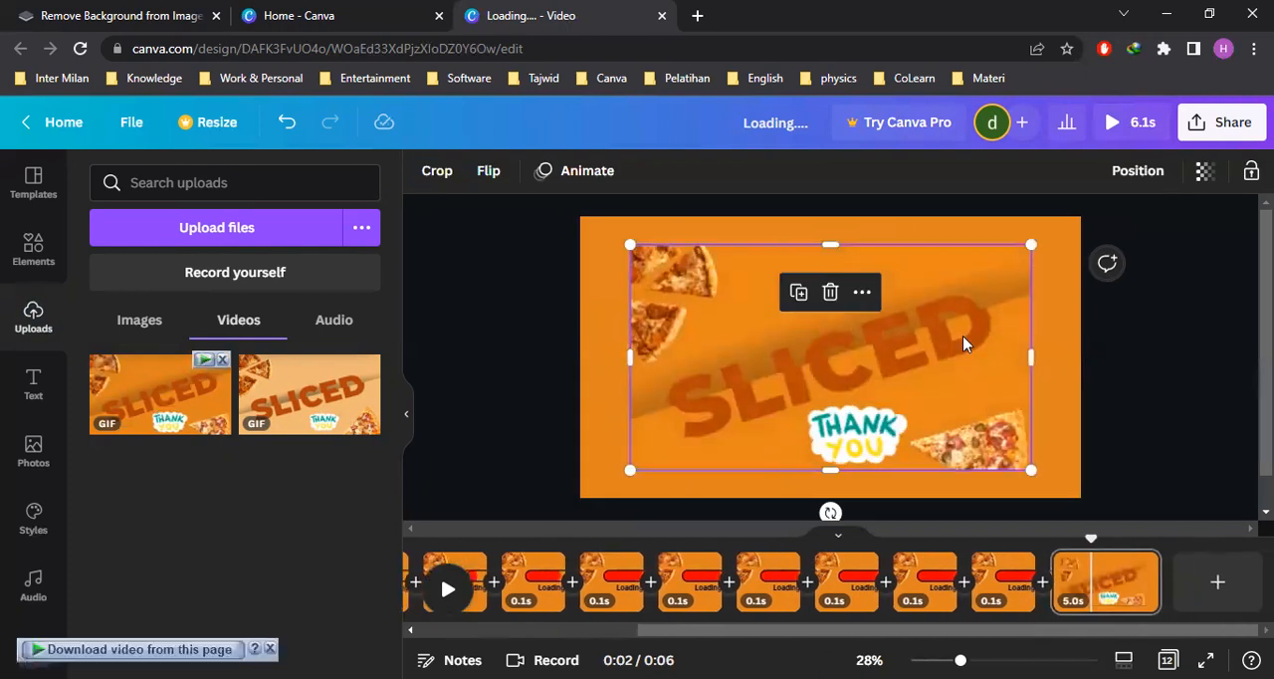
pyautogui.click(1166, 379)
pyautogui.click(964, 368)
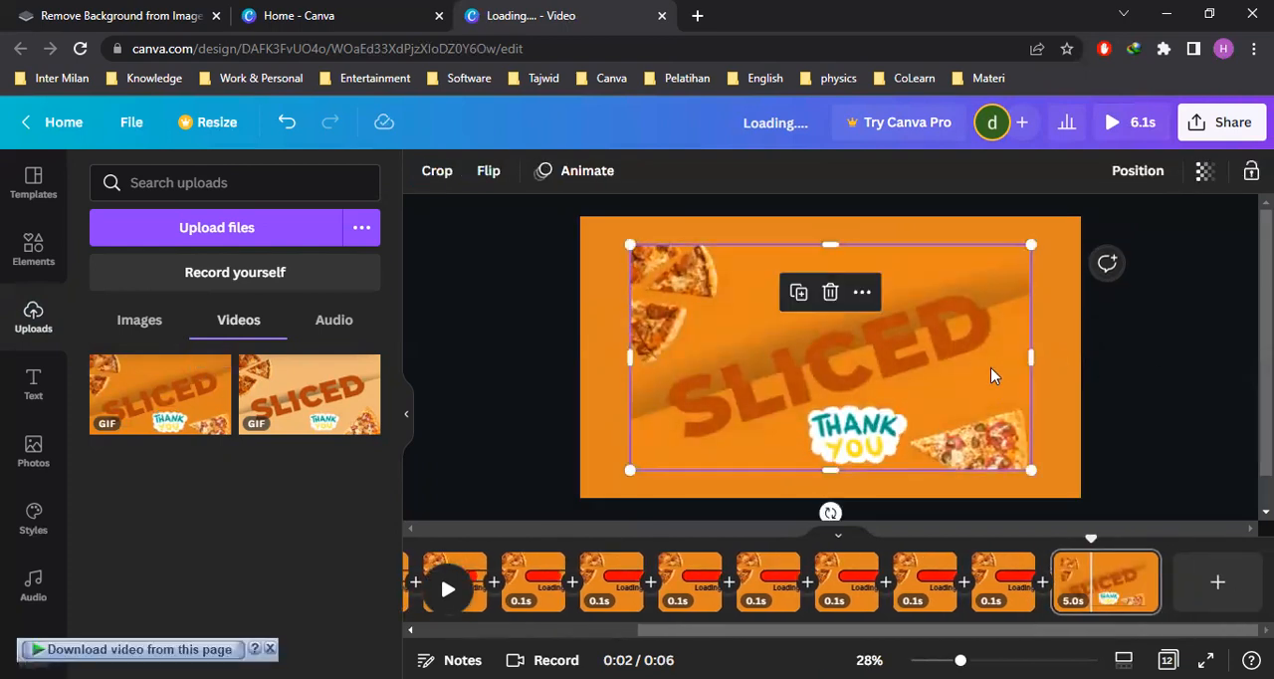
pyautogui.moveTo(762, 314); pyautogui.dragTo(714, 287)
pyautogui.moveTo(979, 440); pyautogui.dragTo(1081, 495)
pyautogui.click(1206, 409)
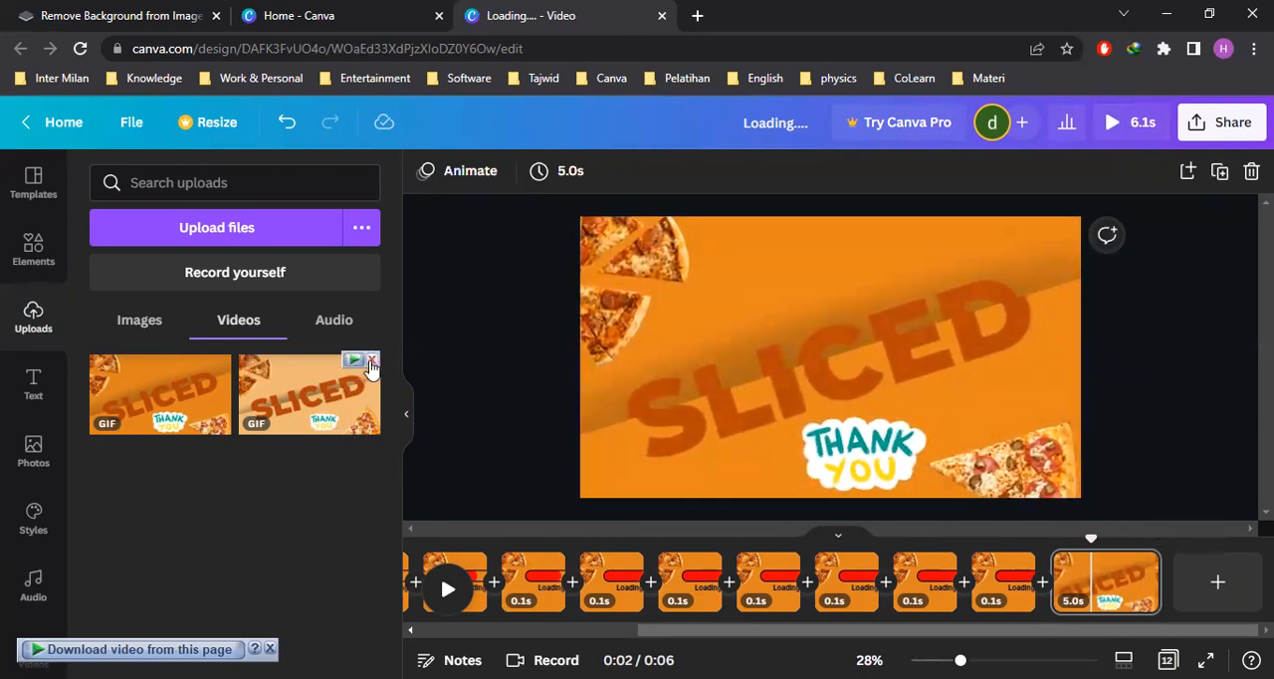
pyautogui.click(406, 416)
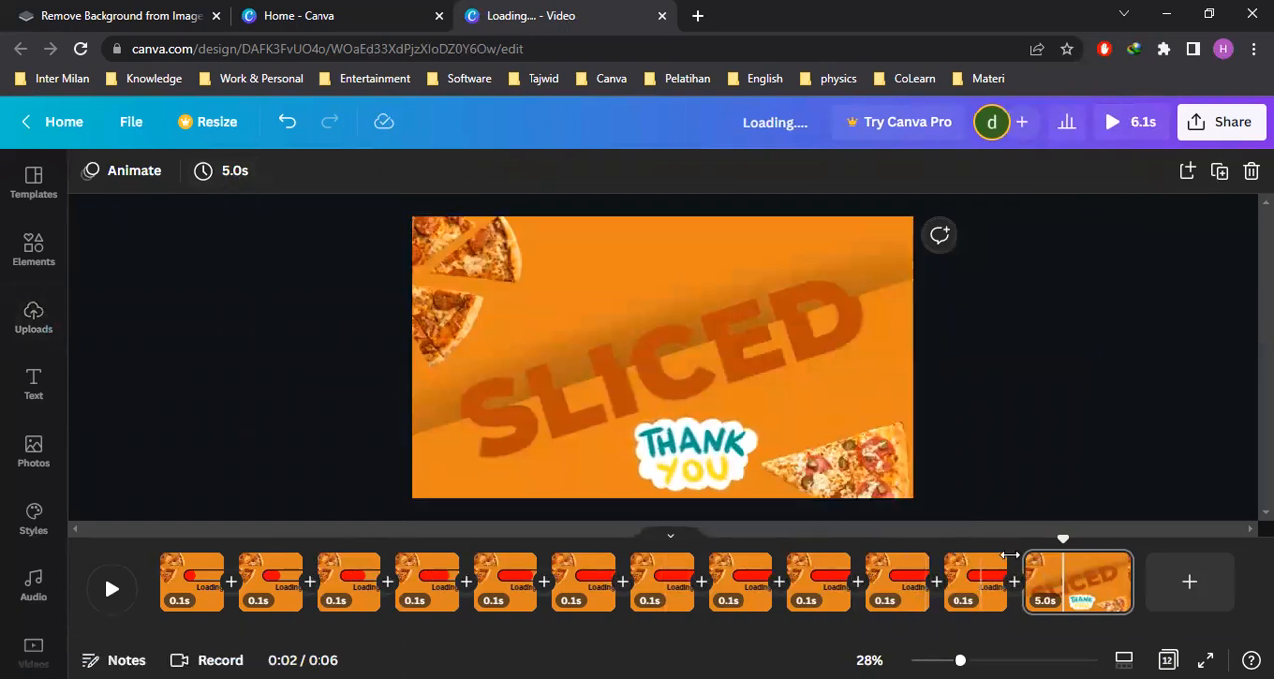
# Set the duration of the SLICED page to 10 seconds
pyautogui.click(235, 174)
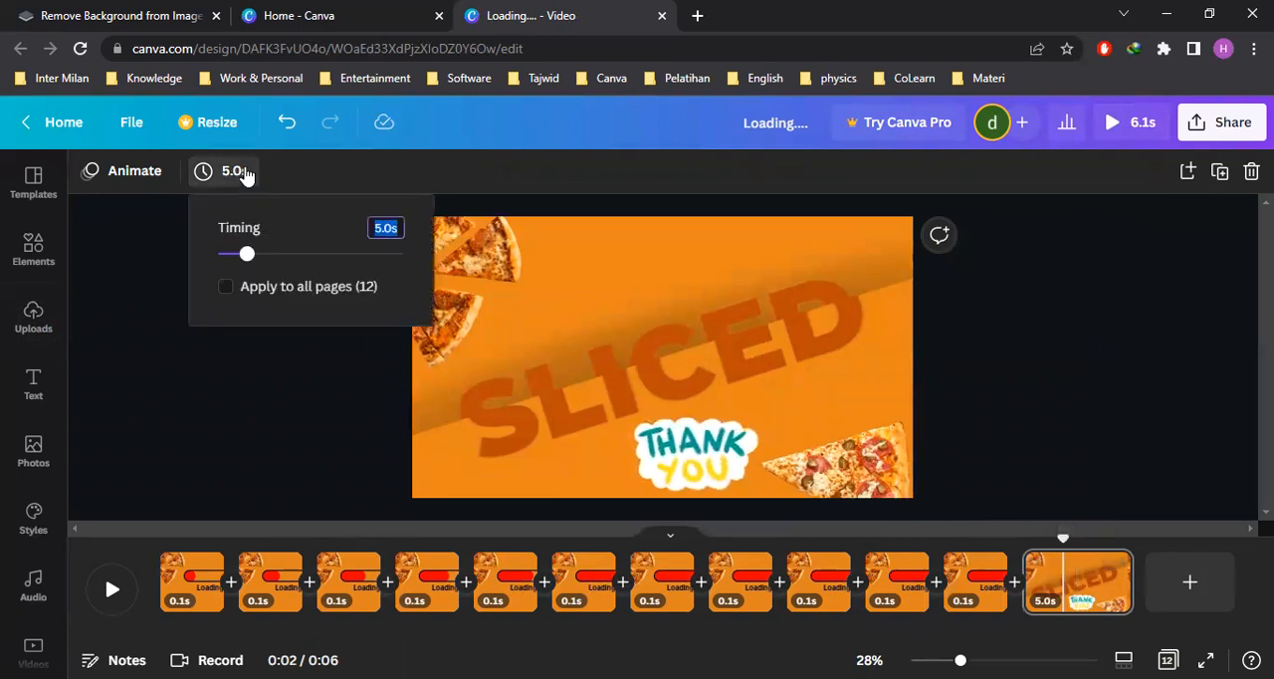
pyautogui.click(392, 228)
pyautogui.write('1')
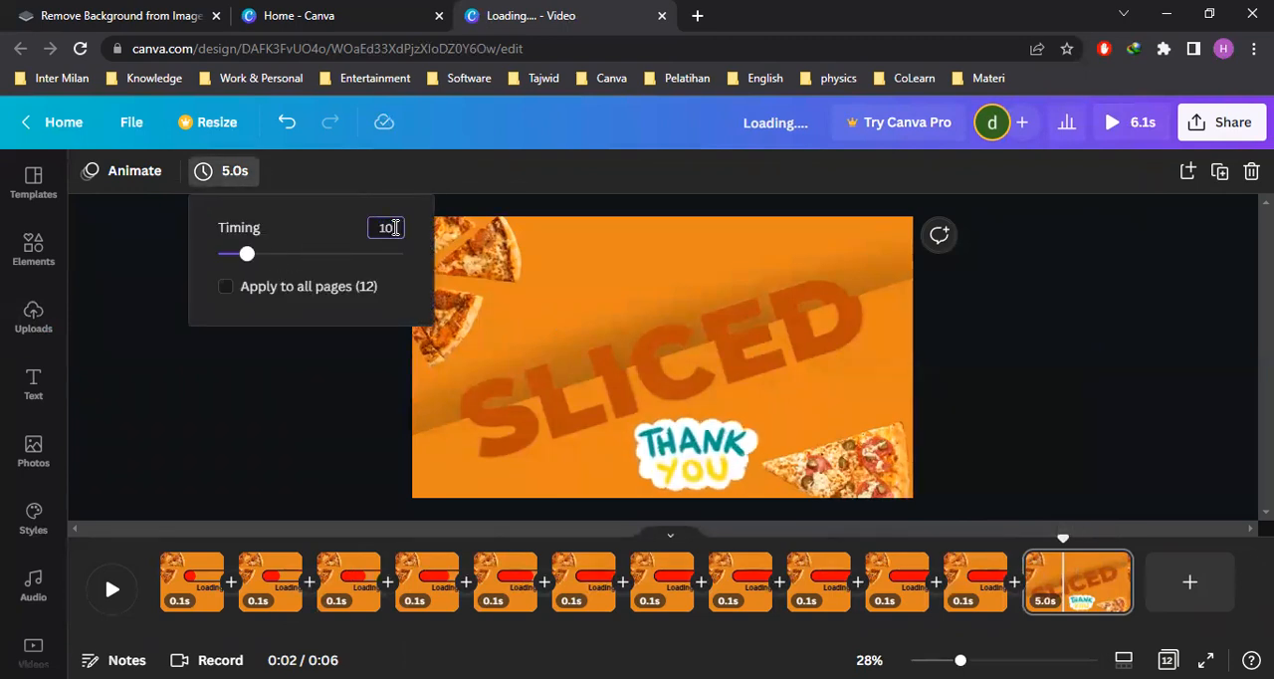
pyautogui.write('0')
pyautogui.press('Return')
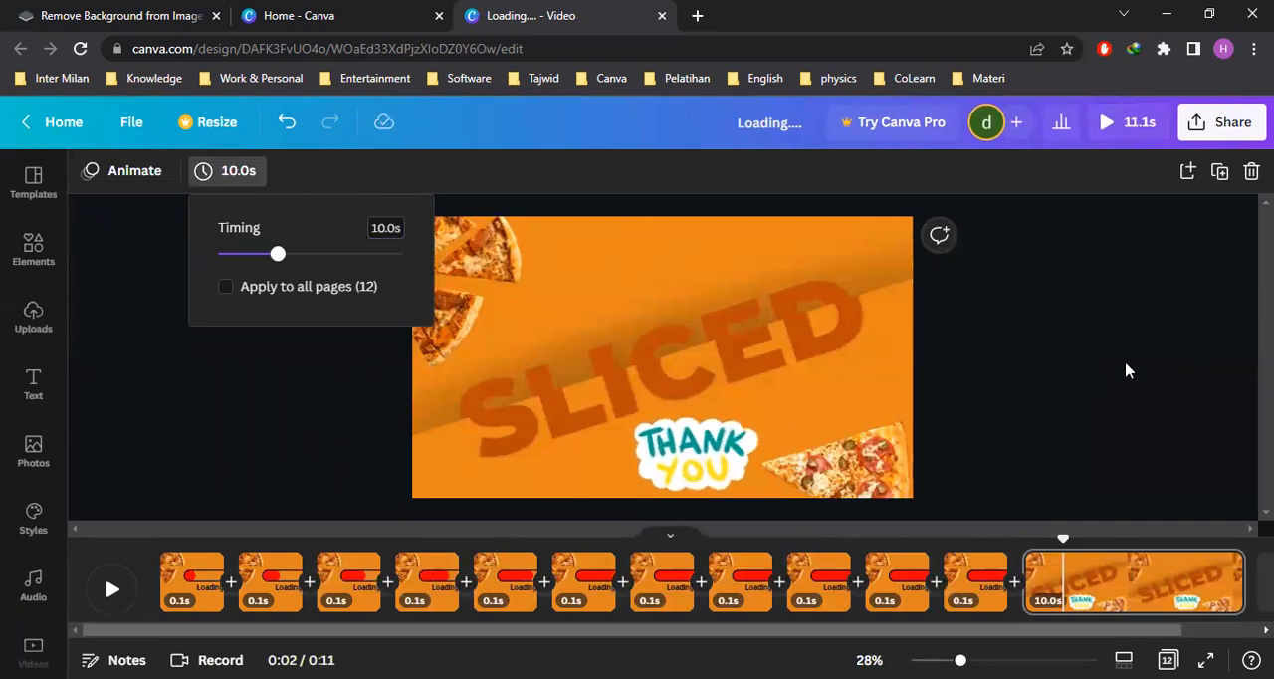
pyautogui.click(1127, 369)
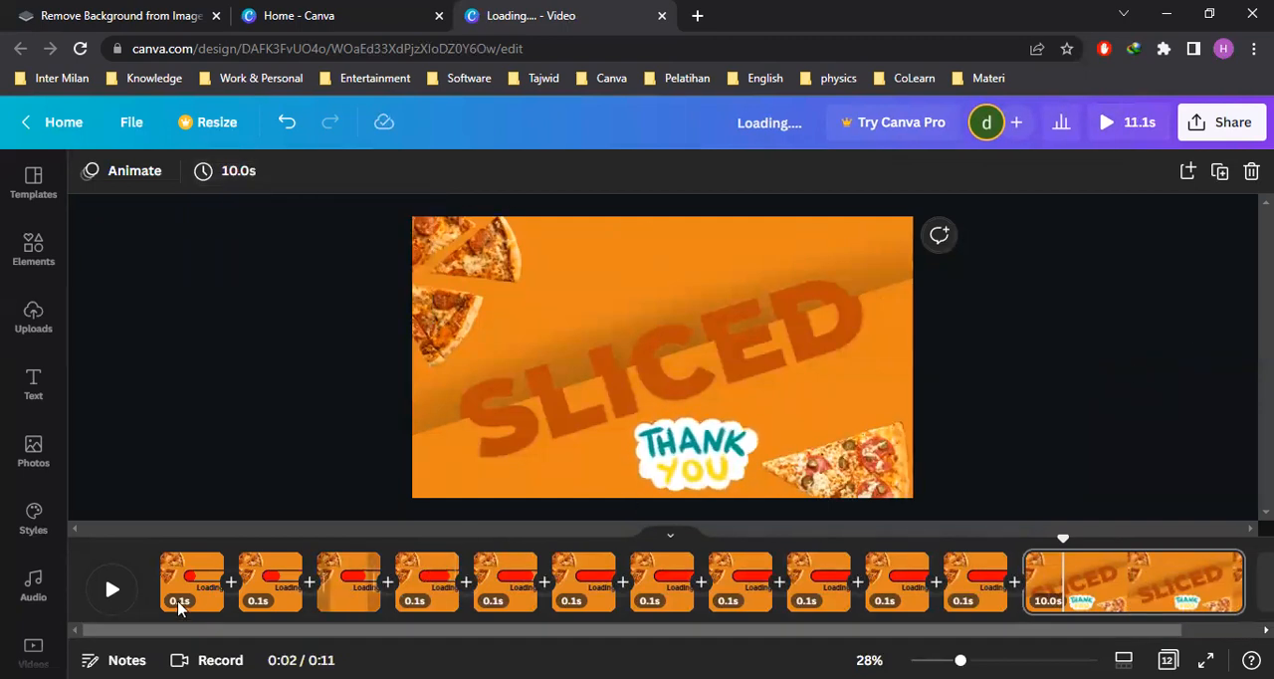
# Play the video from the start of the timeline to check the loading bar and the SLICED page
pyautogui.click(112, 589)
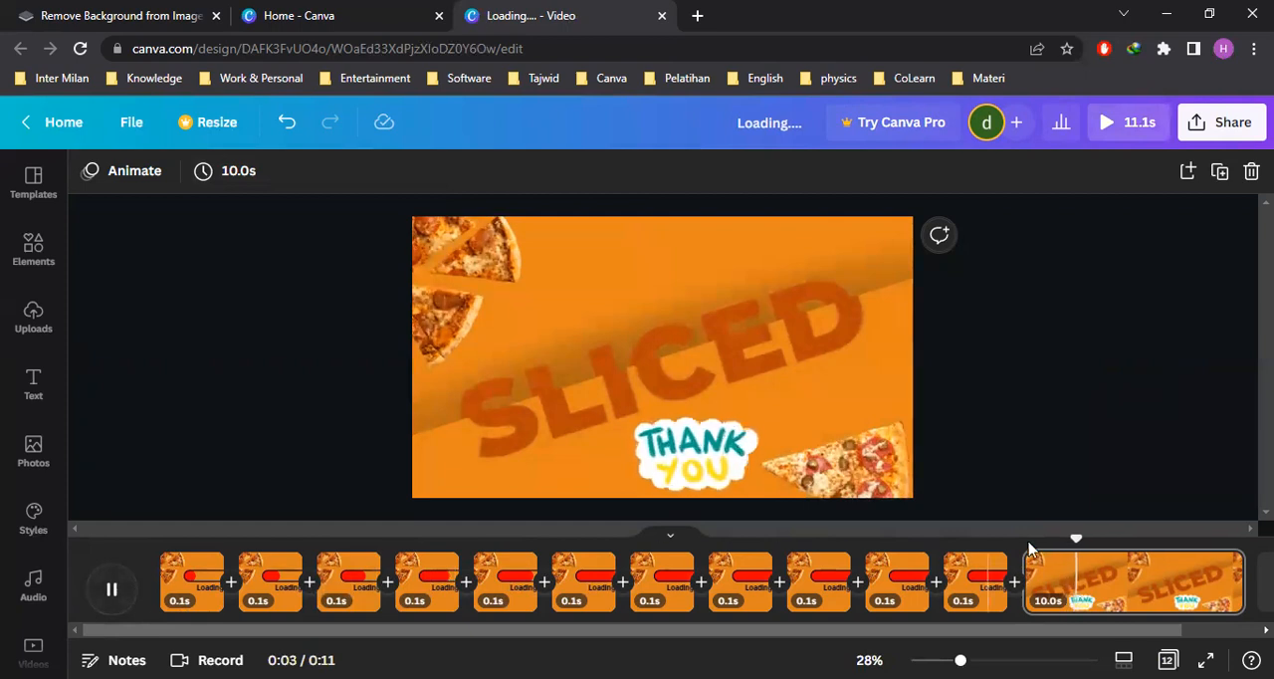
pyautogui.moveTo(1094, 537); pyautogui.dragTo(162, 540)
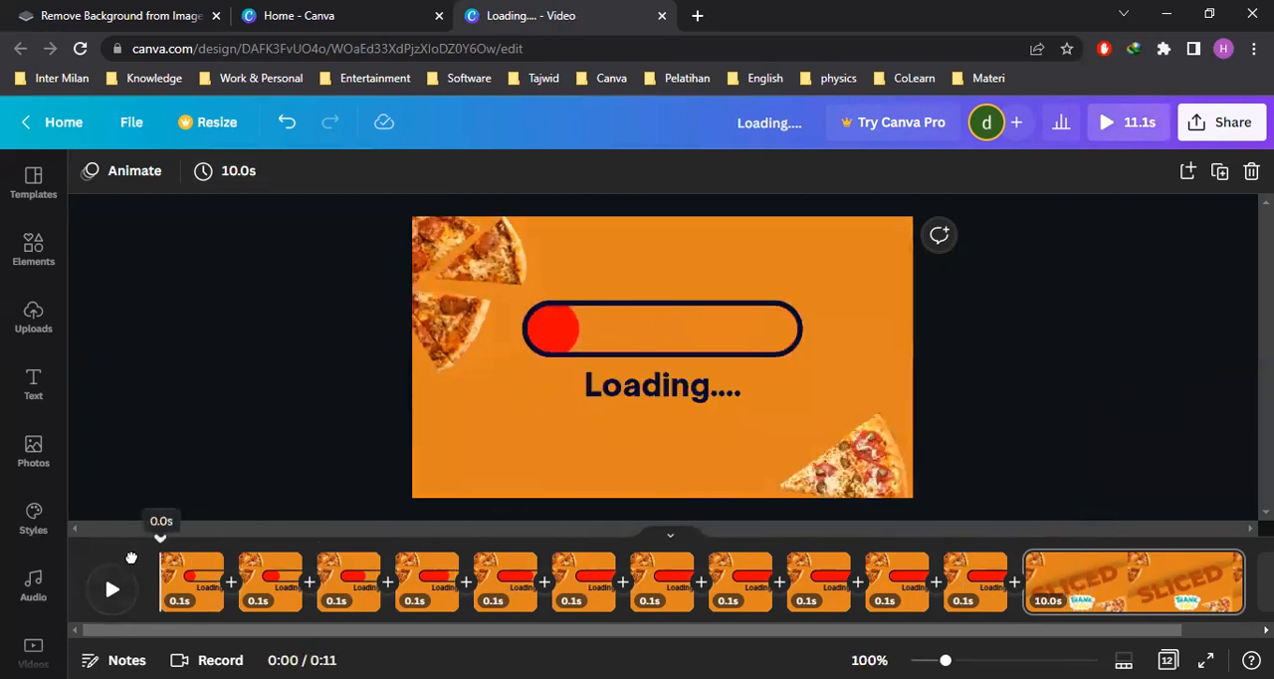
pyautogui.click(112, 590)
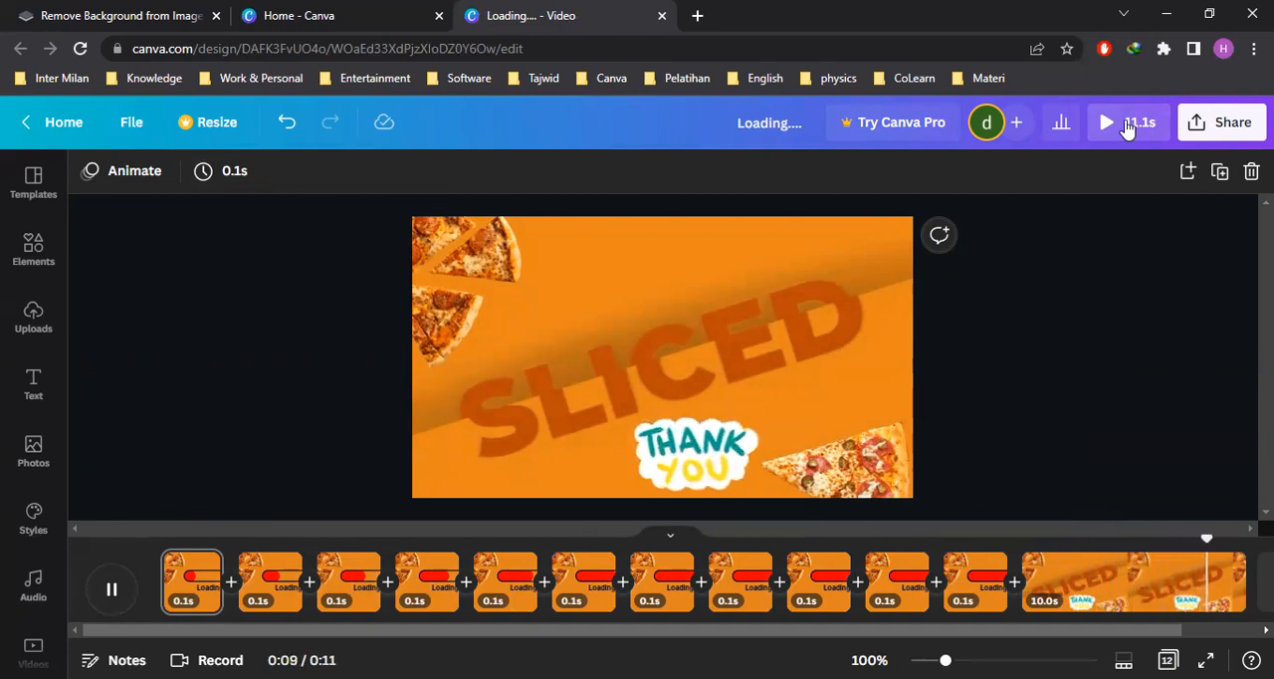
# Set the duration of the last page with the SLICED GIF to 8 seconds
pyautogui.click(1084, 583)
pyautogui.click(284, 175)
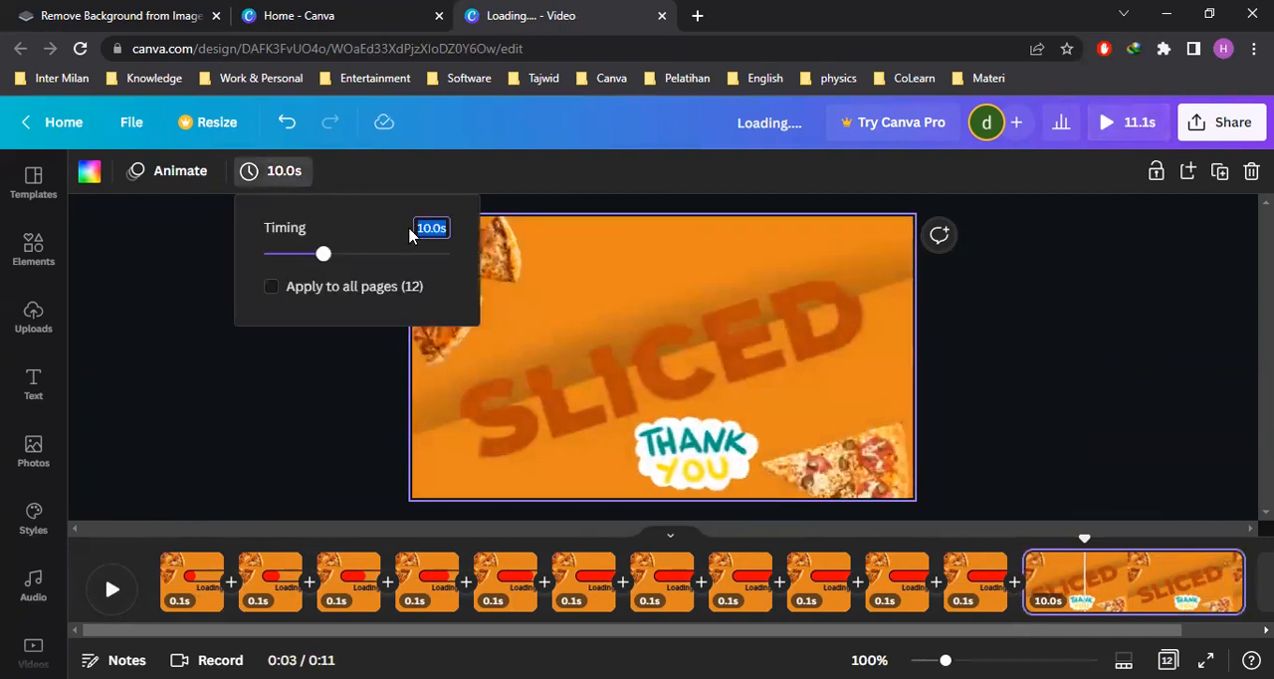
pyautogui.press('BackSpace')
pyautogui.write('8')
pyautogui.press('Return')
pyautogui.click(1050, 373)
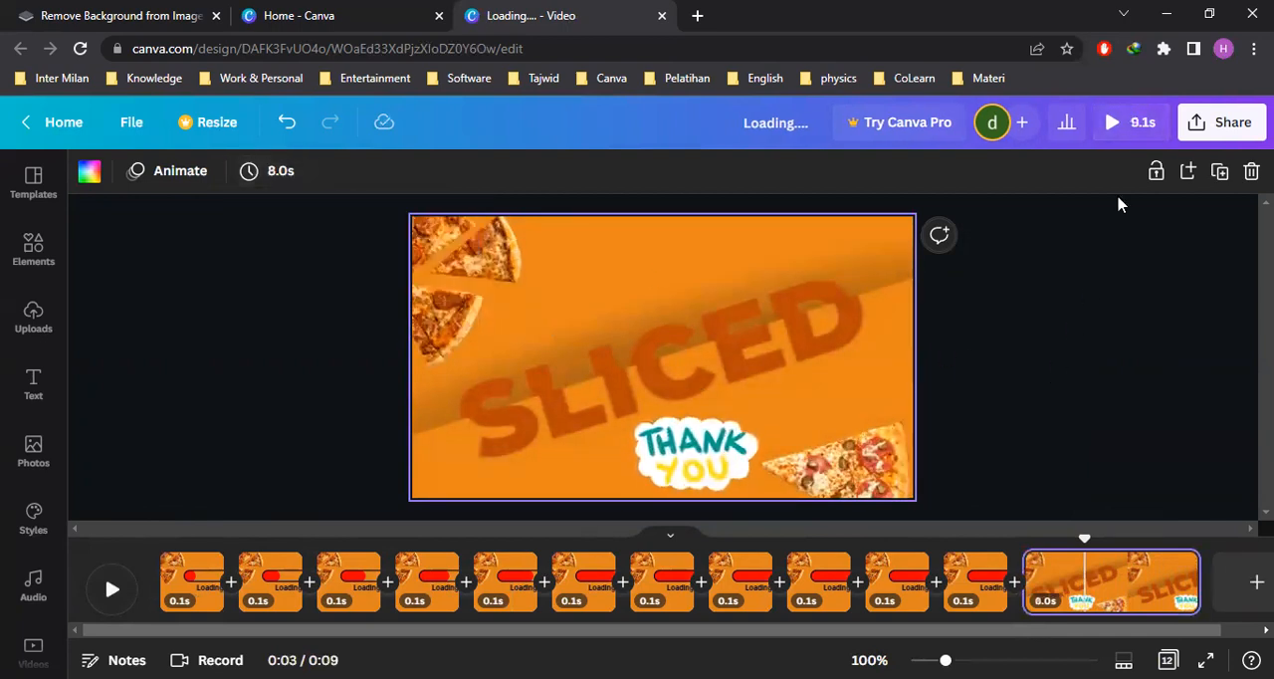
# Watch the whole video in the full preview and close it
pyautogui.click(1121, 131)
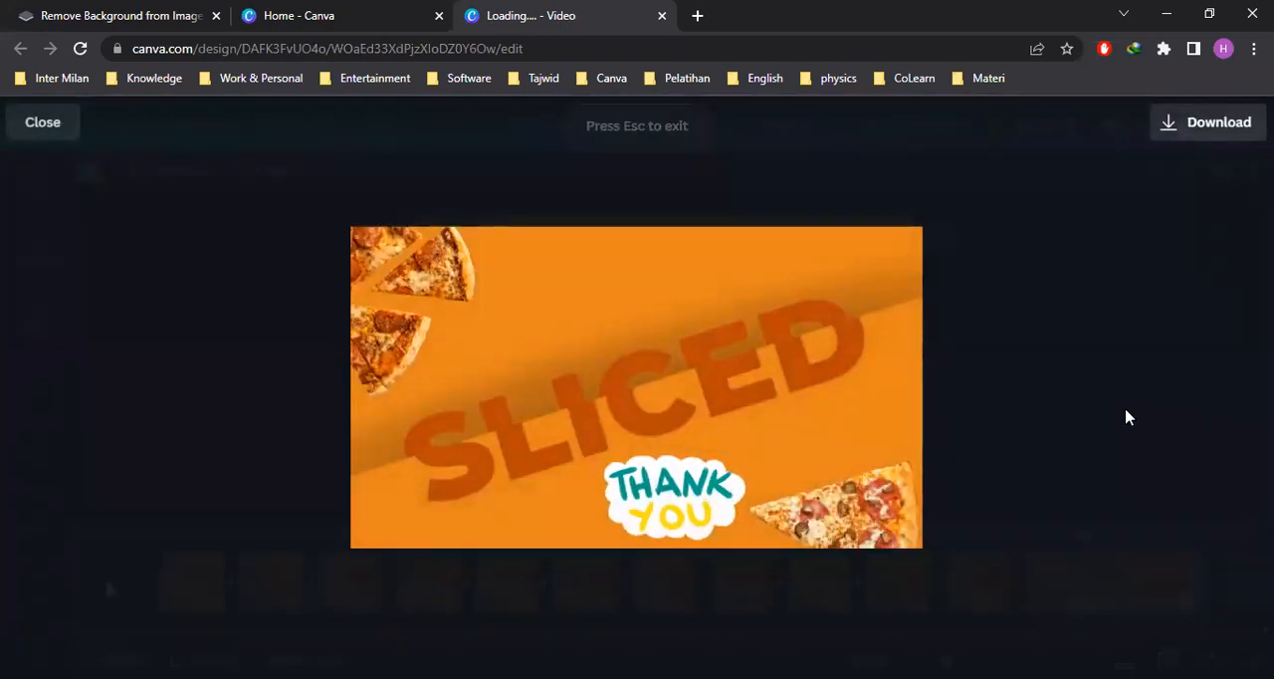
pyautogui.click(61, 129)
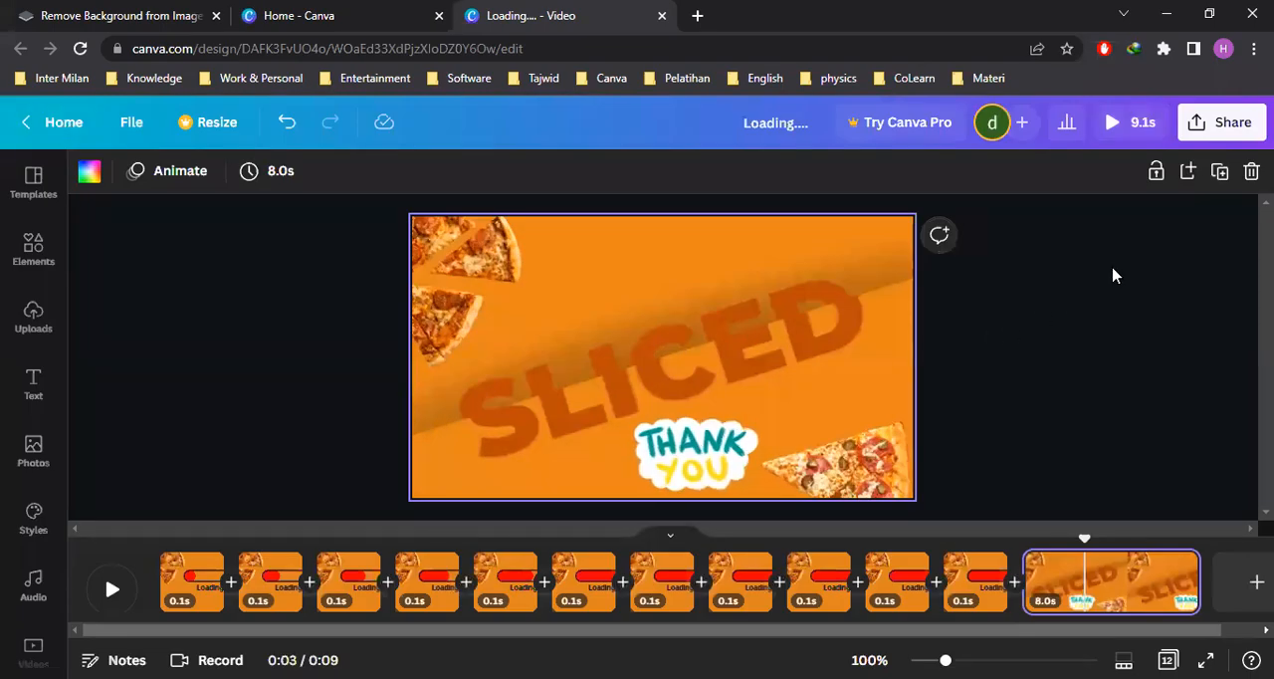
# Download all 12 pages of the design as an MP4 video and dismiss the completed download notice
pyautogui.click(1221, 122)
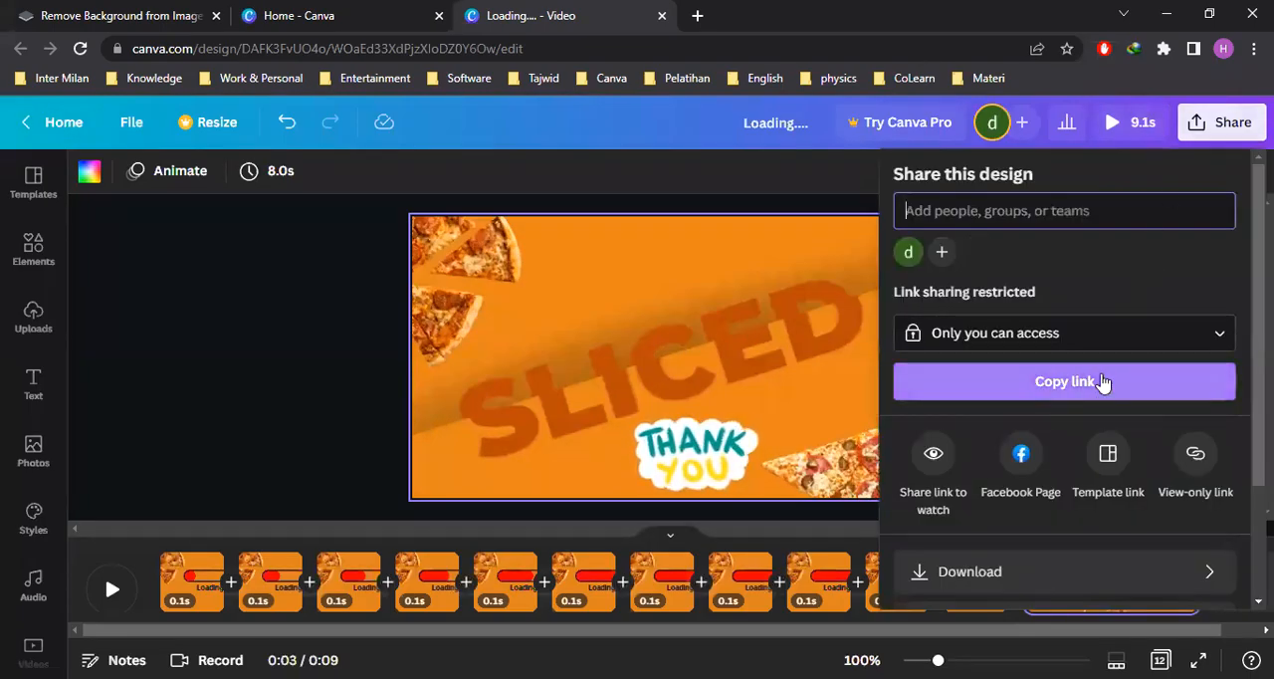
pyautogui.scroll(-2, 1011, 478)
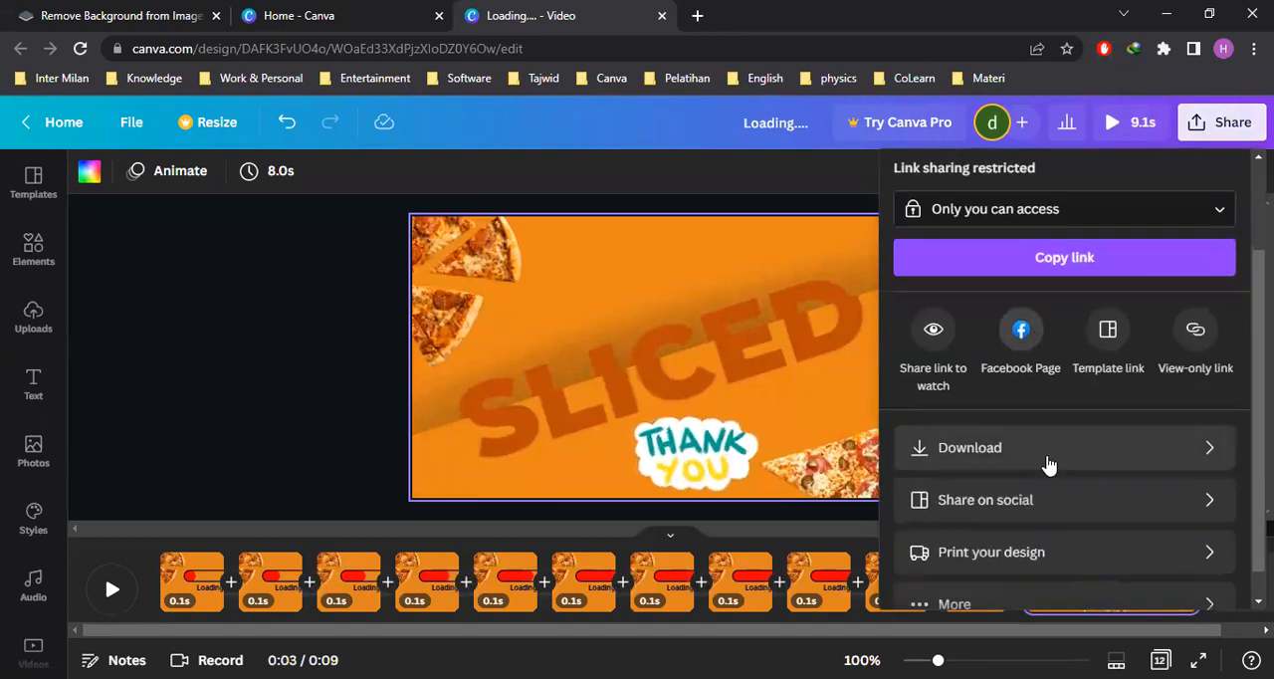
pyautogui.click(1111, 449)
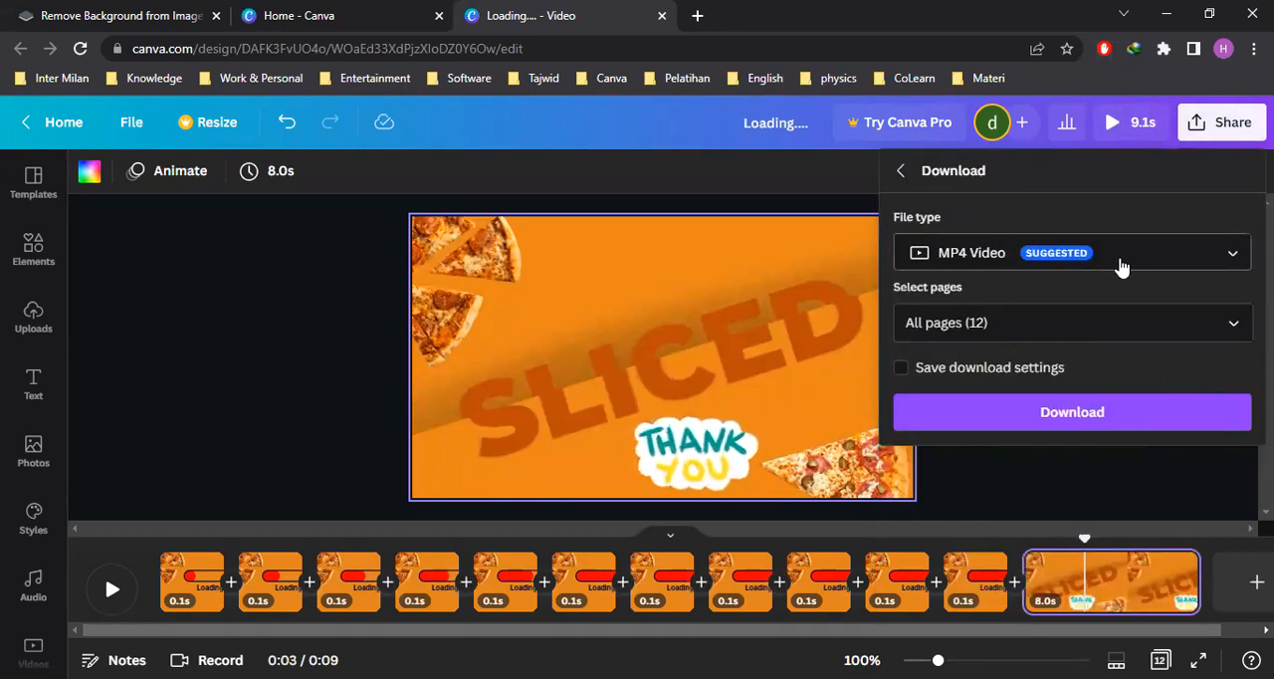
pyautogui.click(1046, 420)
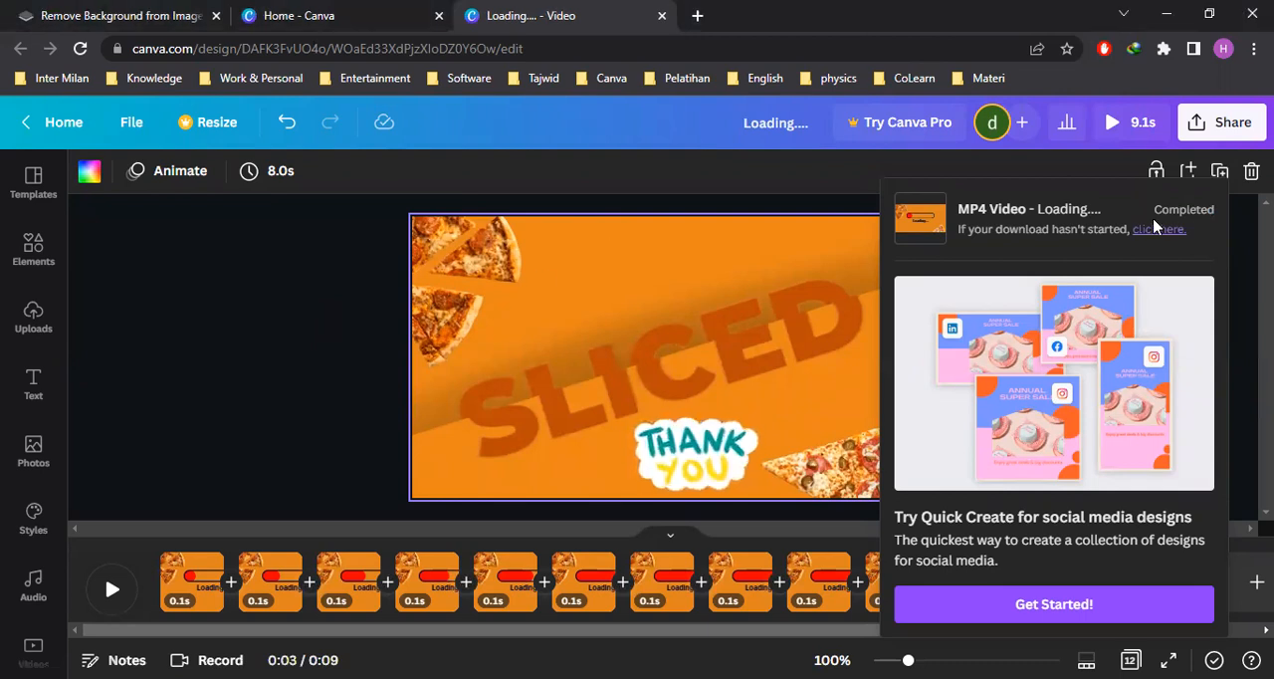
pyautogui.click(288, 302)
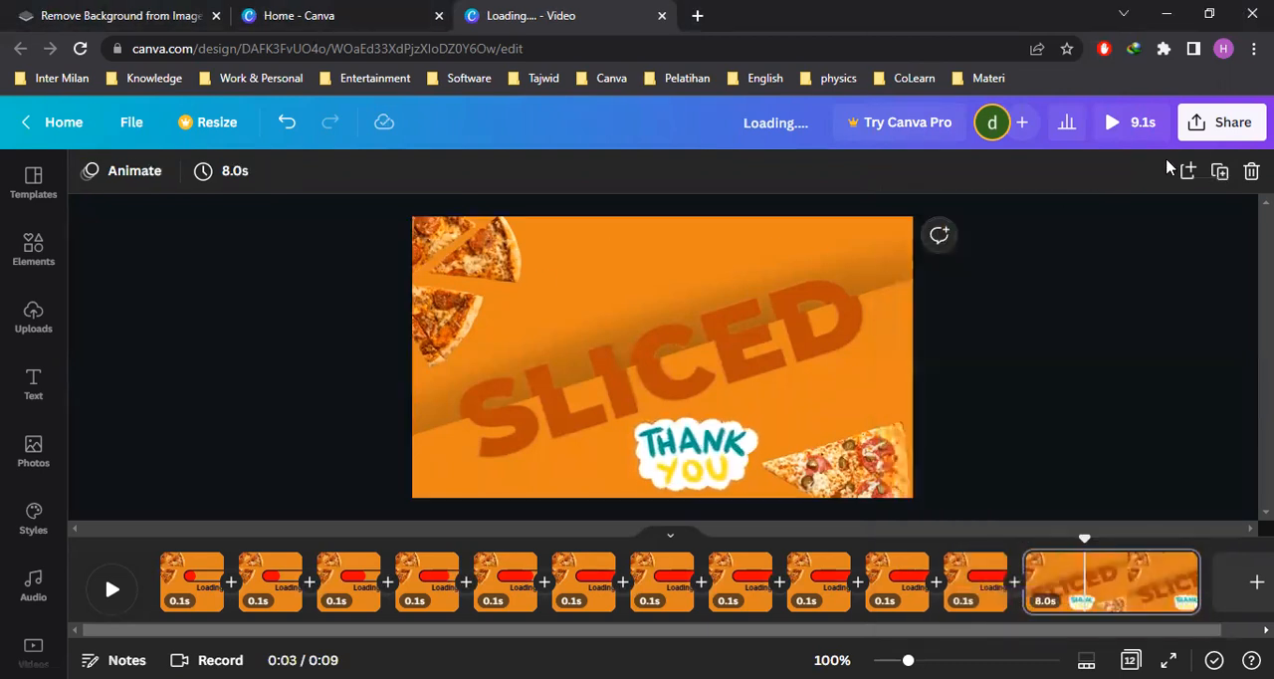
# Copy the design's sharing link and dismiss the invitation to create a team
pyautogui.click(1201, 127)
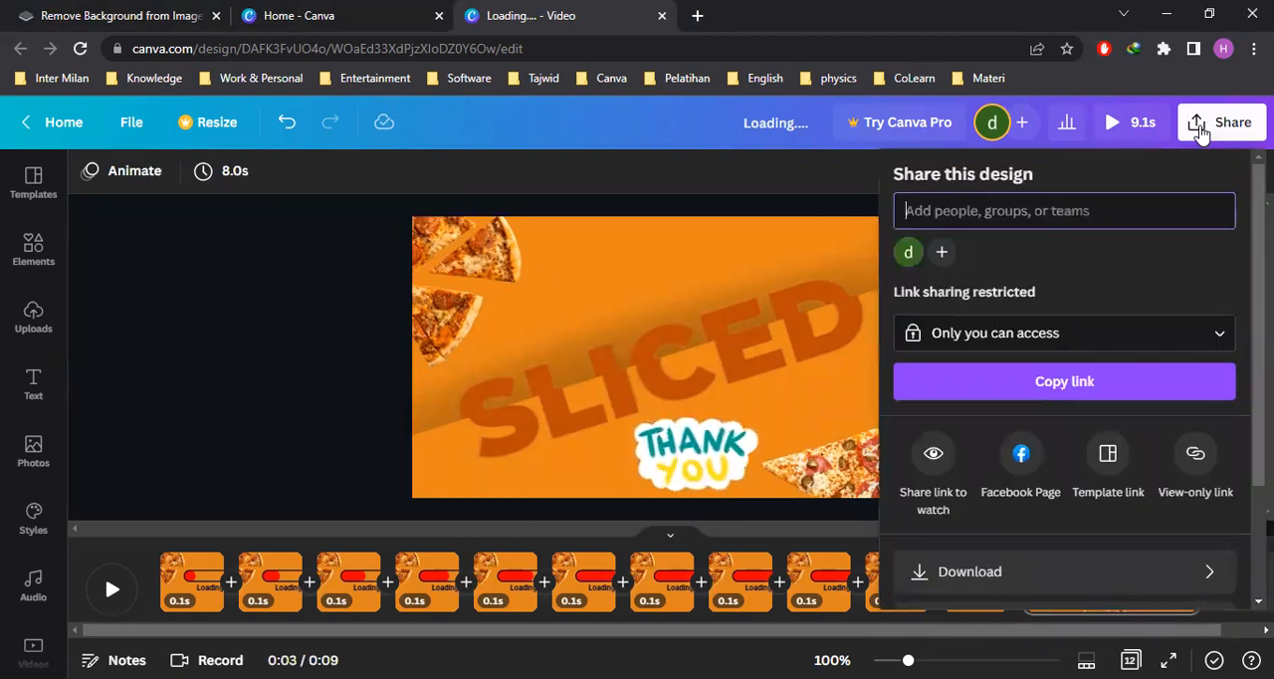
pyautogui.click(1066, 389)
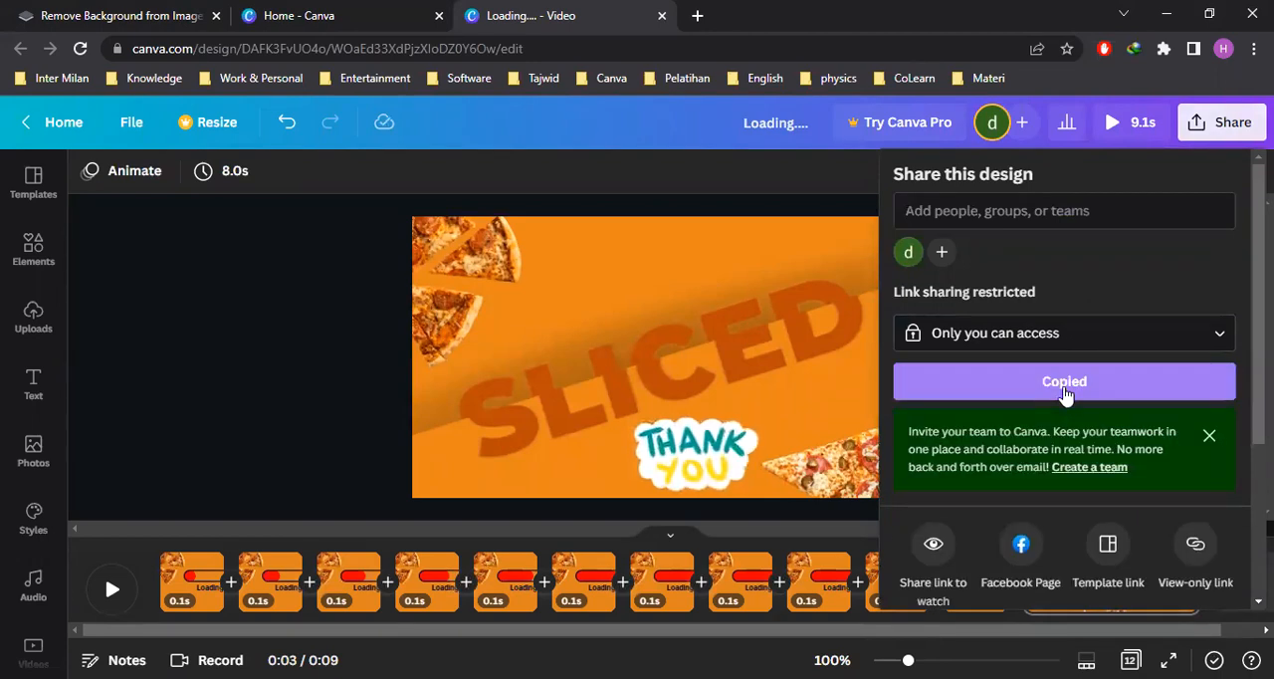
pyautogui.click(1210, 435)
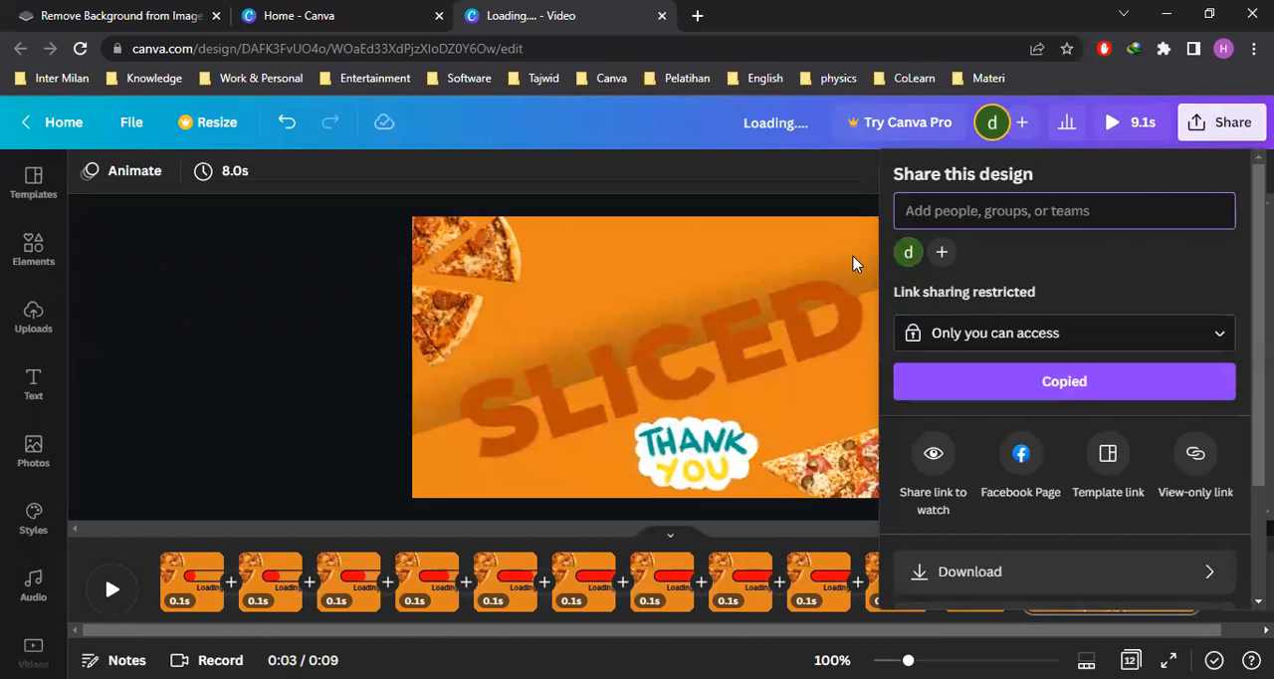
# Reopen the sharing options, copy the design link once more and close them
pyautogui.click(1220, 122)
pyautogui.click(1221, 121)
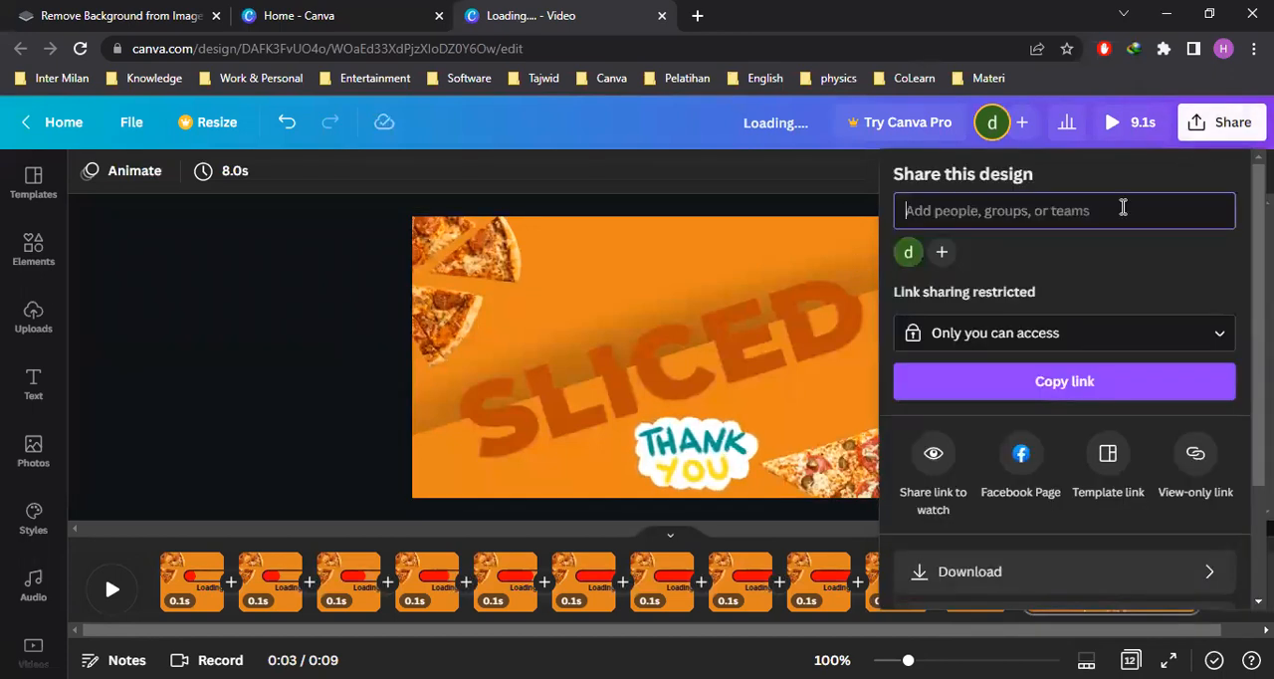
pyautogui.click(1077, 393)
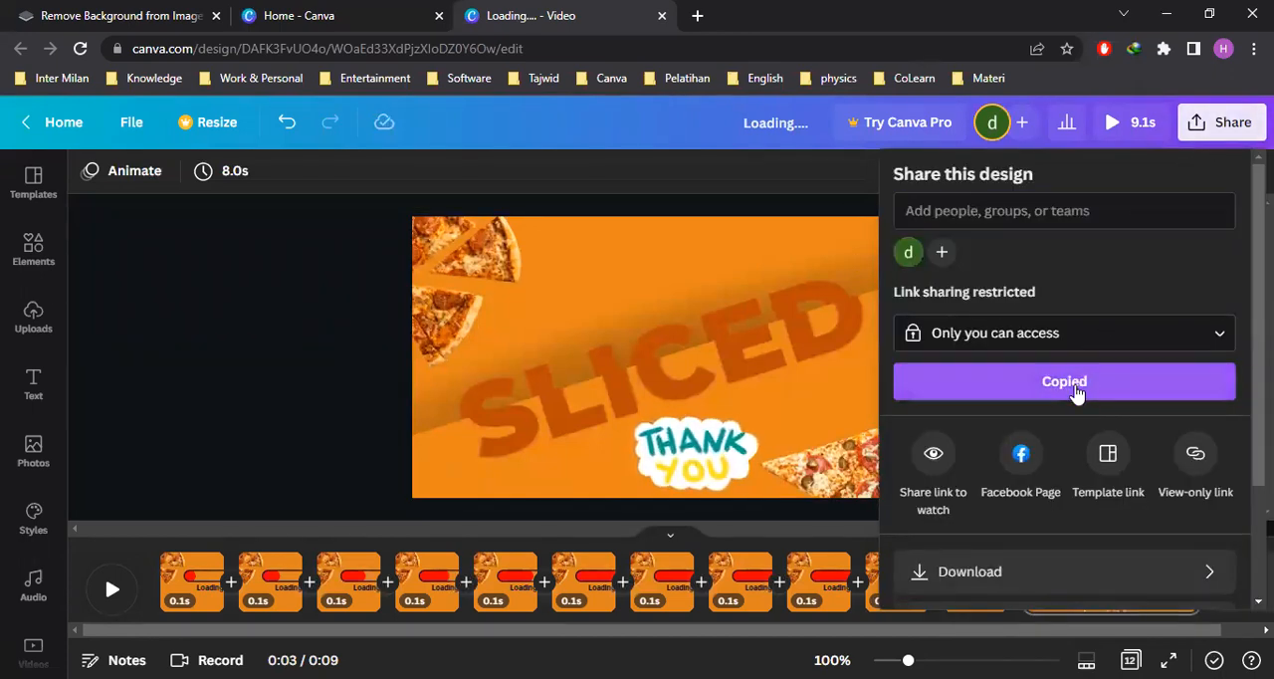
pyautogui.scroll(-2, 1075, 422)
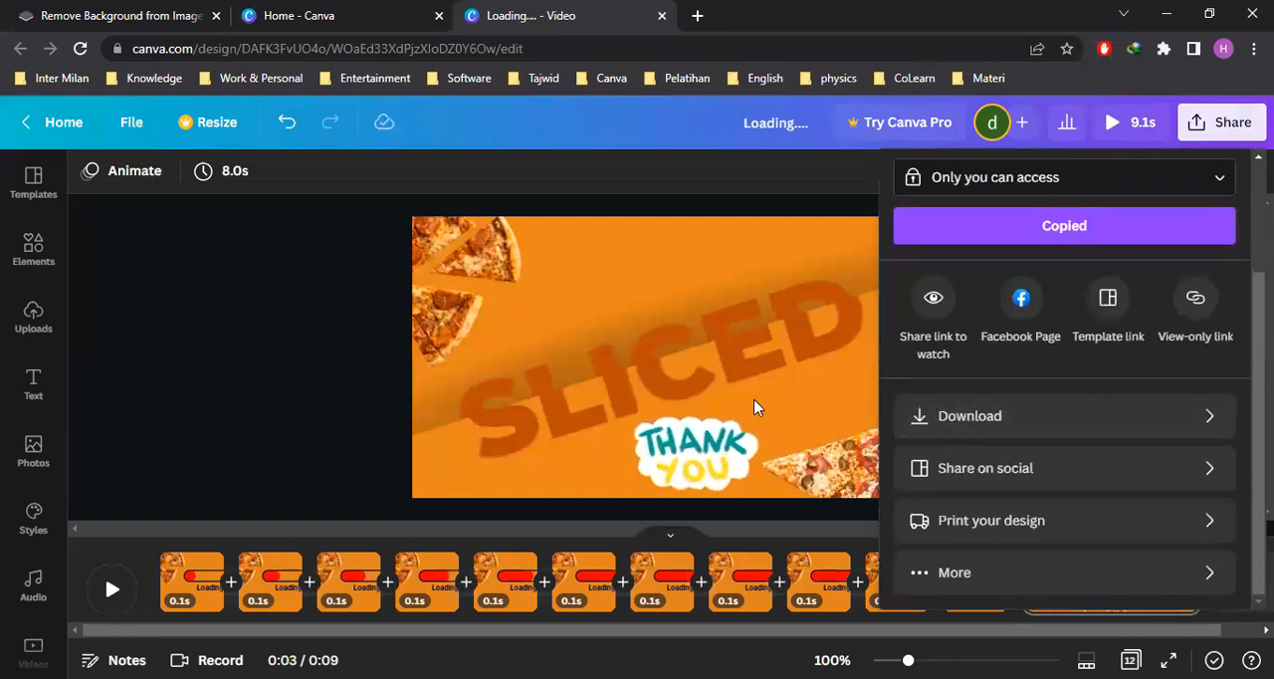
pyautogui.click(304, 345)
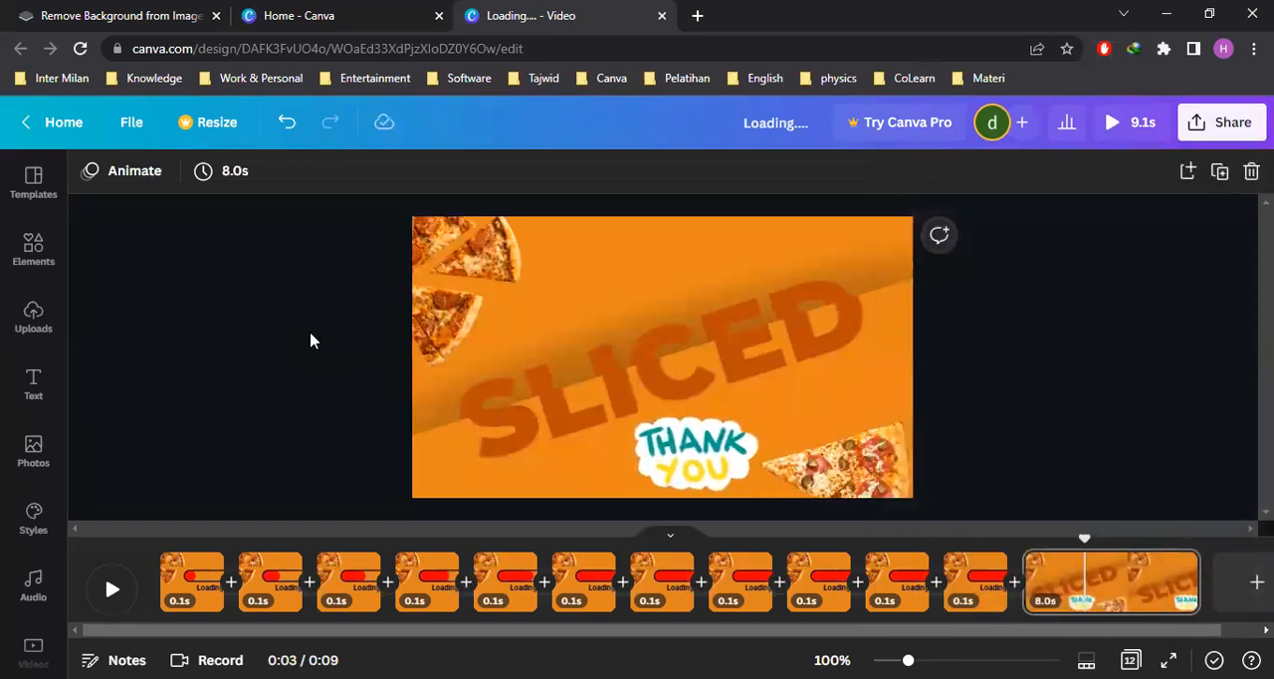